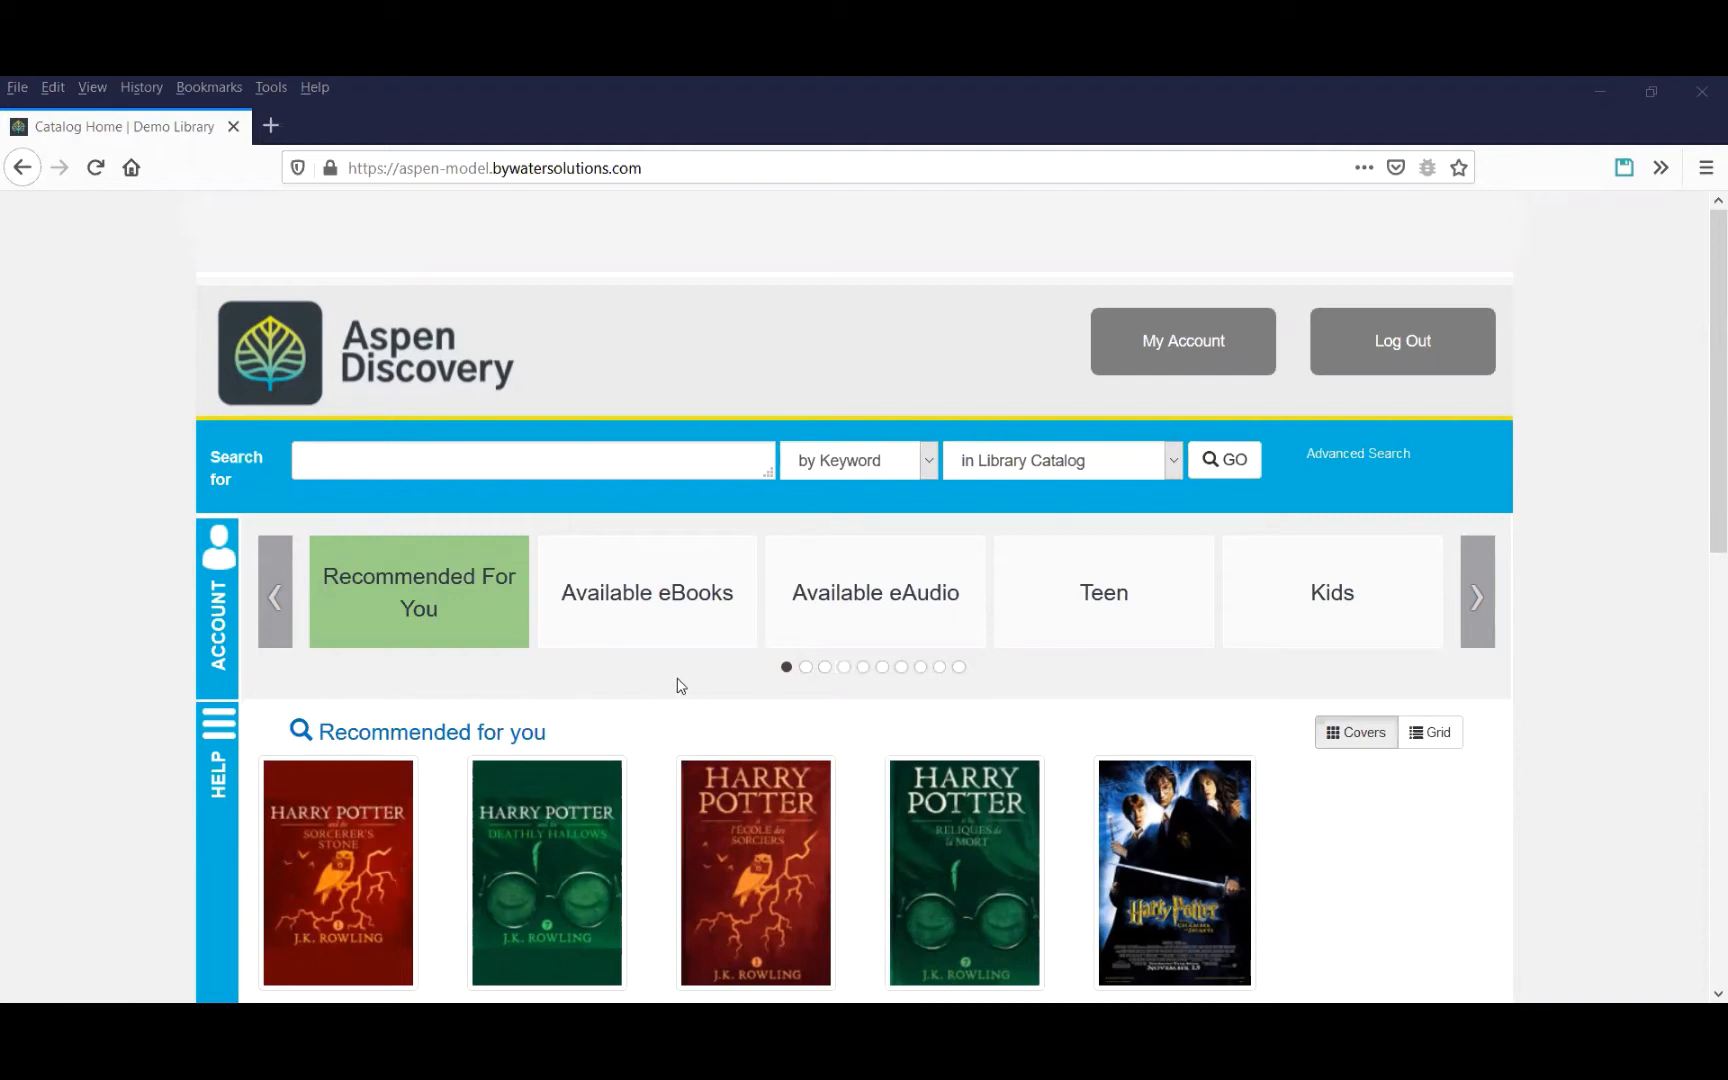
# Browse through the home page carousel categories to compare Recommended For You and Available eBooks.
pyautogui.click(621, 611)
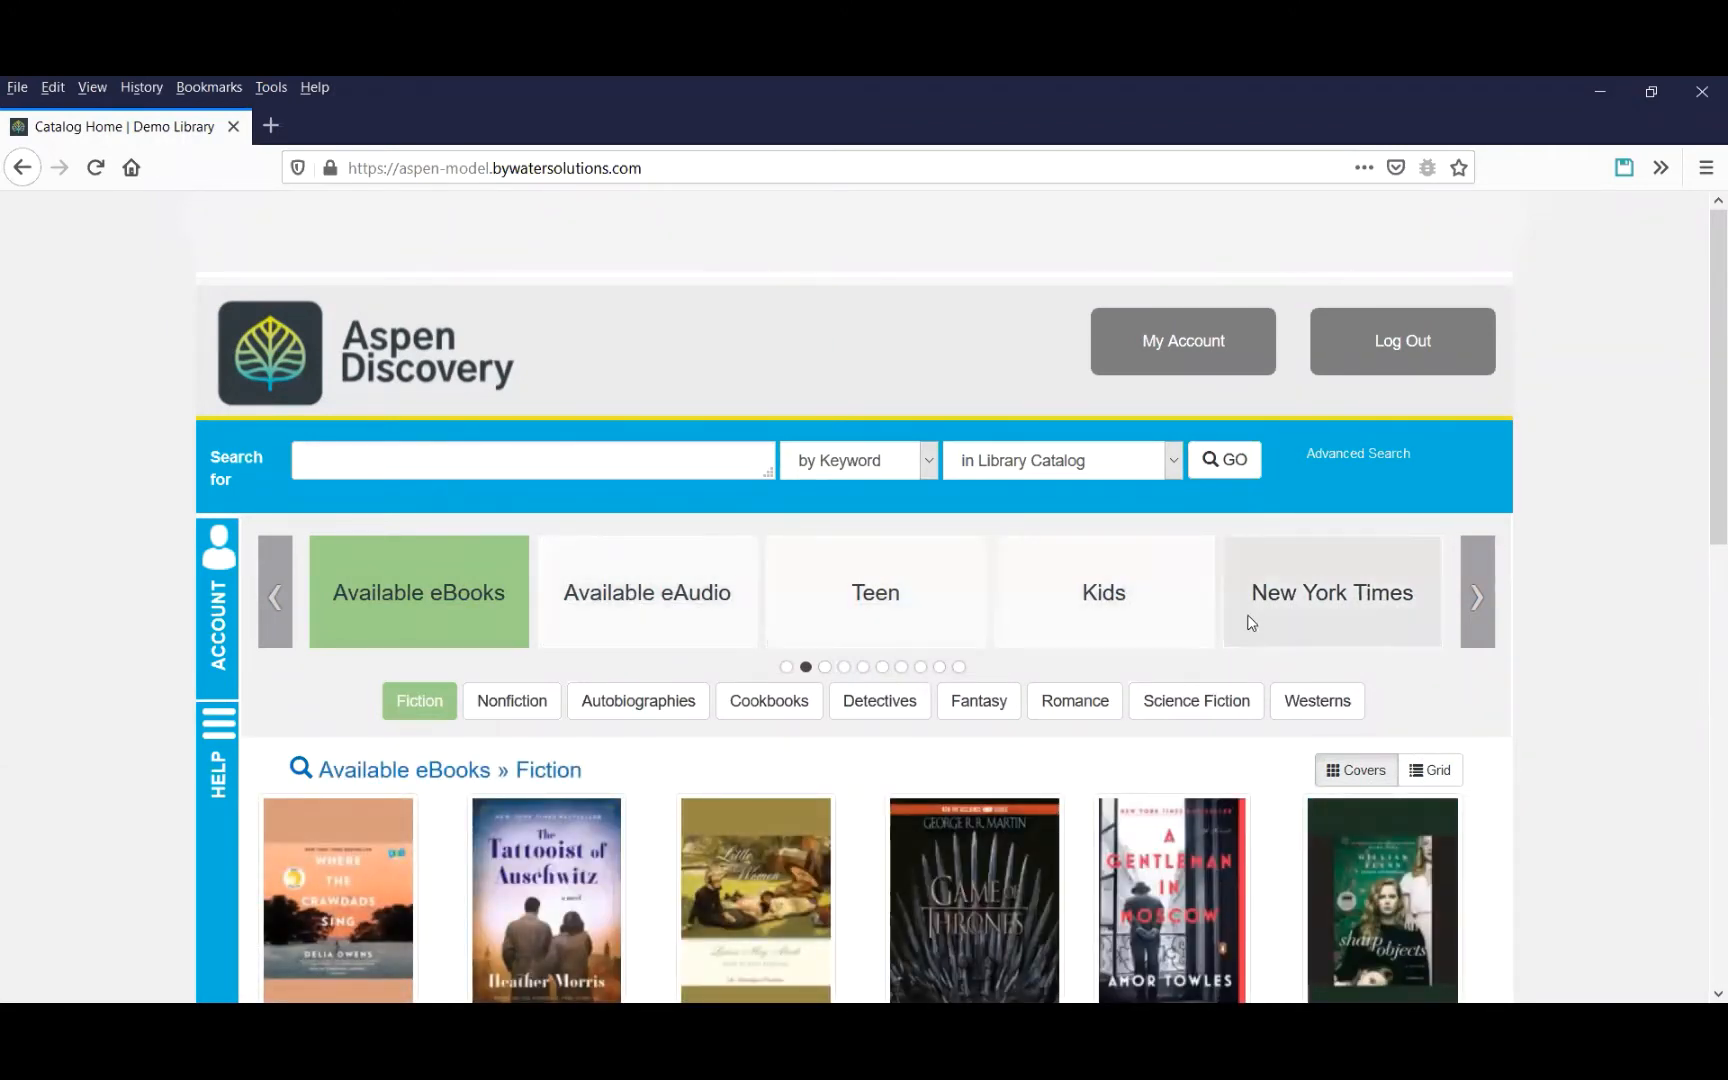
pyautogui.click(276, 612)
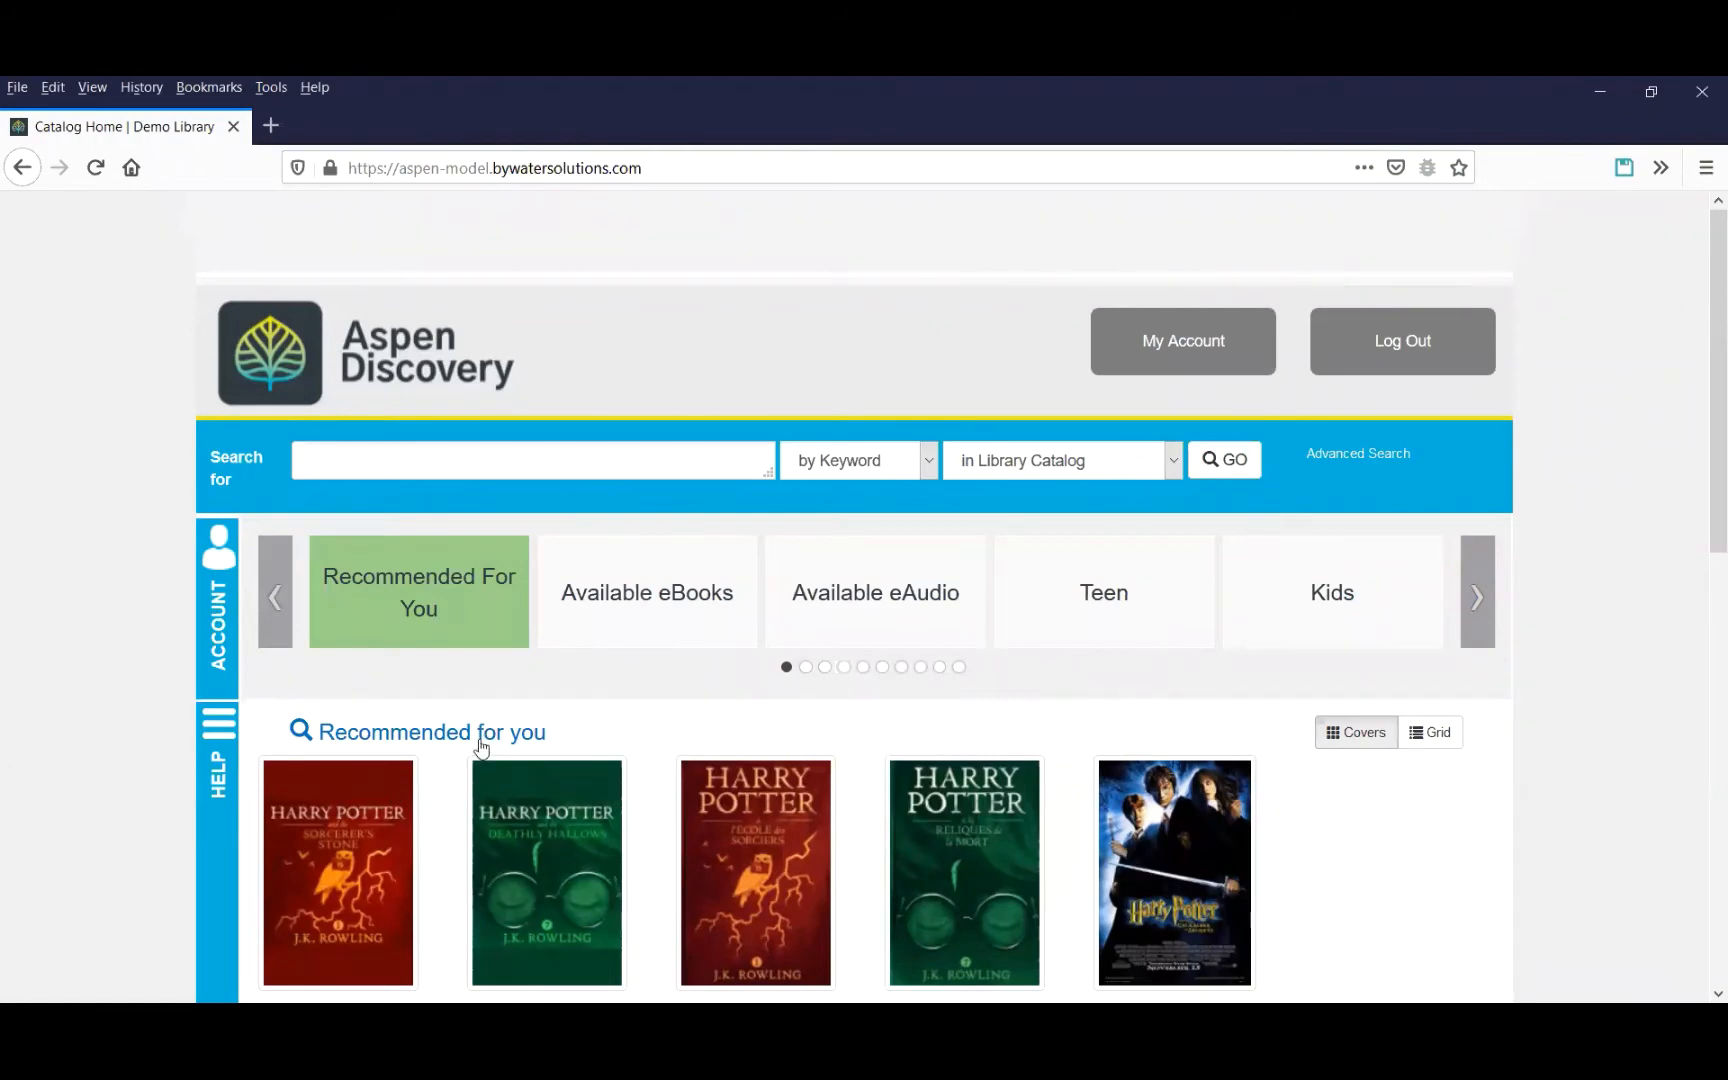
pyautogui.click(632, 596)
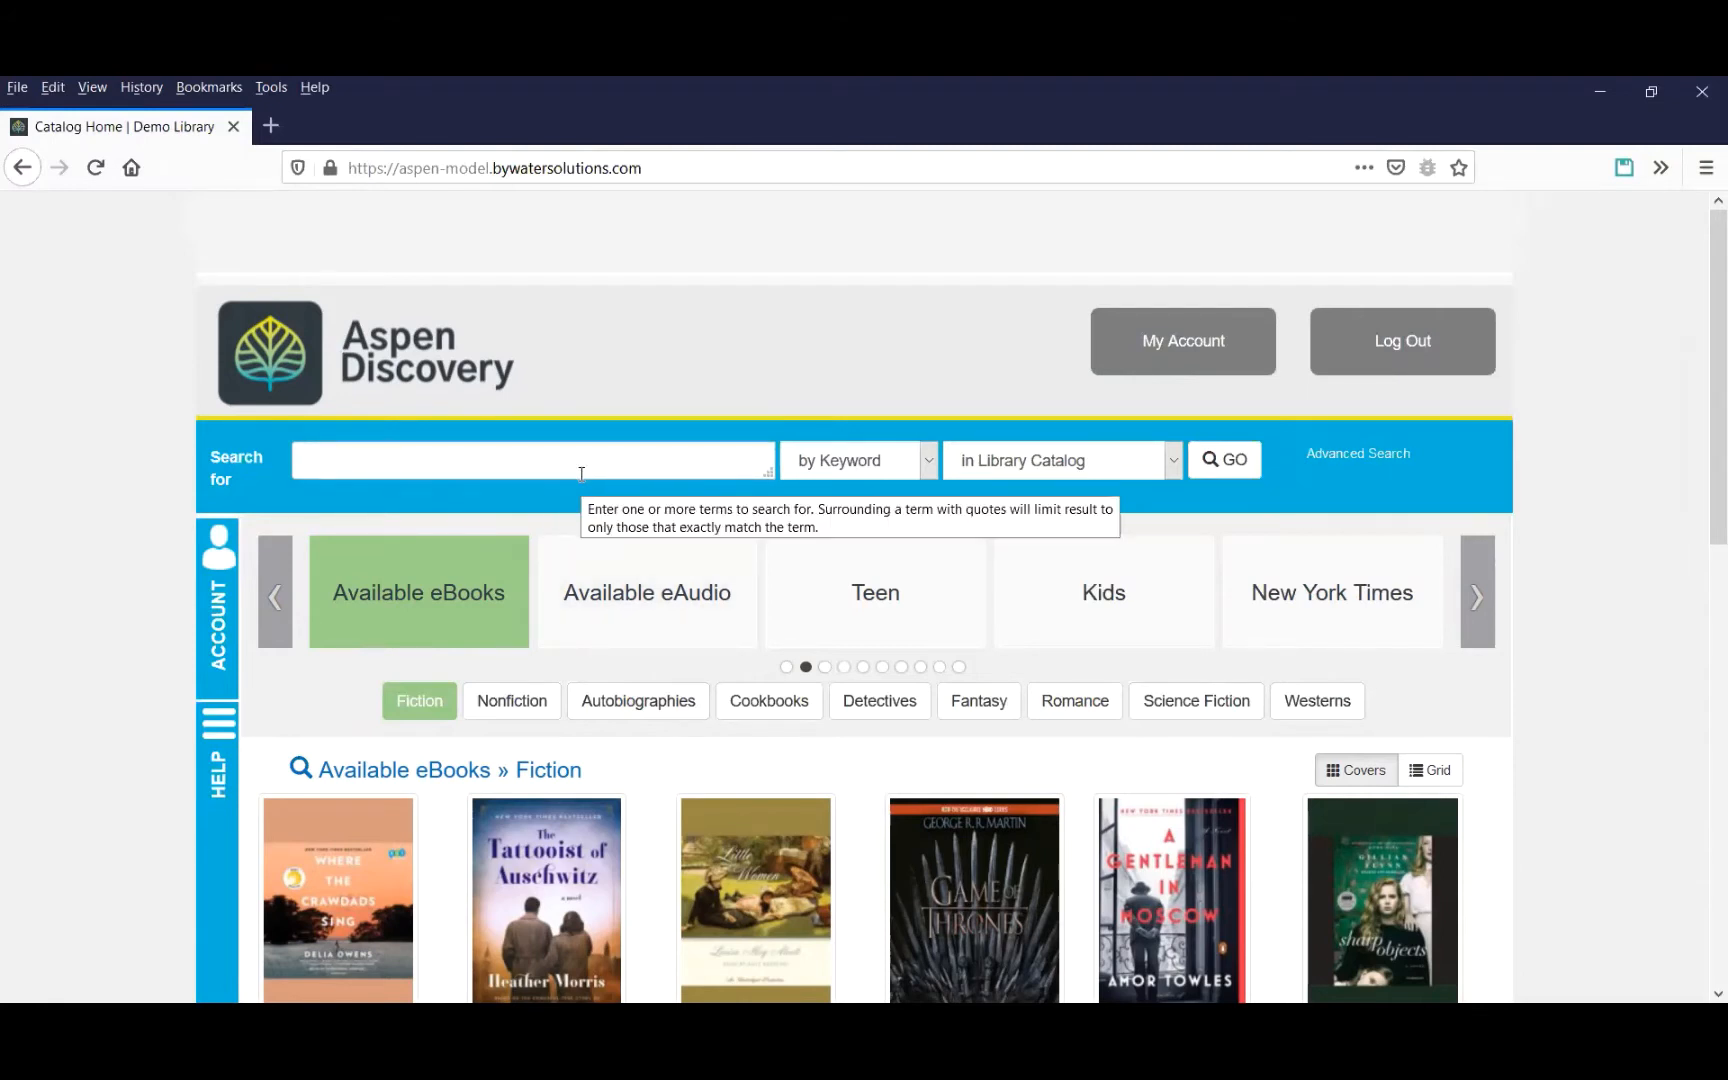
# Run an empty catalog search and narrow the results to movies that are available now.
pyautogui.click(1234, 478)
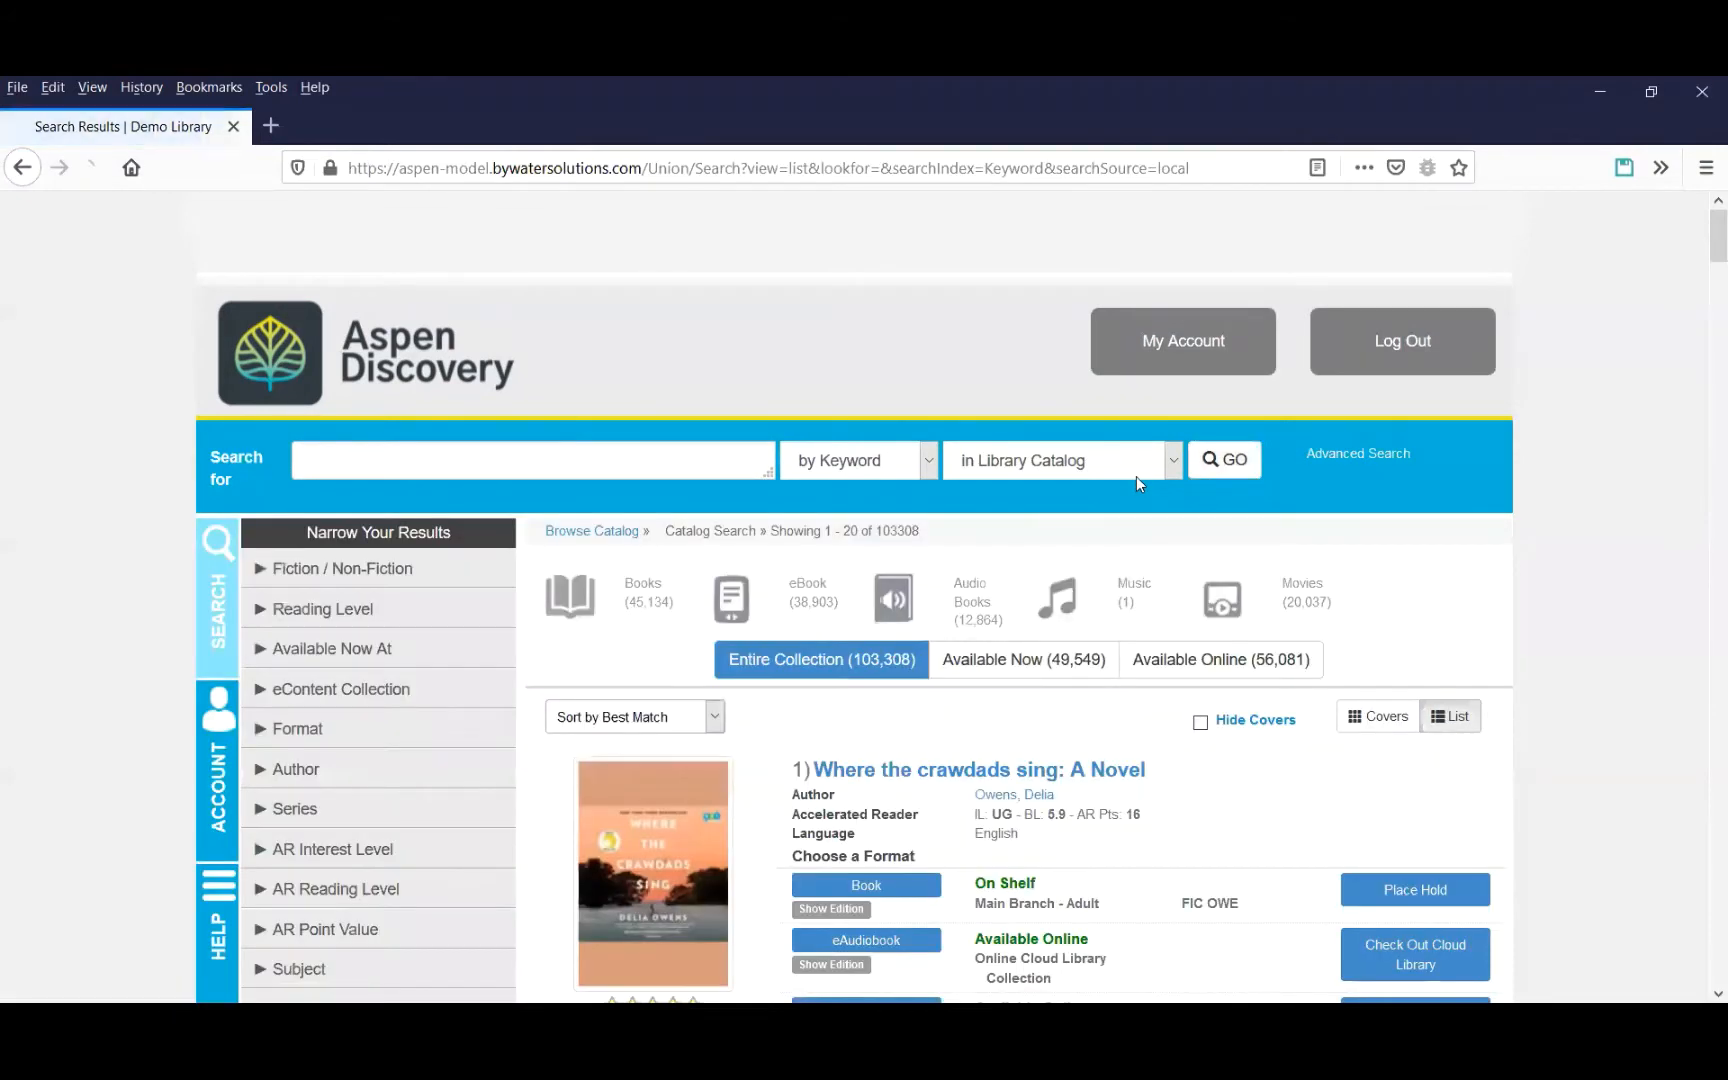
pyautogui.click(1222, 609)
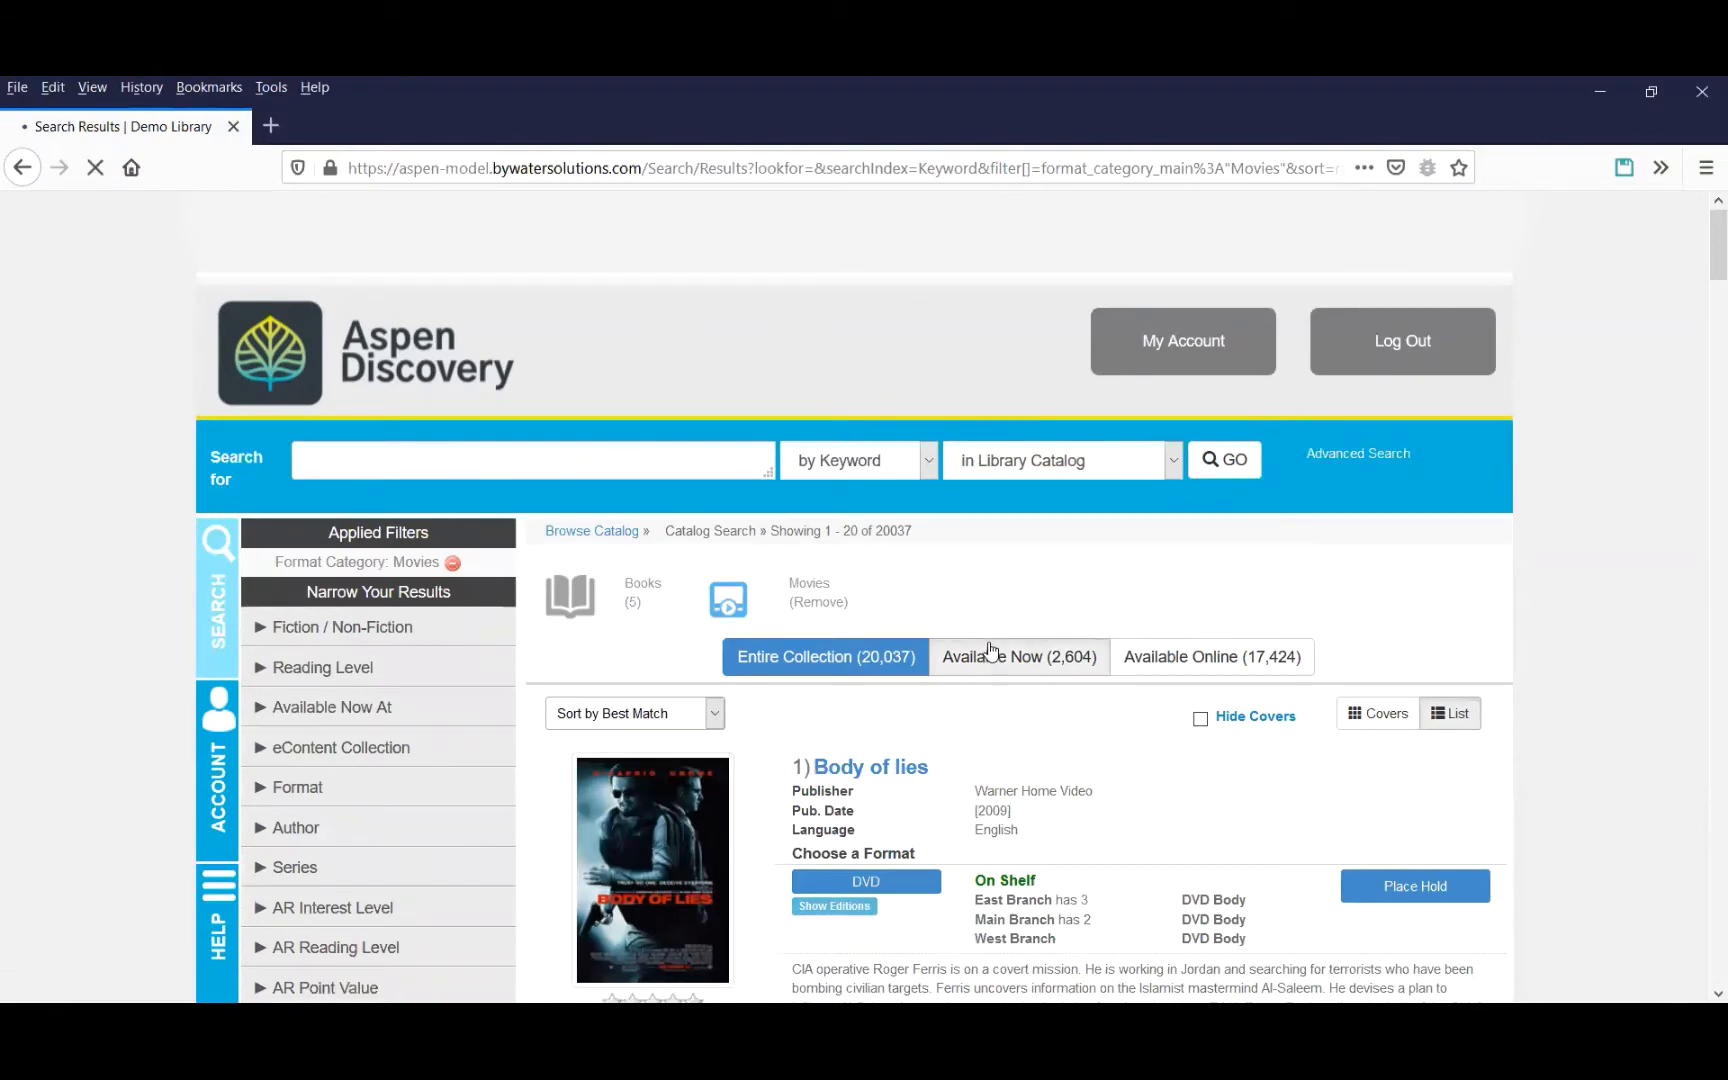
pyautogui.click(988, 640)
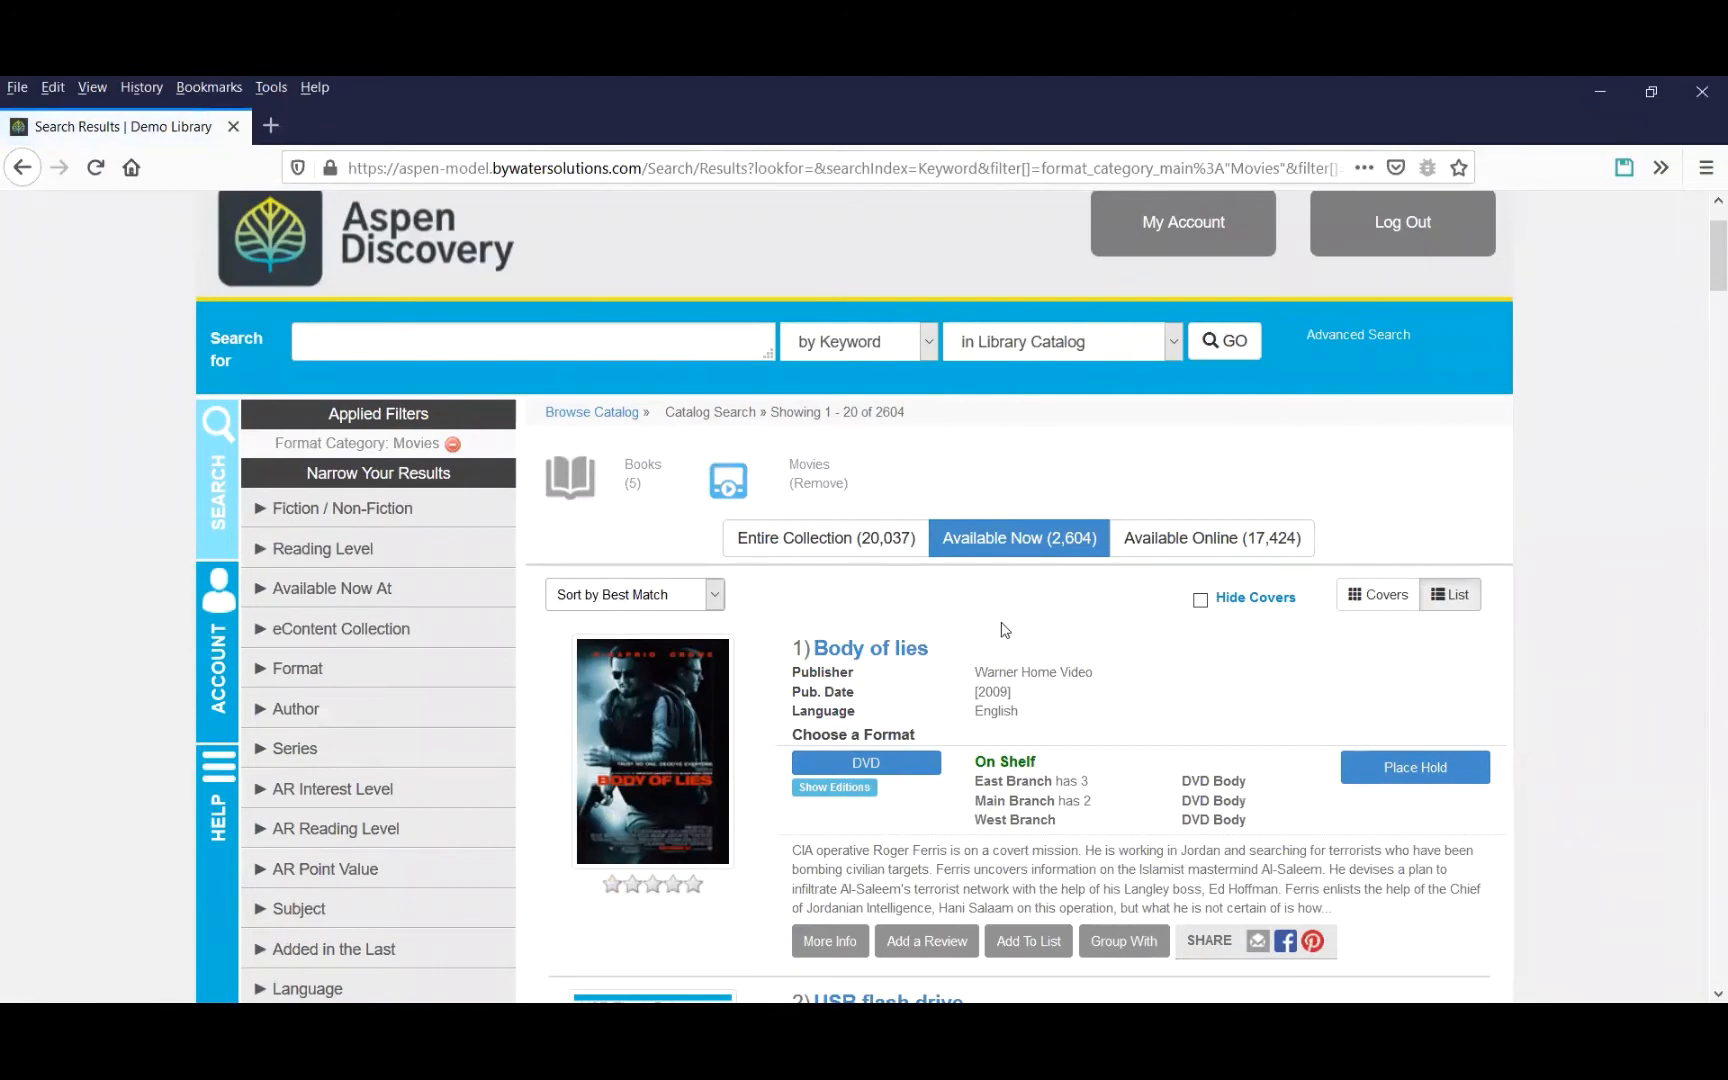
# Add this search to the home page as a new browse category named Available Movies.
pyautogui.moveTo(1716, 255); pyautogui.dragTo(1660, 973)
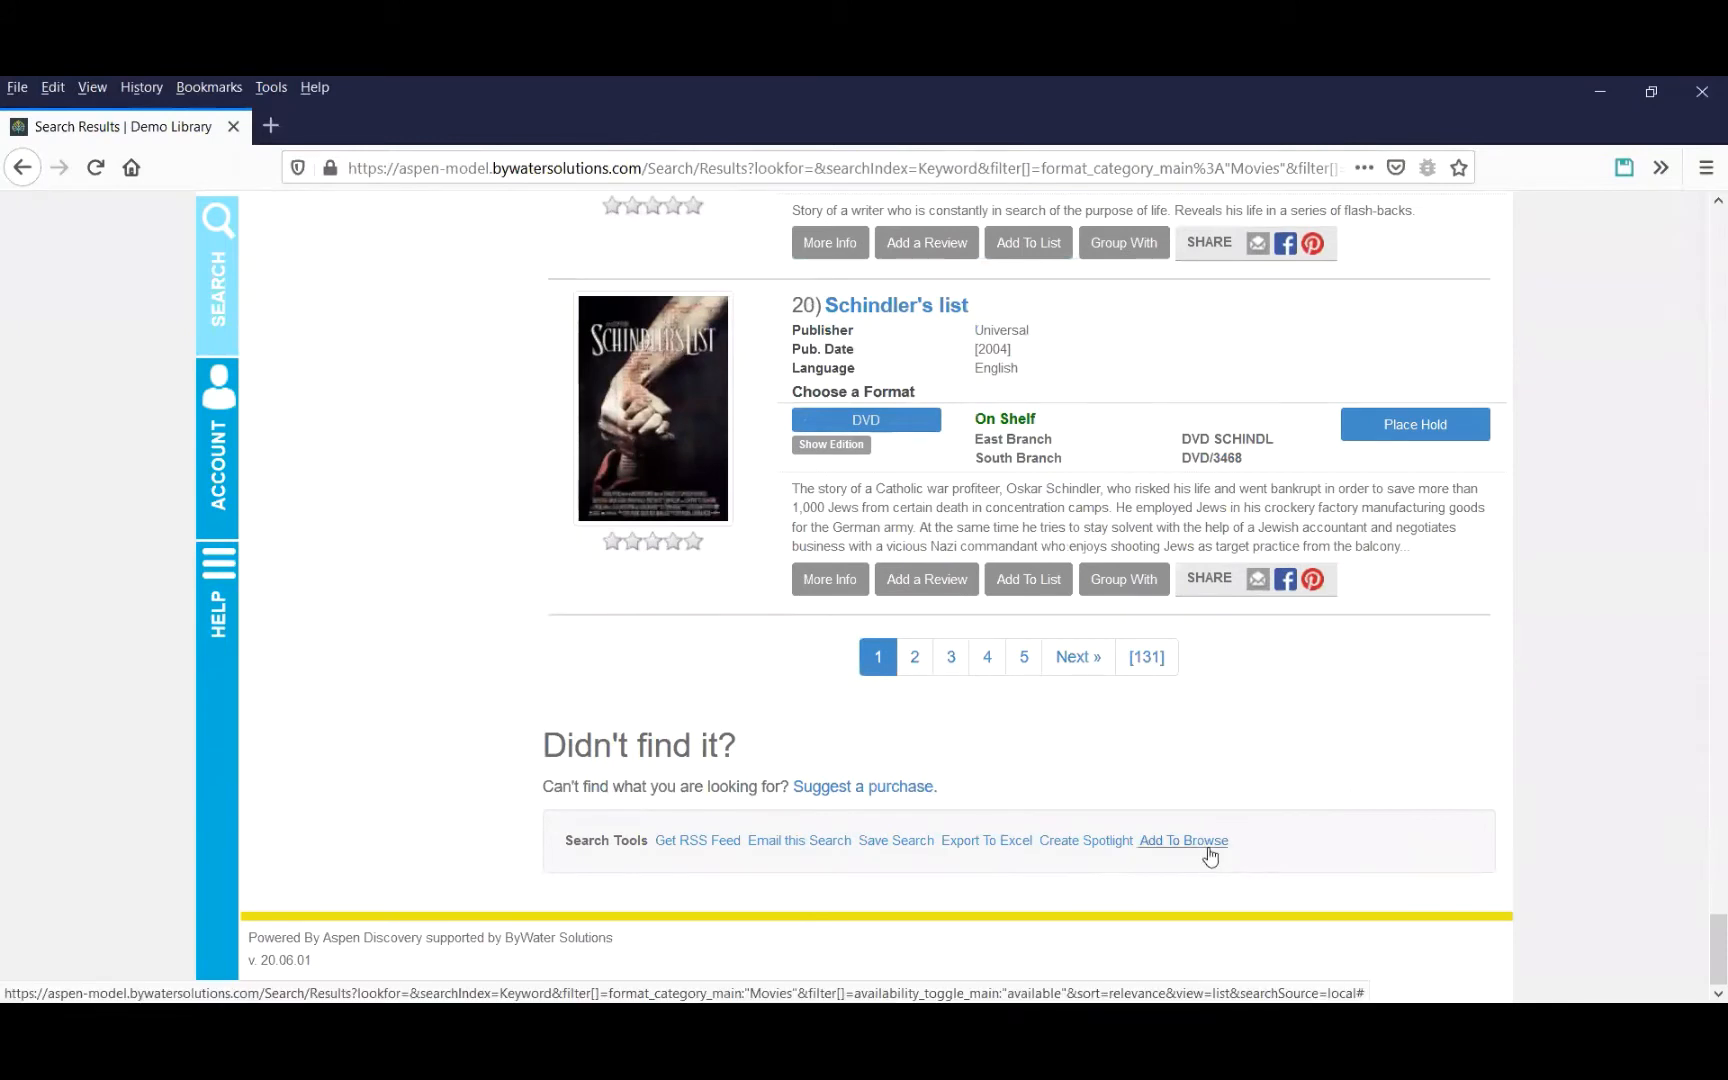
pyautogui.click(1208, 847)
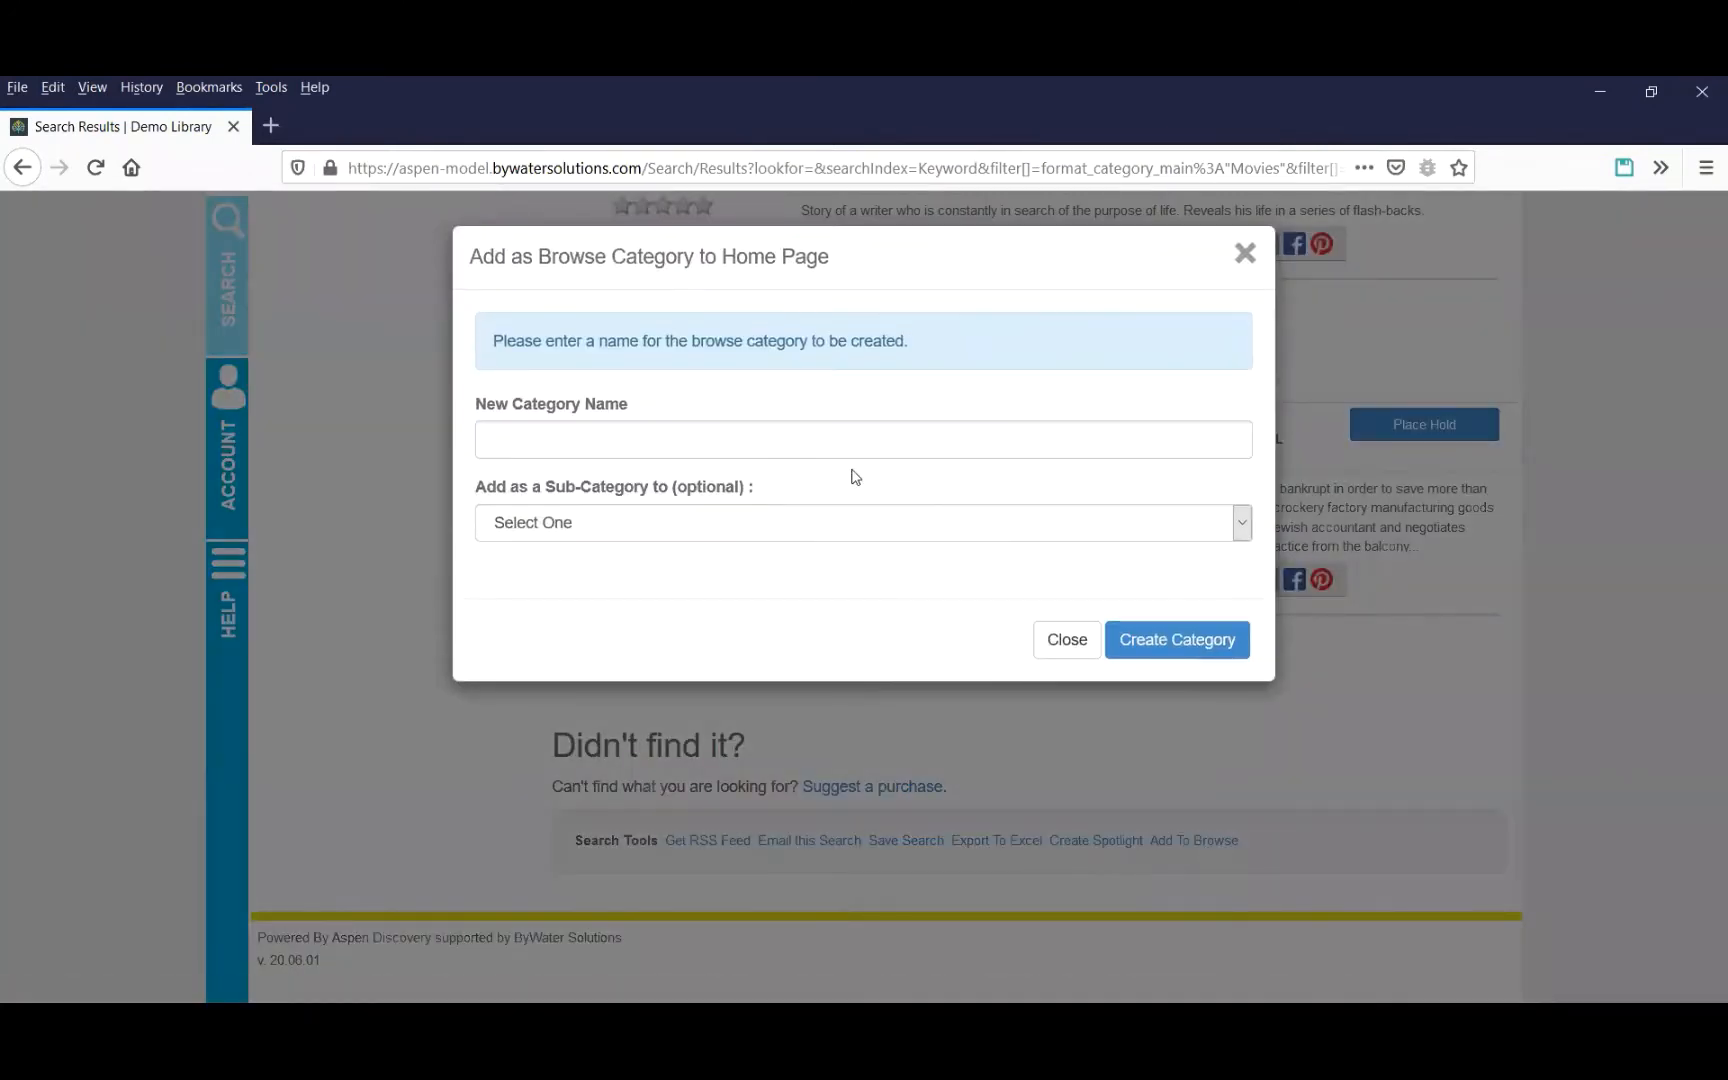
pyautogui.click(868, 449)
pyautogui.write('Ava')
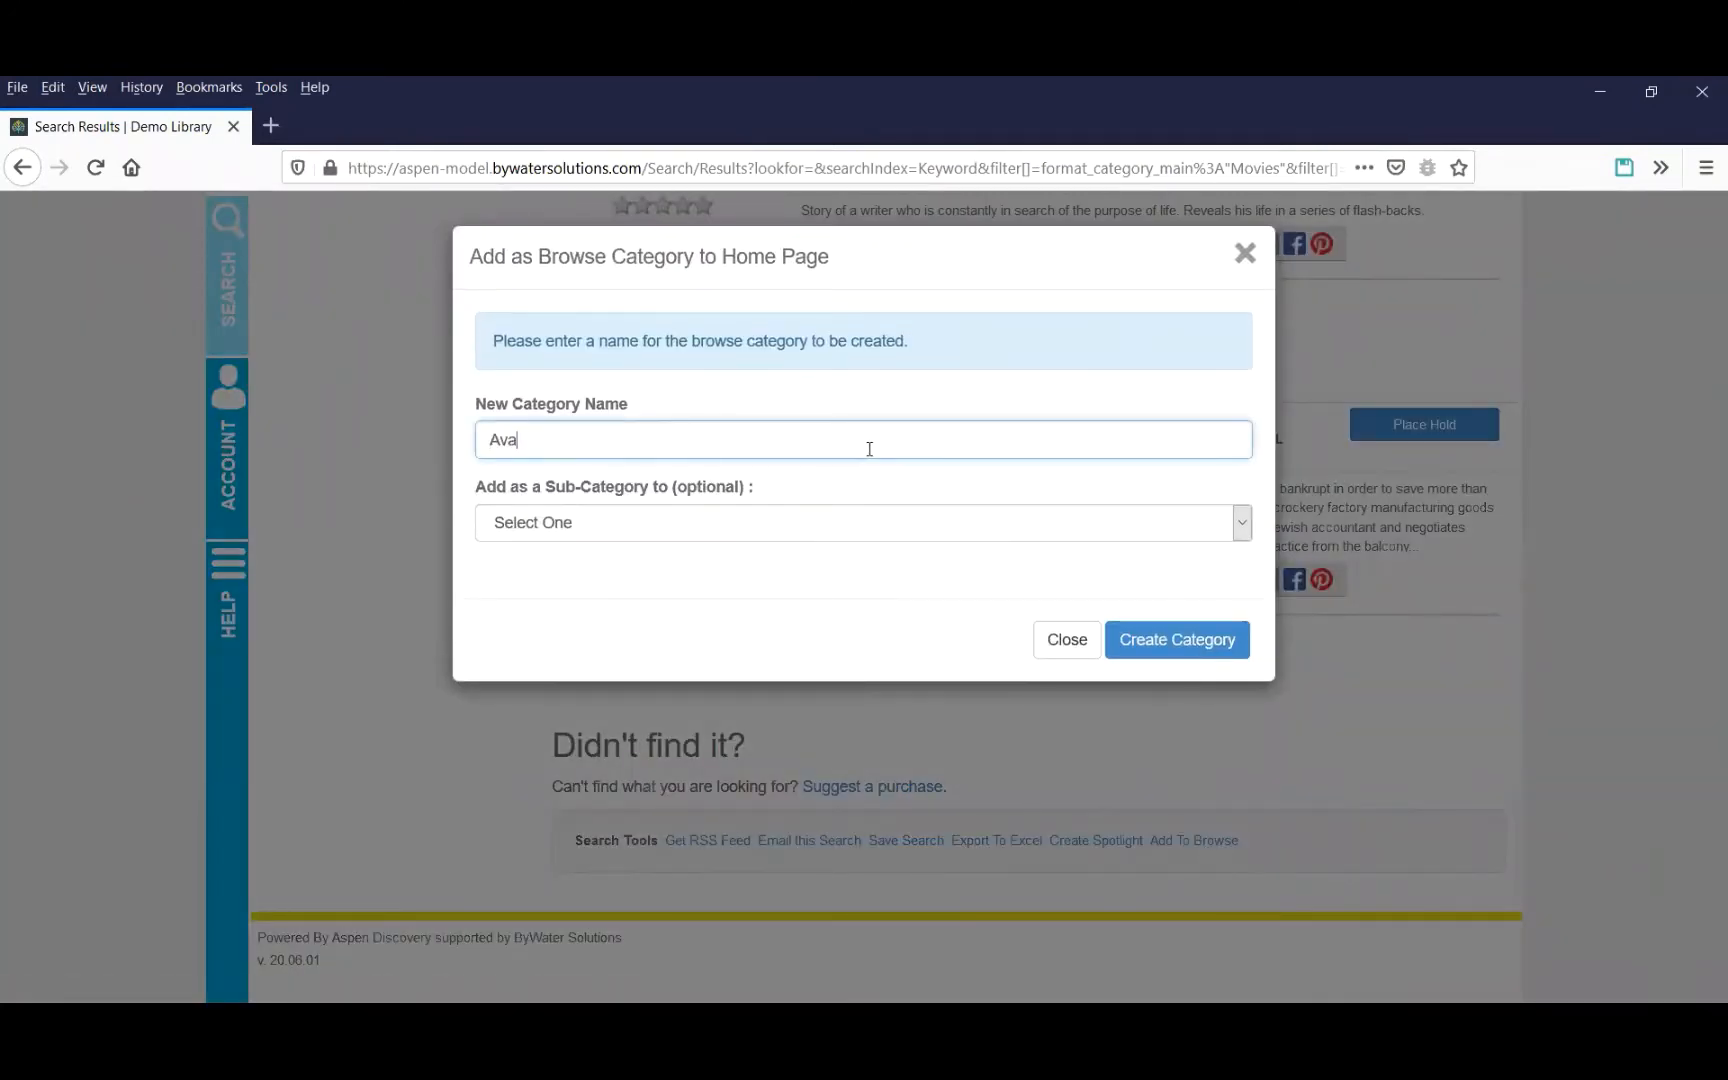
pyautogui.write('ilable MOv')
pyautogui.press('BackSpace')
pyautogui.press('BackSpace')
pyautogui.write('ovie')
pyautogui.click(1174, 641)
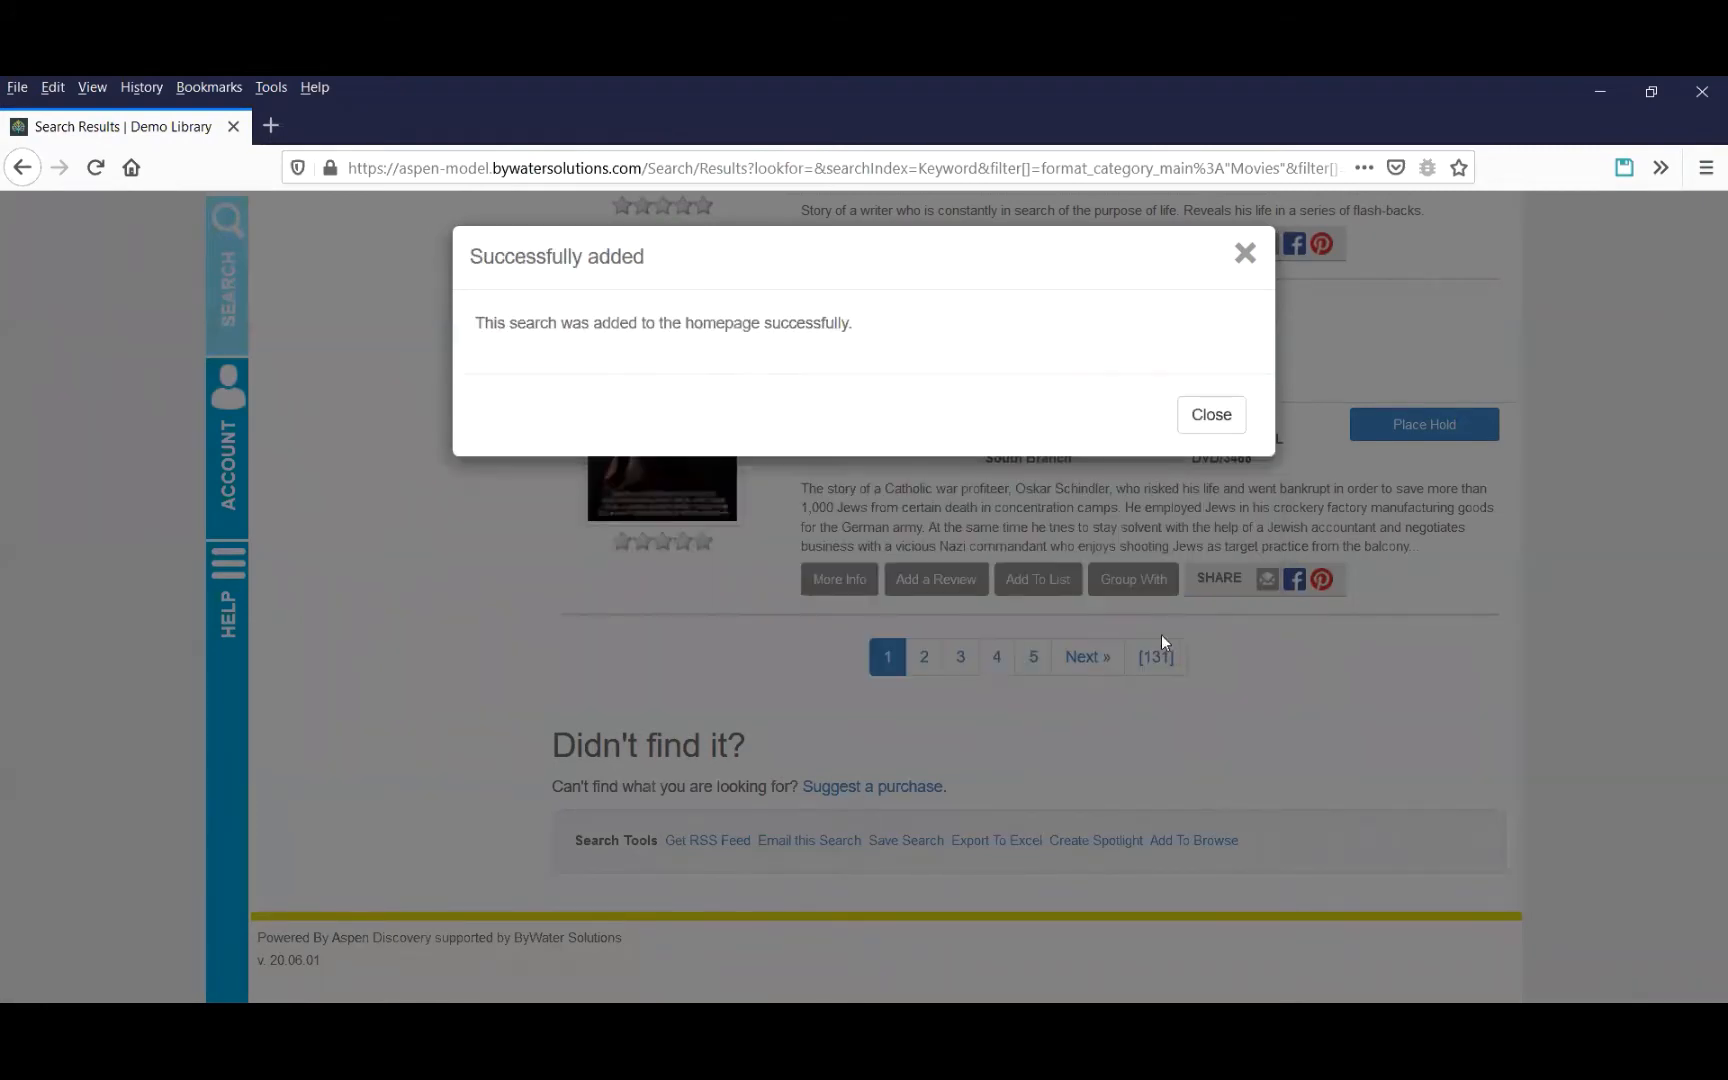
pyautogui.click(1218, 413)
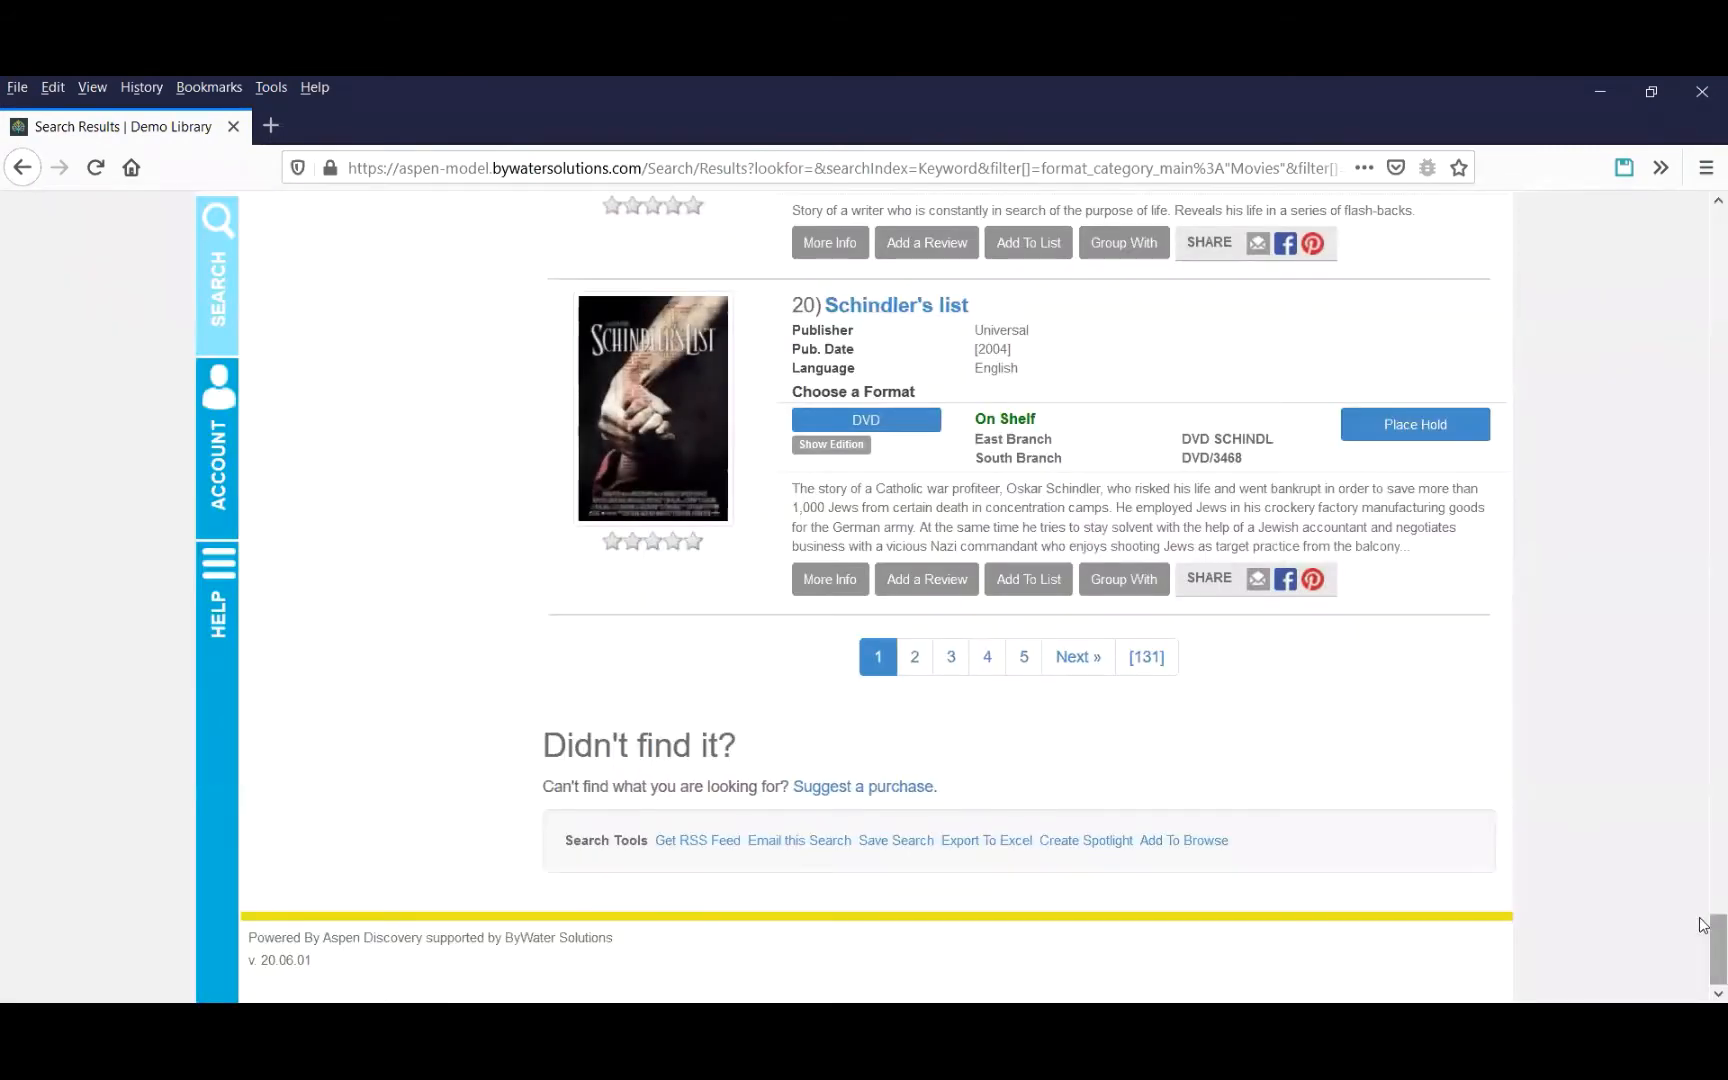
# Return to the catalog home page to view the new category in the carousel.
pyautogui.scroll(3, 1703, 464)
pyautogui.scroll(20, 1703, 464)
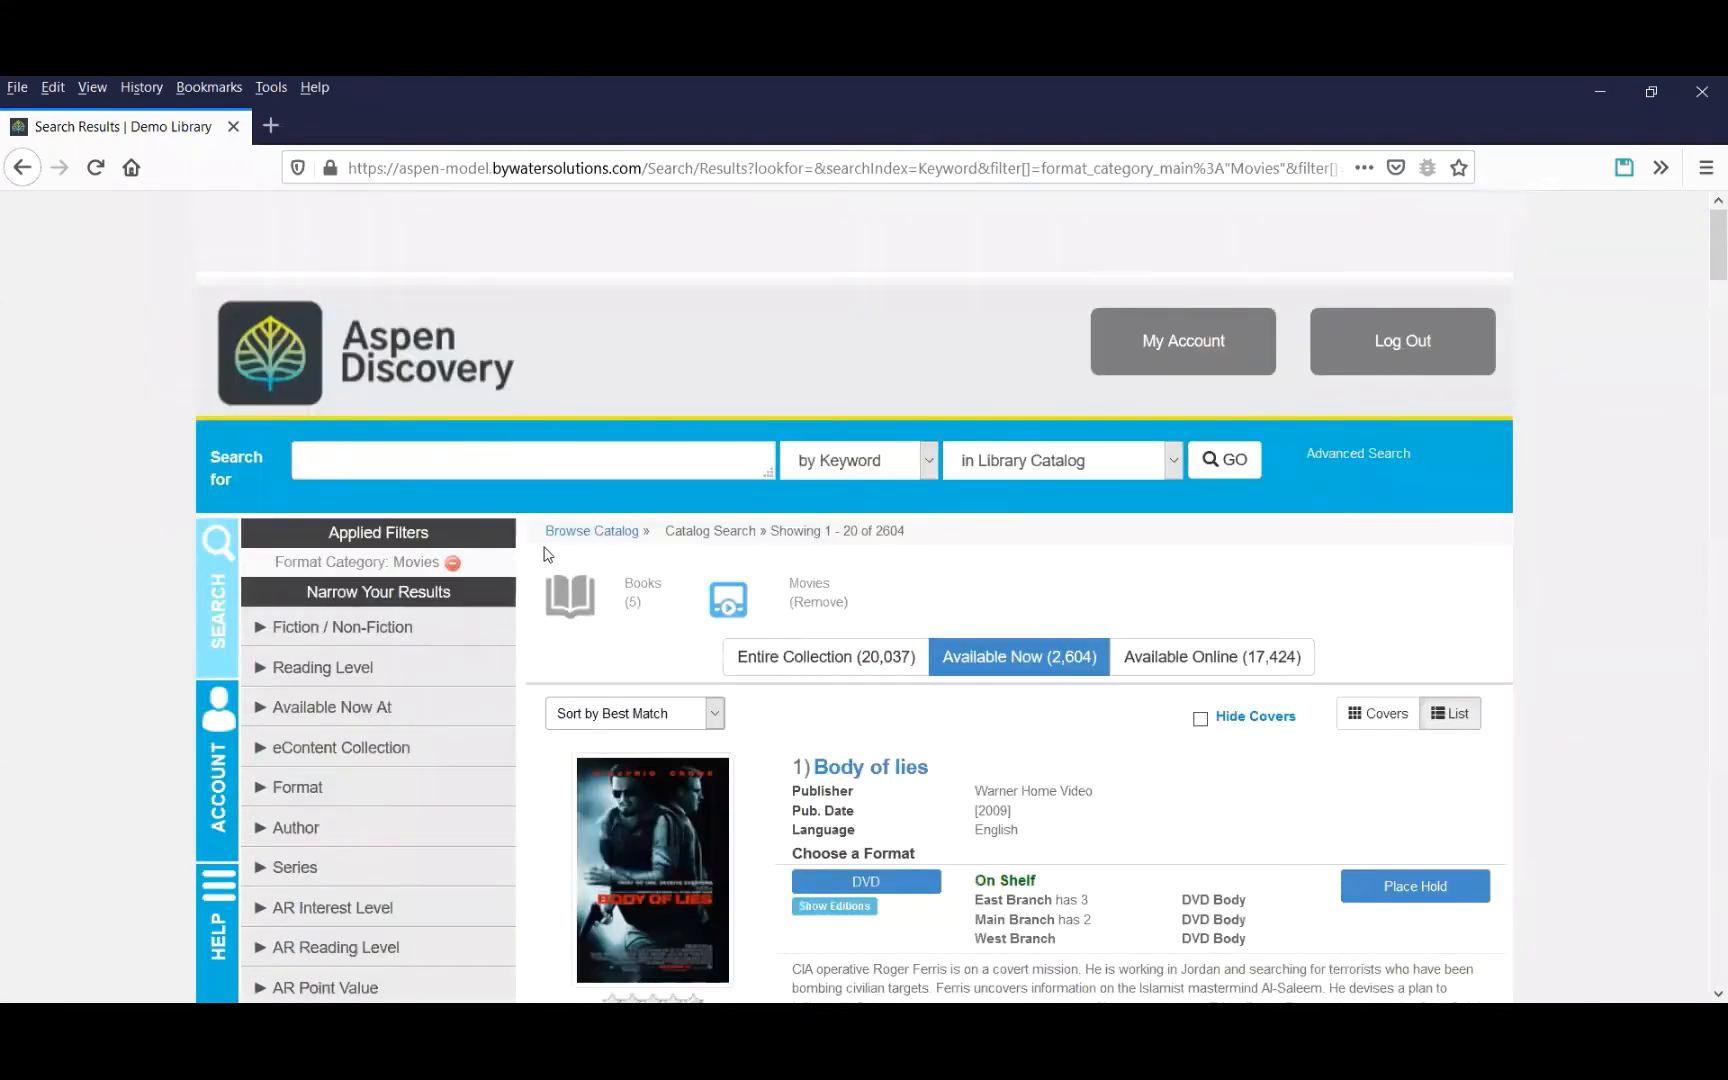
pyautogui.click(585, 537)
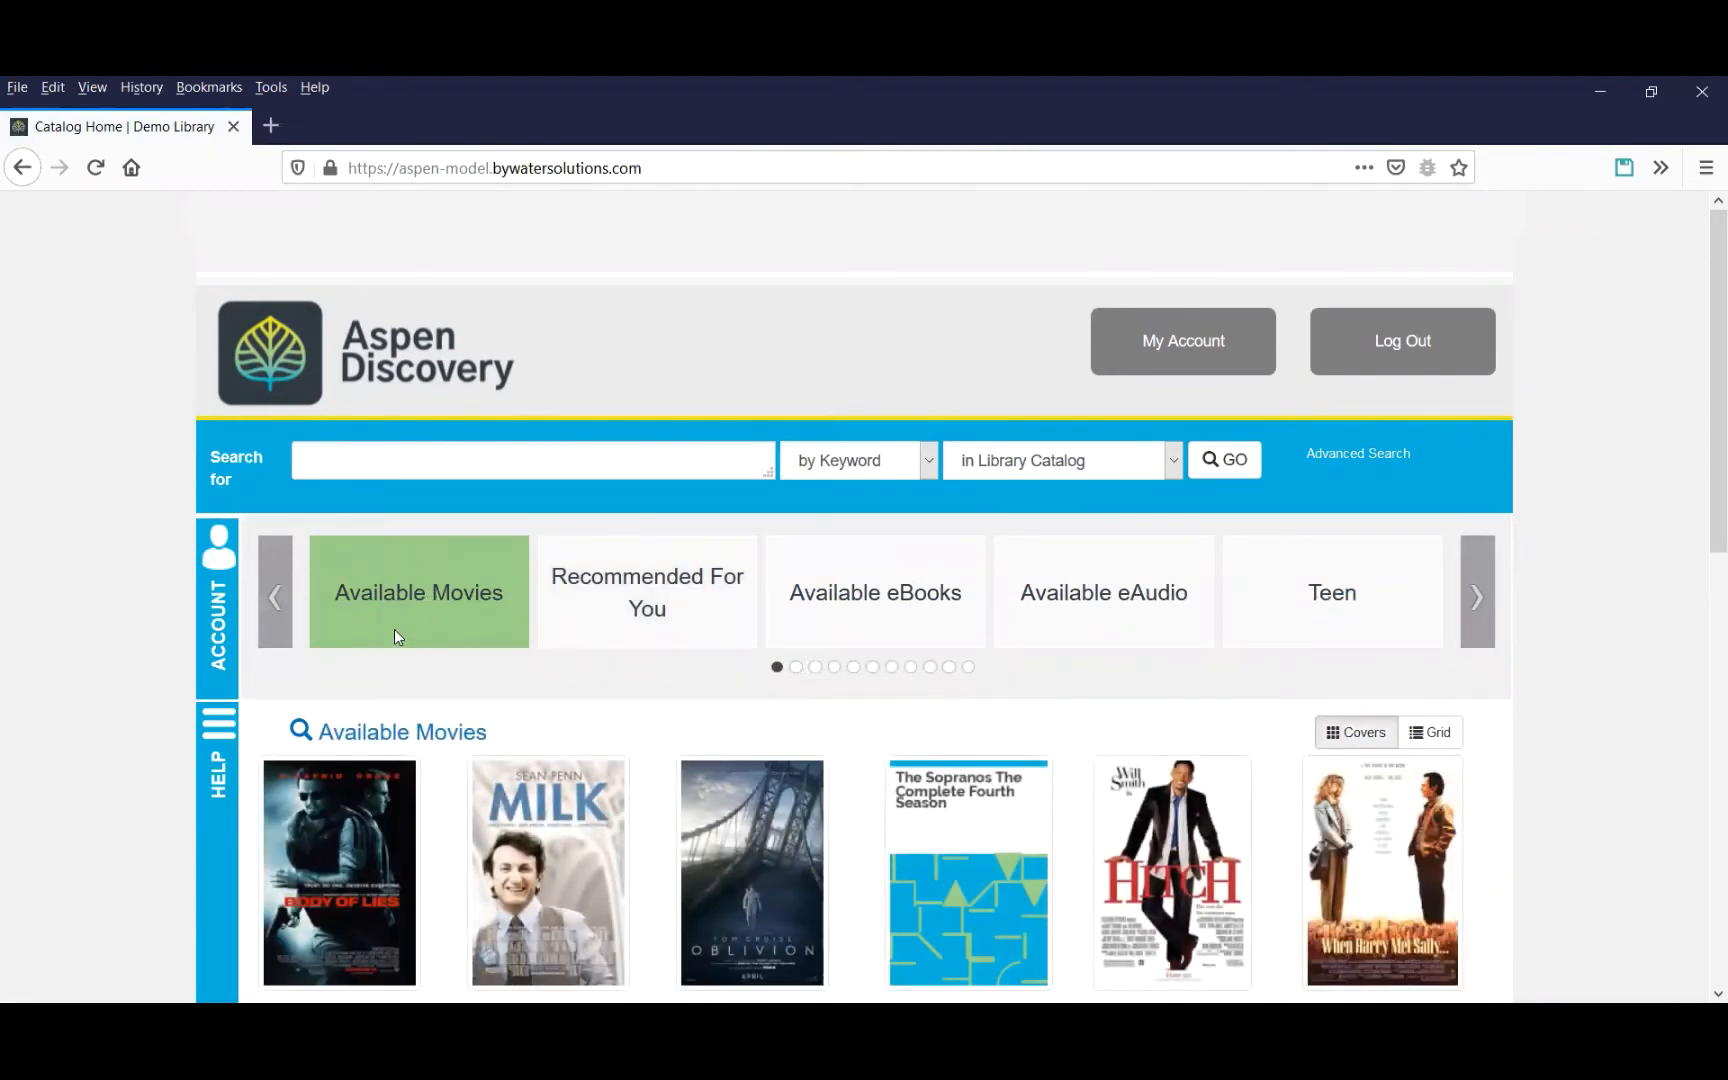
# Edit the Demo Library browse category group, move Available Movies below Available eAudio, and save the changes.
pyautogui.click(215, 630)
pyautogui.scroll(-5, 482, 667)
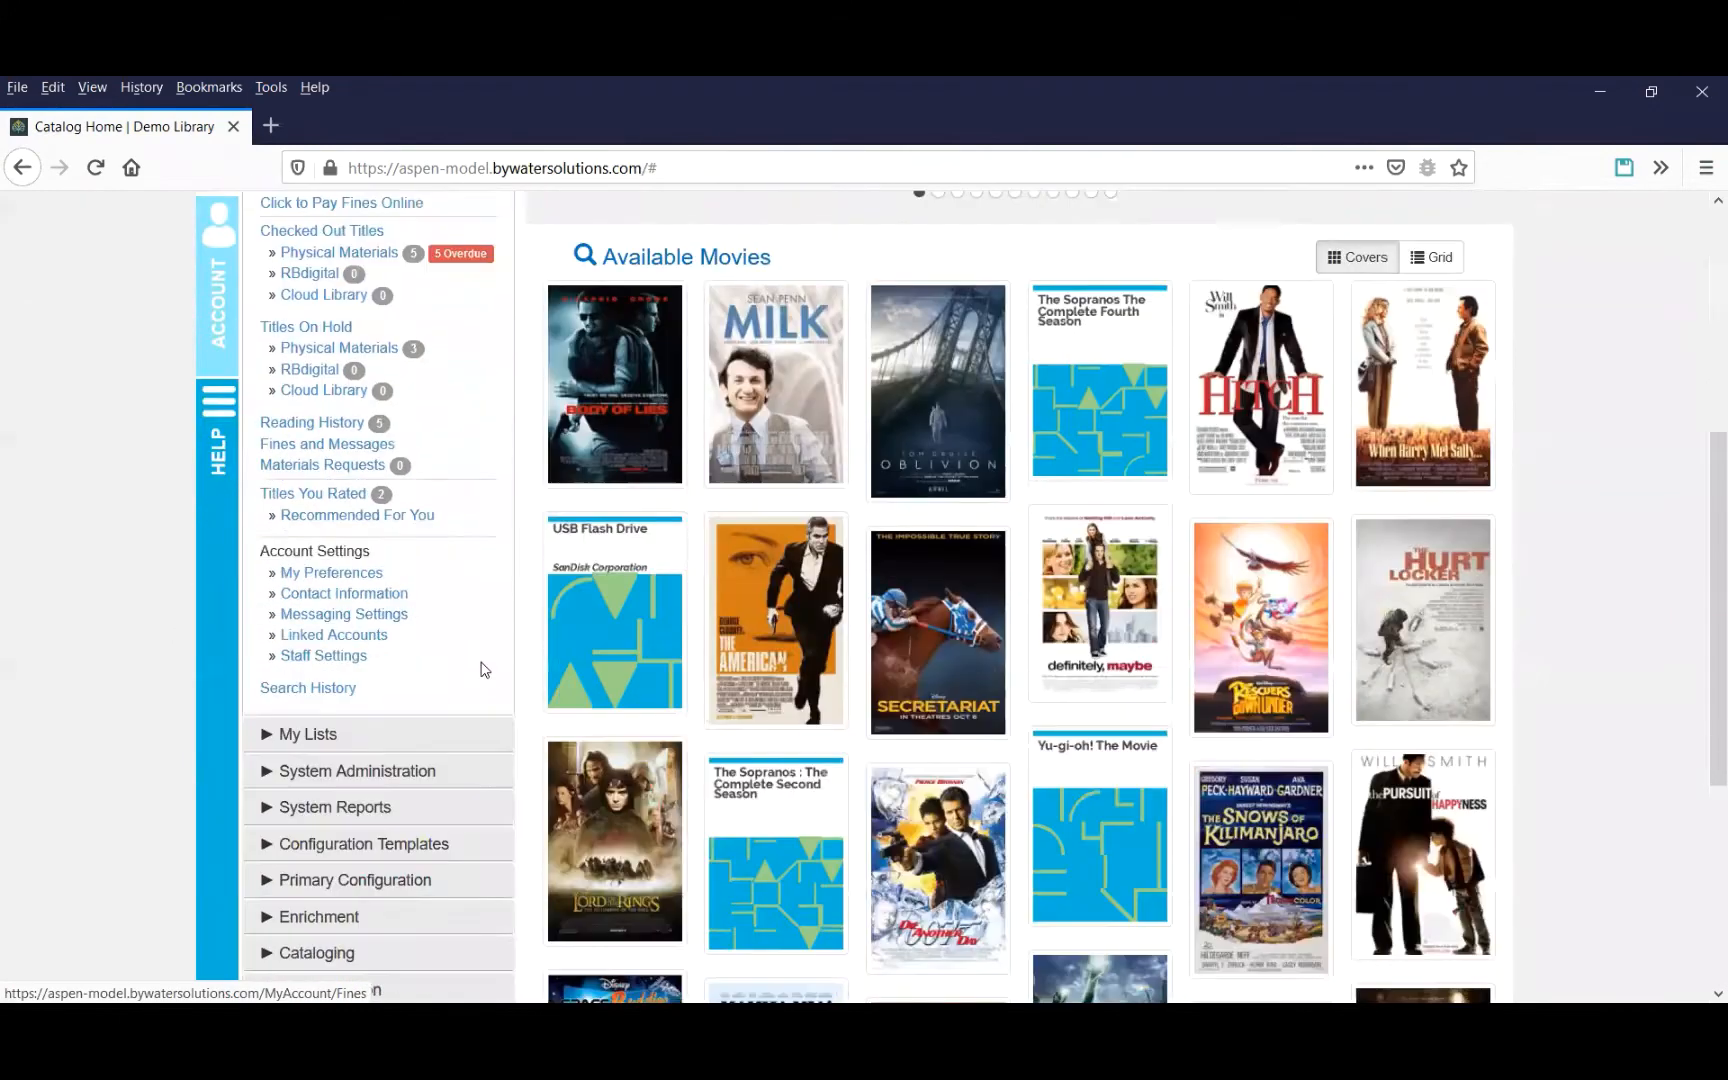
pyautogui.scroll(-1, 417, 730)
pyautogui.click(417, 728)
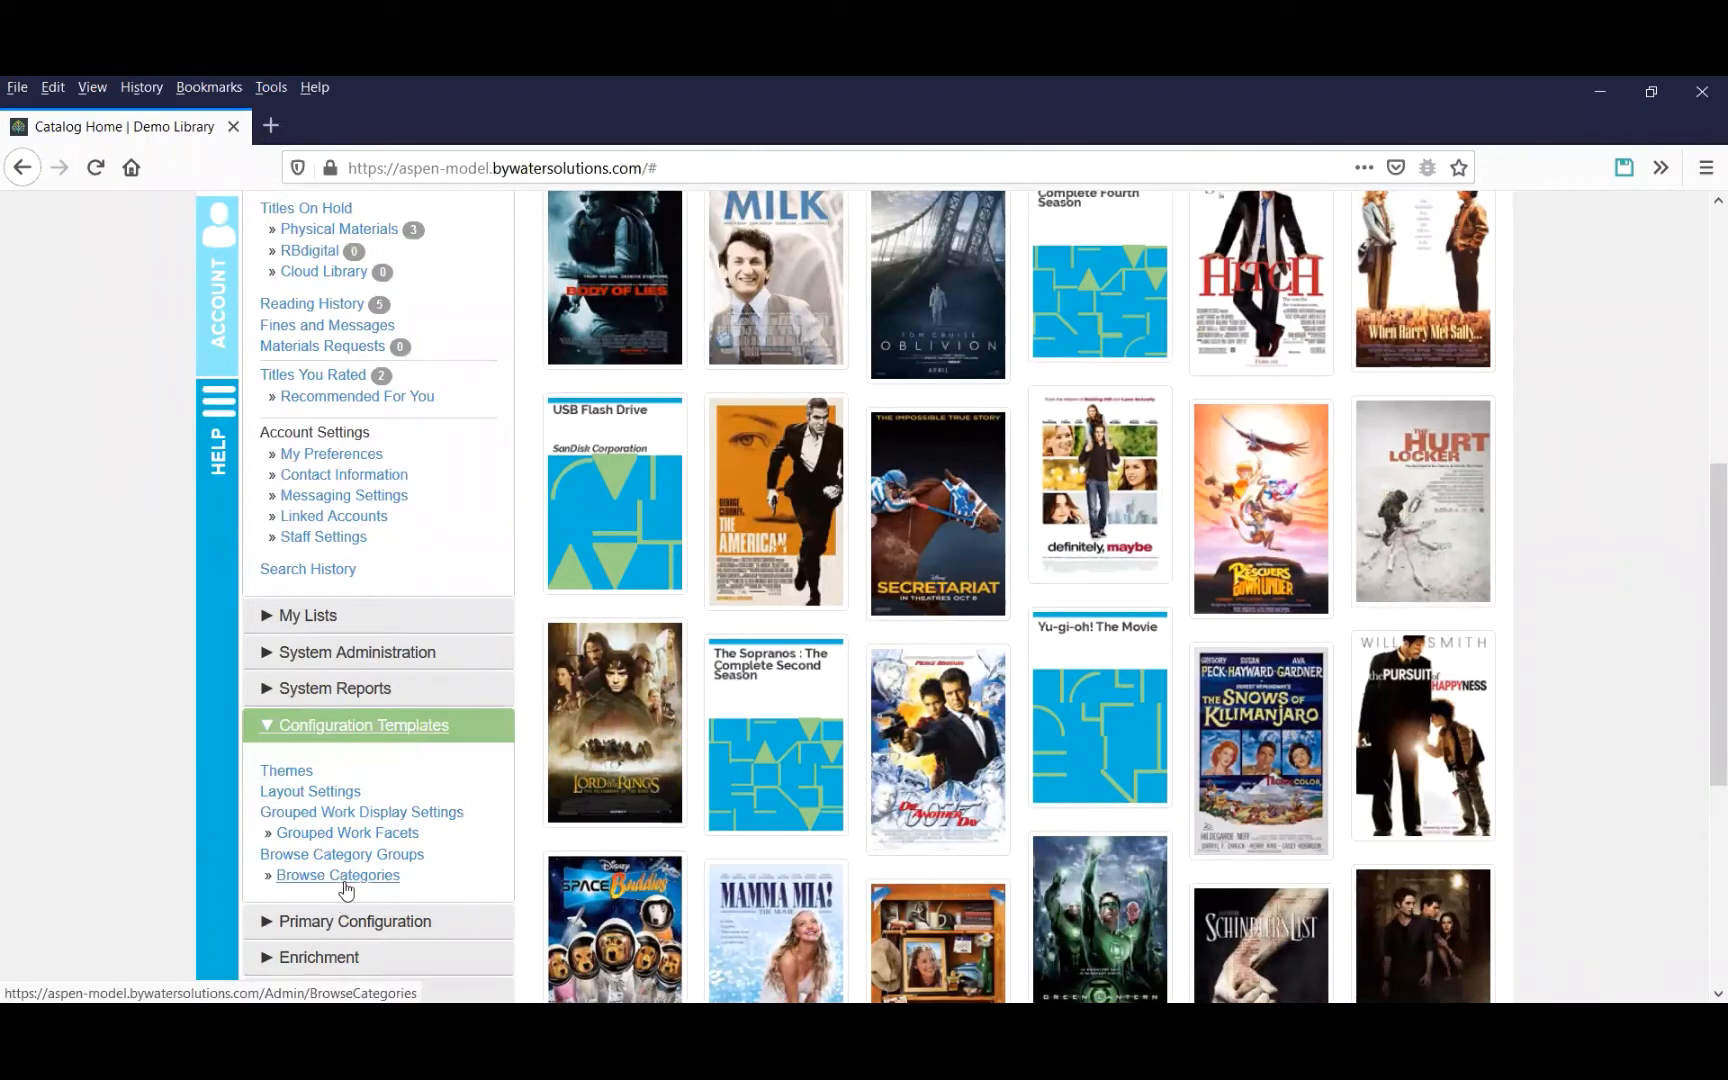
pyautogui.click(394, 858)
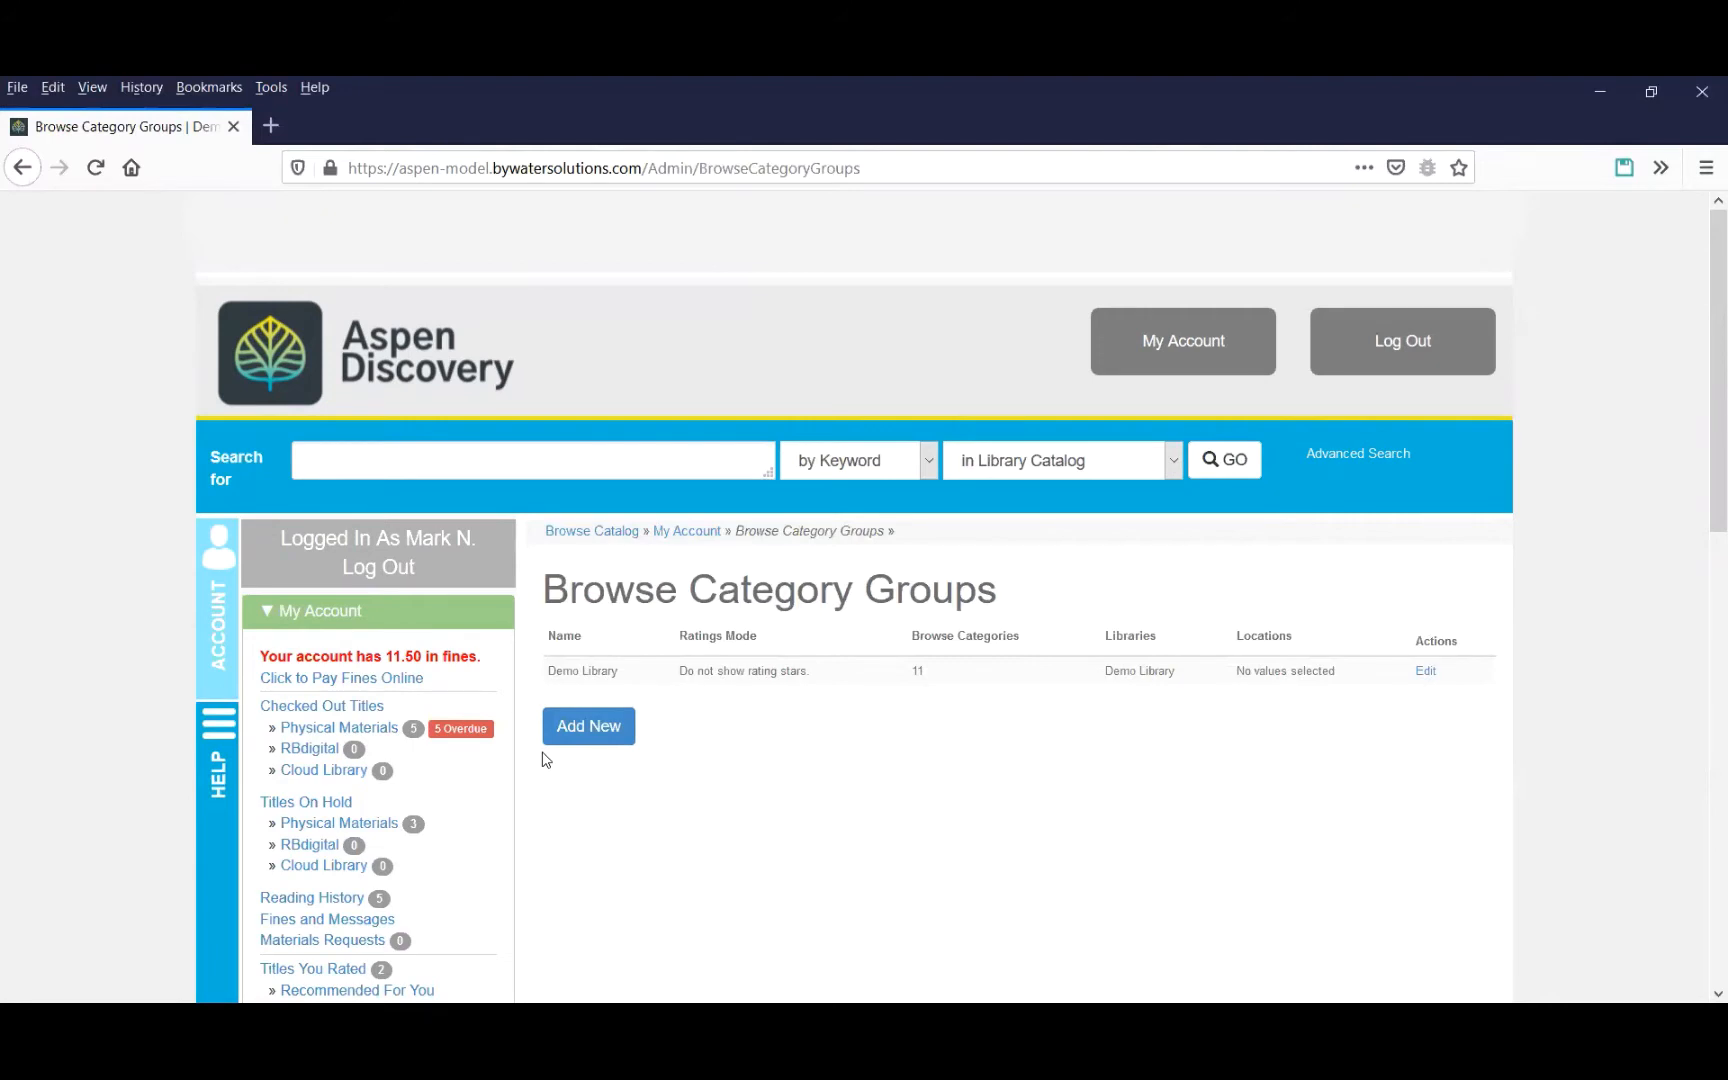
pyautogui.click(1426, 672)
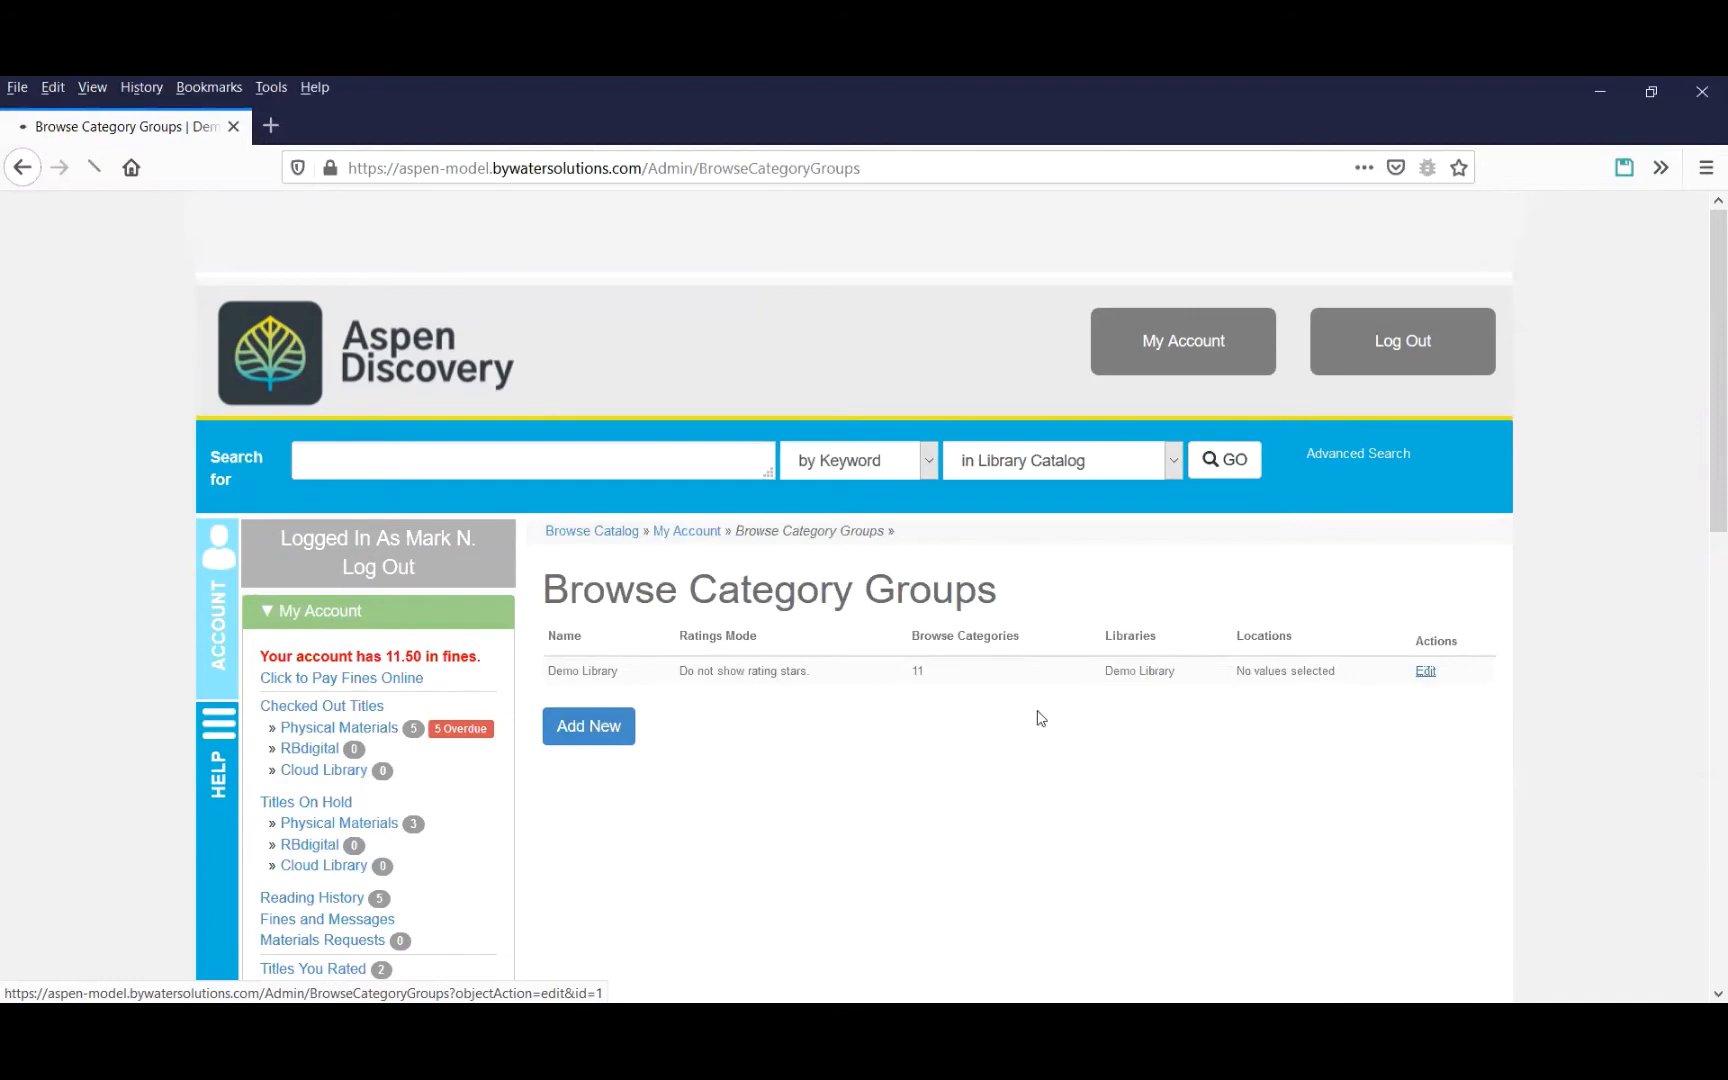
pyautogui.scroll(-7, 735, 779)
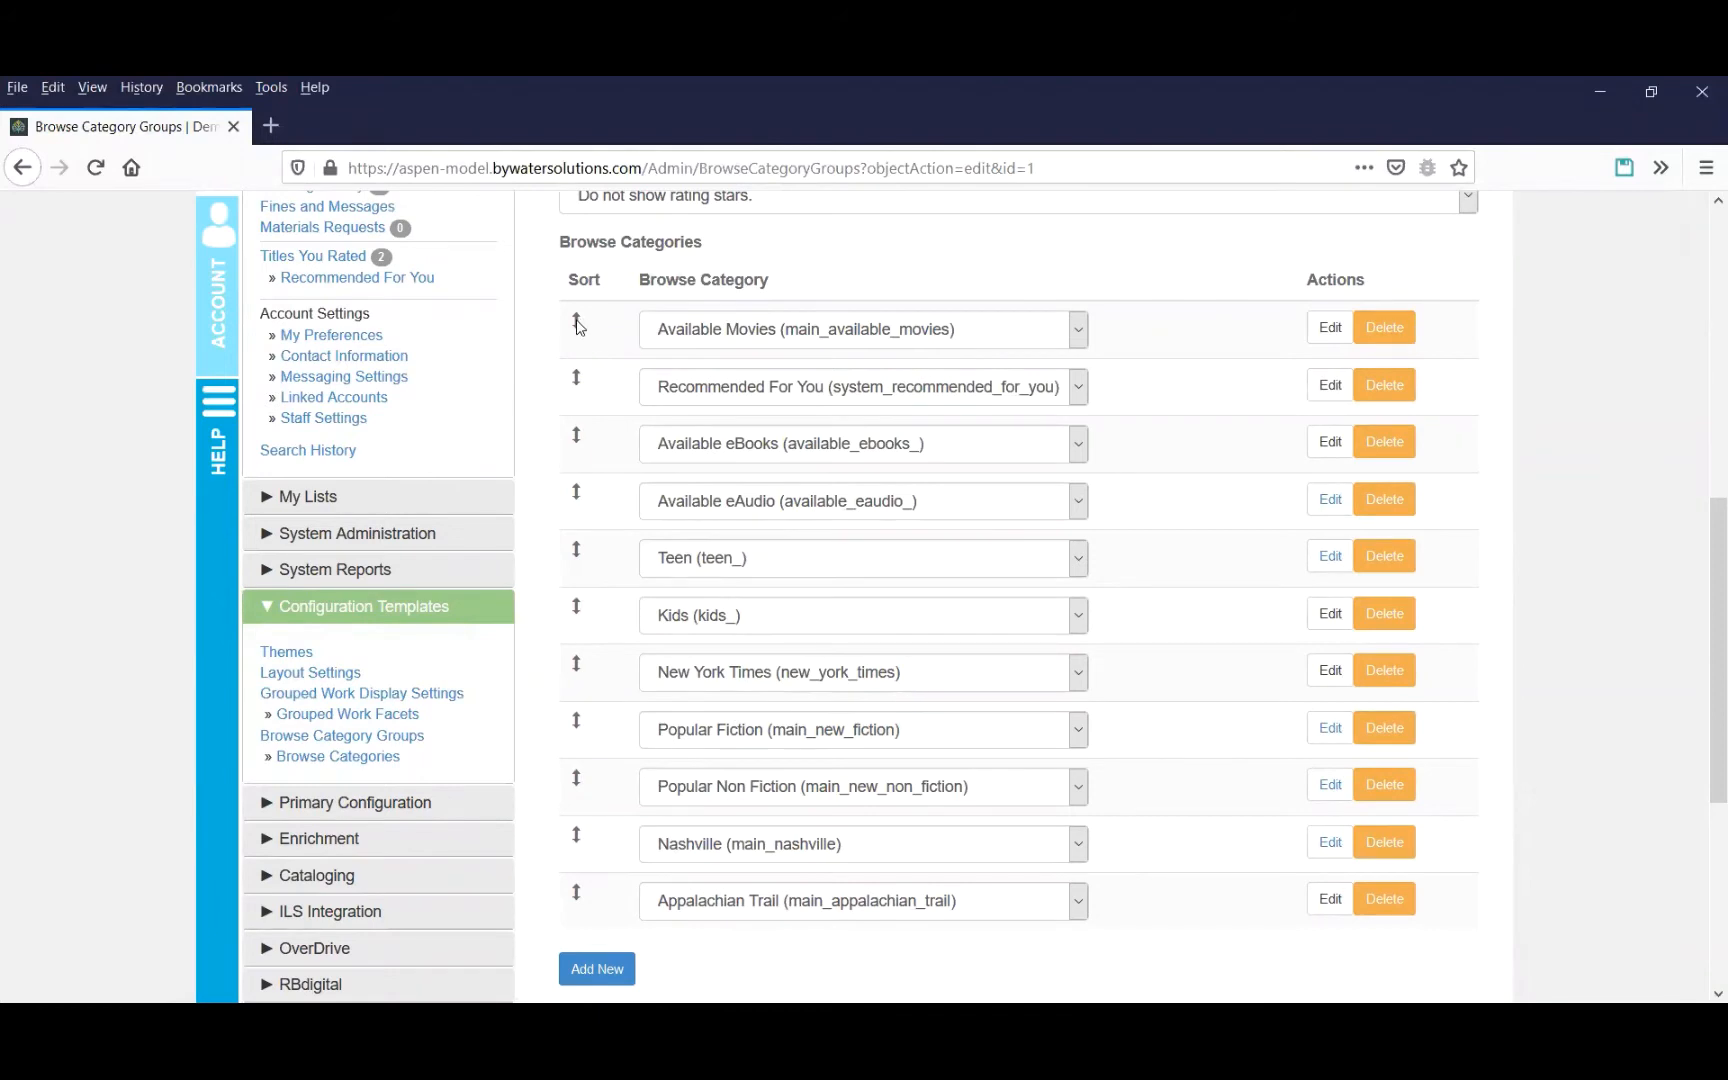
pyautogui.moveTo(576, 320); pyautogui.dragTo(597, 490)
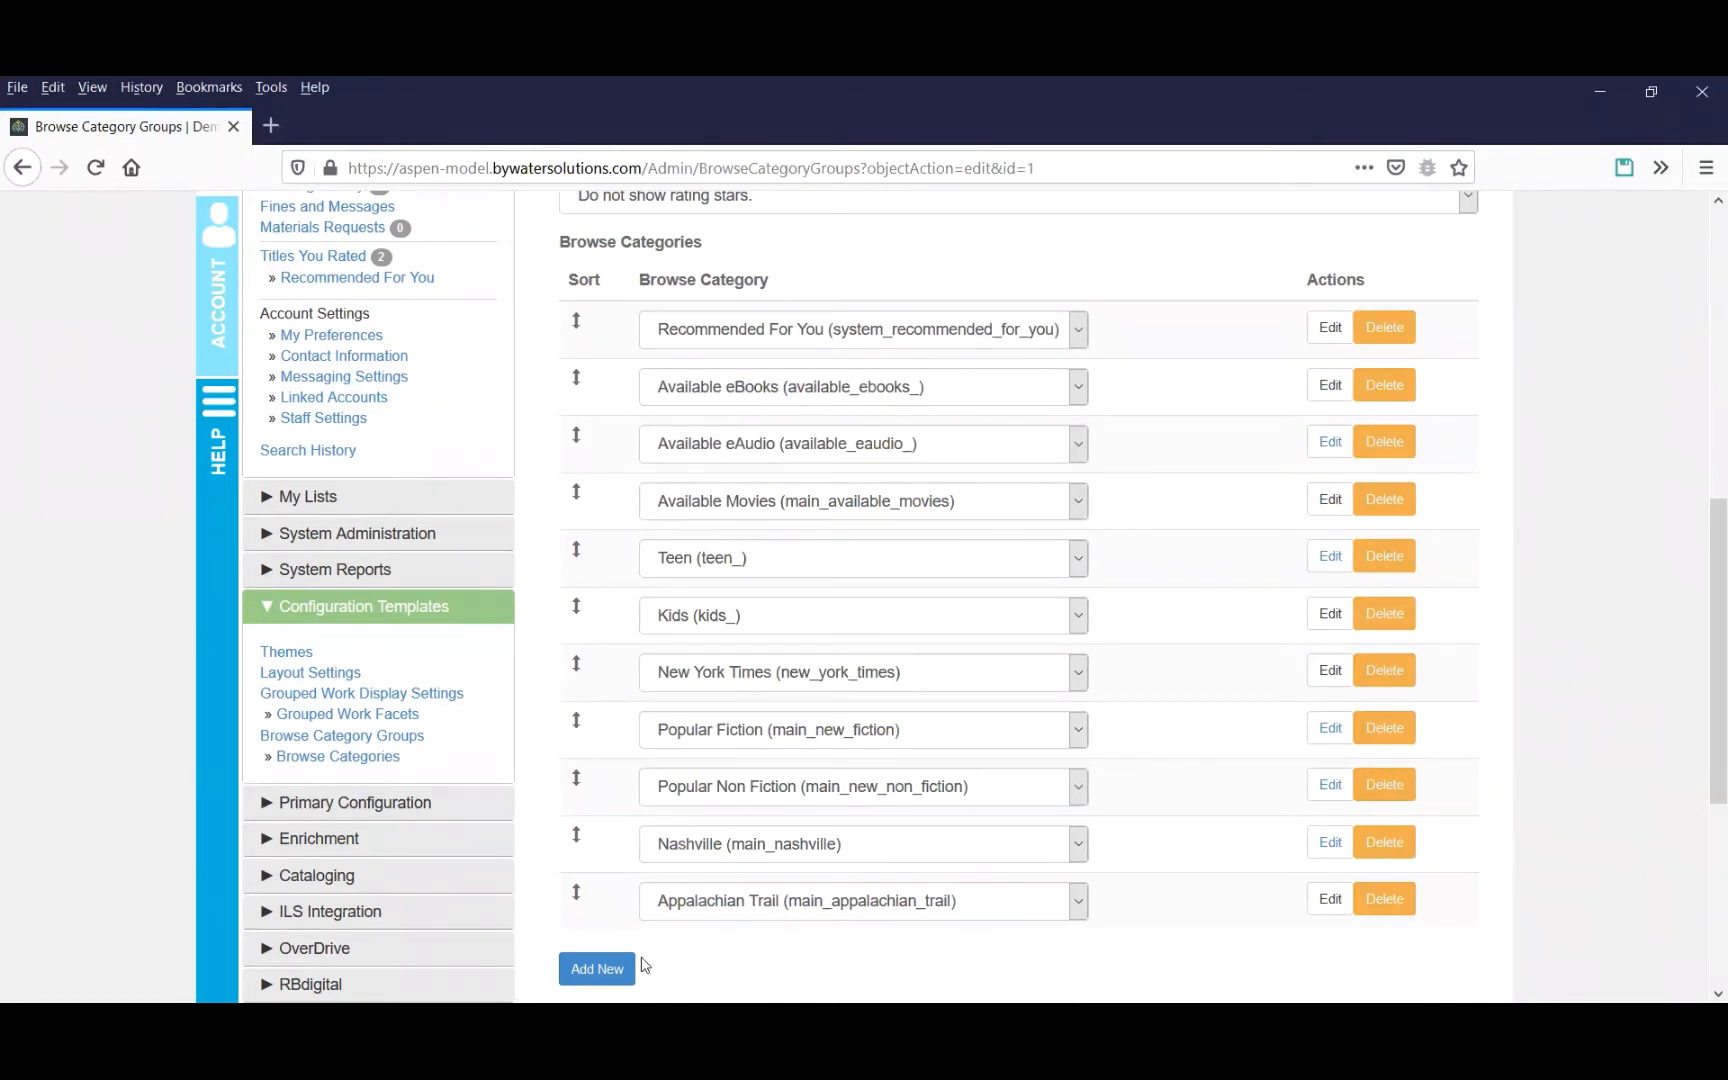
pyautogui.scroll(-4, 730, 855)
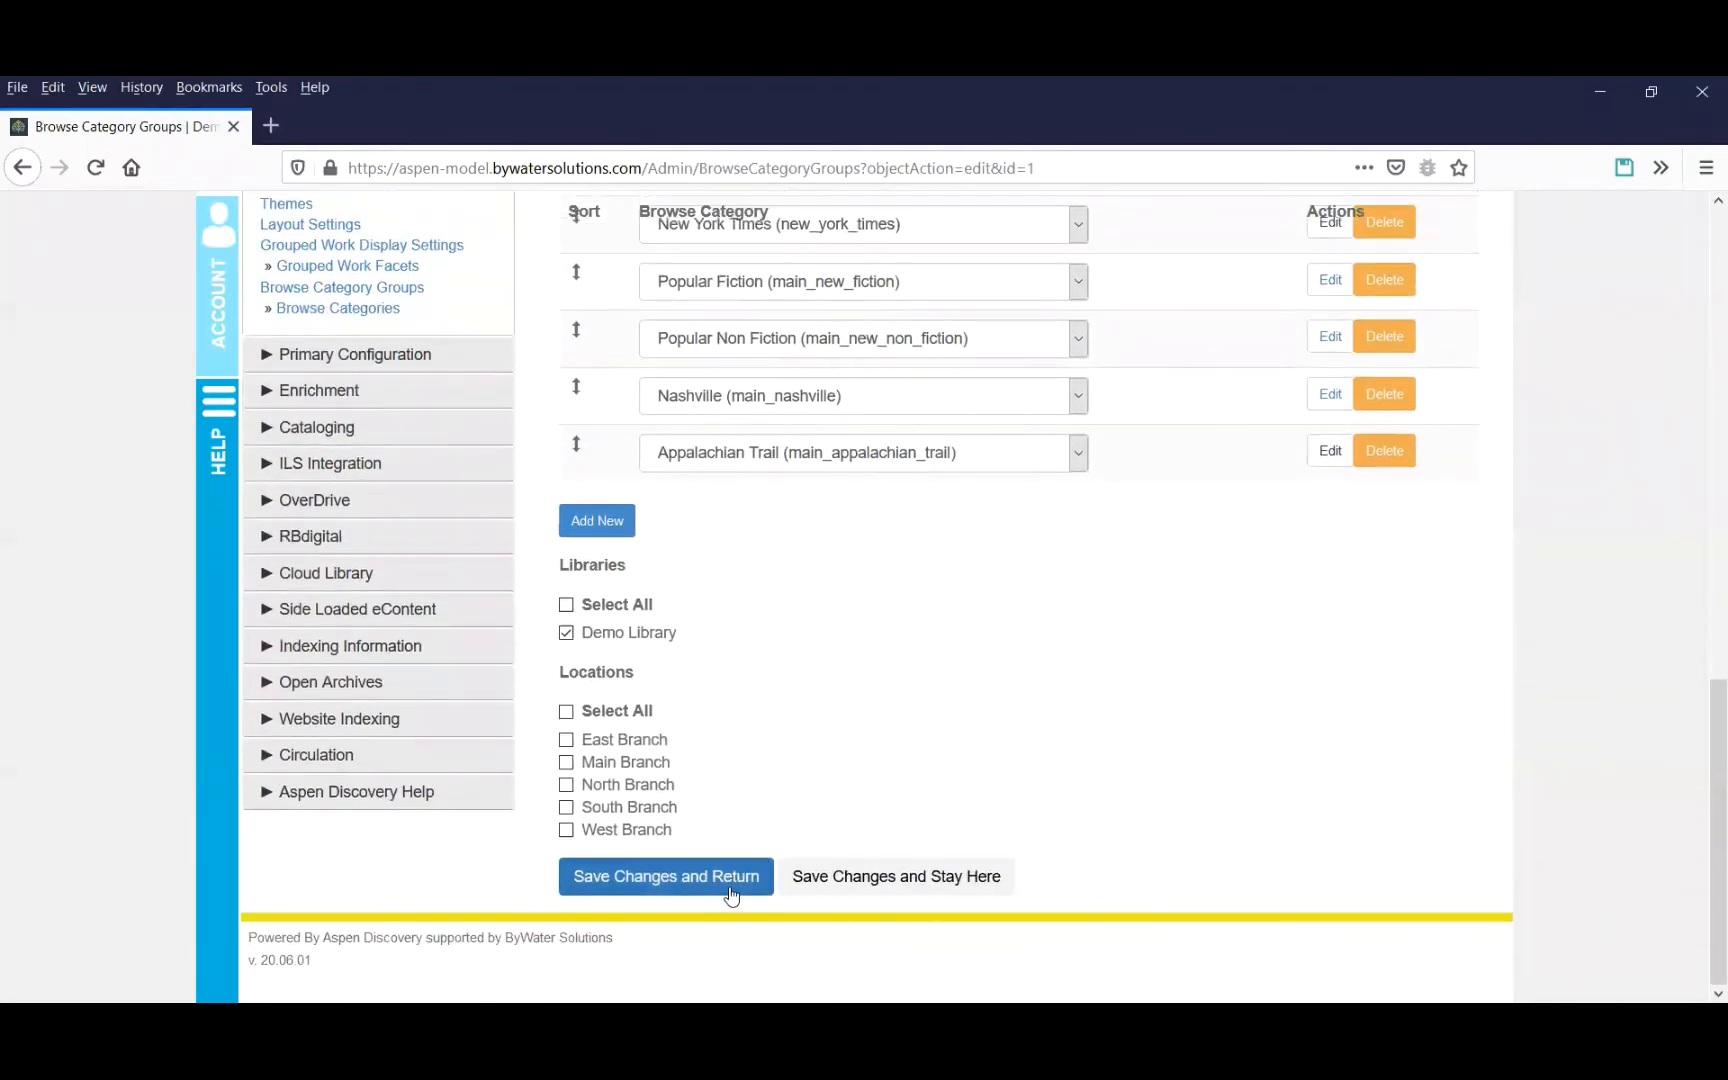
pyautogui.click(731, 893)
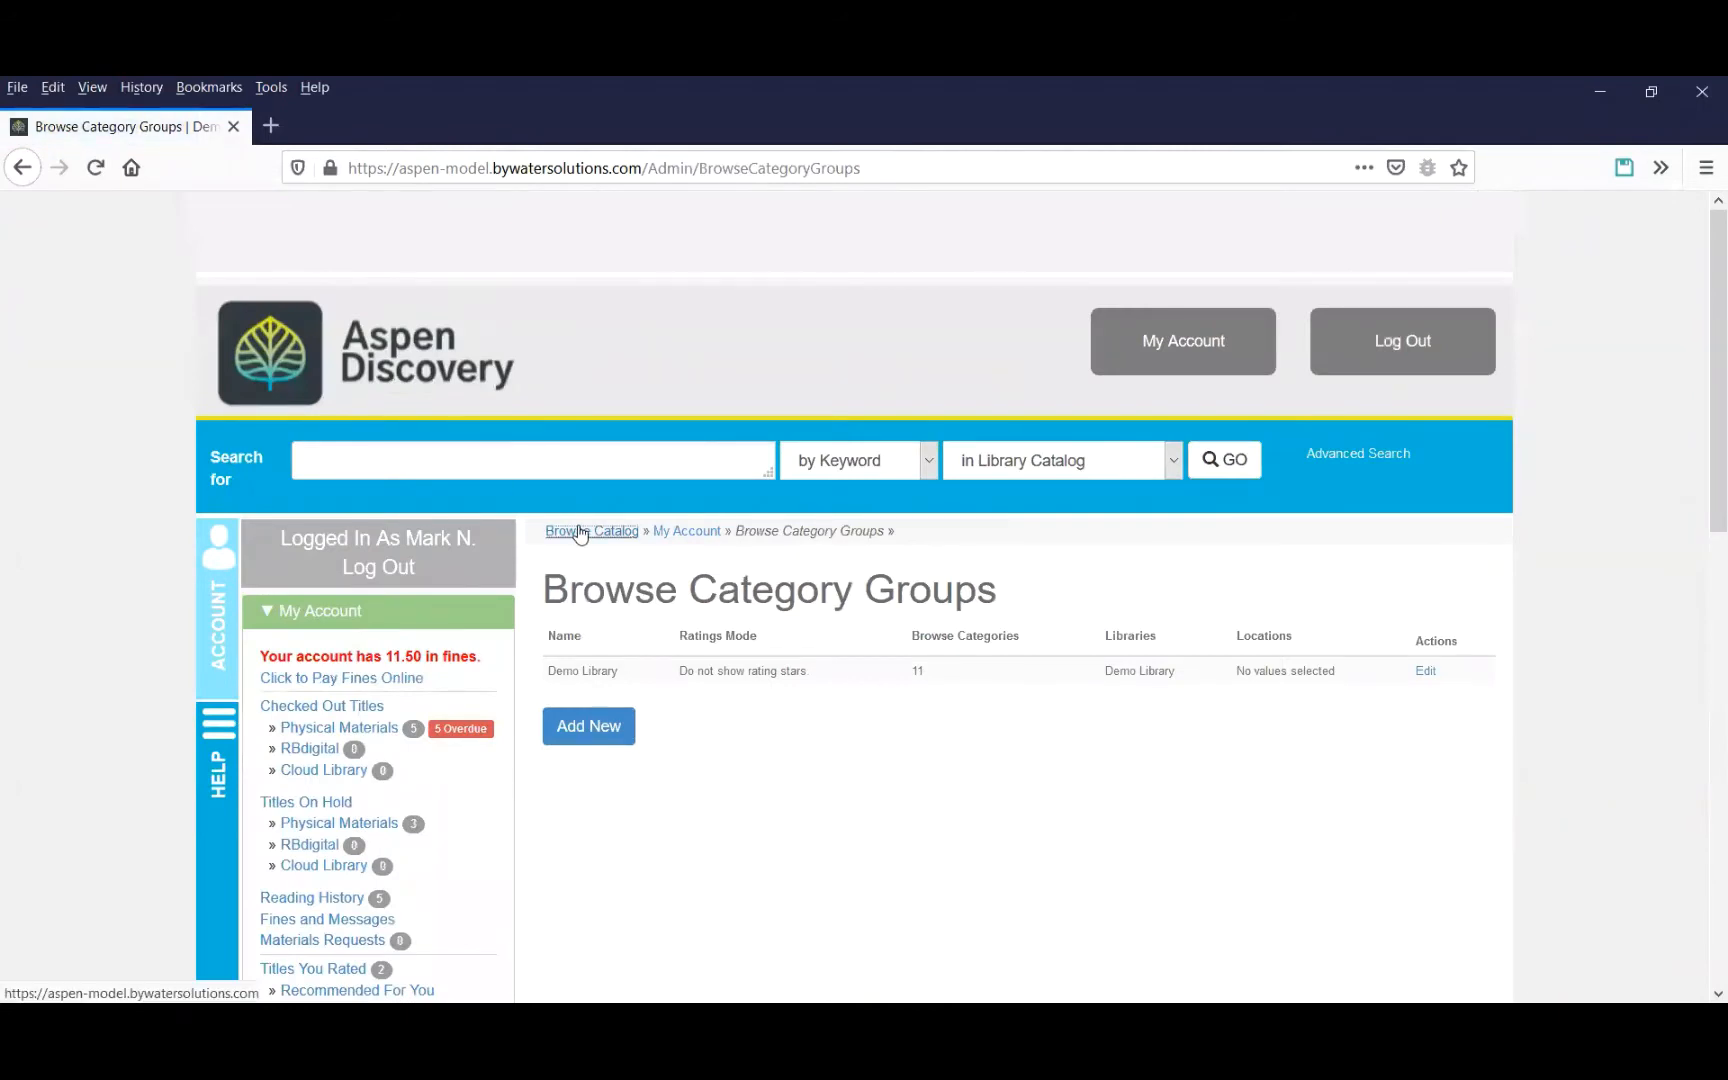
# Open the Available Movies category's full search results page from the home page carousel.
pyautogui.click(561, 533)
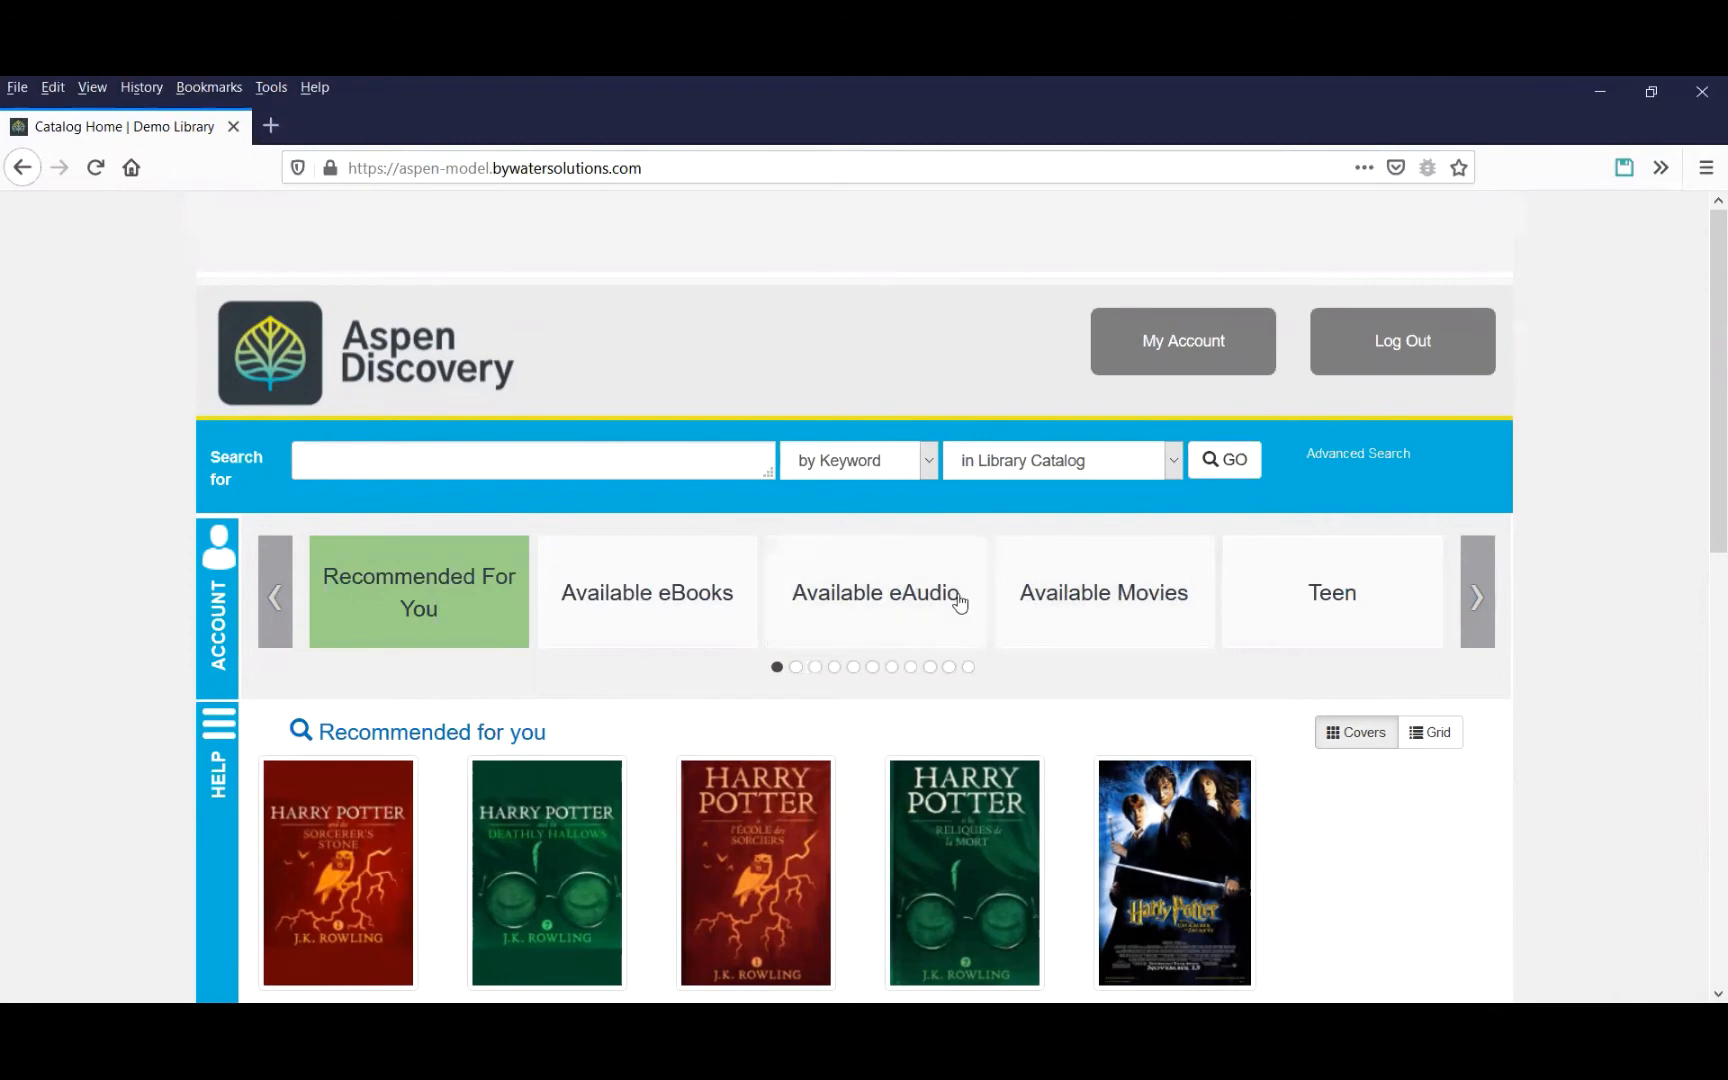
pyautogui.click(1134, 609)
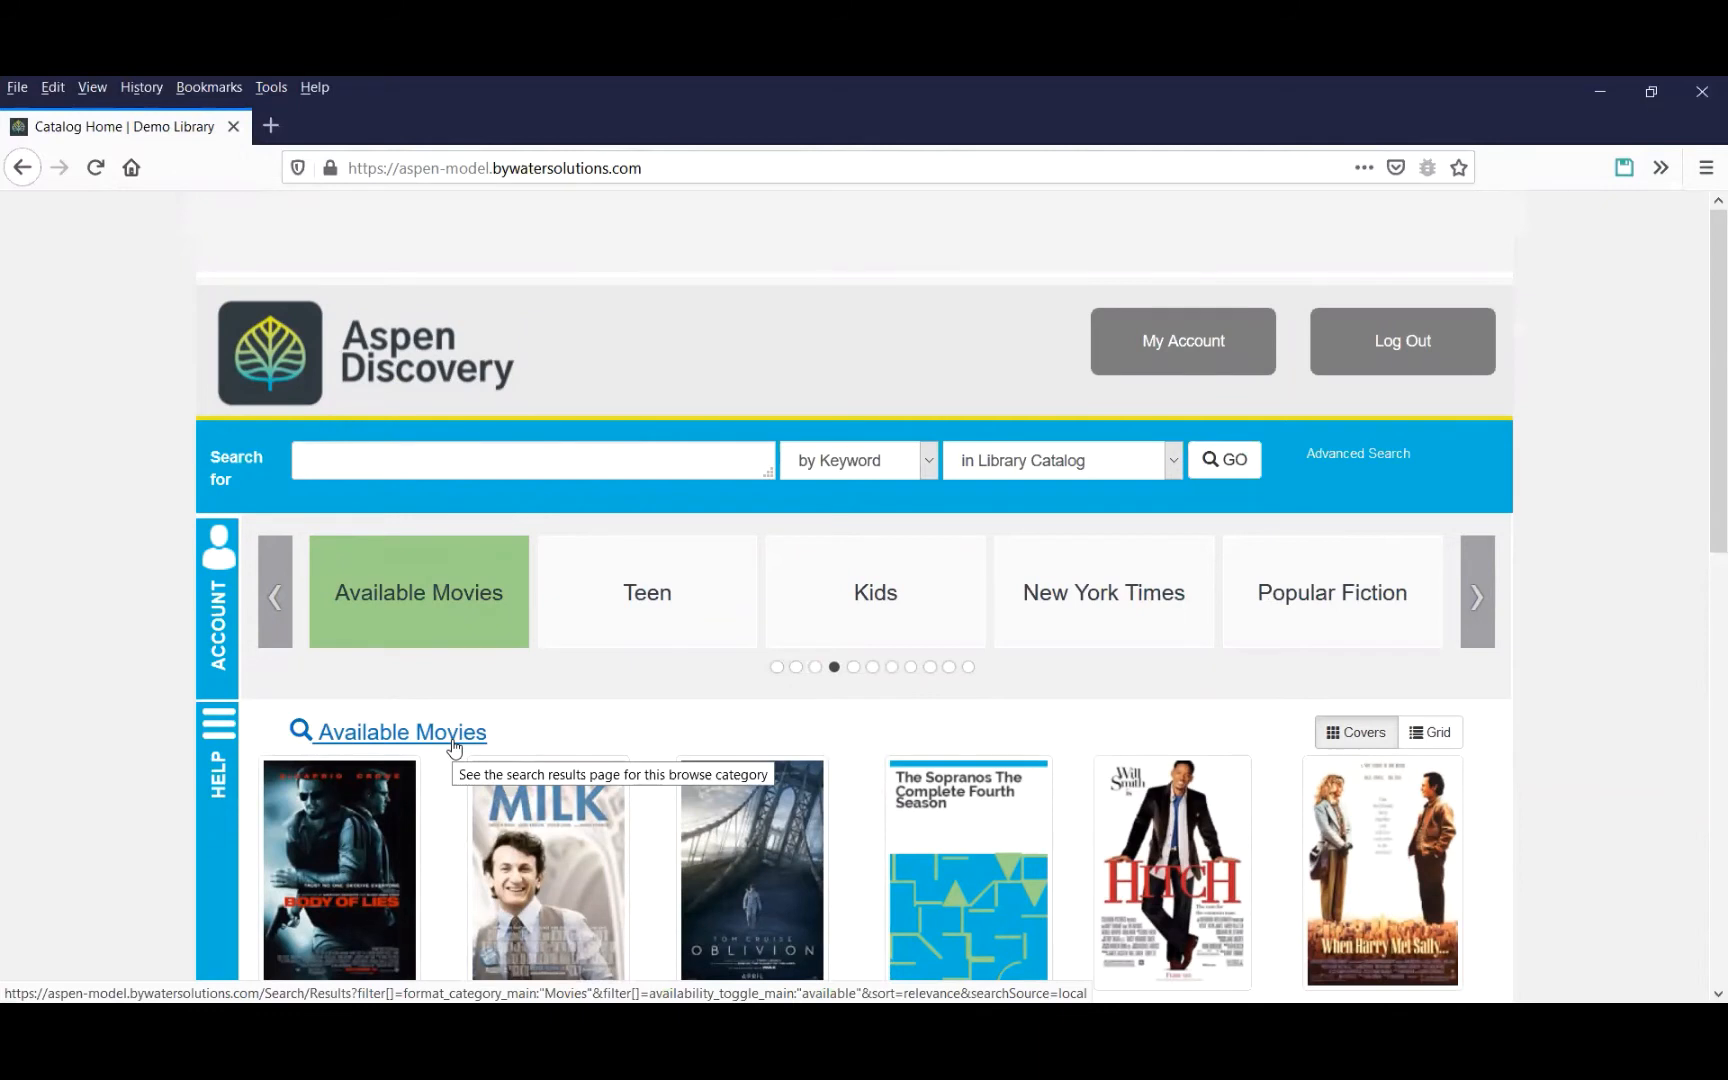
pyautogui.click(452, 742)
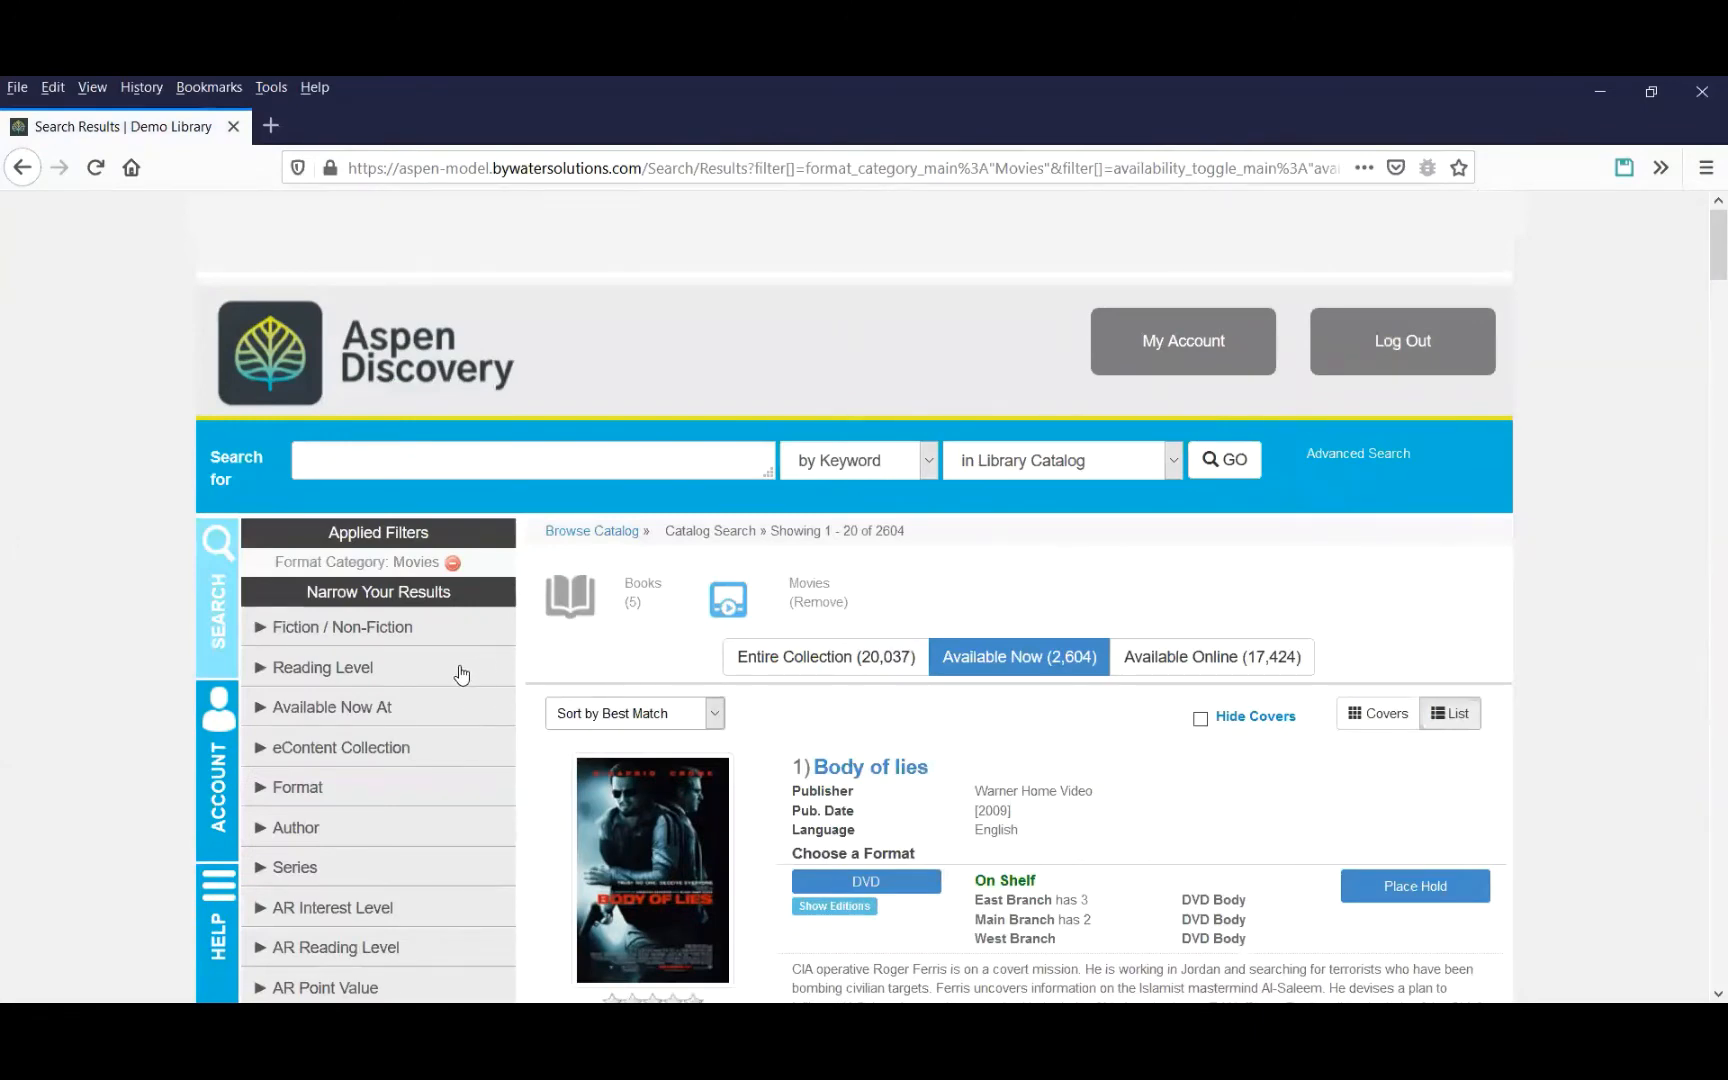
# Filter the movie results by the Adult, General and Unknown reading levels.
pyautogui.scroll(-2, 452, 700)
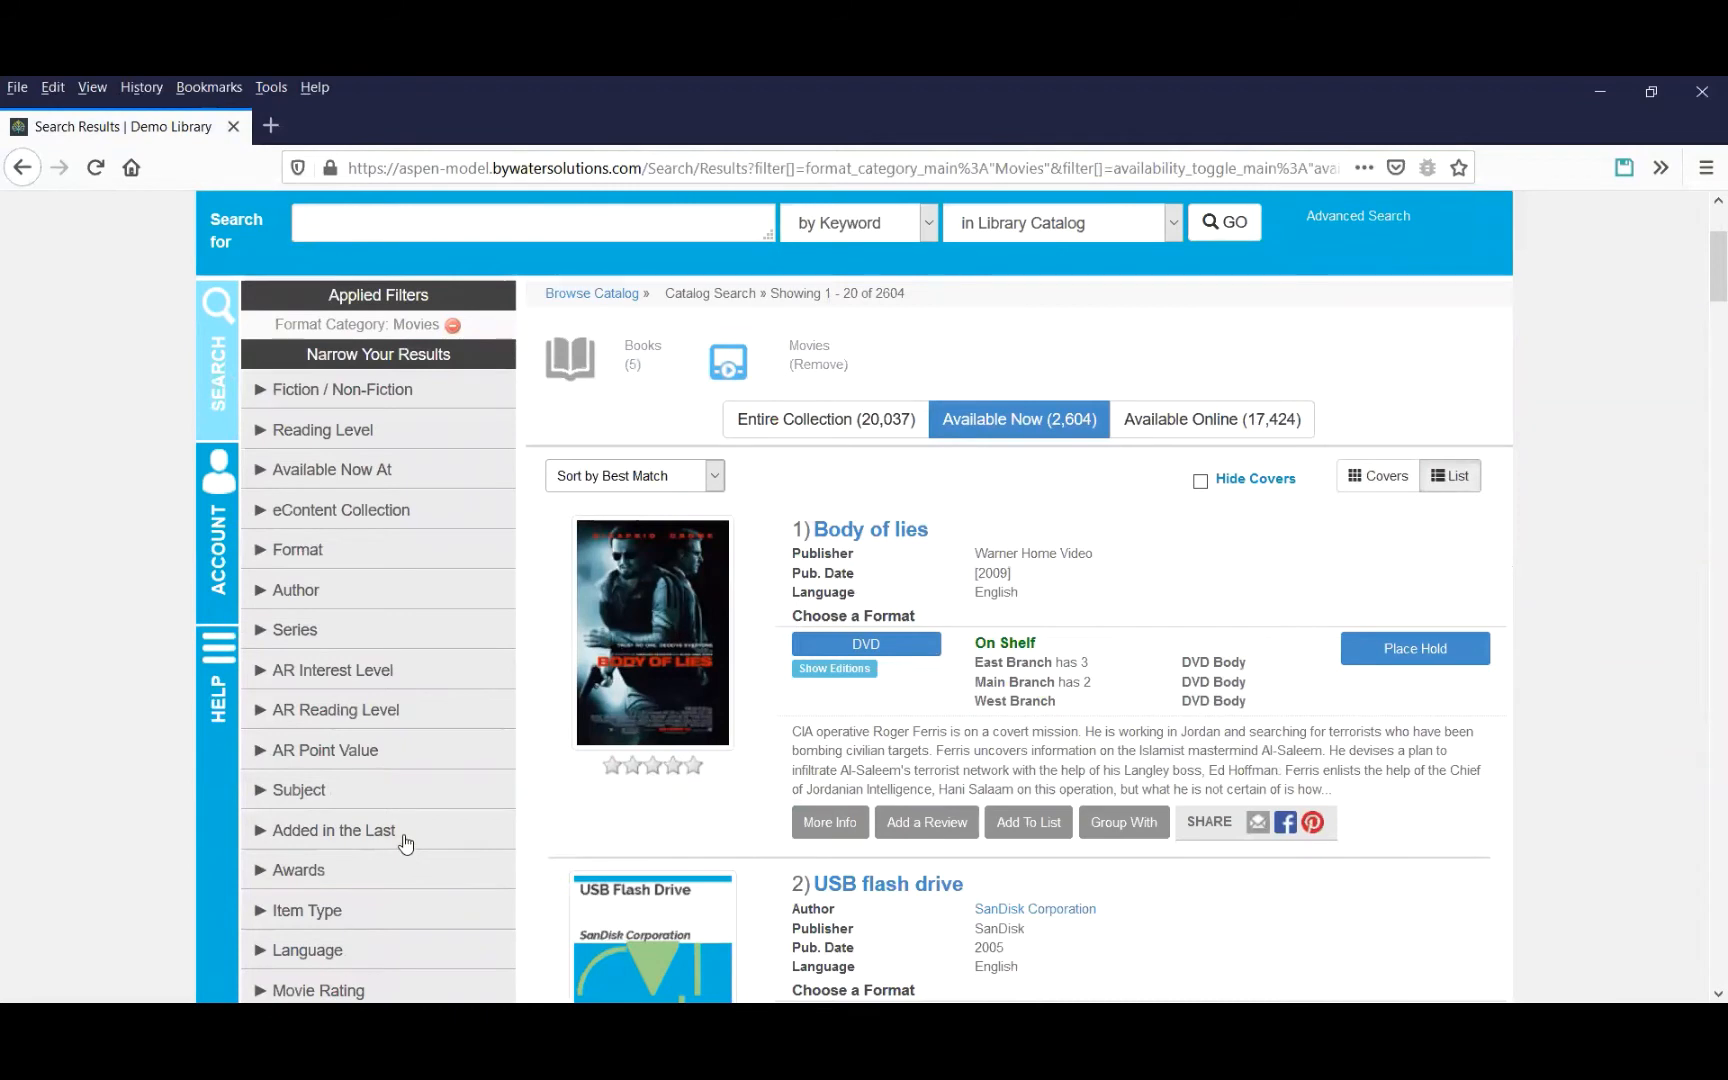
pyautogui.click(367, 432)
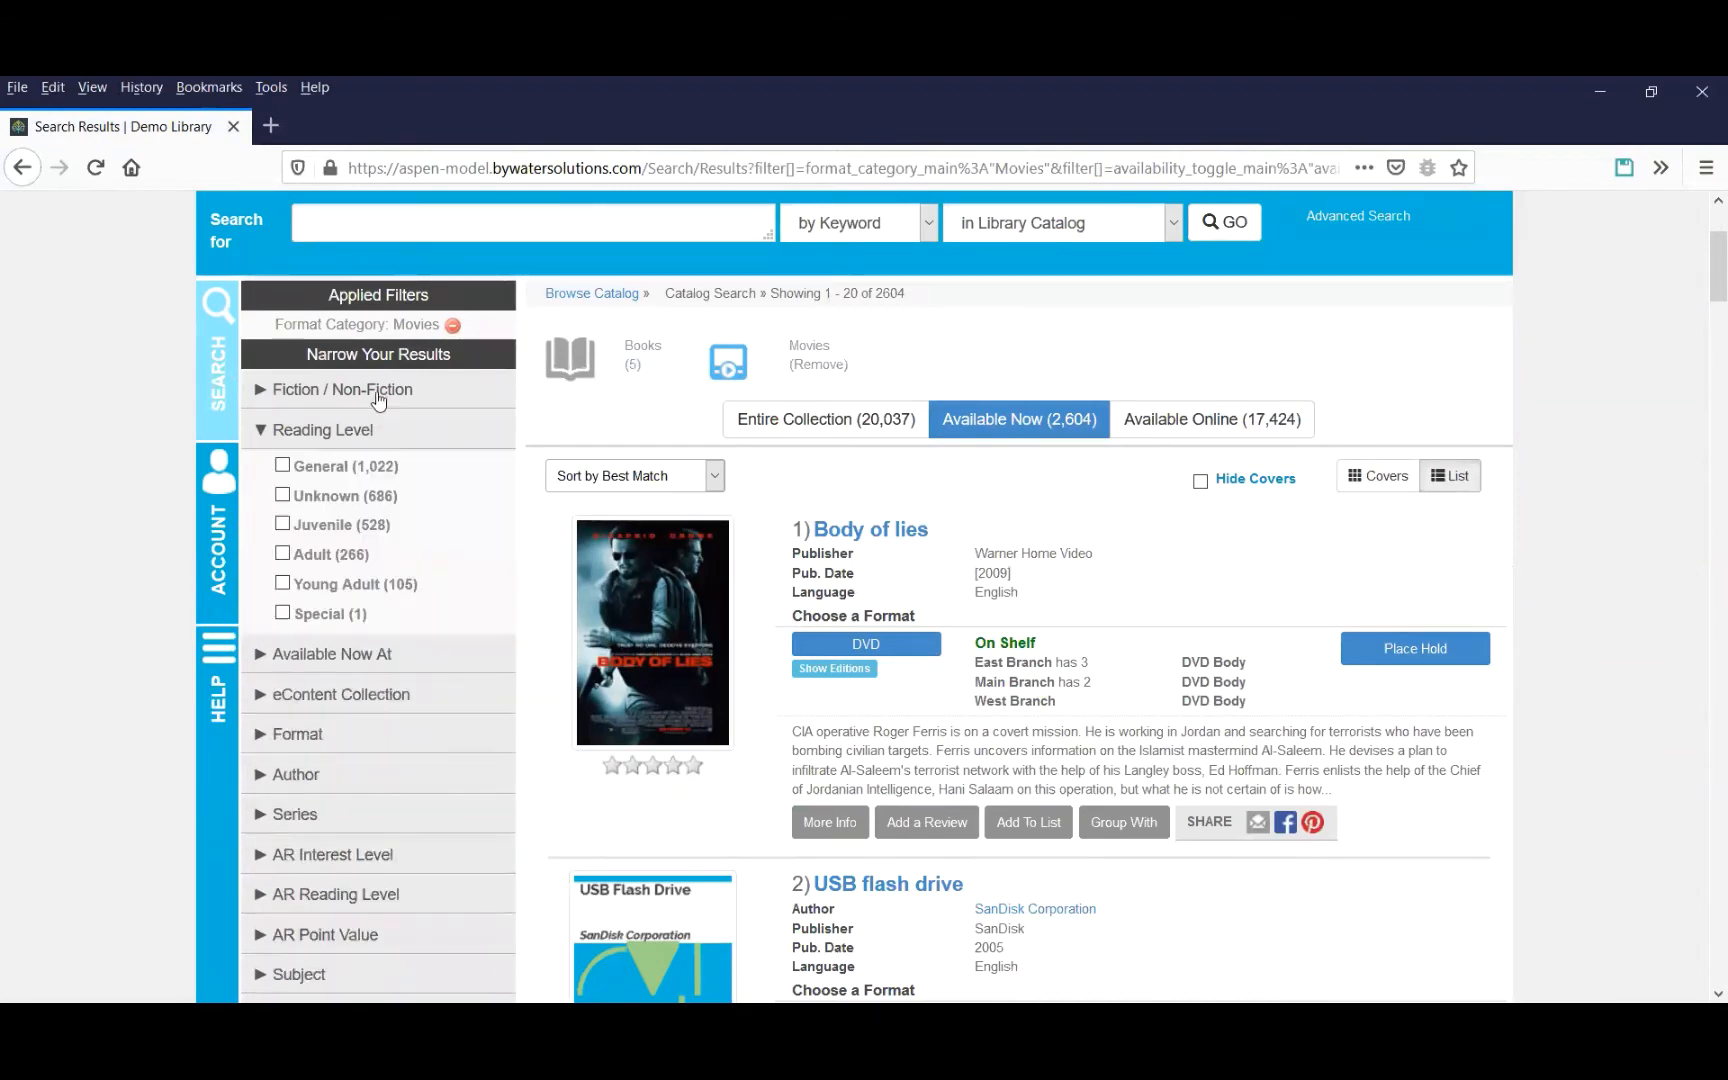
pyautogui.click(380, 393)
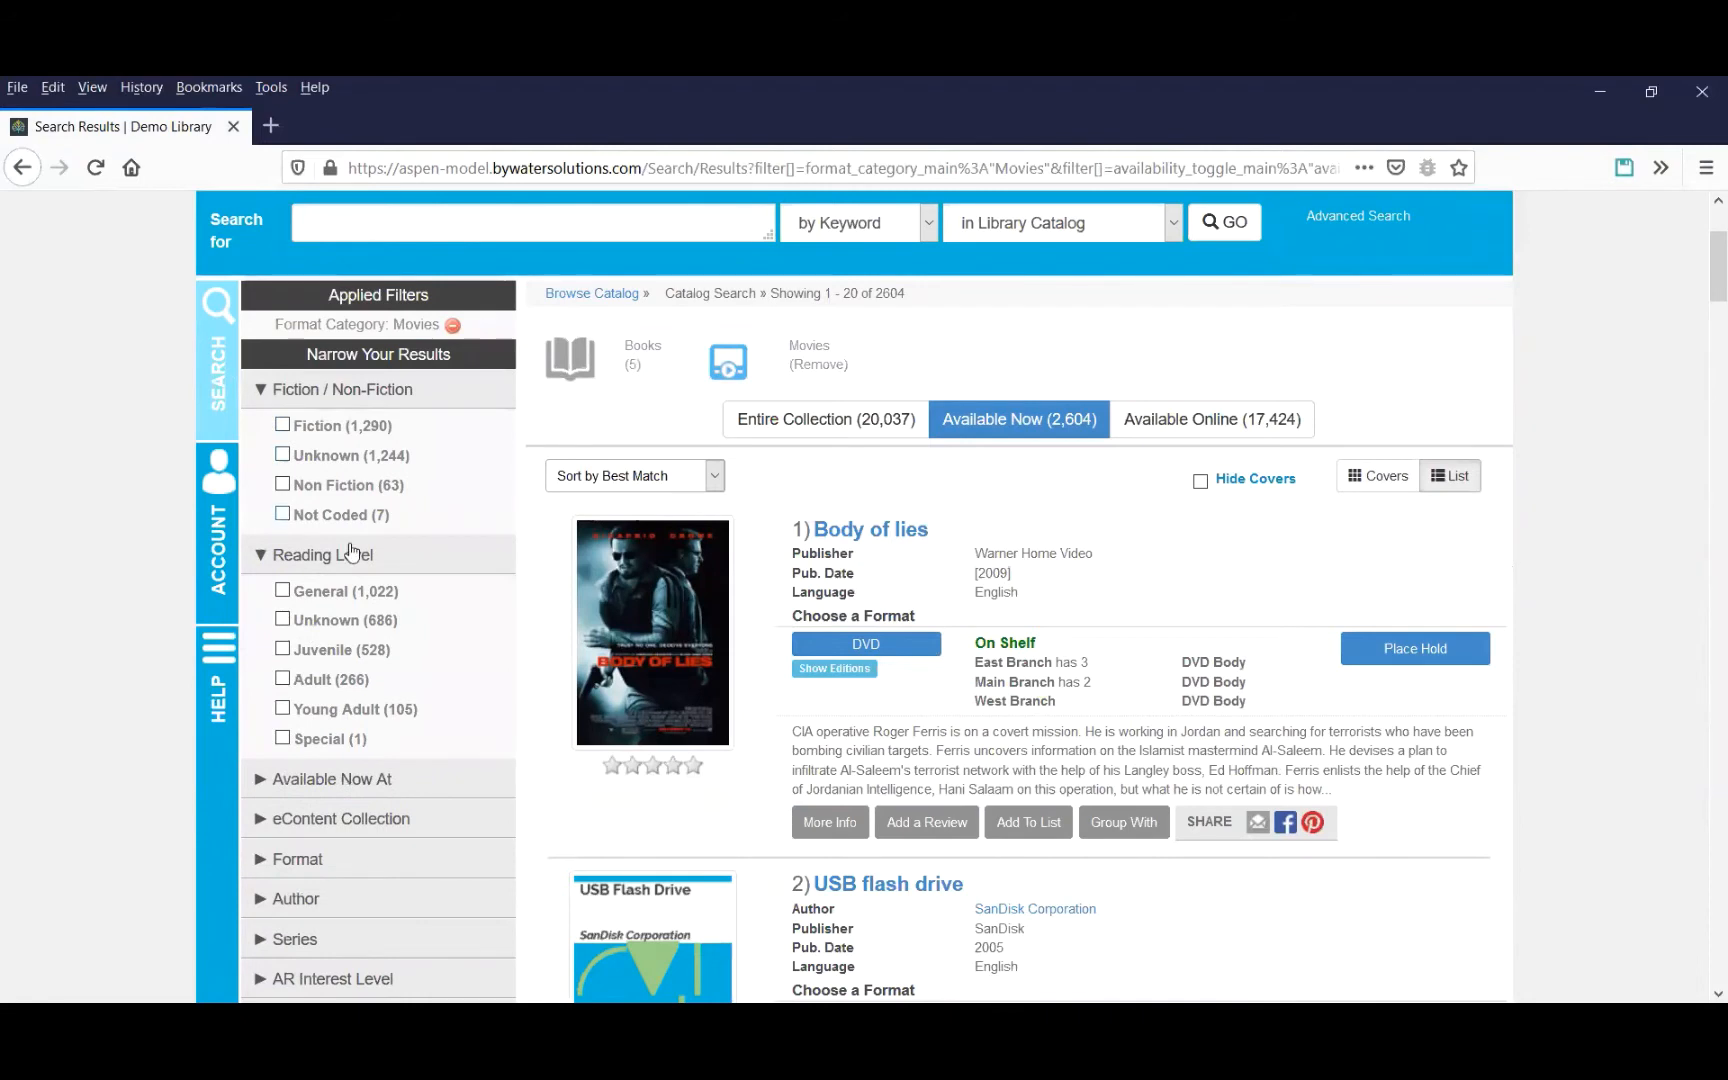
pyautogui.click(352, 392)
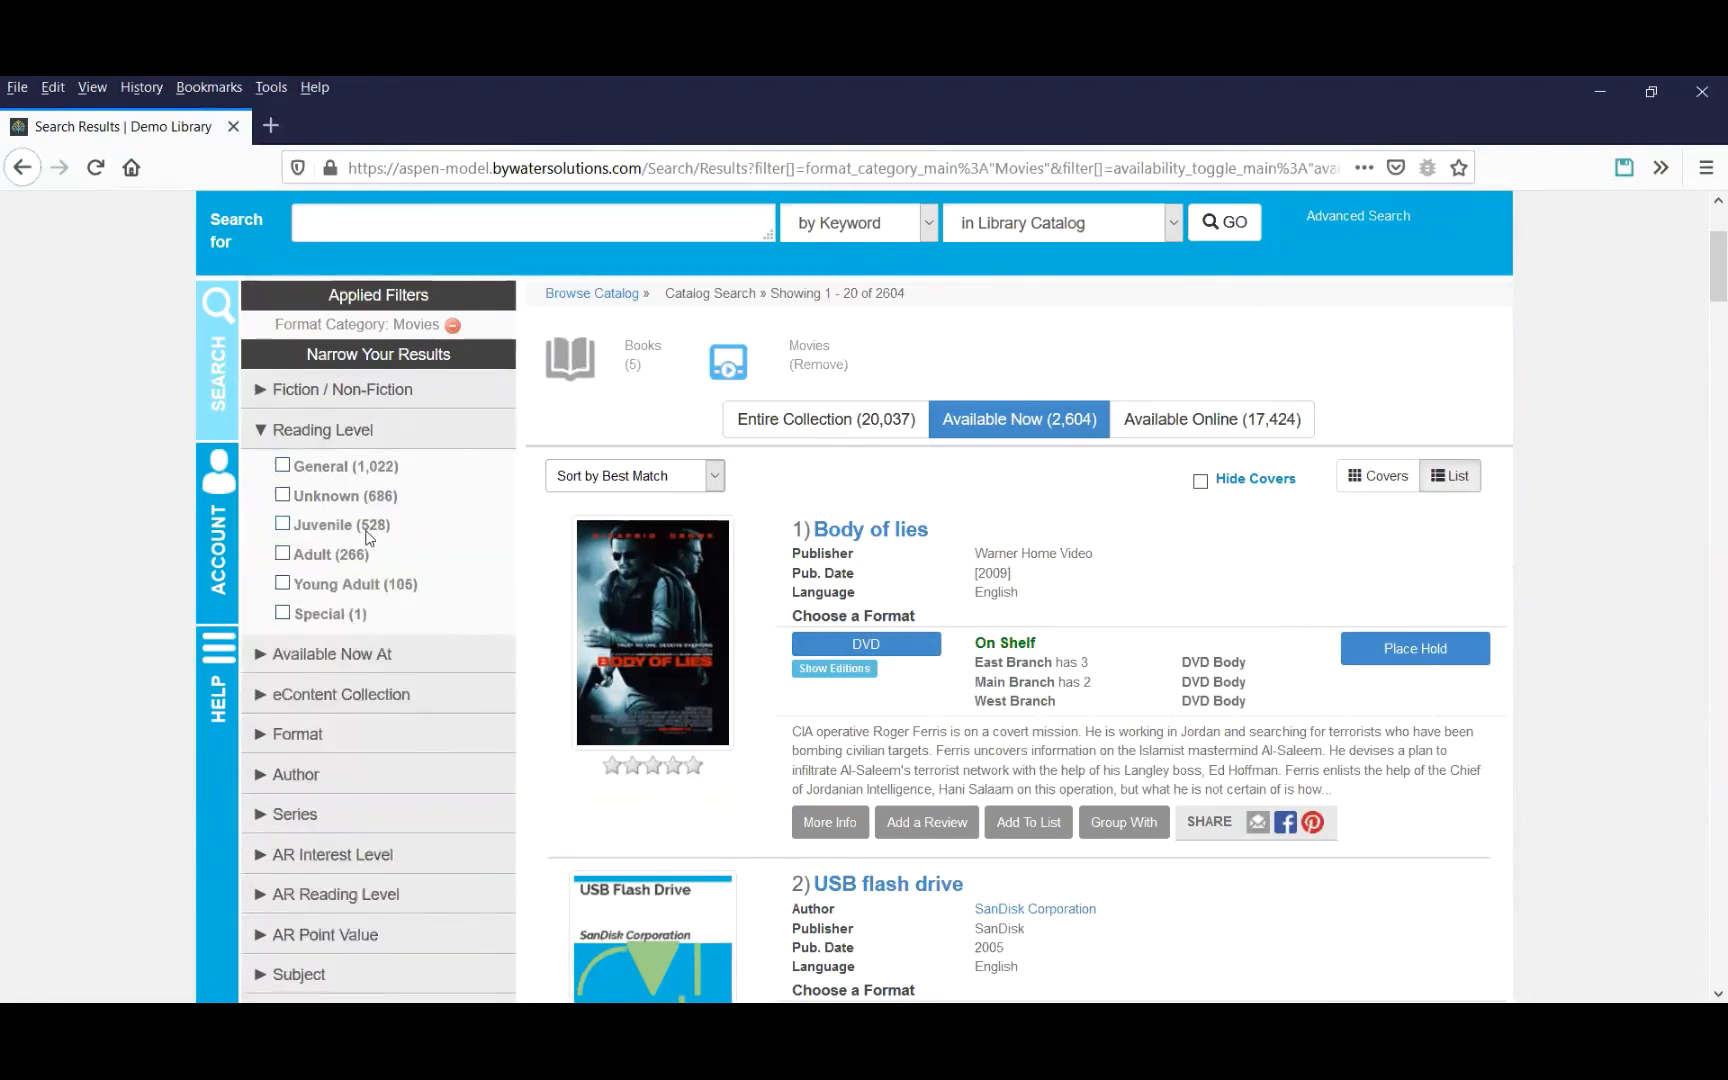
pyautogui.click(283, 554)
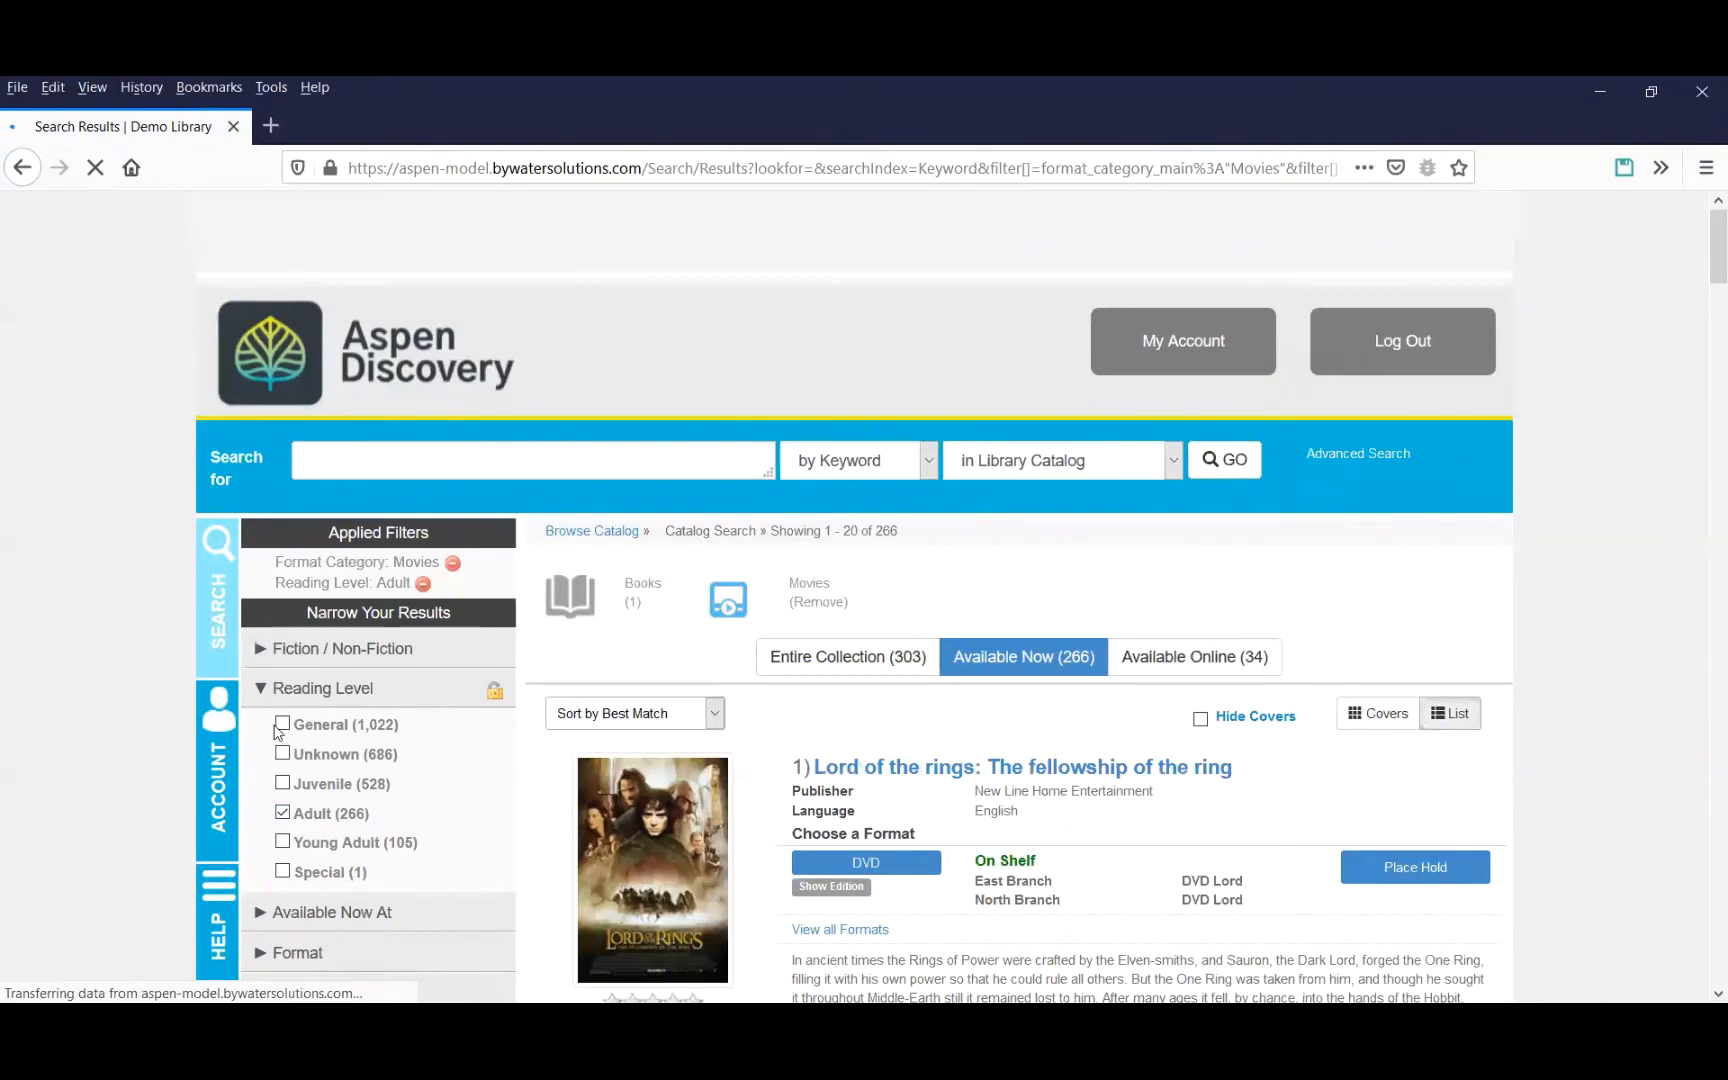
pyautogui.click(281, 726)
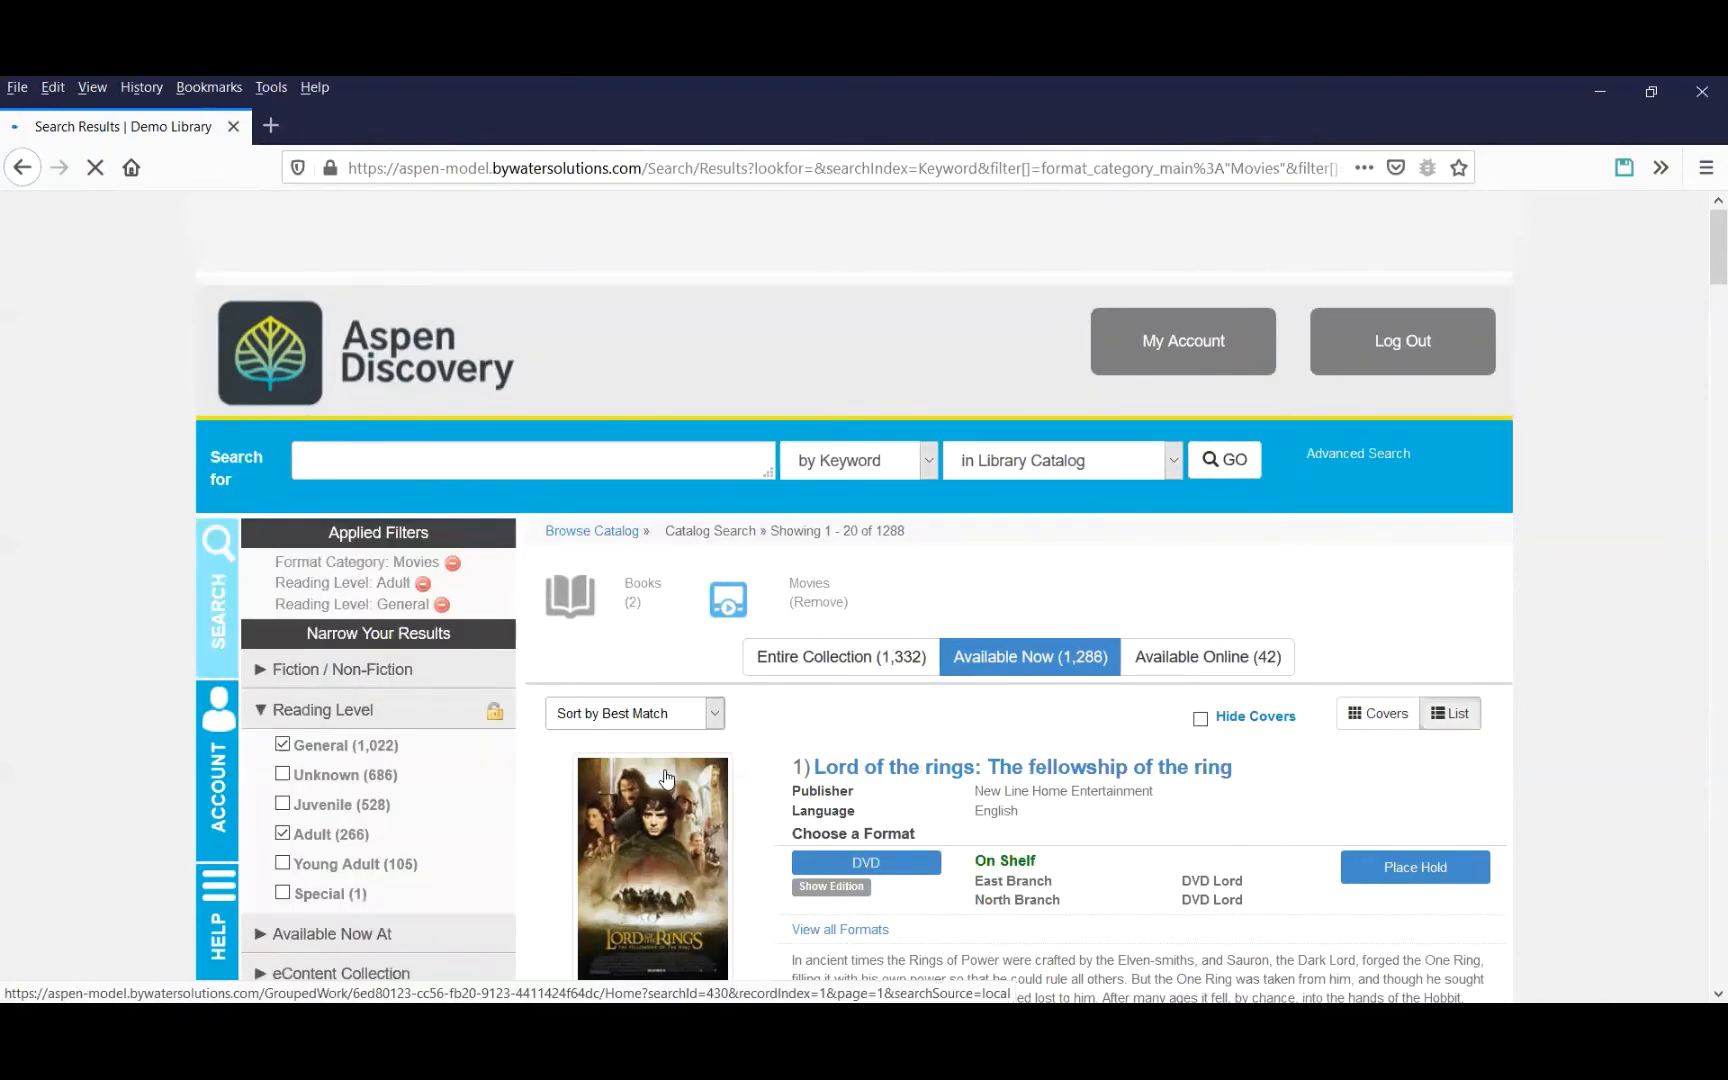
pyautogui.scroll(-3, 666, 778)
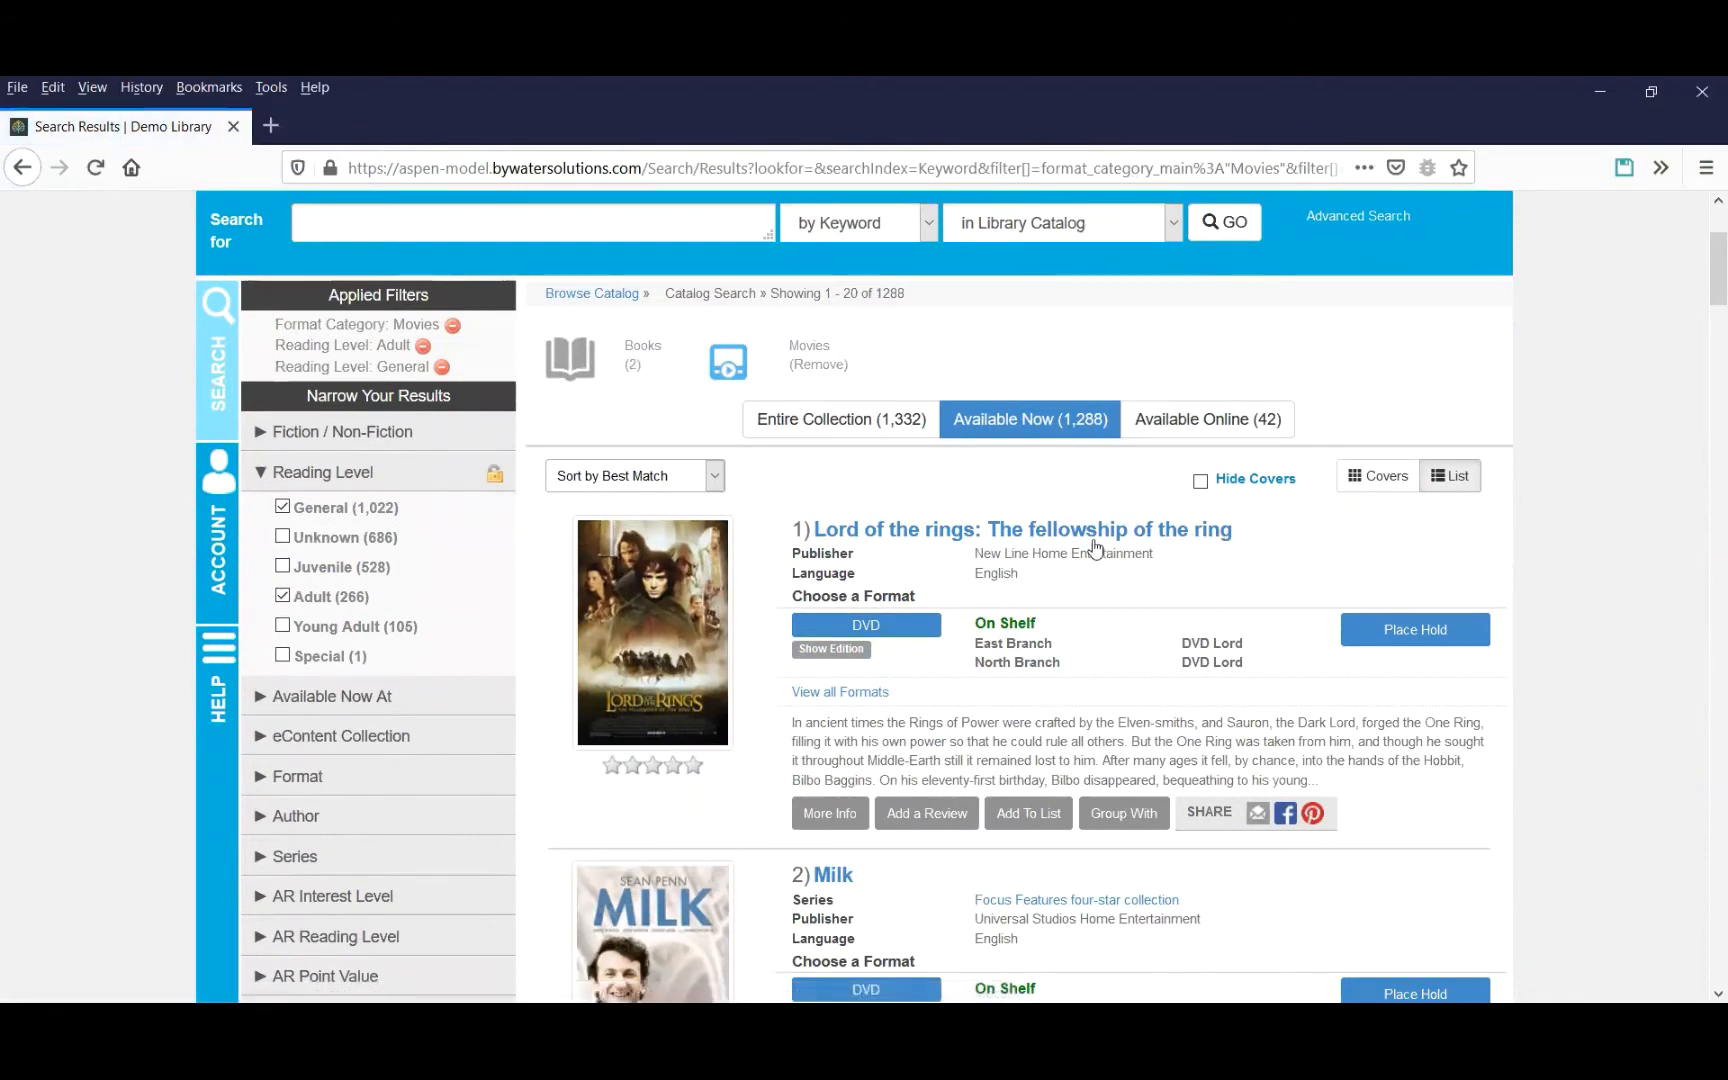
pyautogui.click(284, 539)
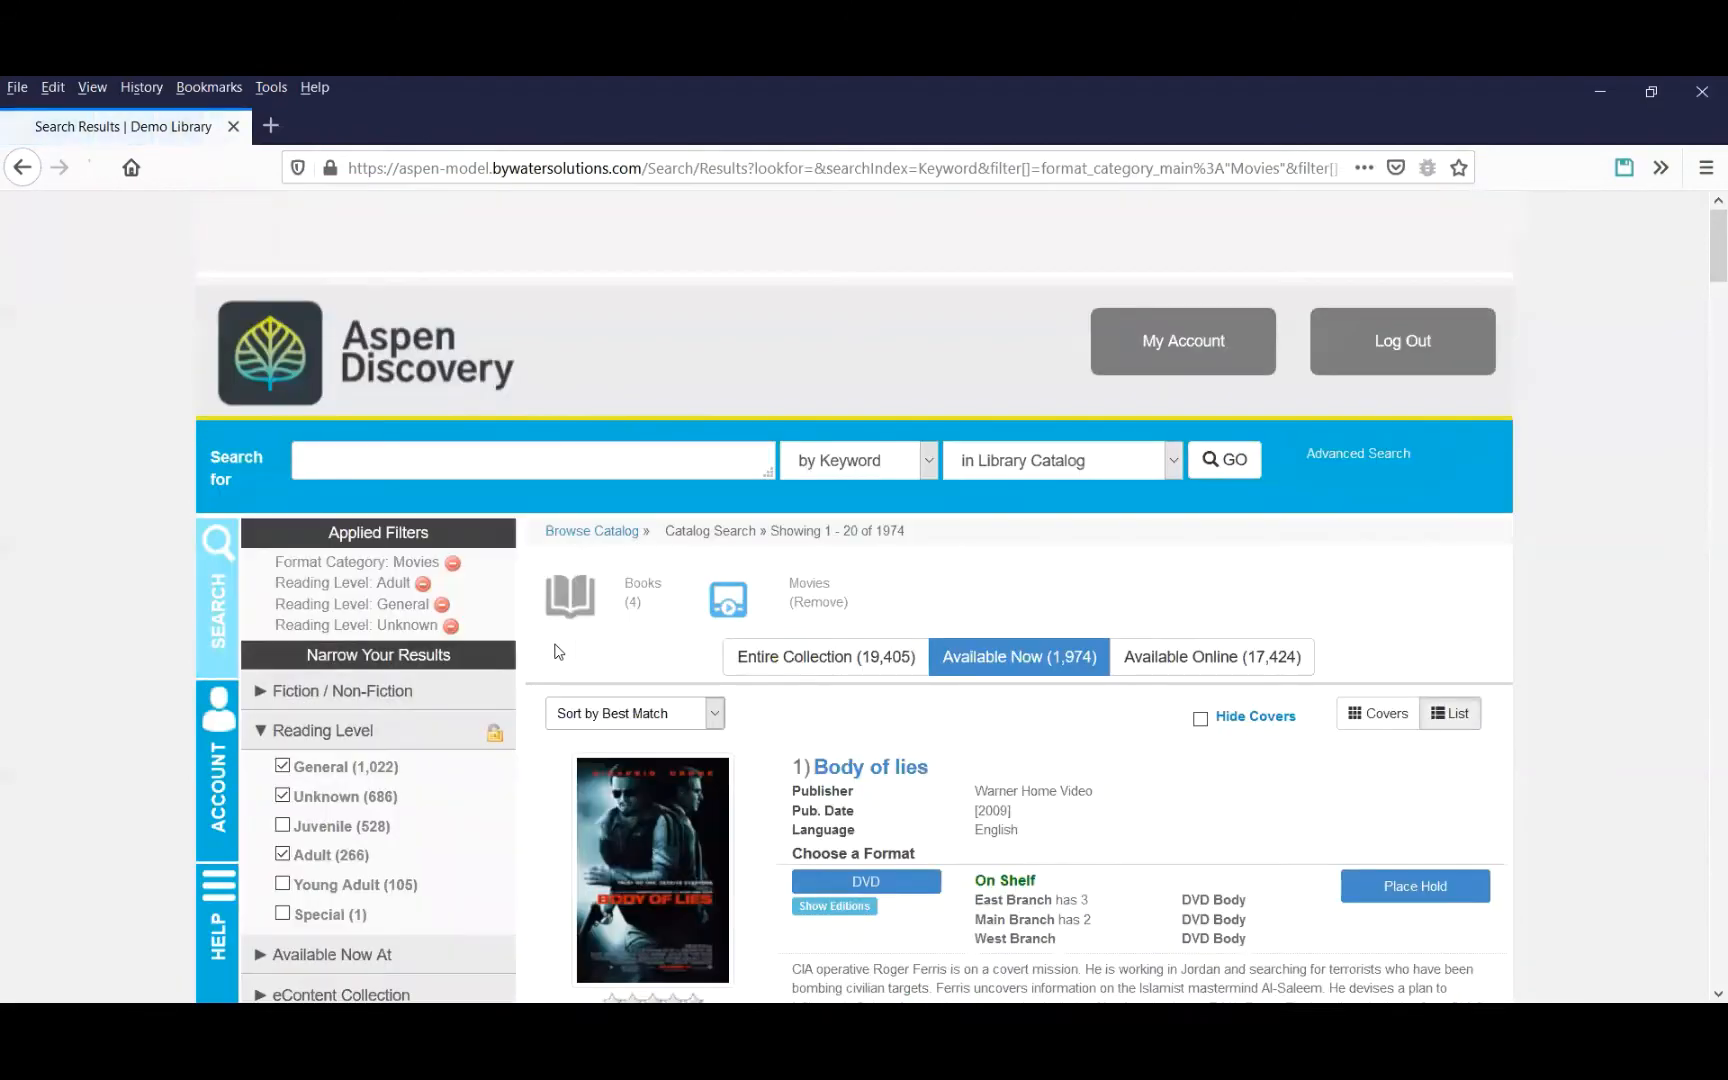
# Add the filtered movie search to the home page as a browse category named Available Movies for Adults under the Available Movies sub-category.
pyautogui.moveTo(1703, 249); pyautogui.dragTo(1703, 962)
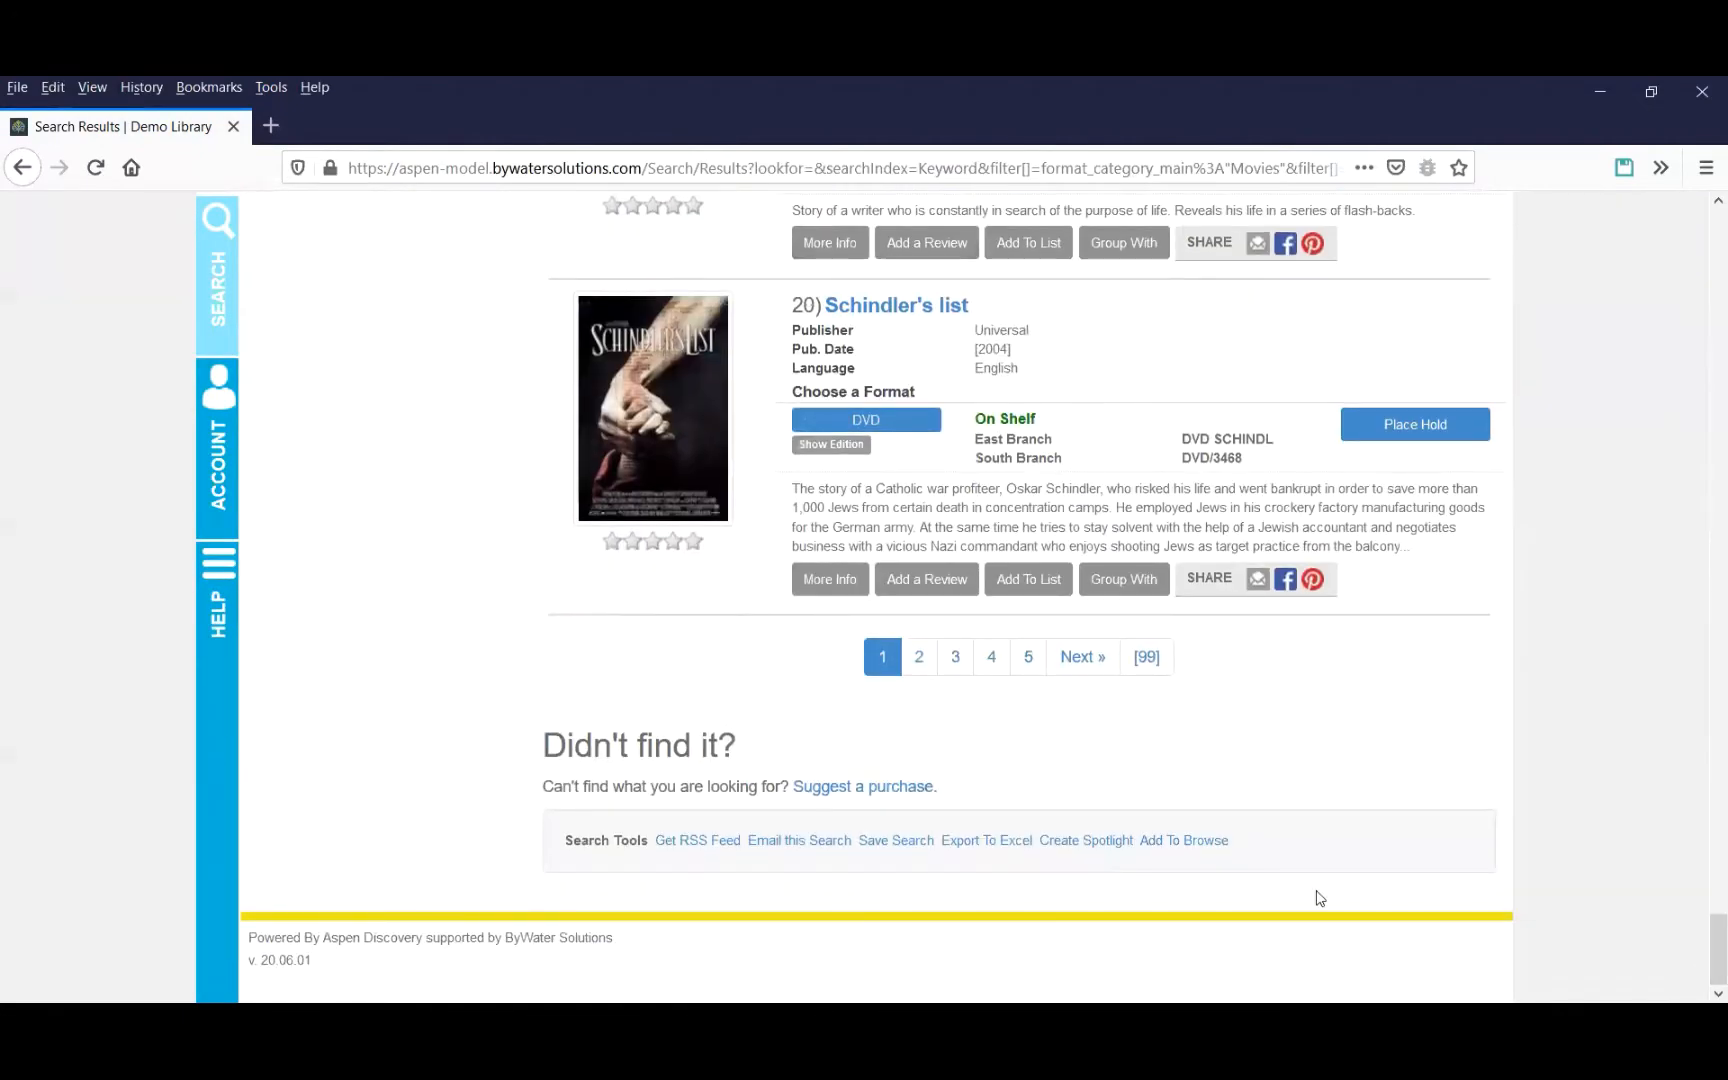
pyautogui.click(1201, 845)
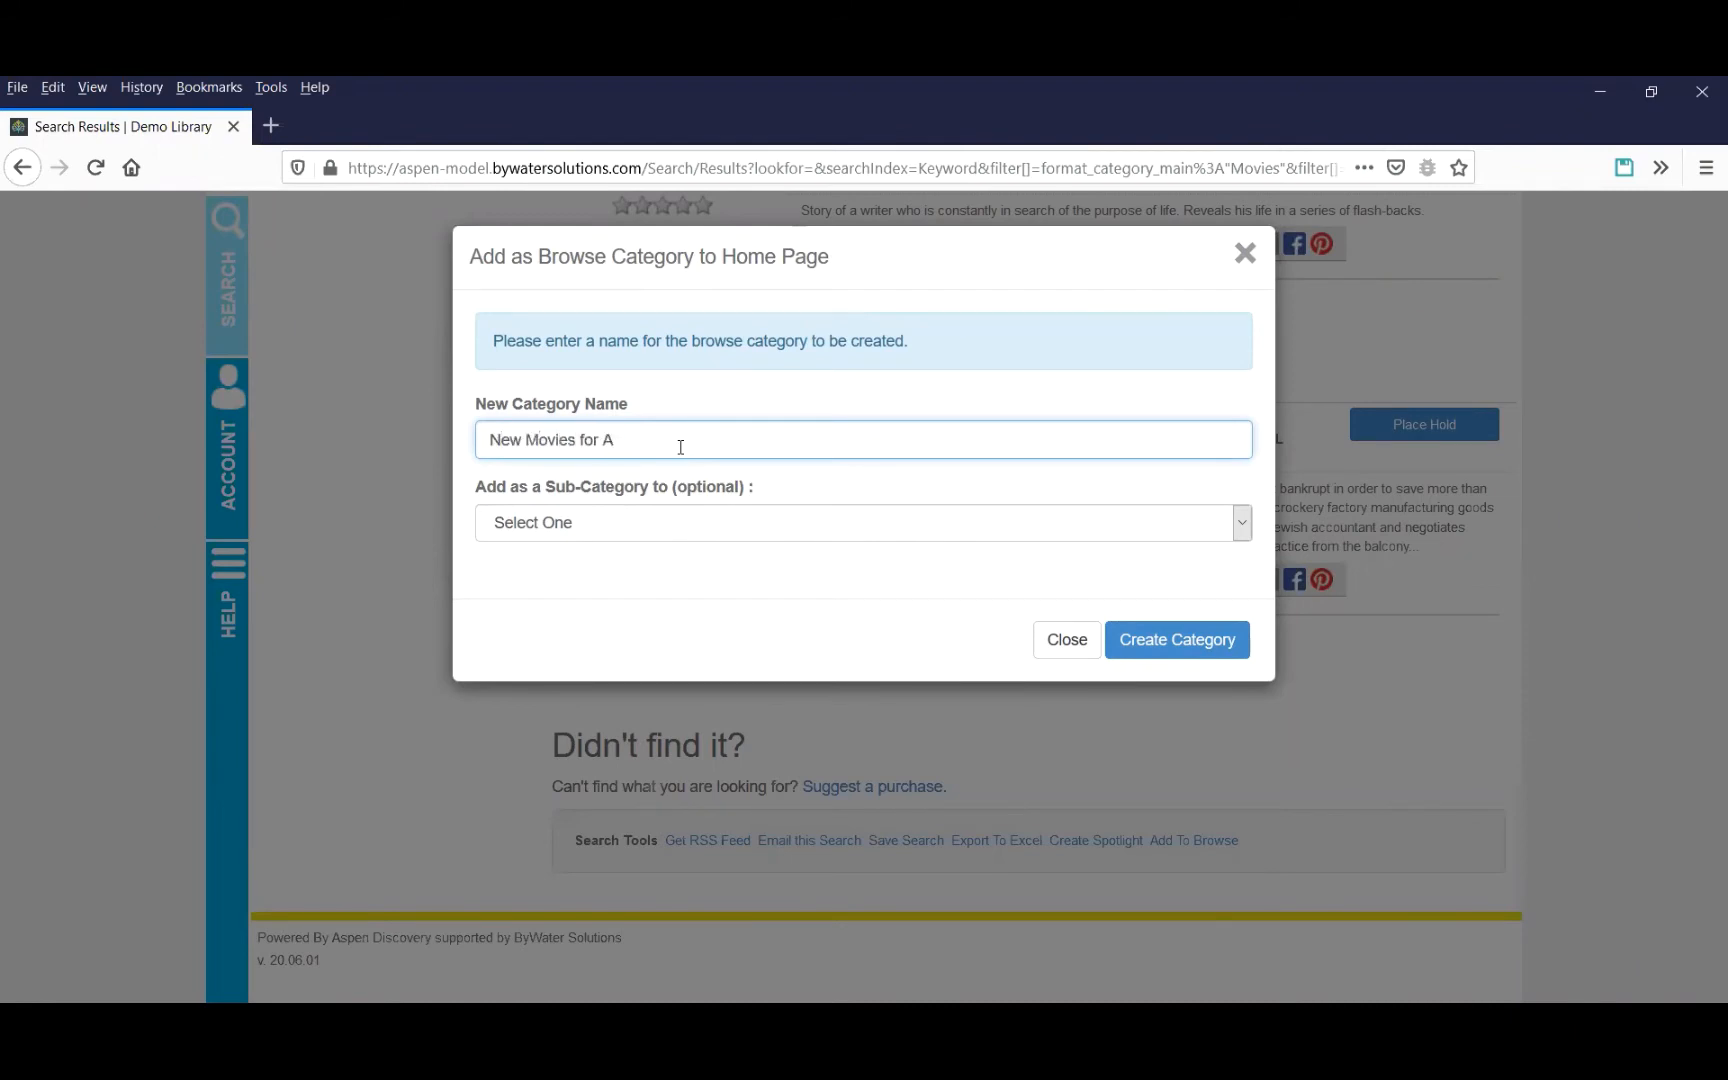
pyautogui.click(572, 528)
pyautogui.scroll(-7, 628, 898)
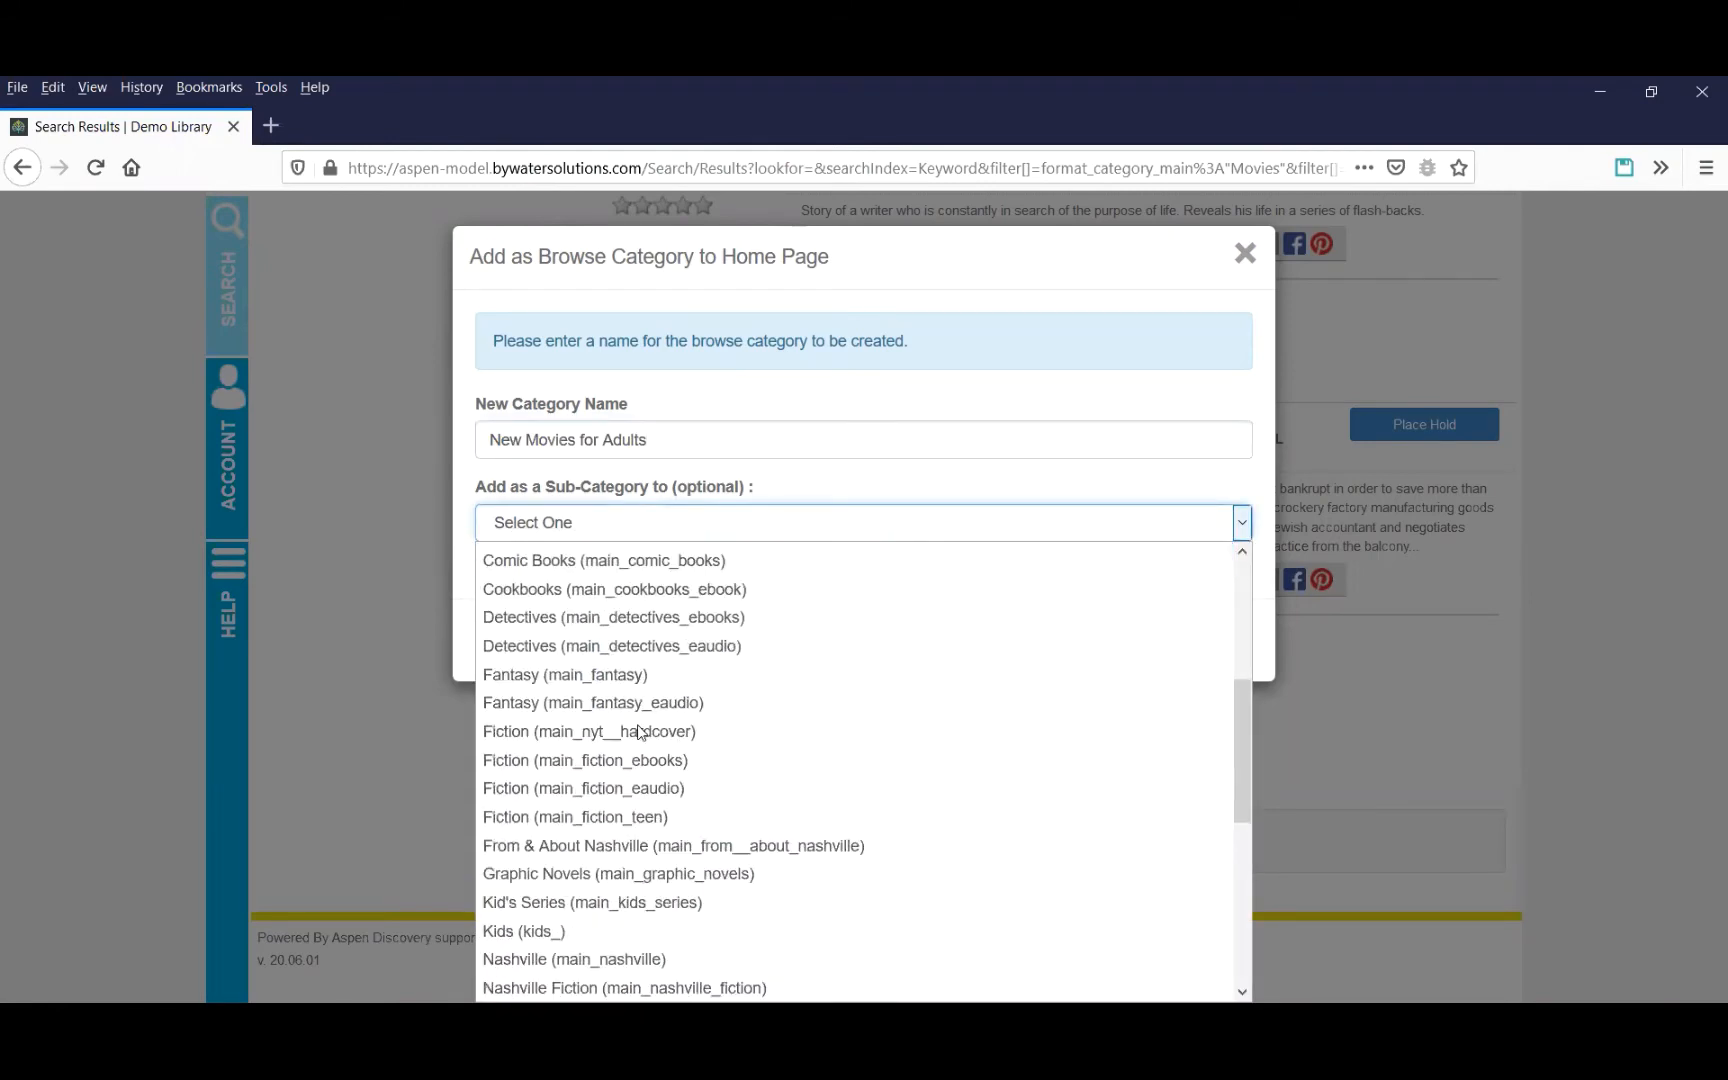
pyautogui.scroll(-1, 628, 898)
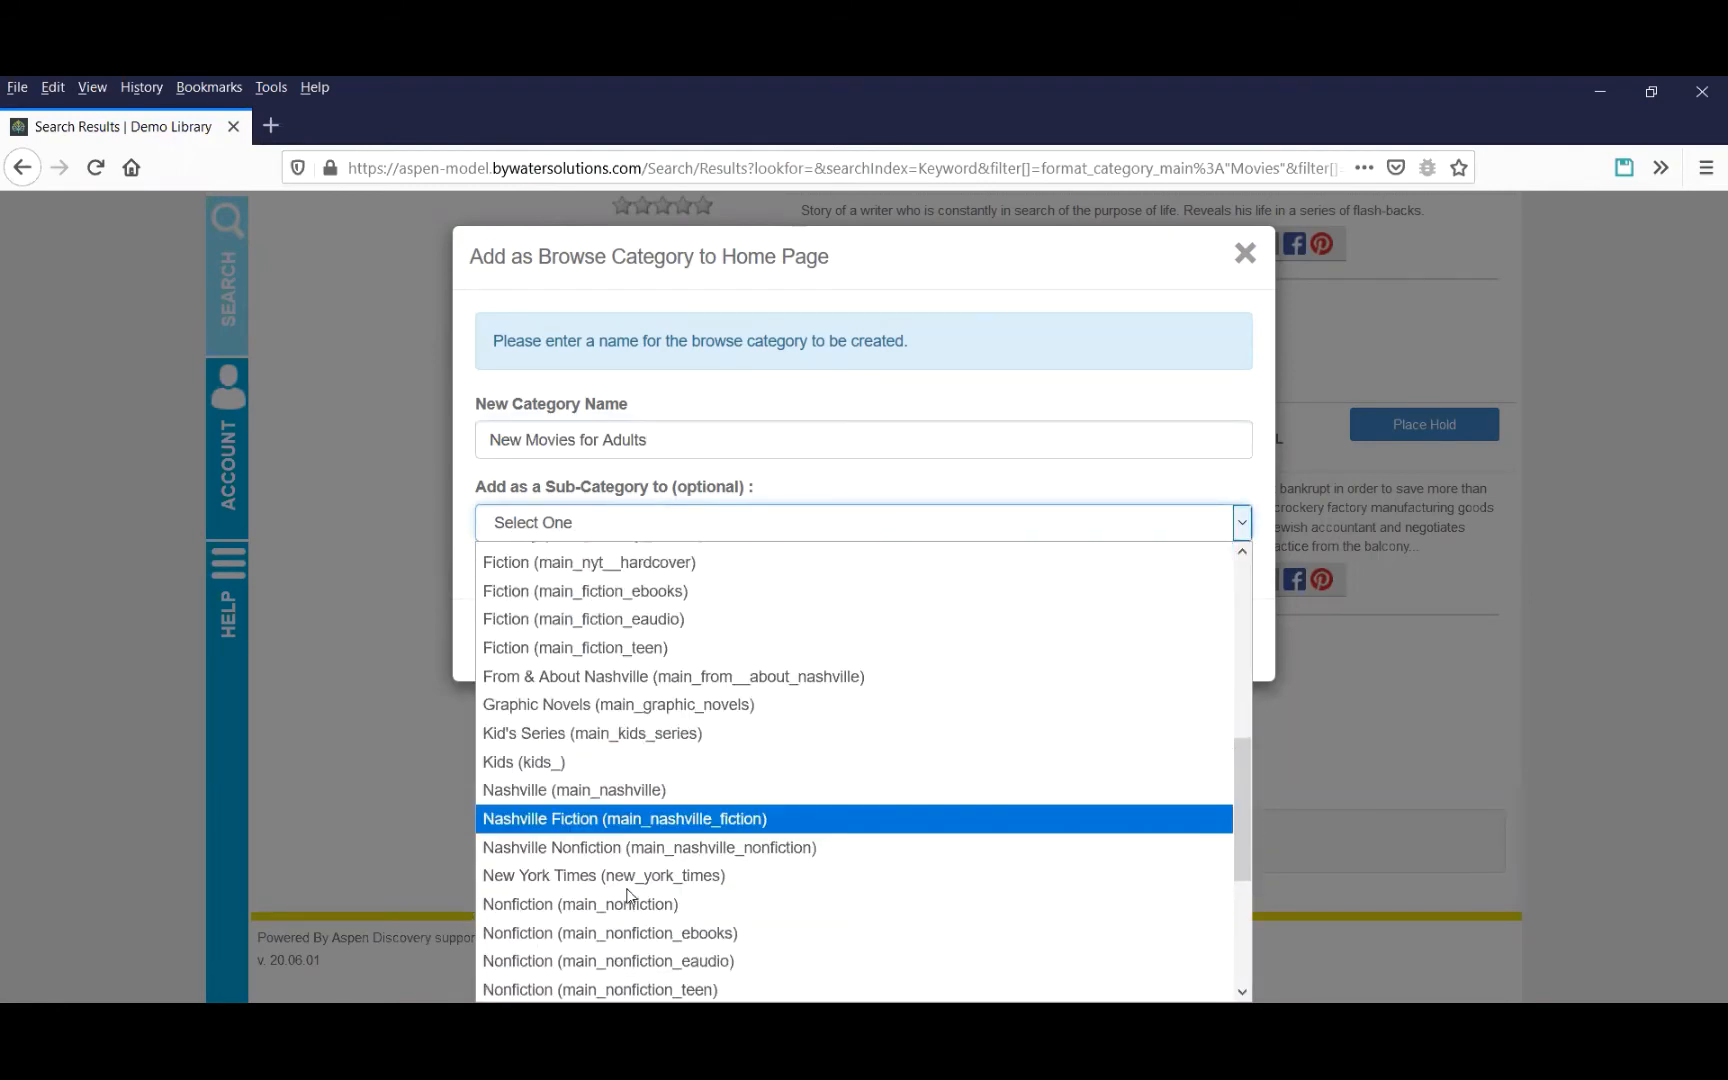
pyautogui.scroll(4, 617, 800)
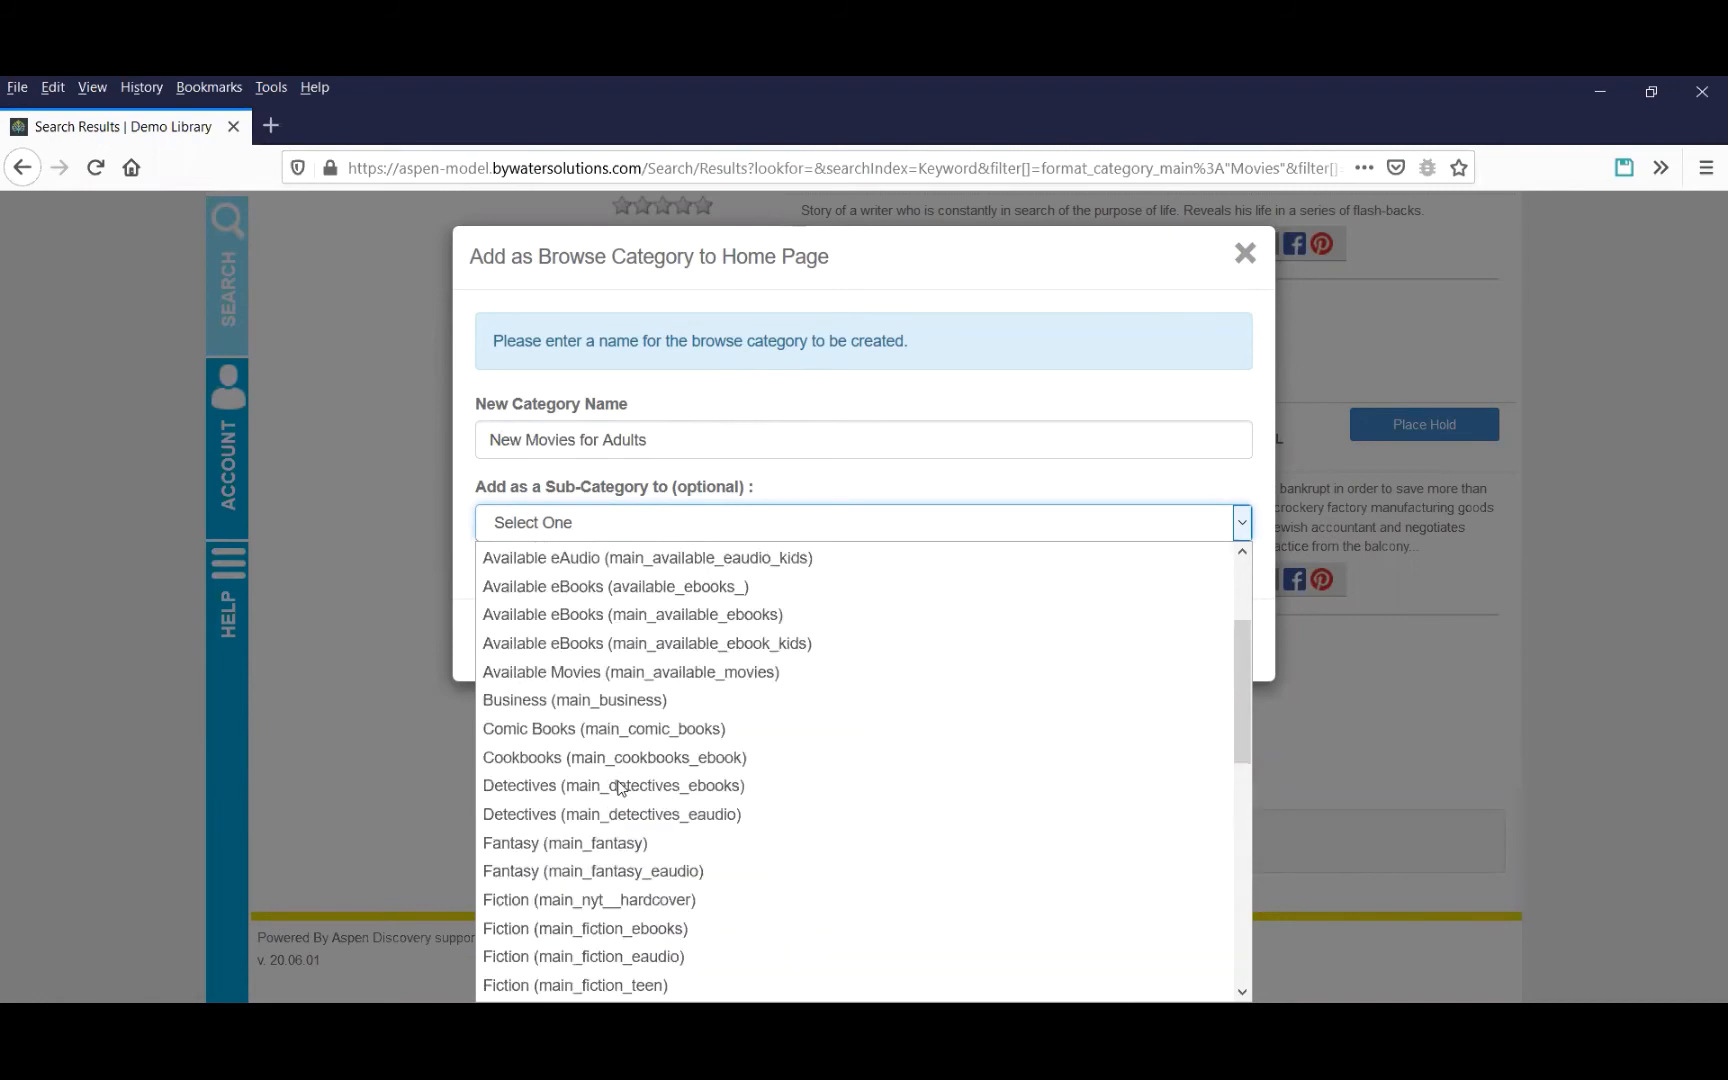
pyautogui.click(603, 673)
pyautogui.doubleClick(510, 439)
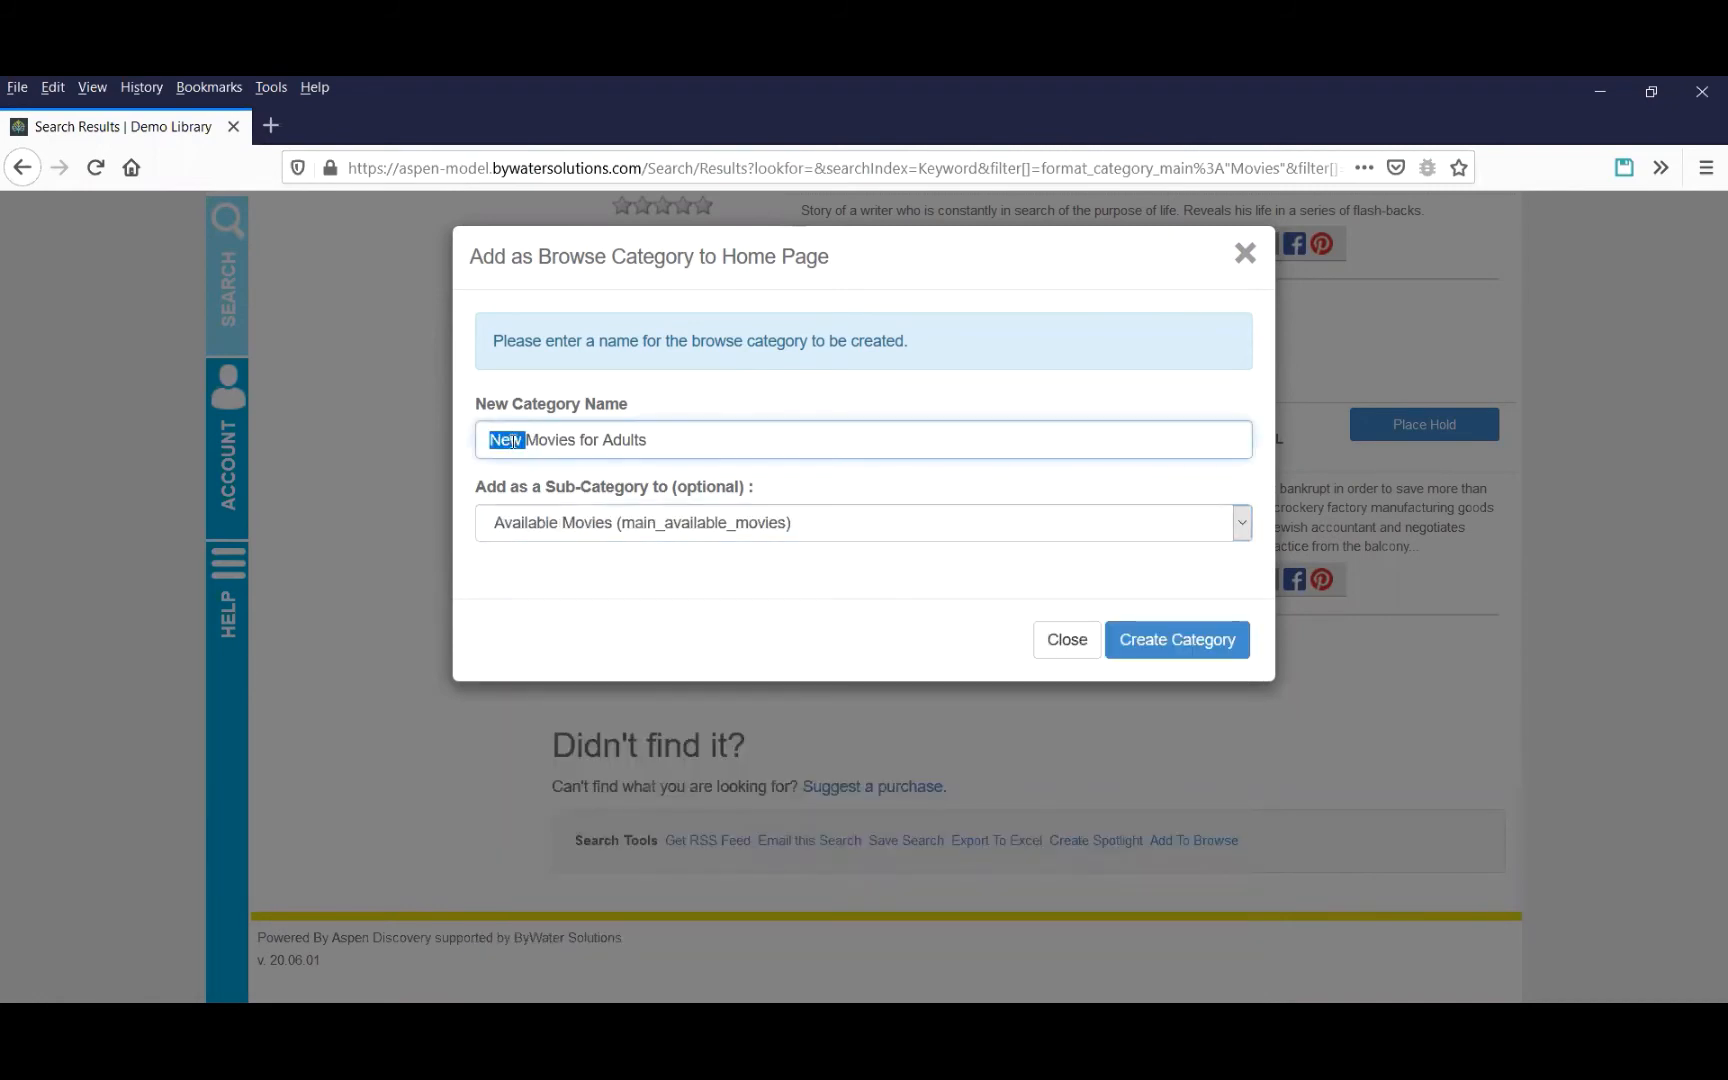
pyautogui.write('Available')
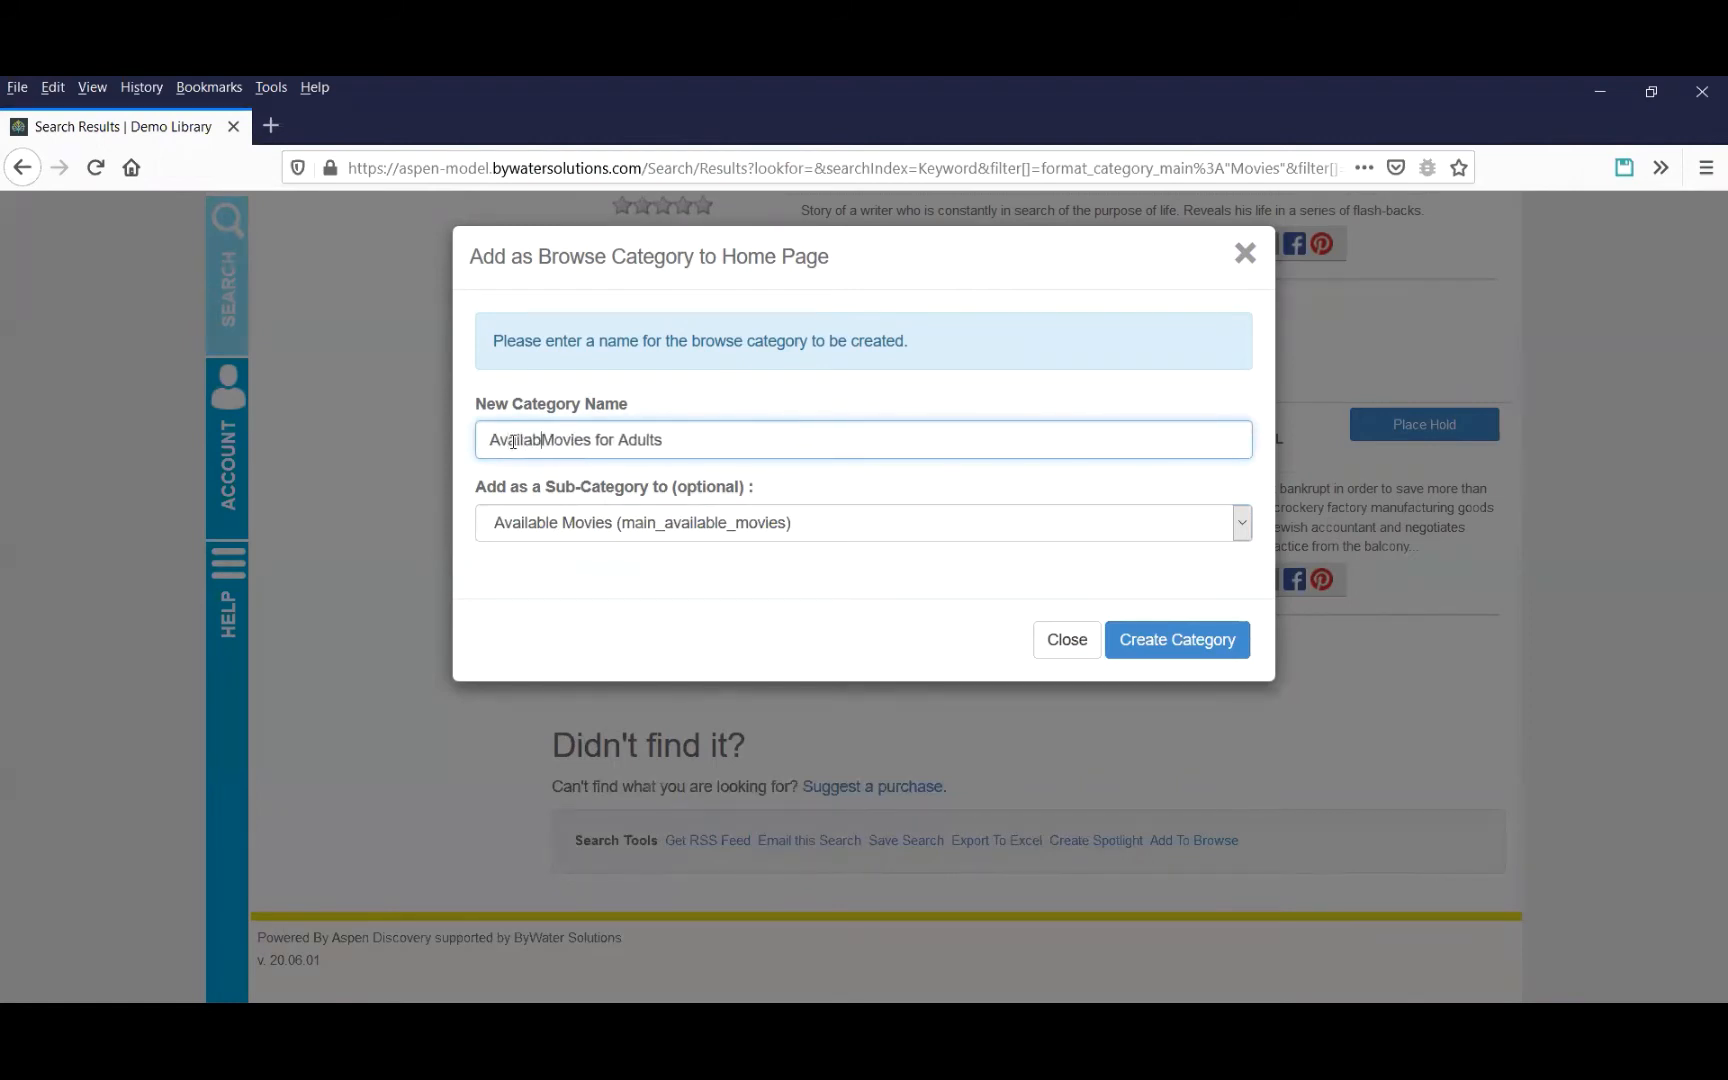
pyautogui.click(1160, 652)
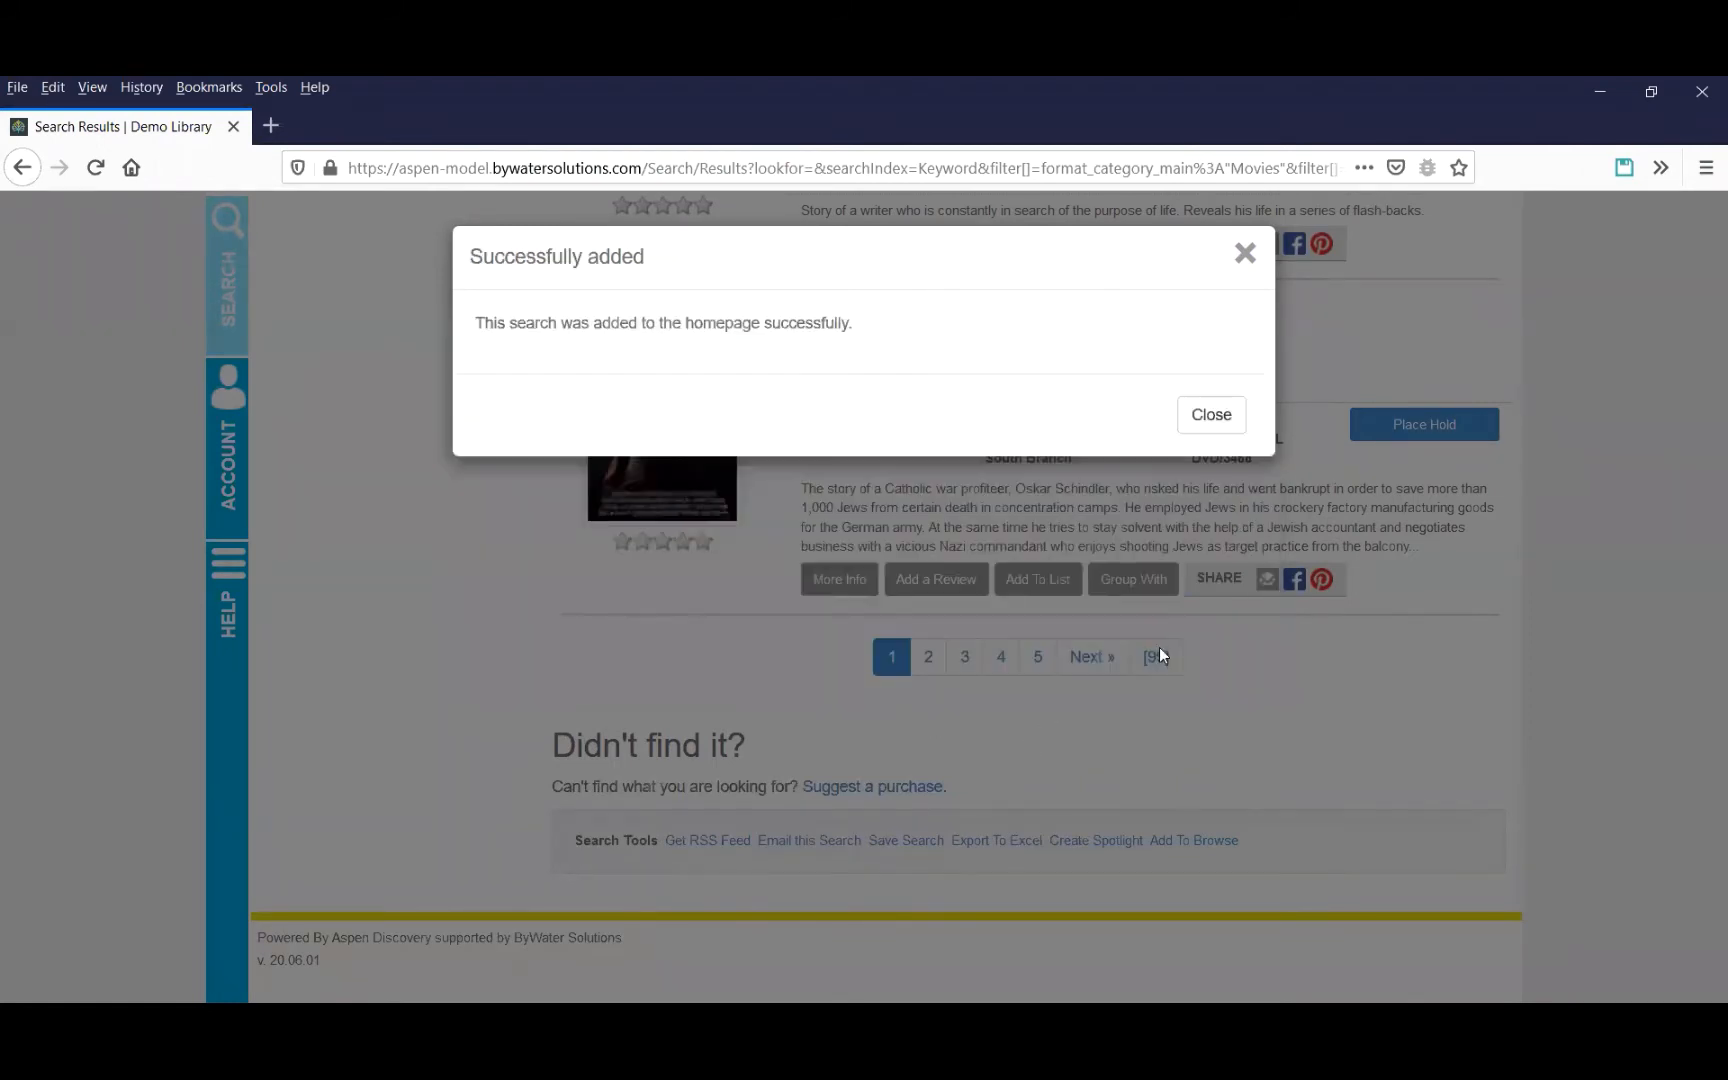
pyautogui.click(1212, 415)
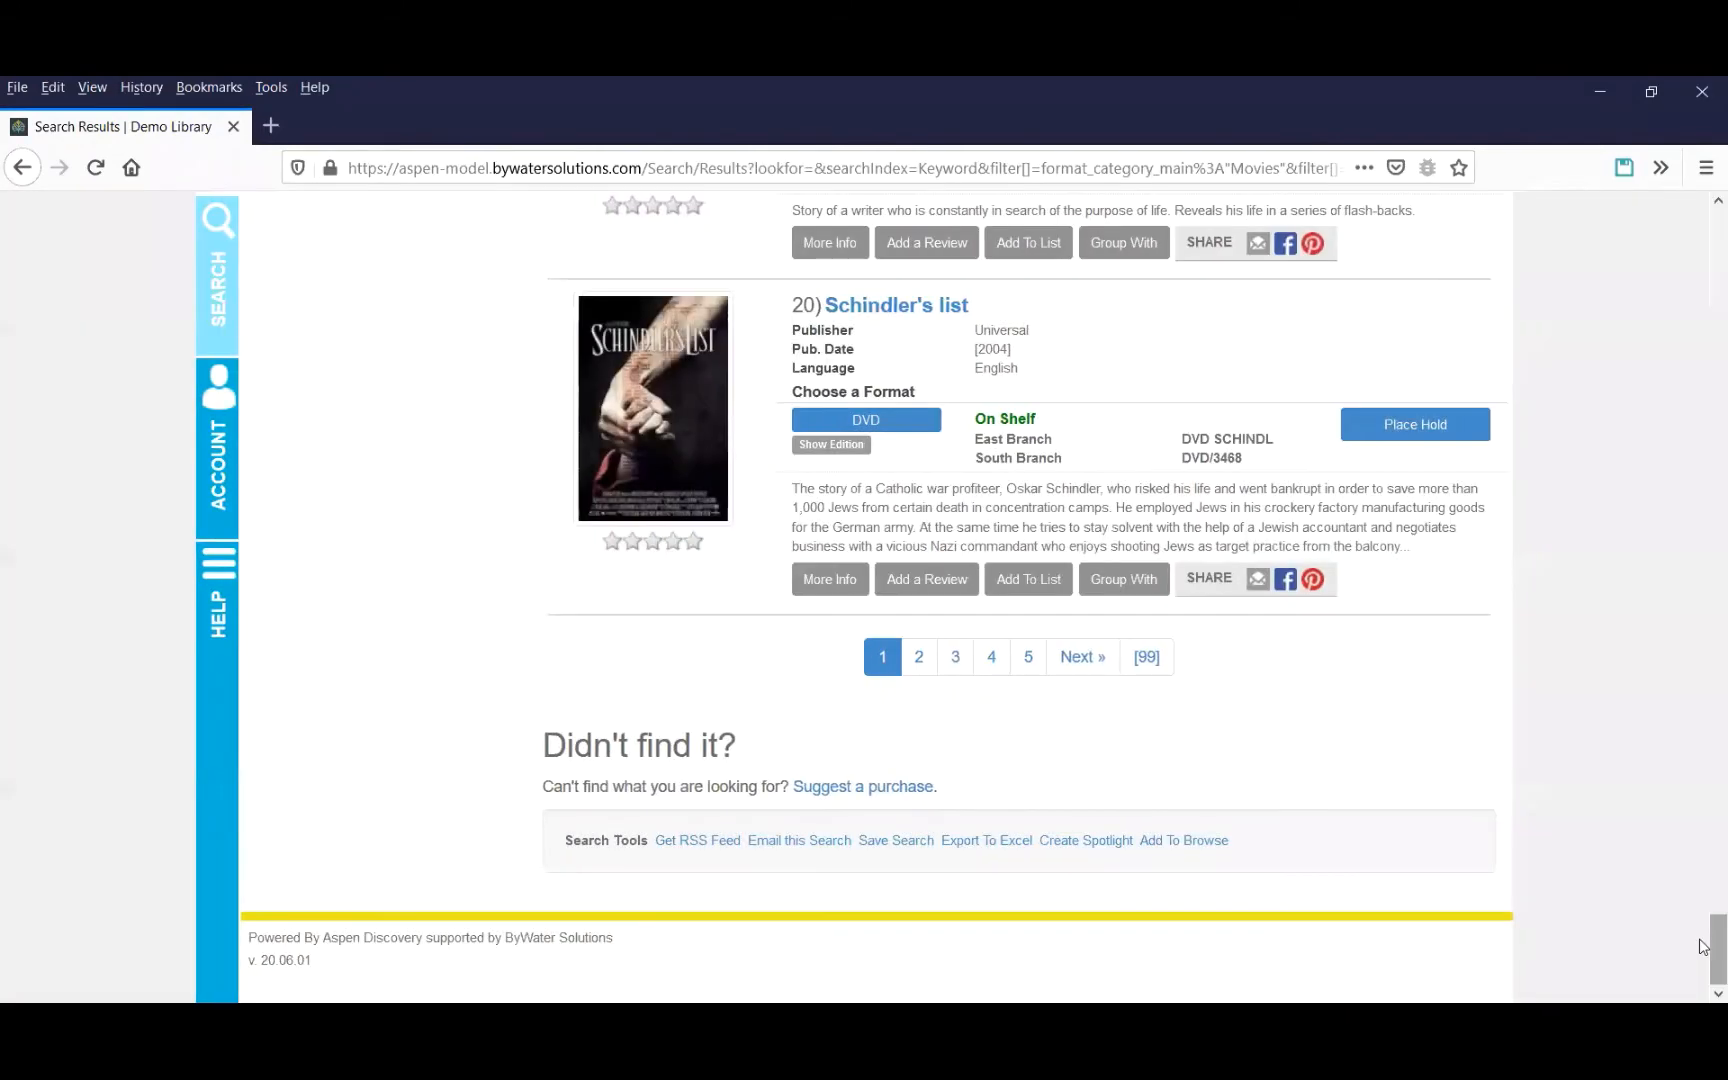
# Change the reading level filter so only Young Adult movies are shown.
pyautogui.moveTo(1703, 948); pyautogui.dragTo(1703, 277)
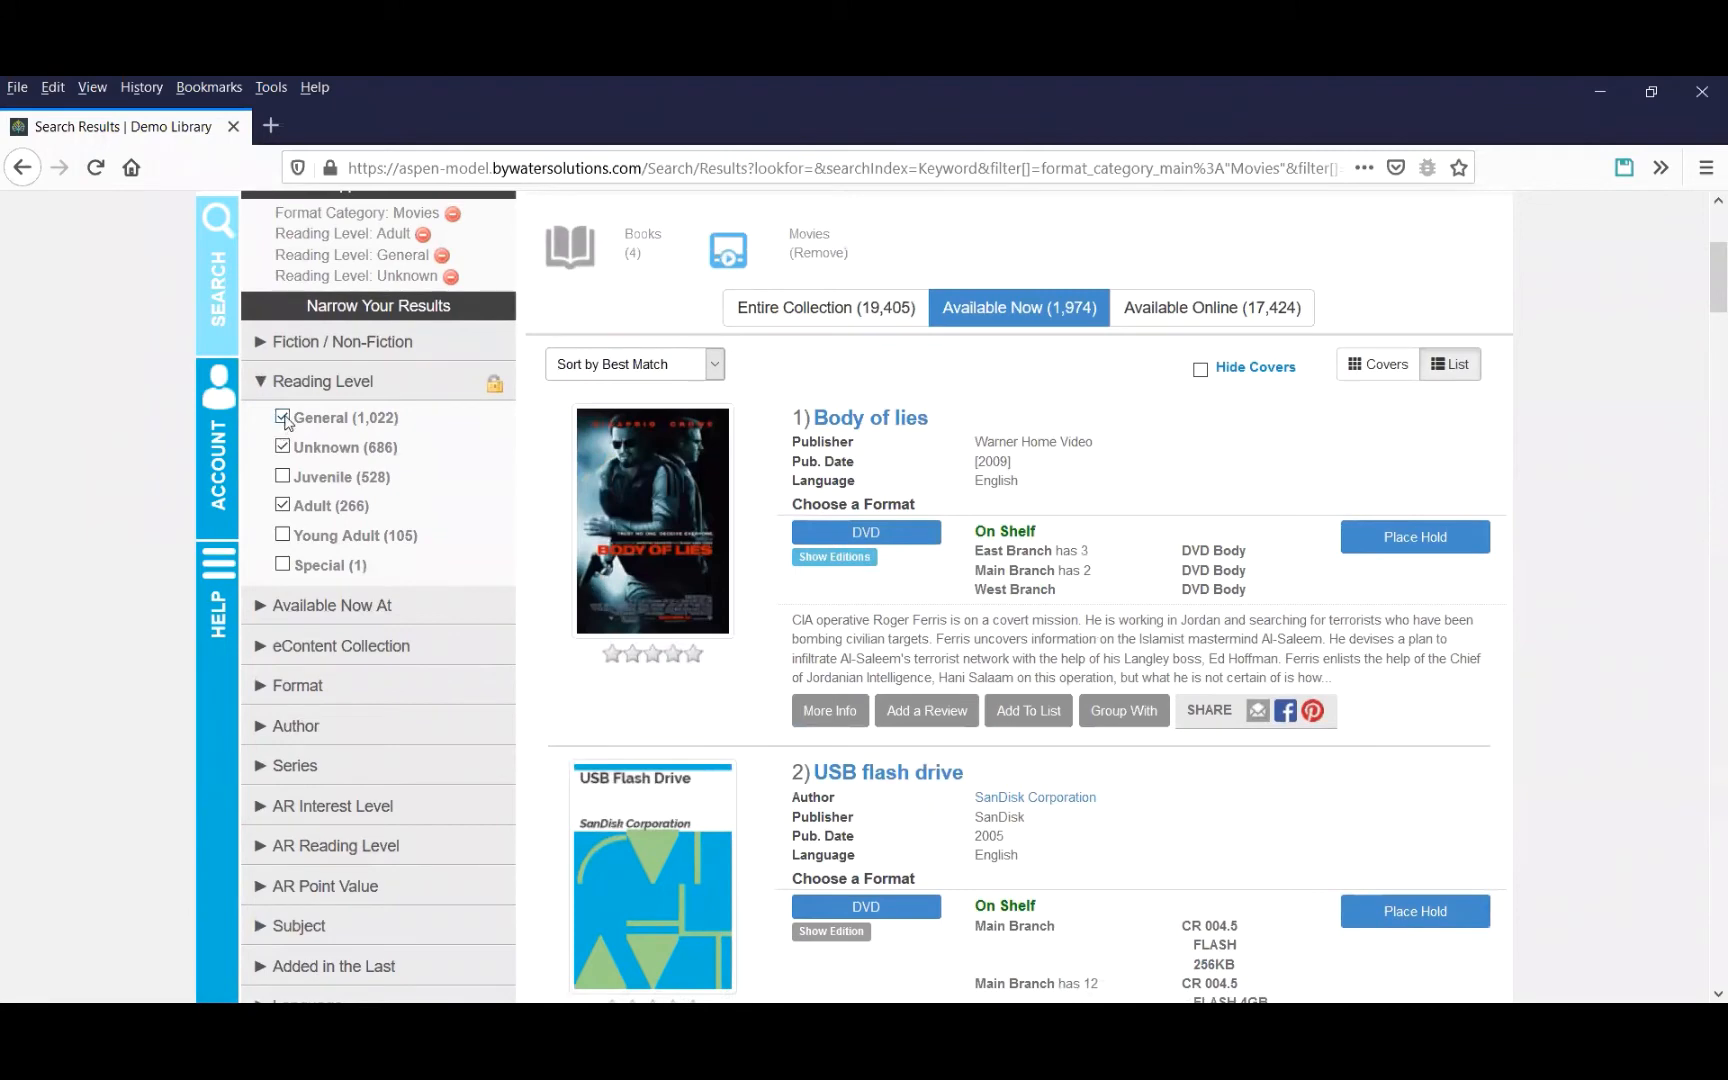
pyautogui.click(424, 236)
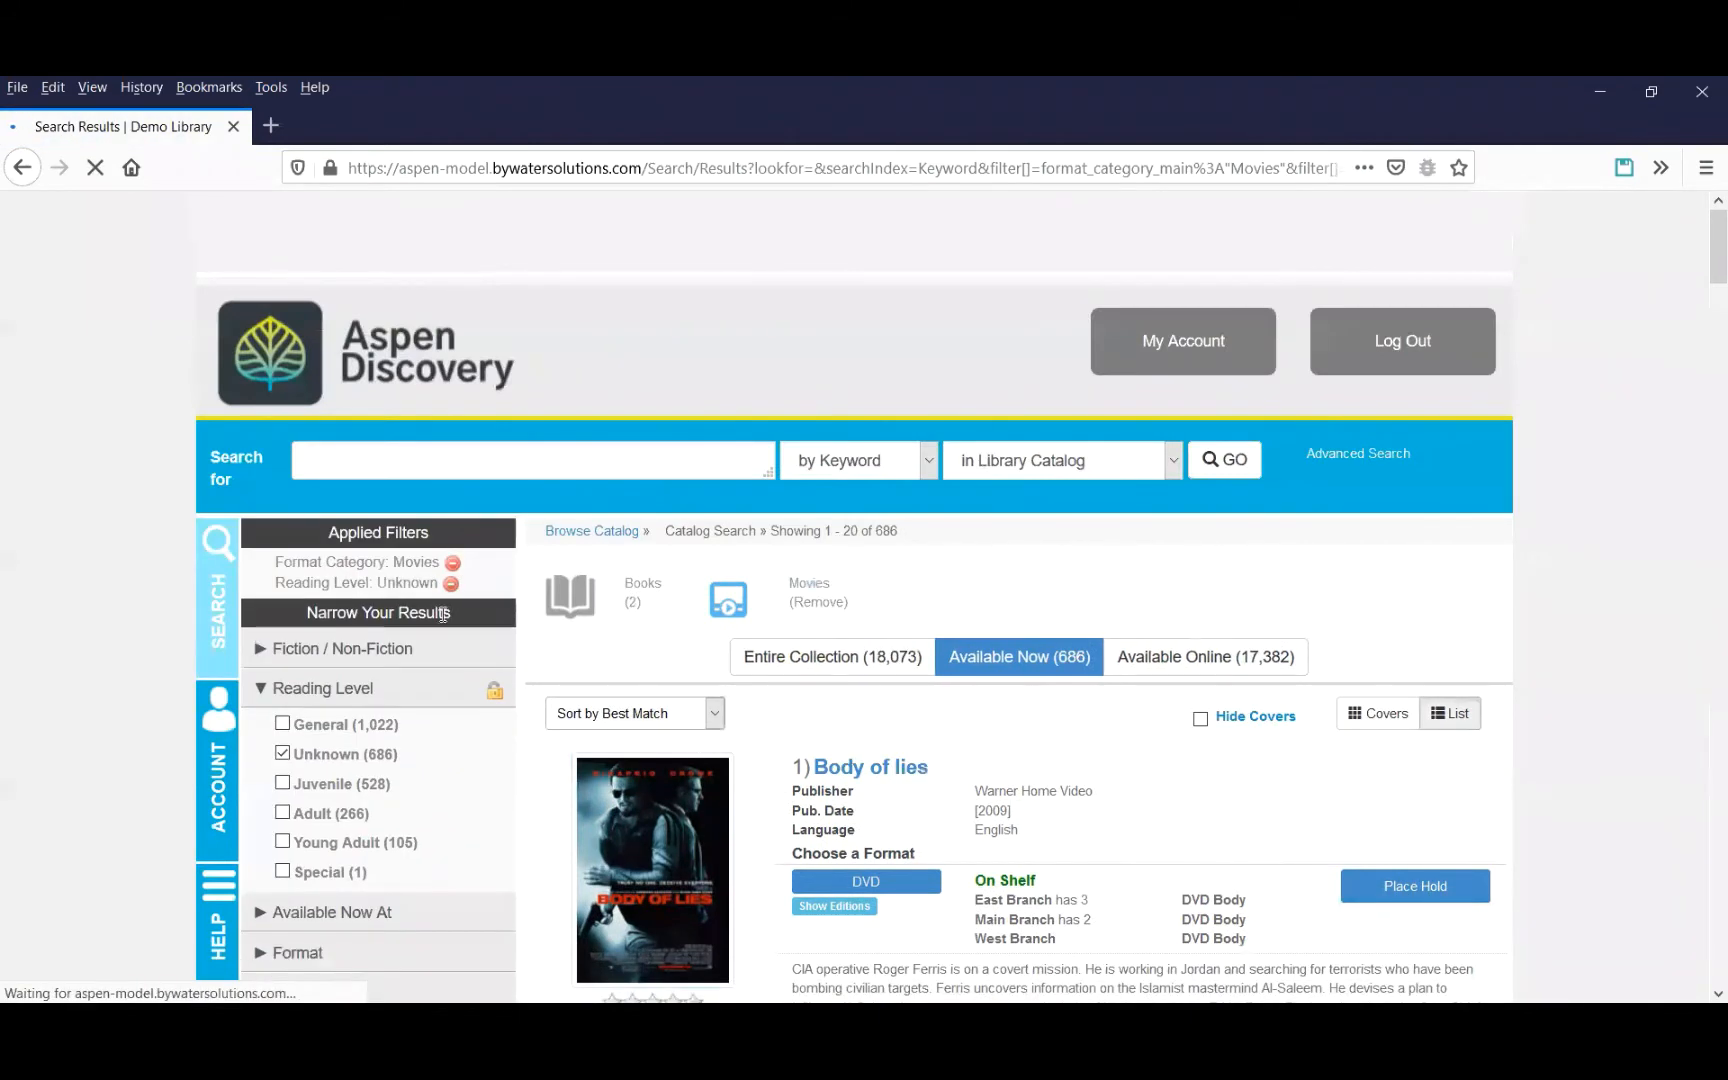
pyautogui.click(400, 762)
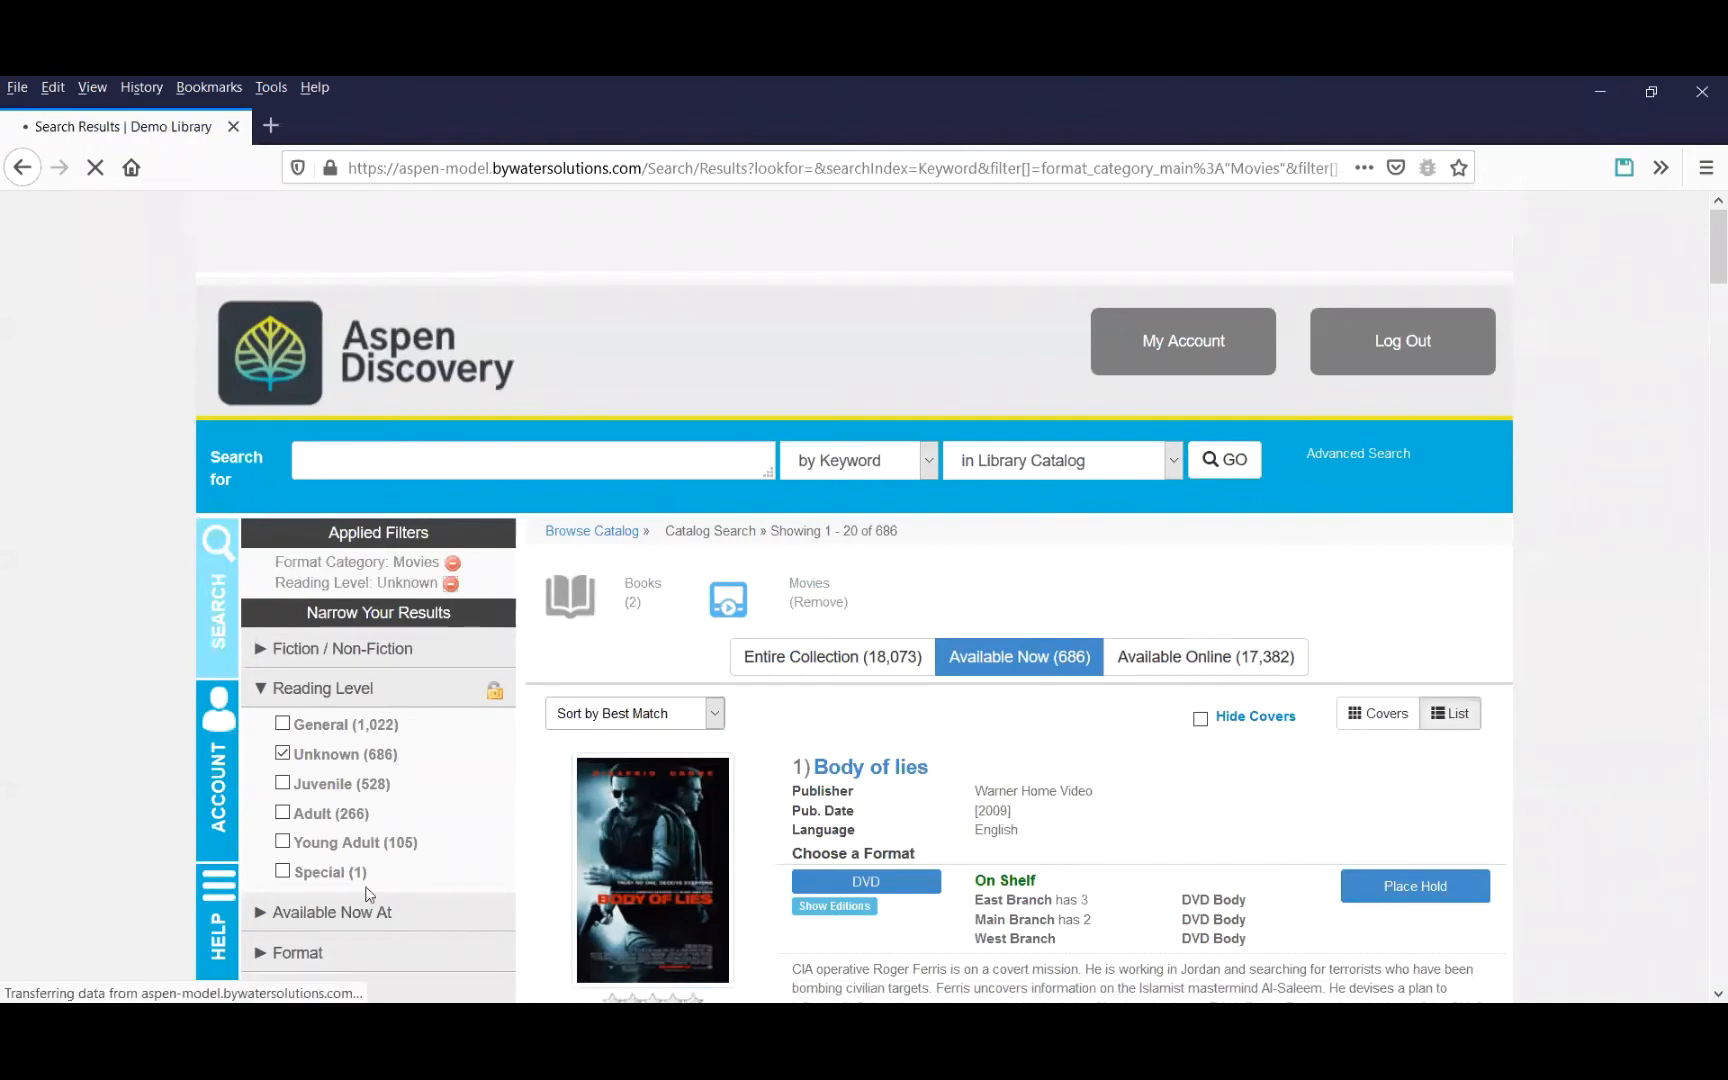
pyautogui.click(311, 680)
pyautogui.click(283, 821)
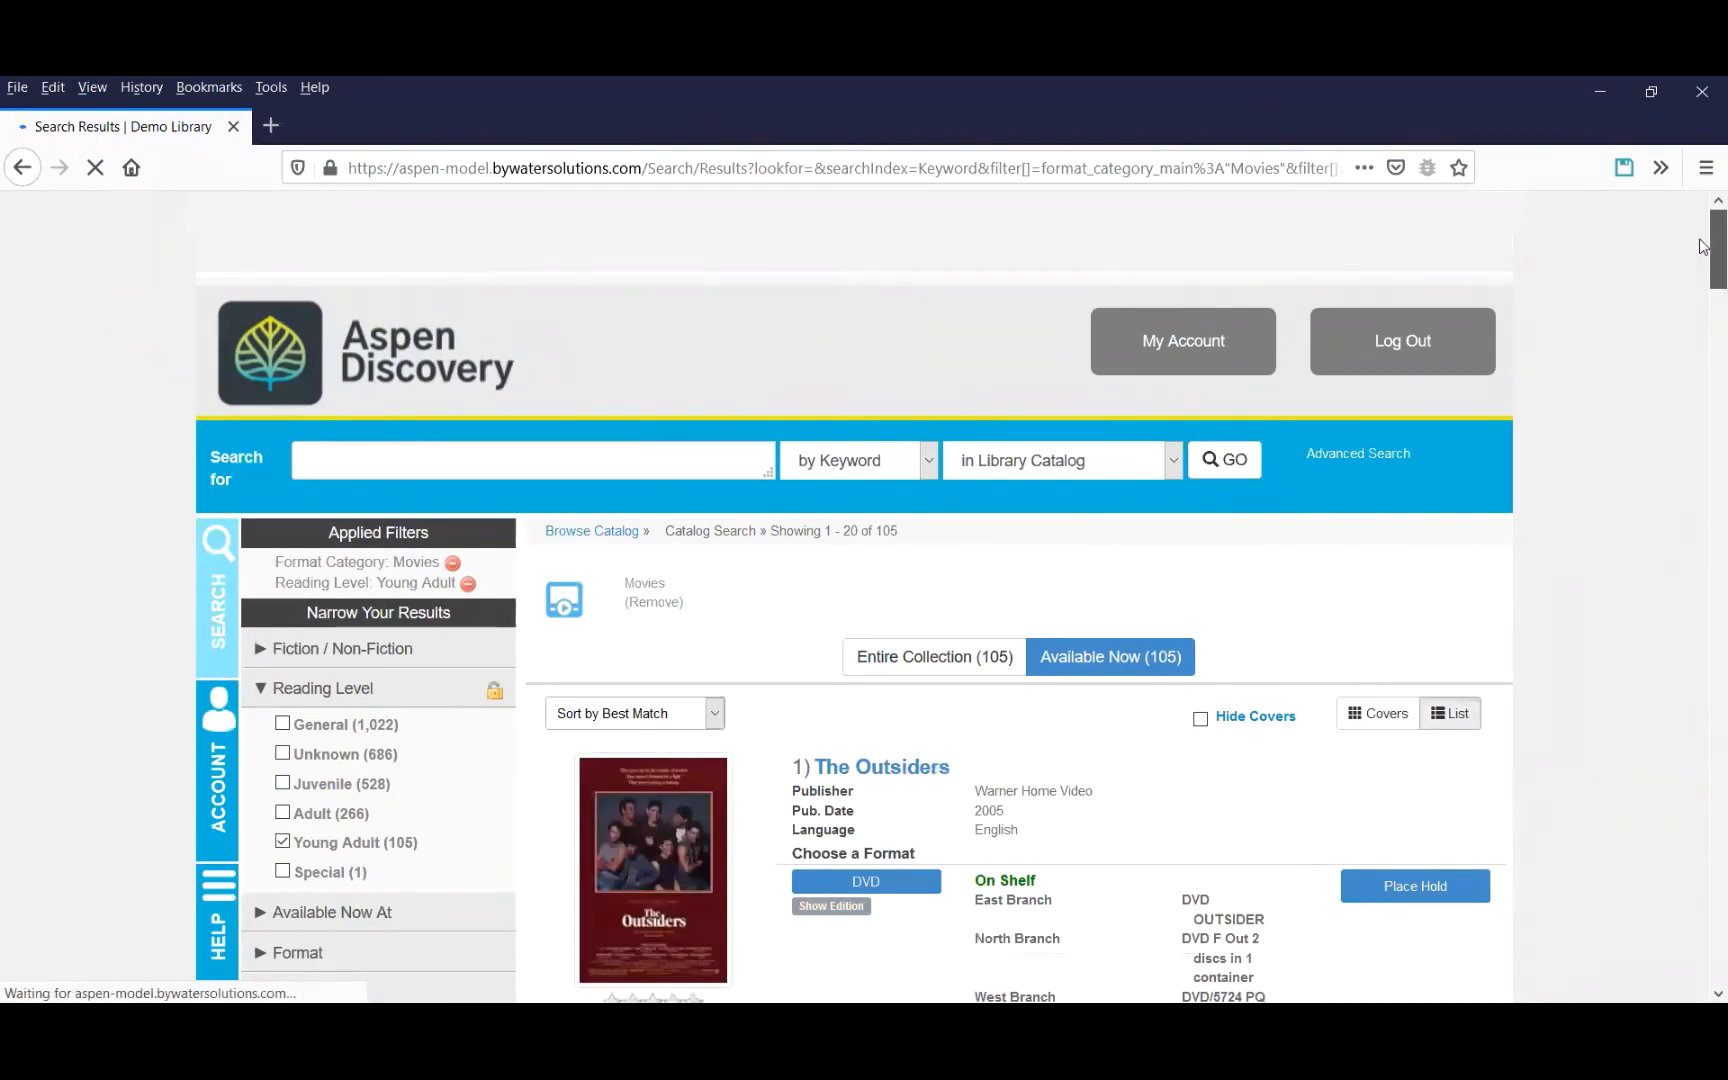
# Add this search as a browse category named Available Teen Movies under the Available Movies sub-category.
pyautogui.moveTo(1705, 247); pyautogui.dragTo(1706, 950)
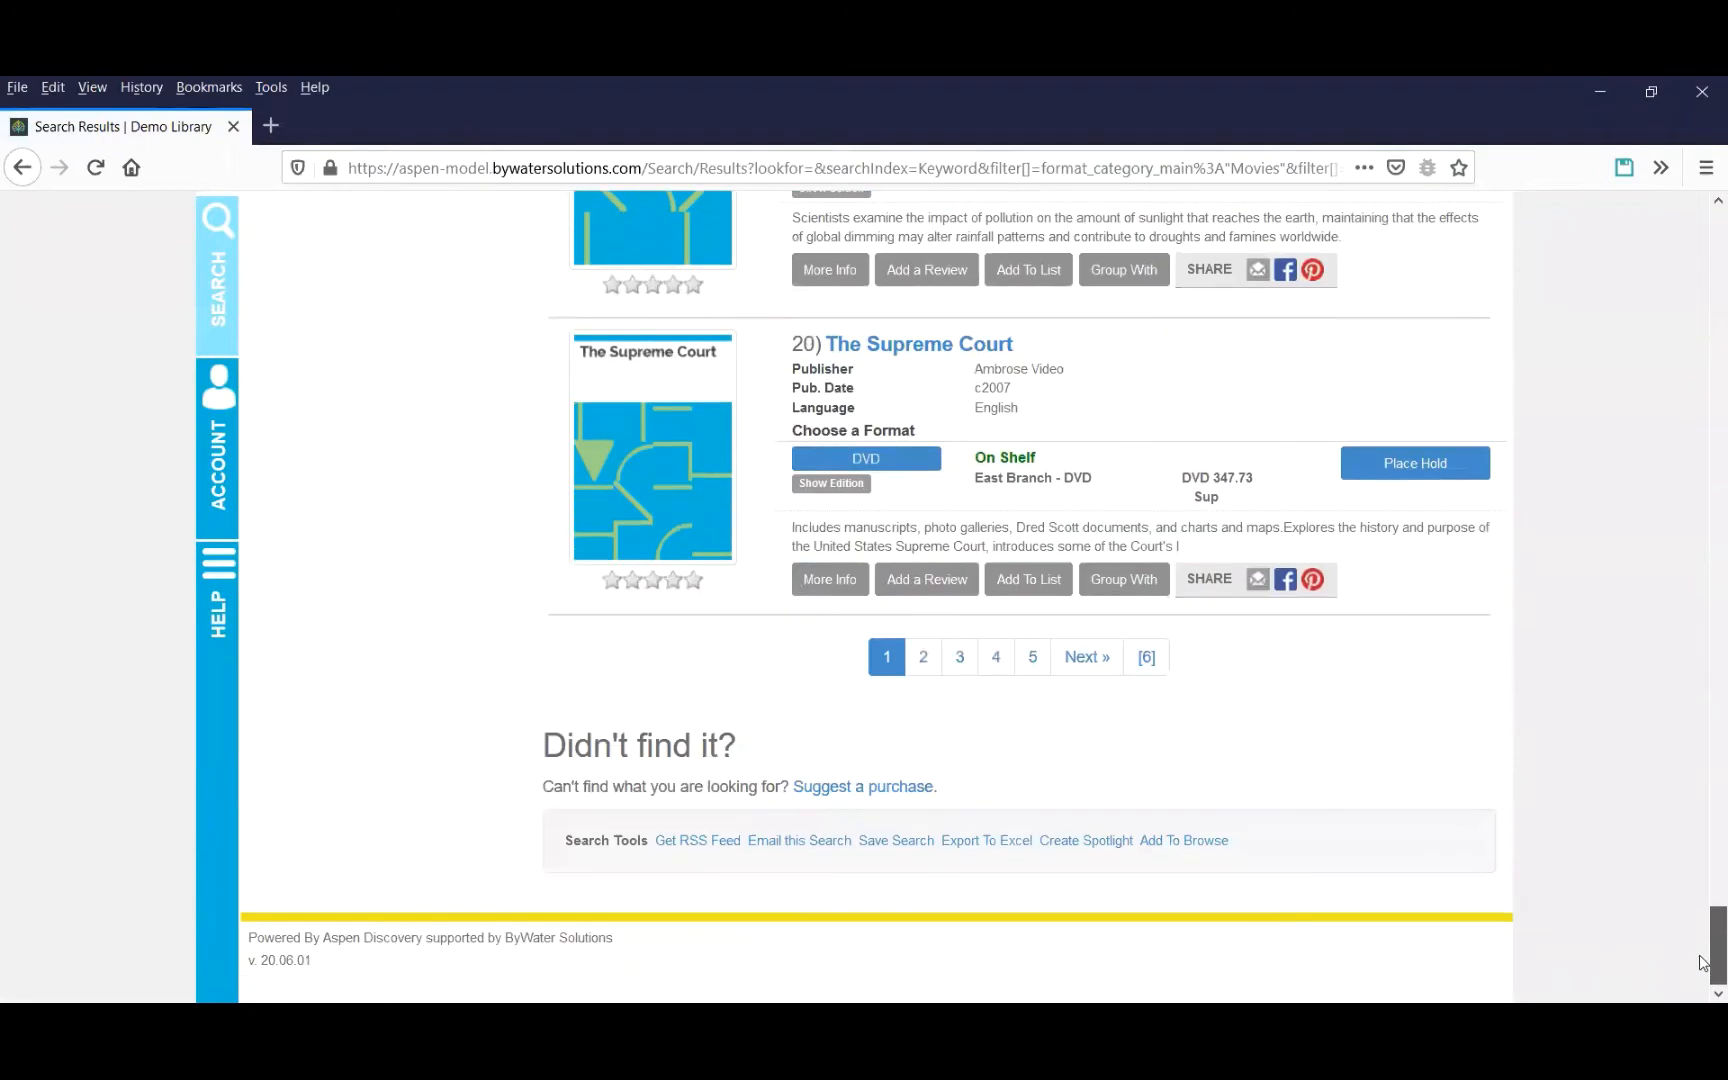
pyautogui.click(1193, 840)
pyautogui.click(630, 443)
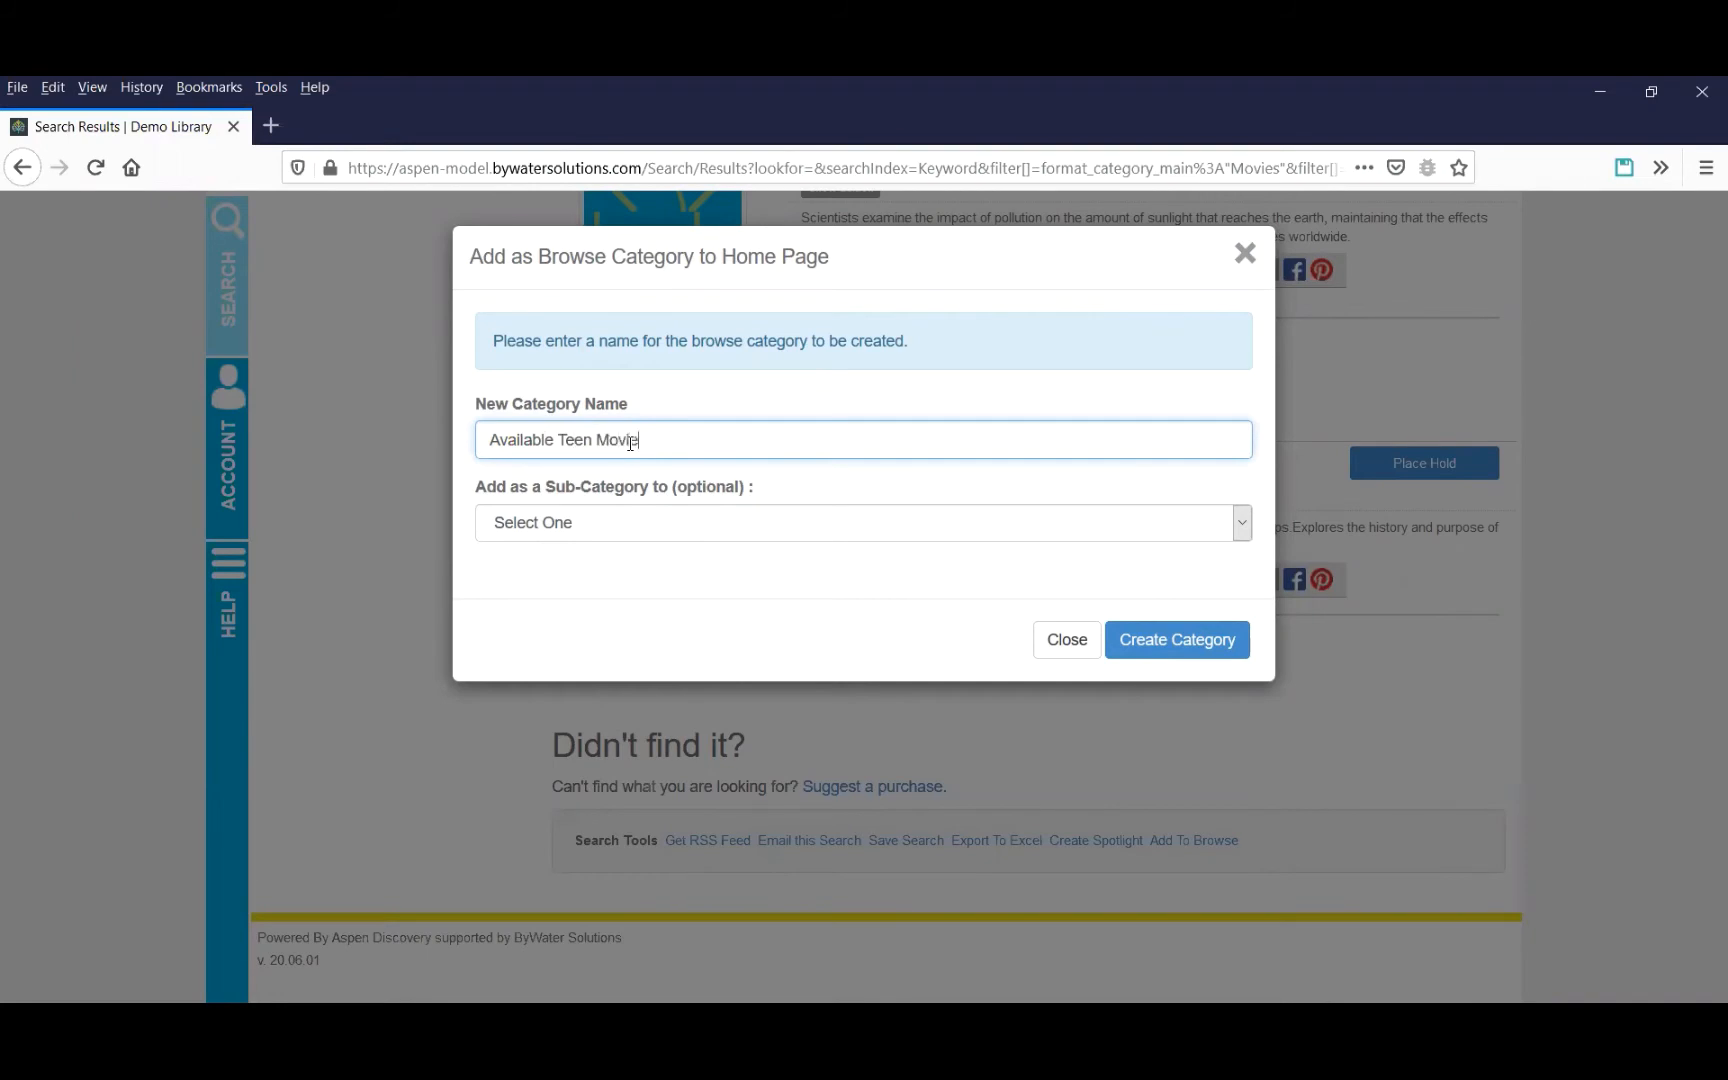
pyautogui.click(594, 522)
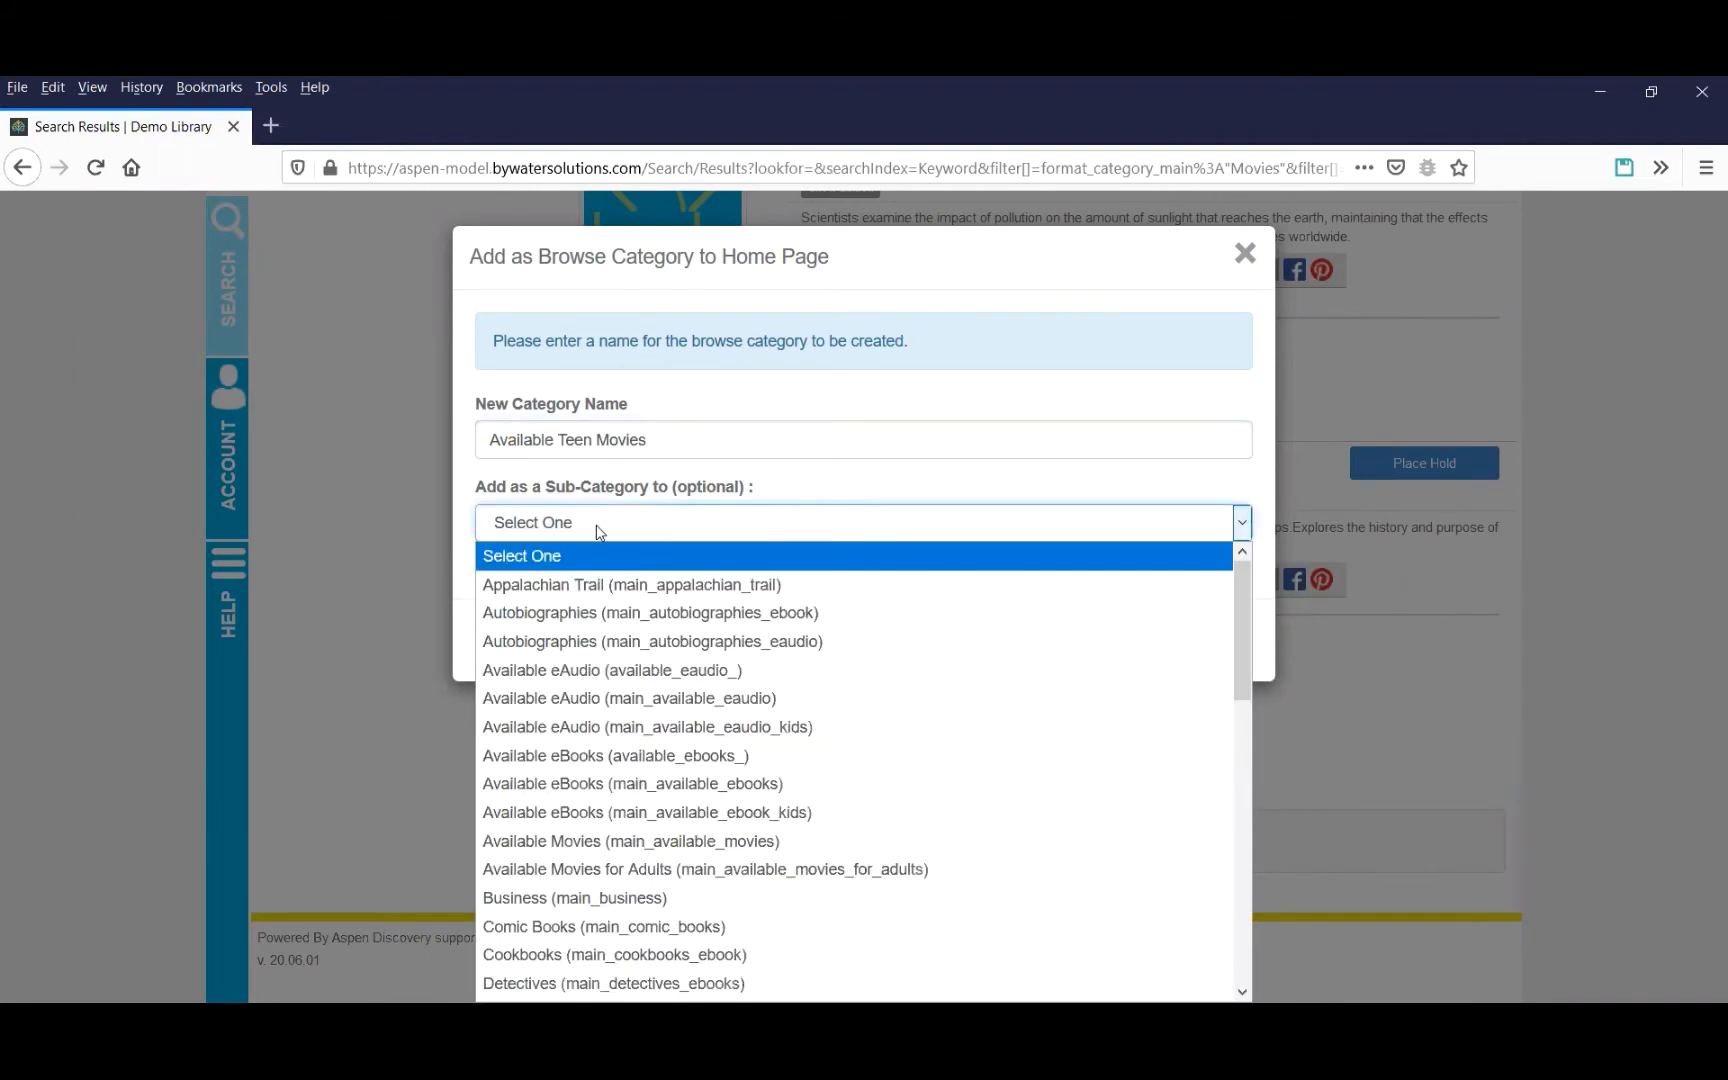
pyautogui.click(625, 852)
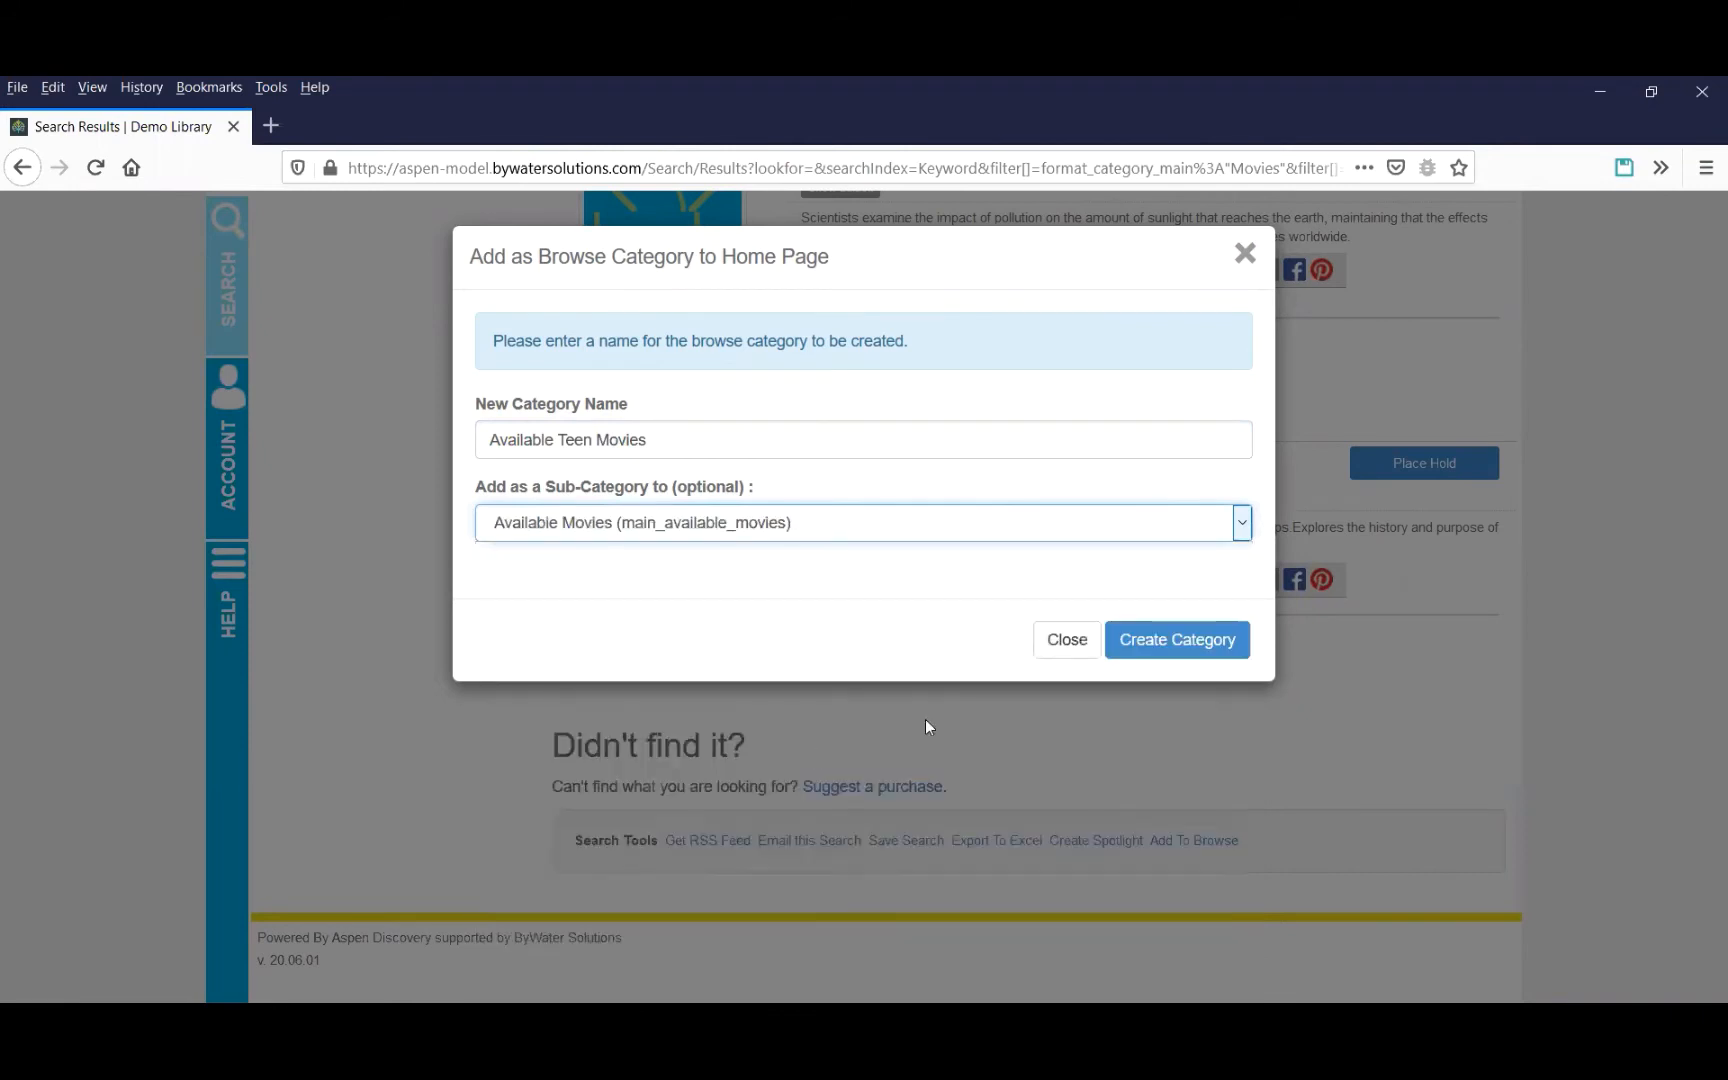
pyautogui.click(1166, 652)
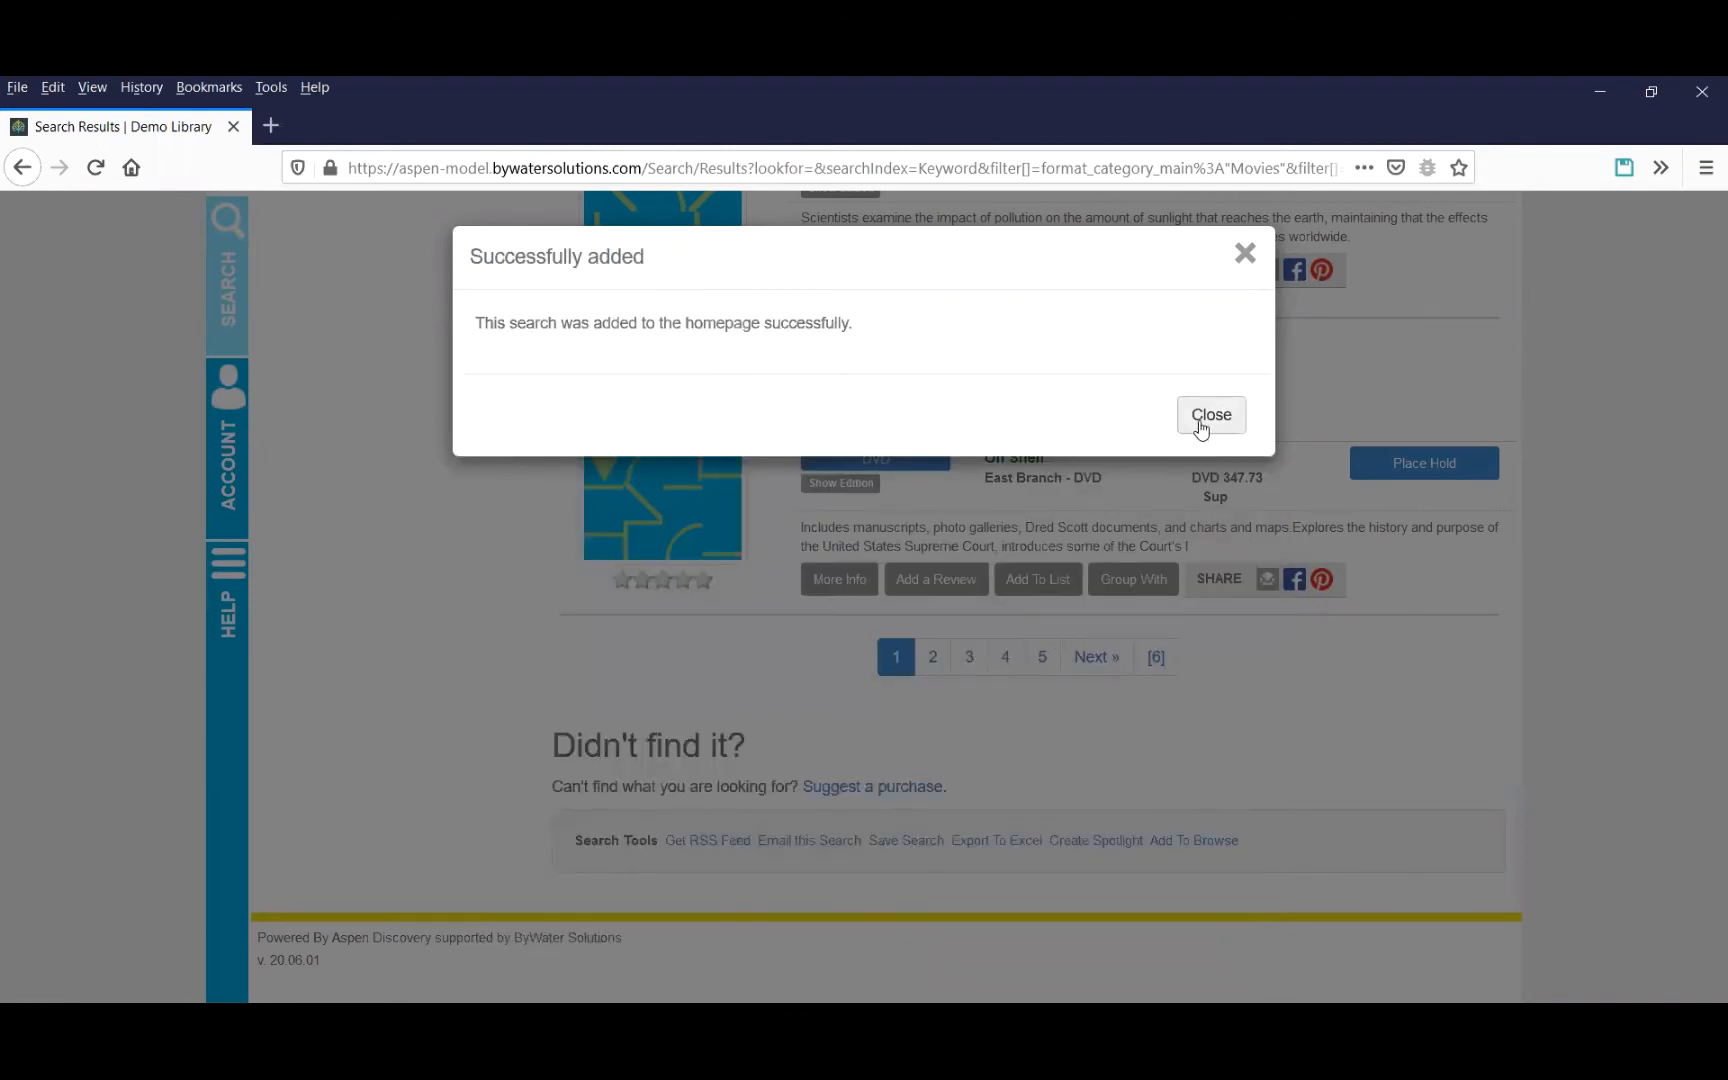
pyautogui.click(1205, 416)
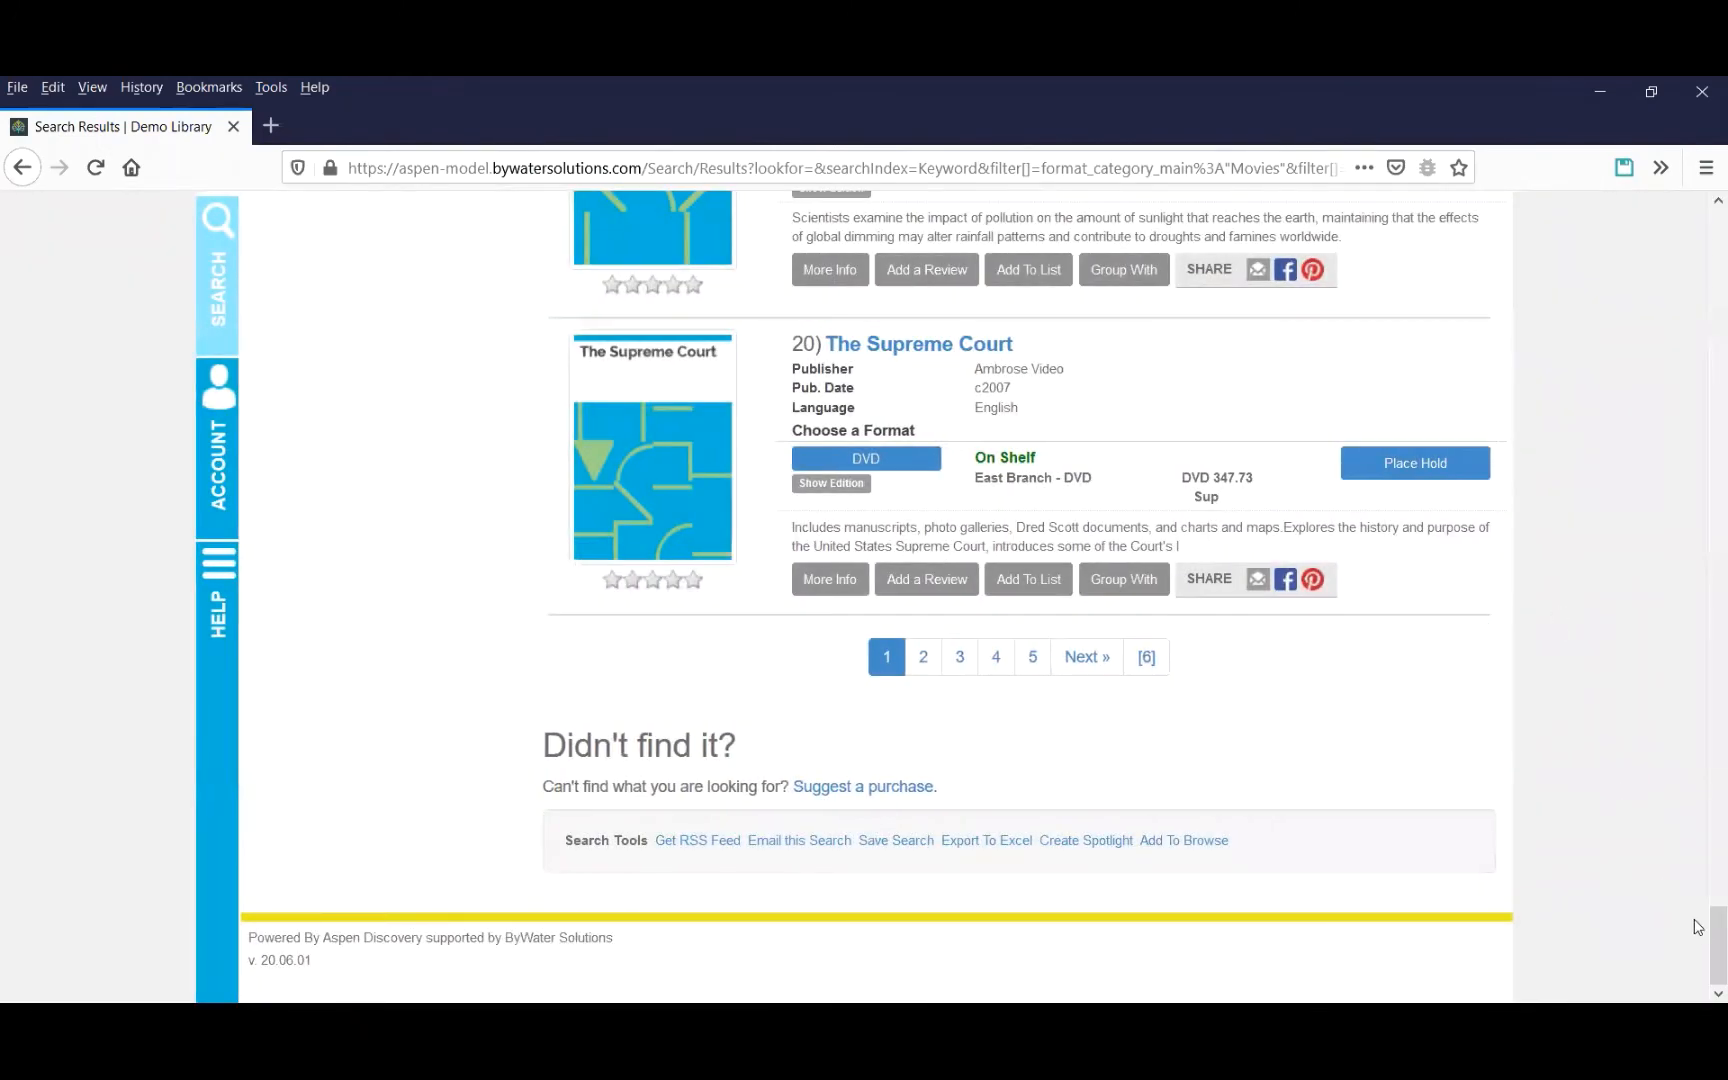
# Switch the reading level filter from Young Adult to Juvenile.
pyautogui.moveTo(1716, 930); pyautogui.dragTo(1664, 163)
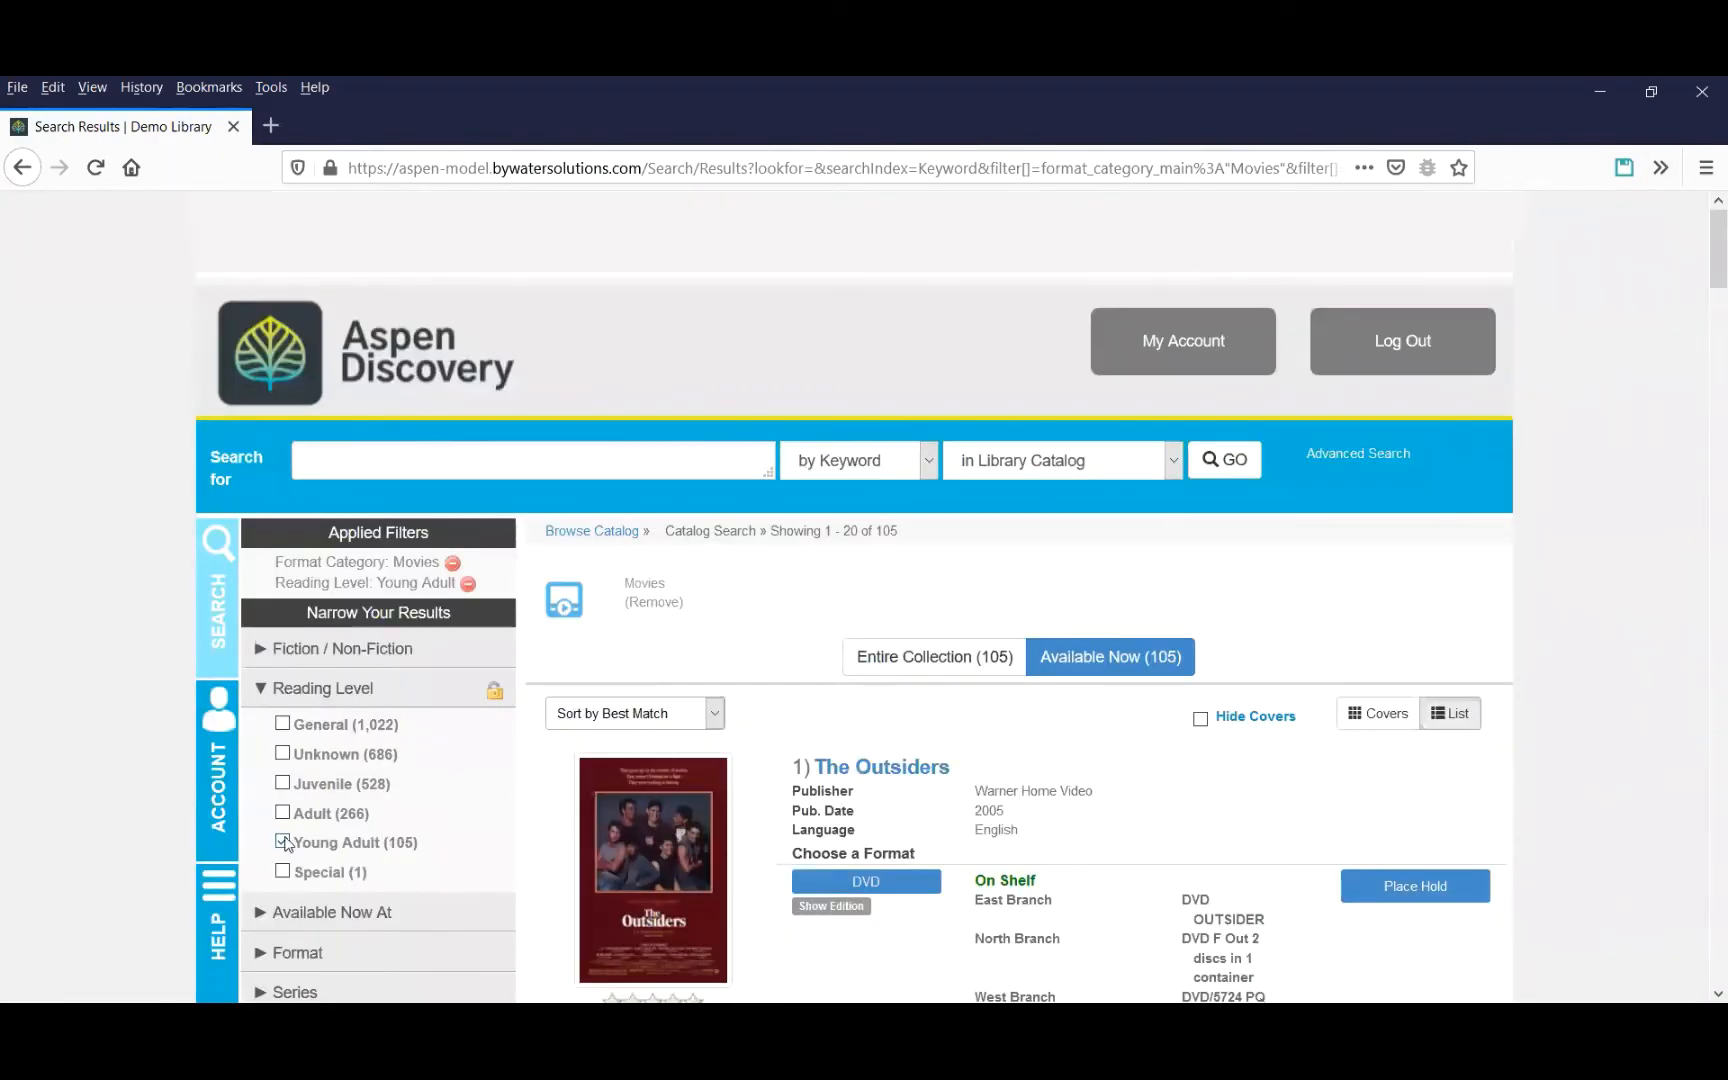
pyautogui.click(283, 784)
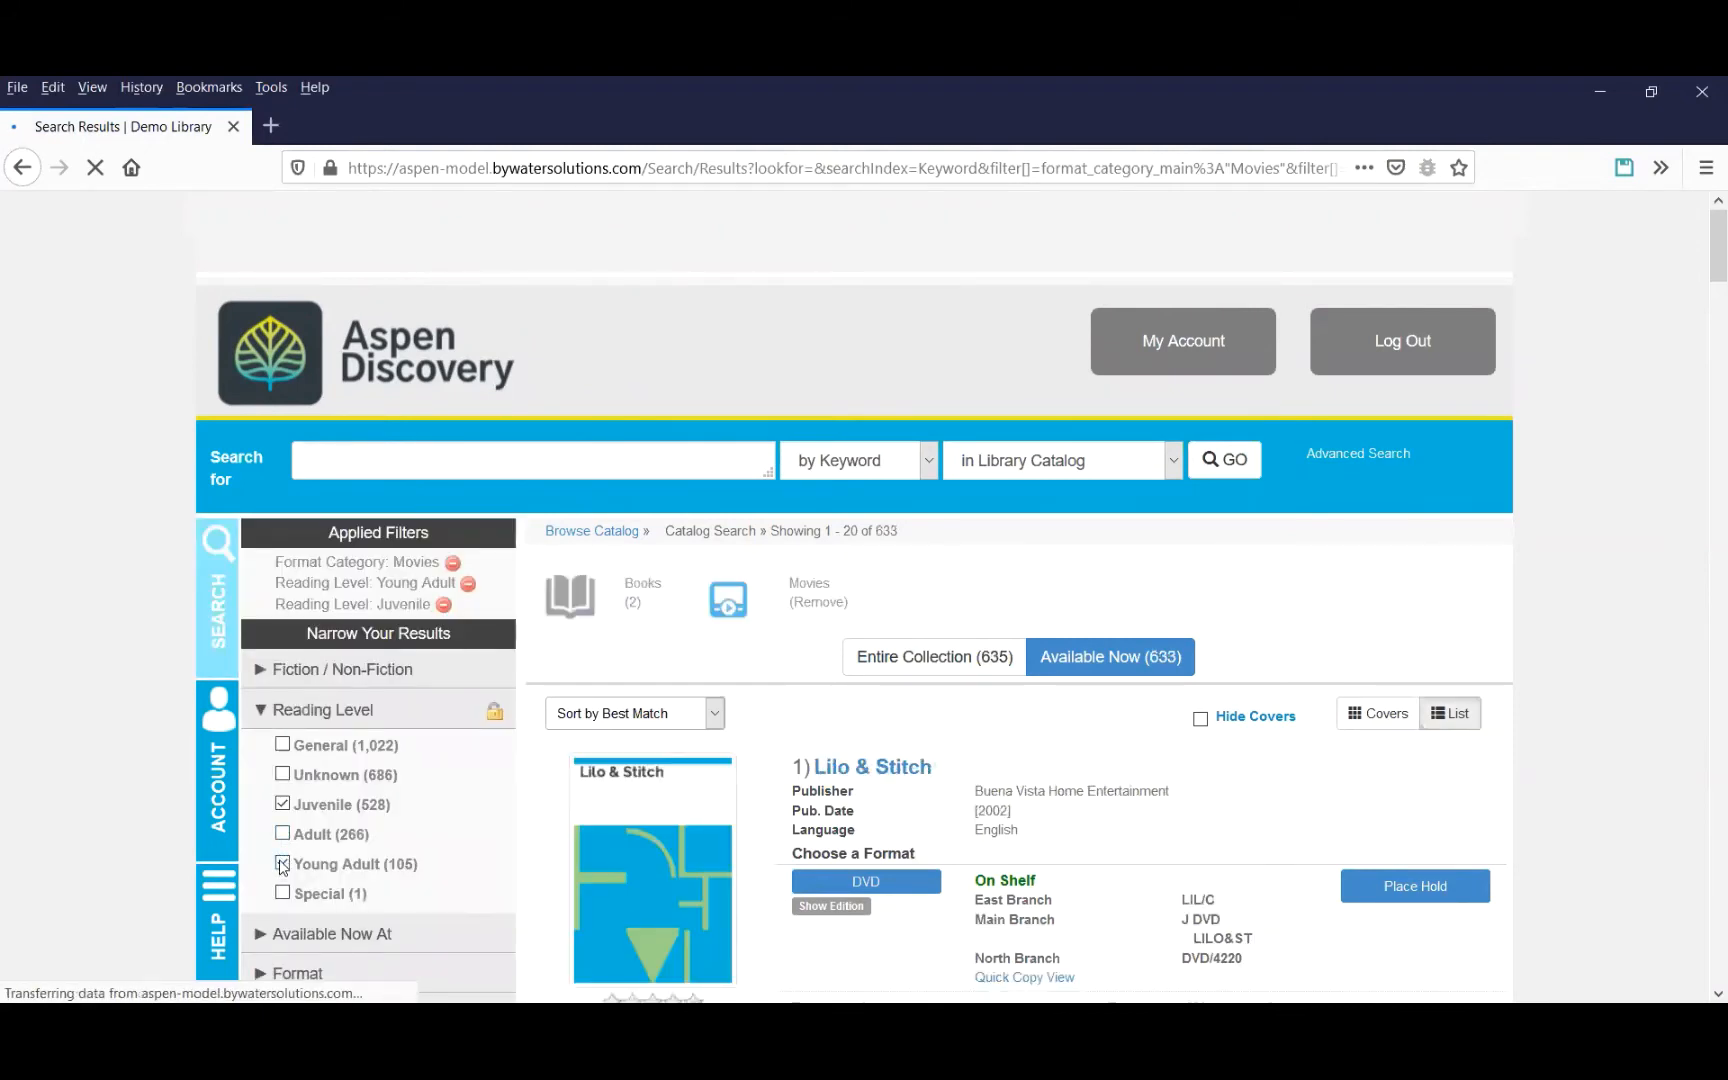
pyautogui.click(283, 864)
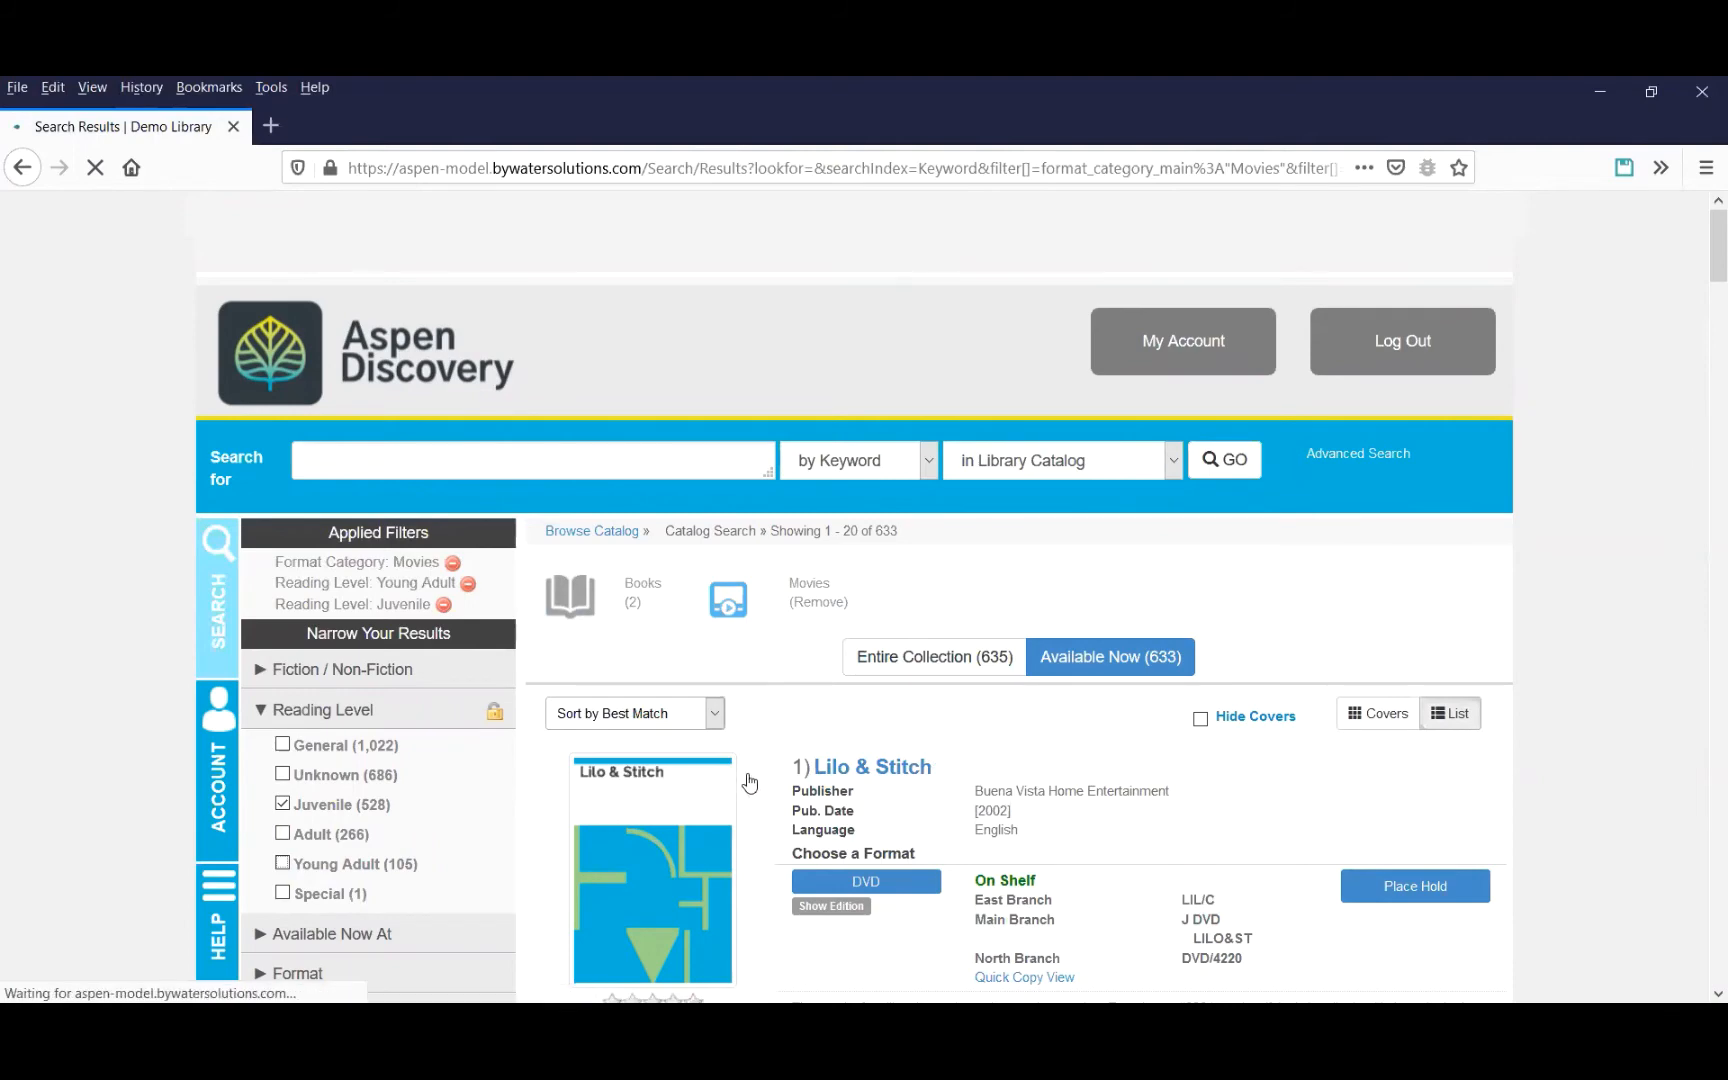
# Add this search as a browse category named Available Kids Movies under the Available Movies sub-category.
pyautogui.moveTo(1716, 212); pyautogui.dragTo(1700, 950)
pyautogui.click(1205, 840)
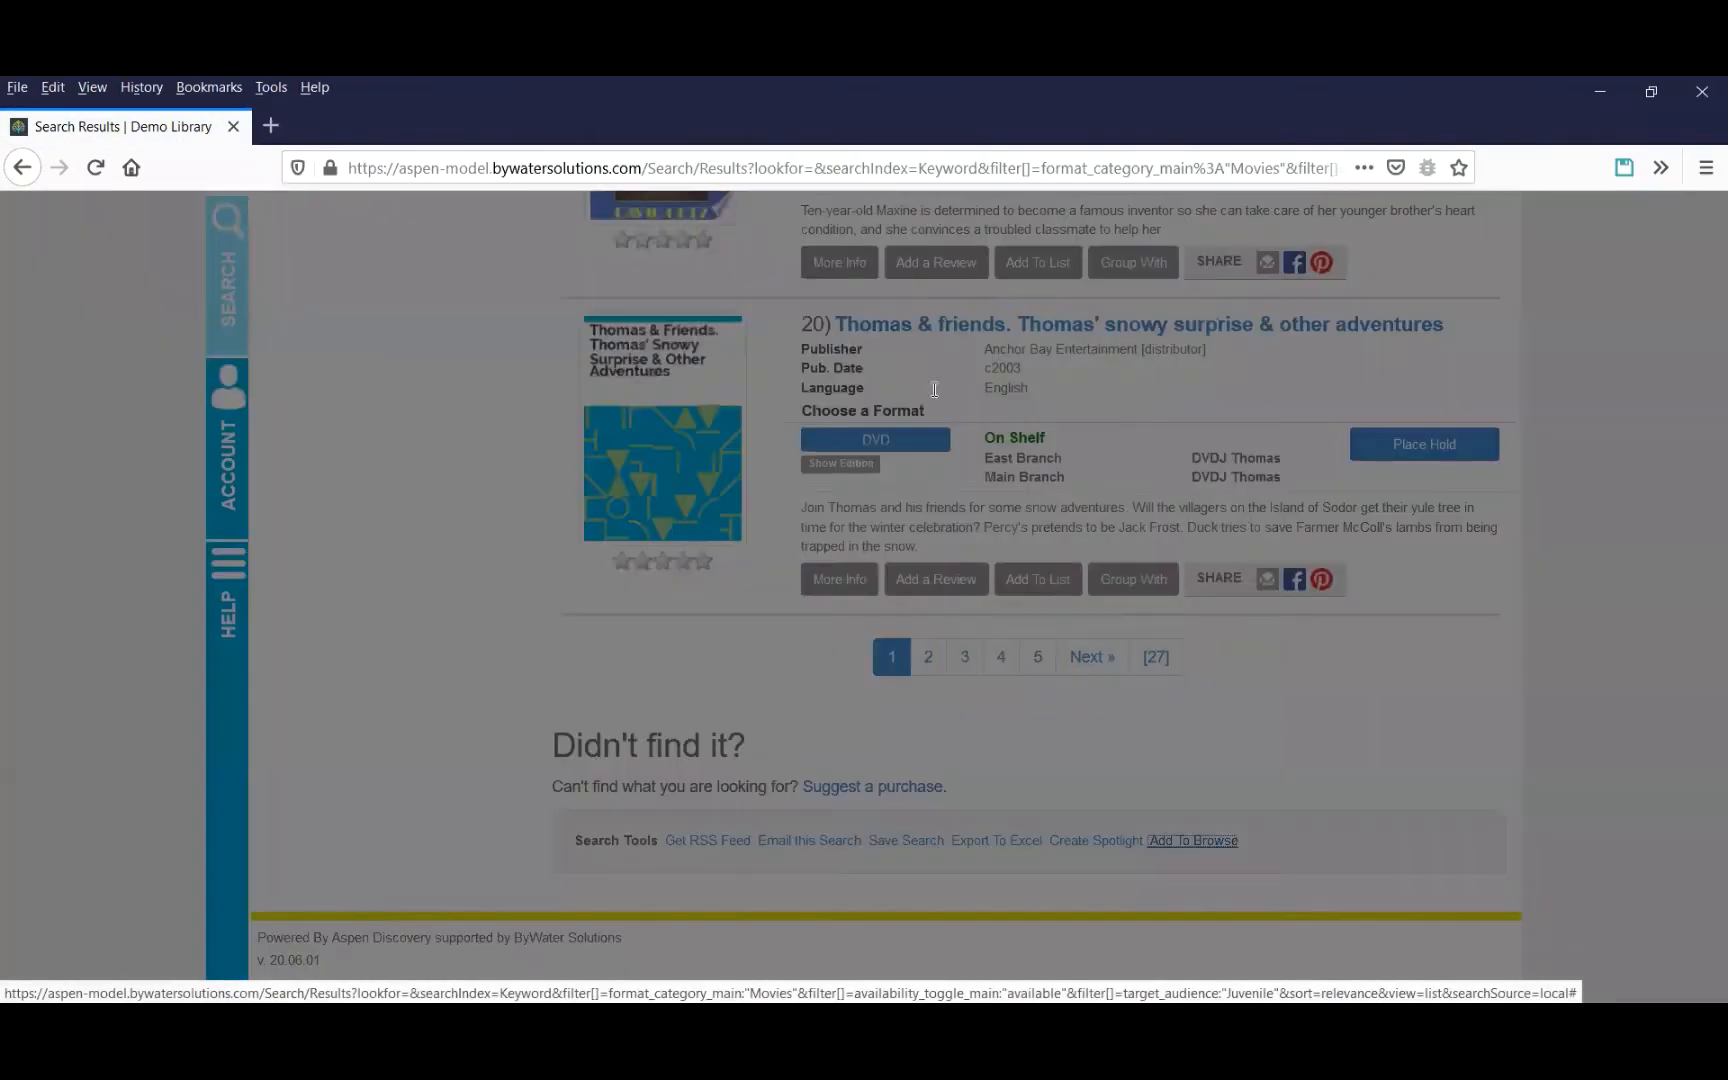
pyautogui.click(680, 438)
pyautogui.write('Available Kids Movies')
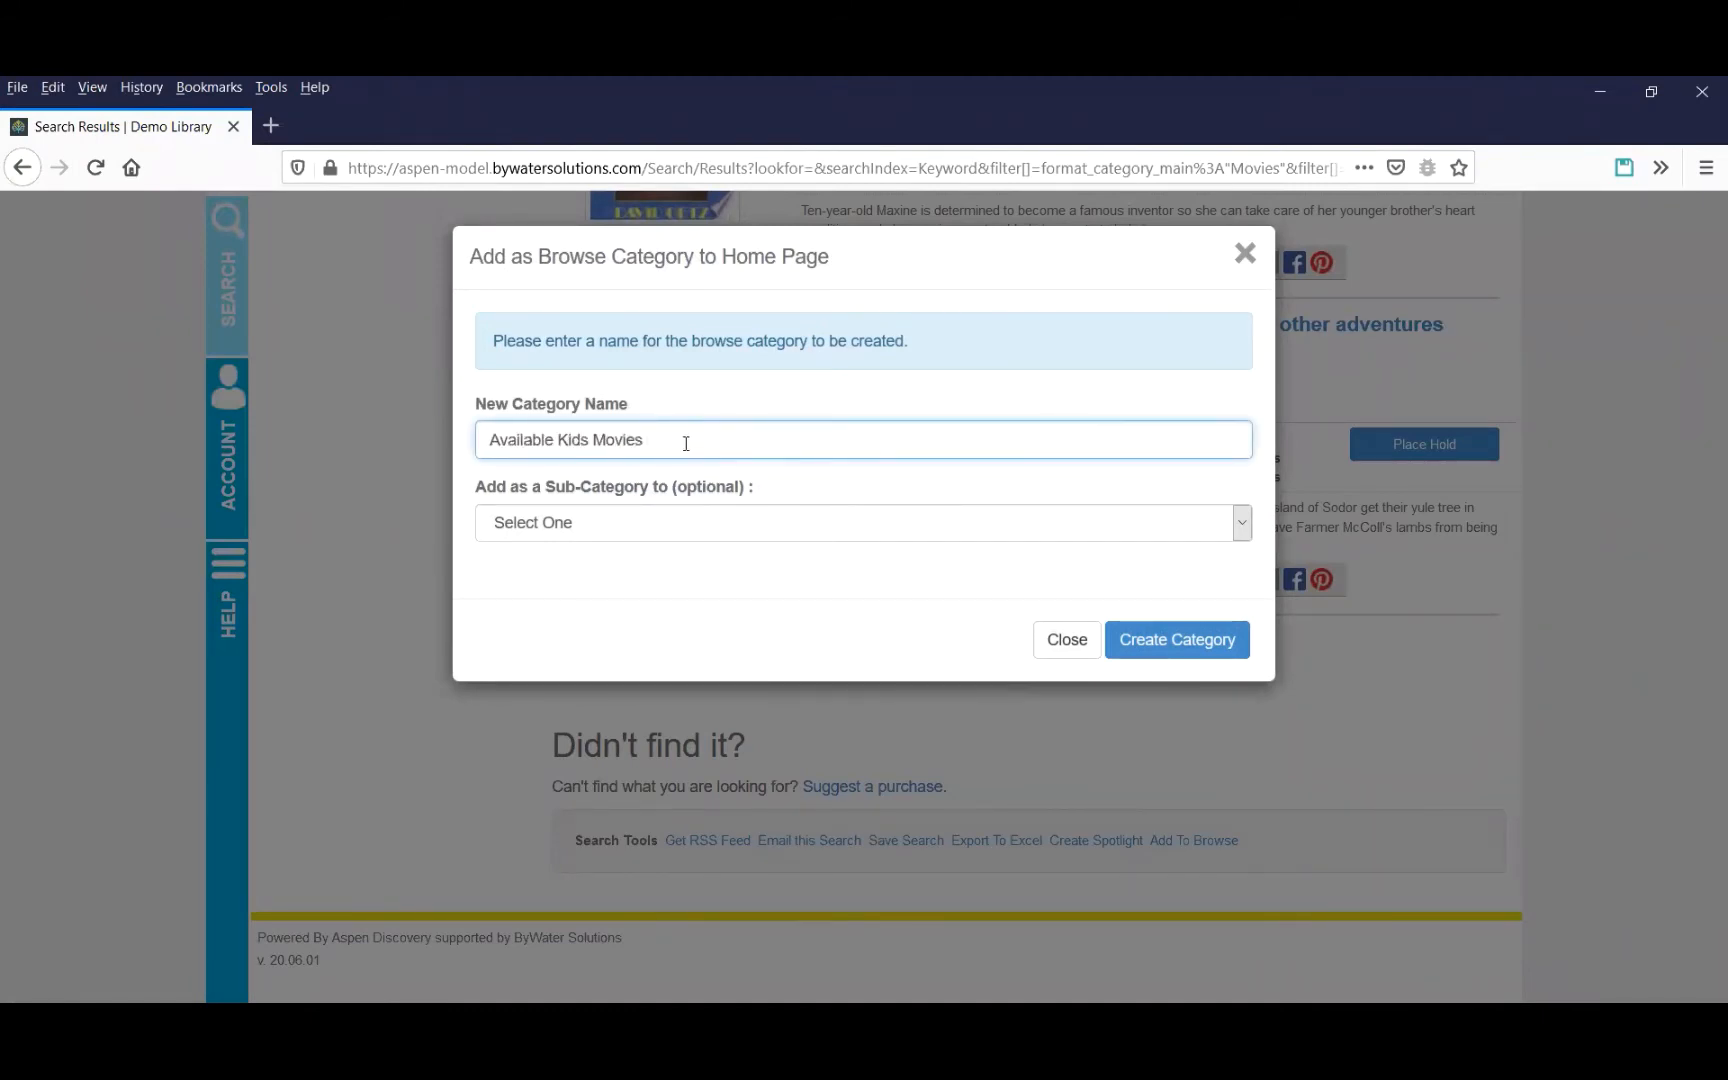
pyautogui.click(661, 525)
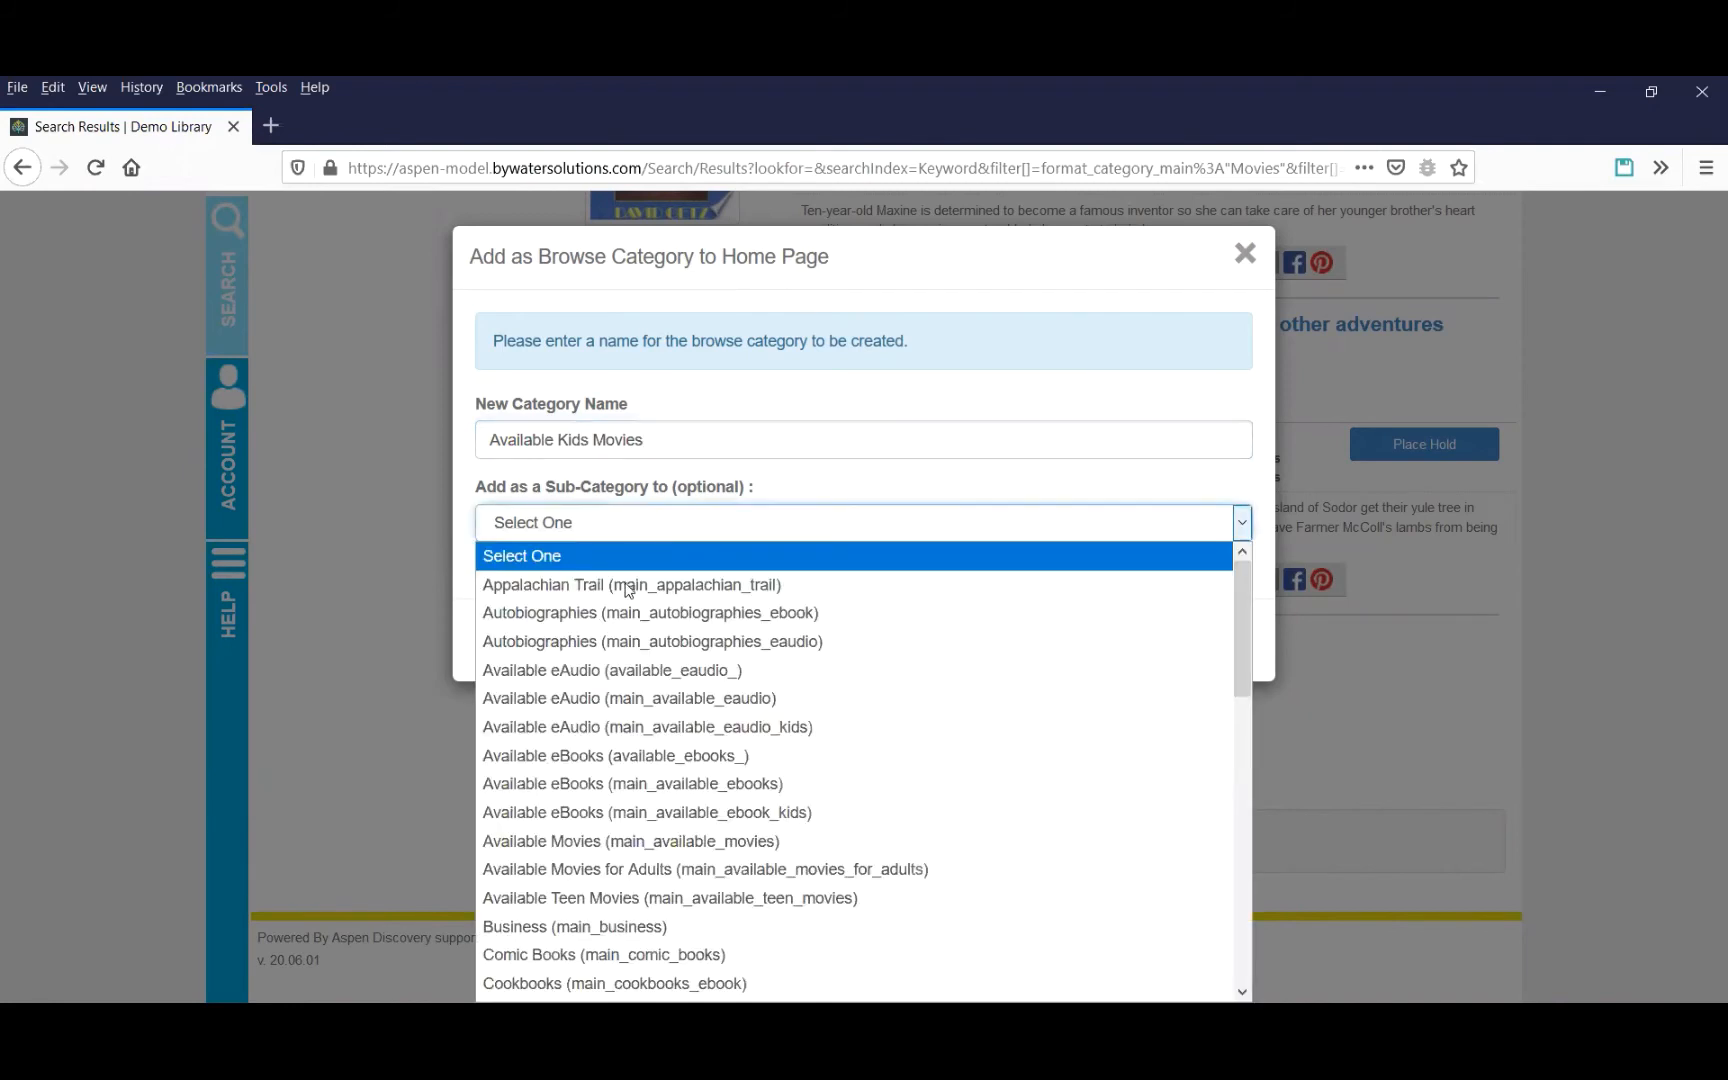
pyautogui.click(635, 842)
pyautogui.click(1167, 662)
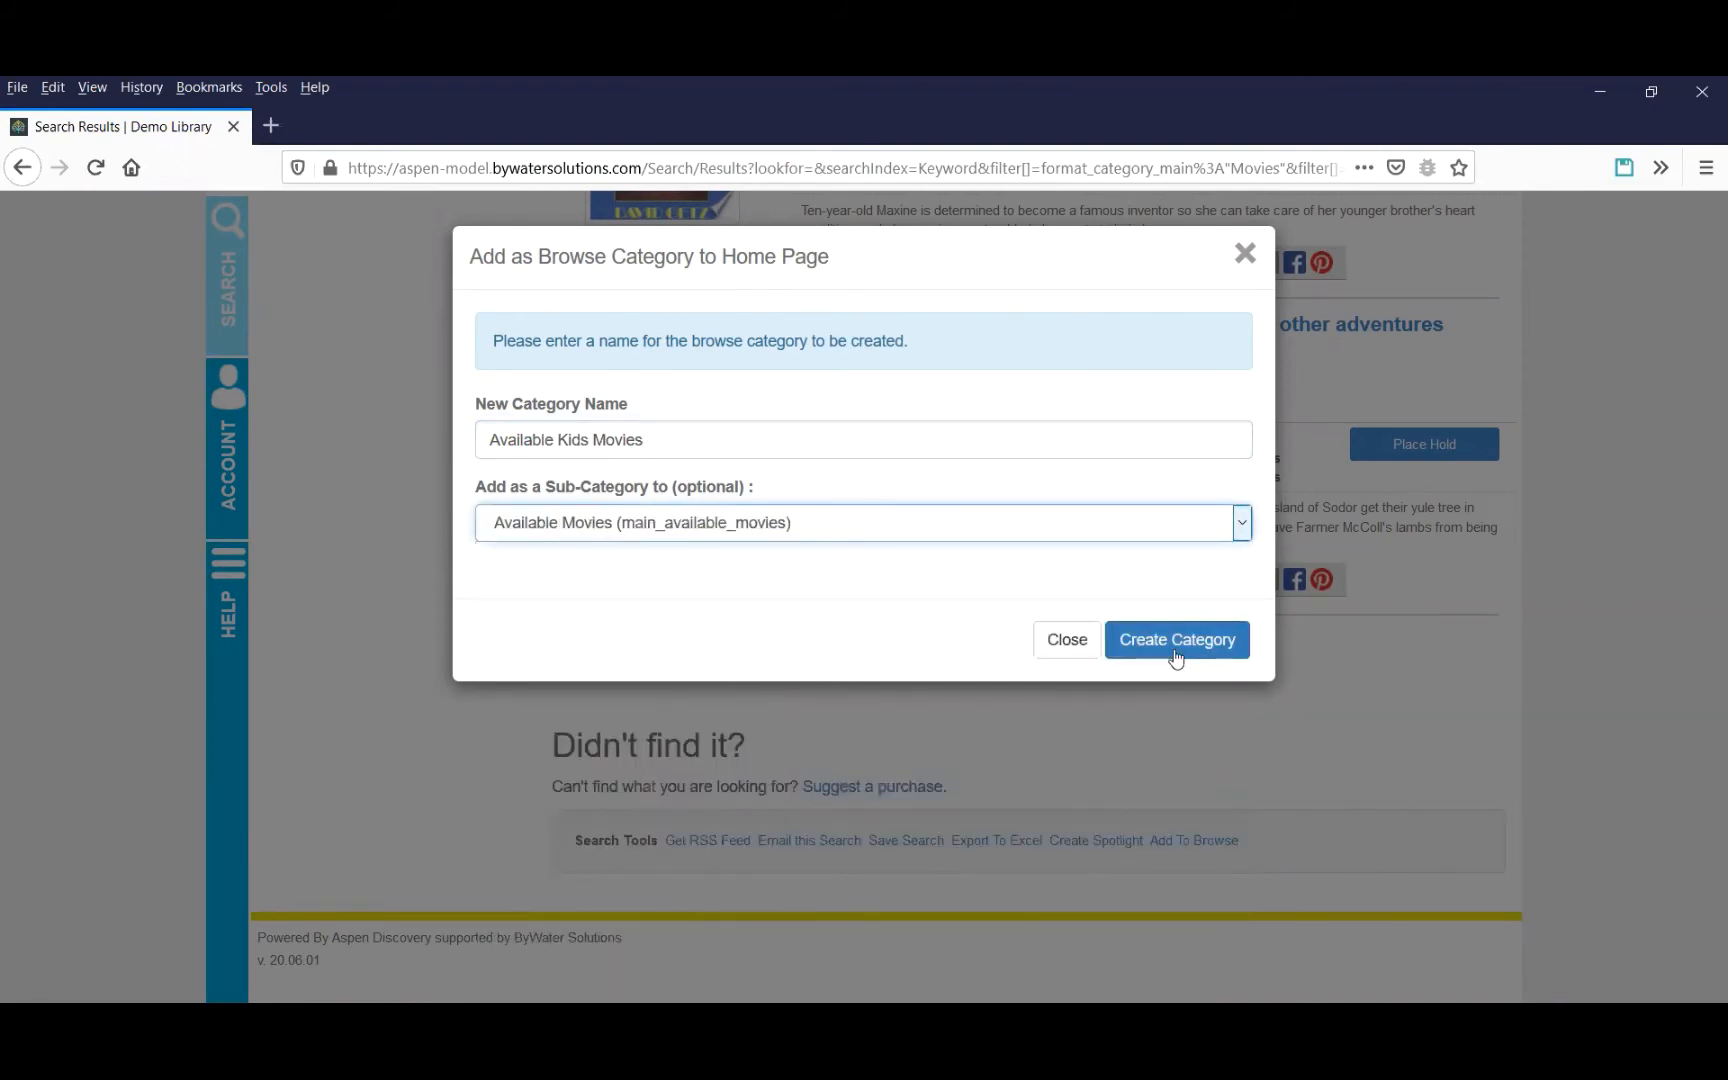
pyautogui.click(1212, 416)
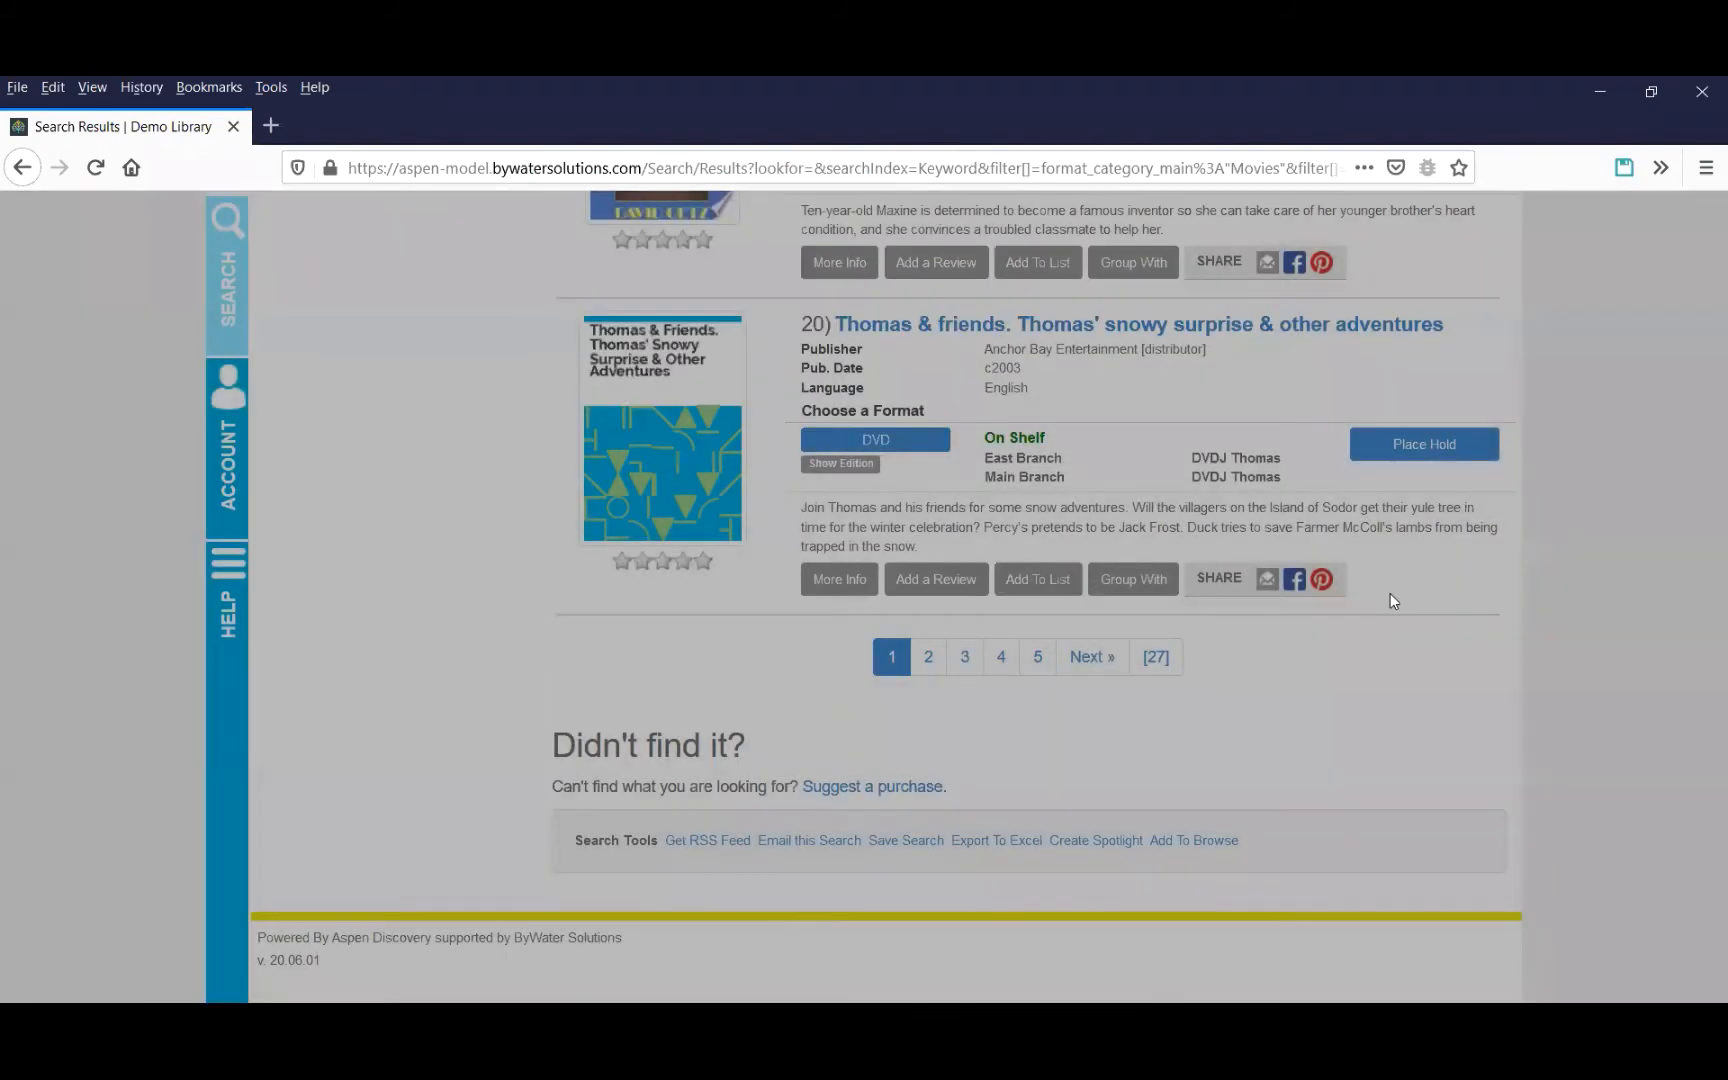
# Return to the catalog home page and open the Available Movies category in the carousel to view its sub-categories.
pyautogui.moveTo(1716, 926); pyautogui.dragTo(1703, 230)
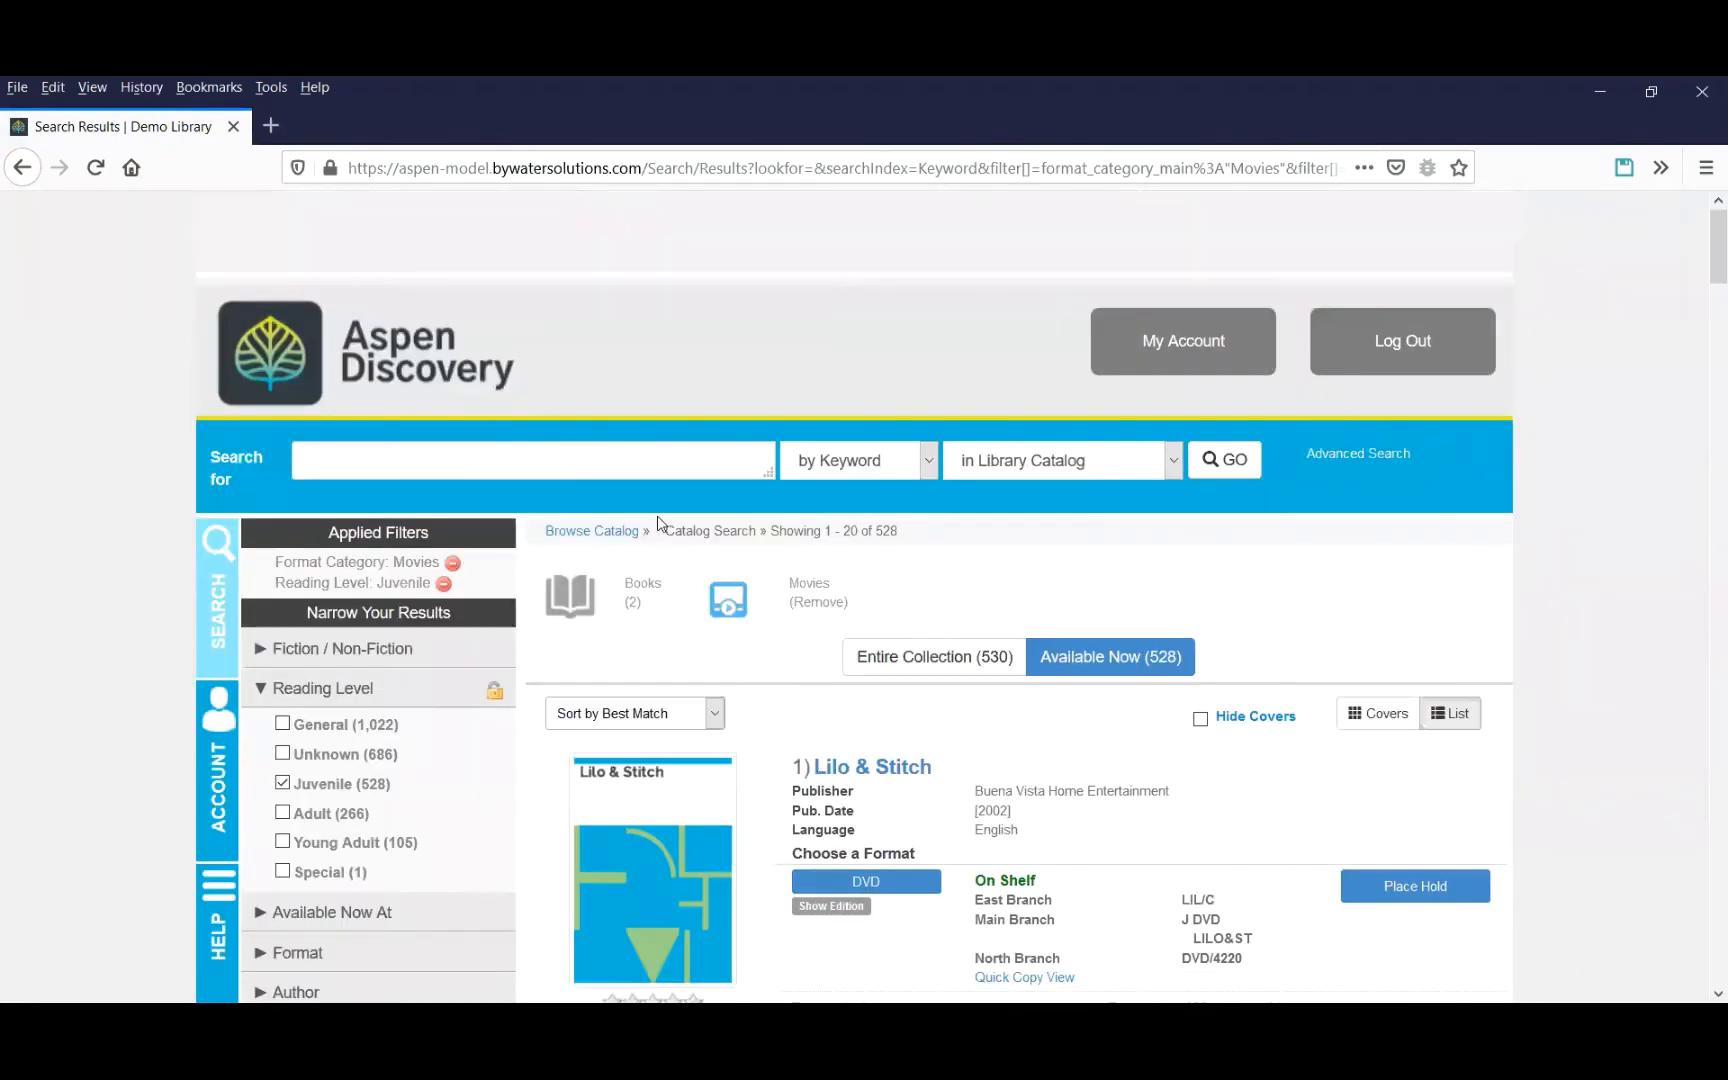
pyautogui.click(592, 531)
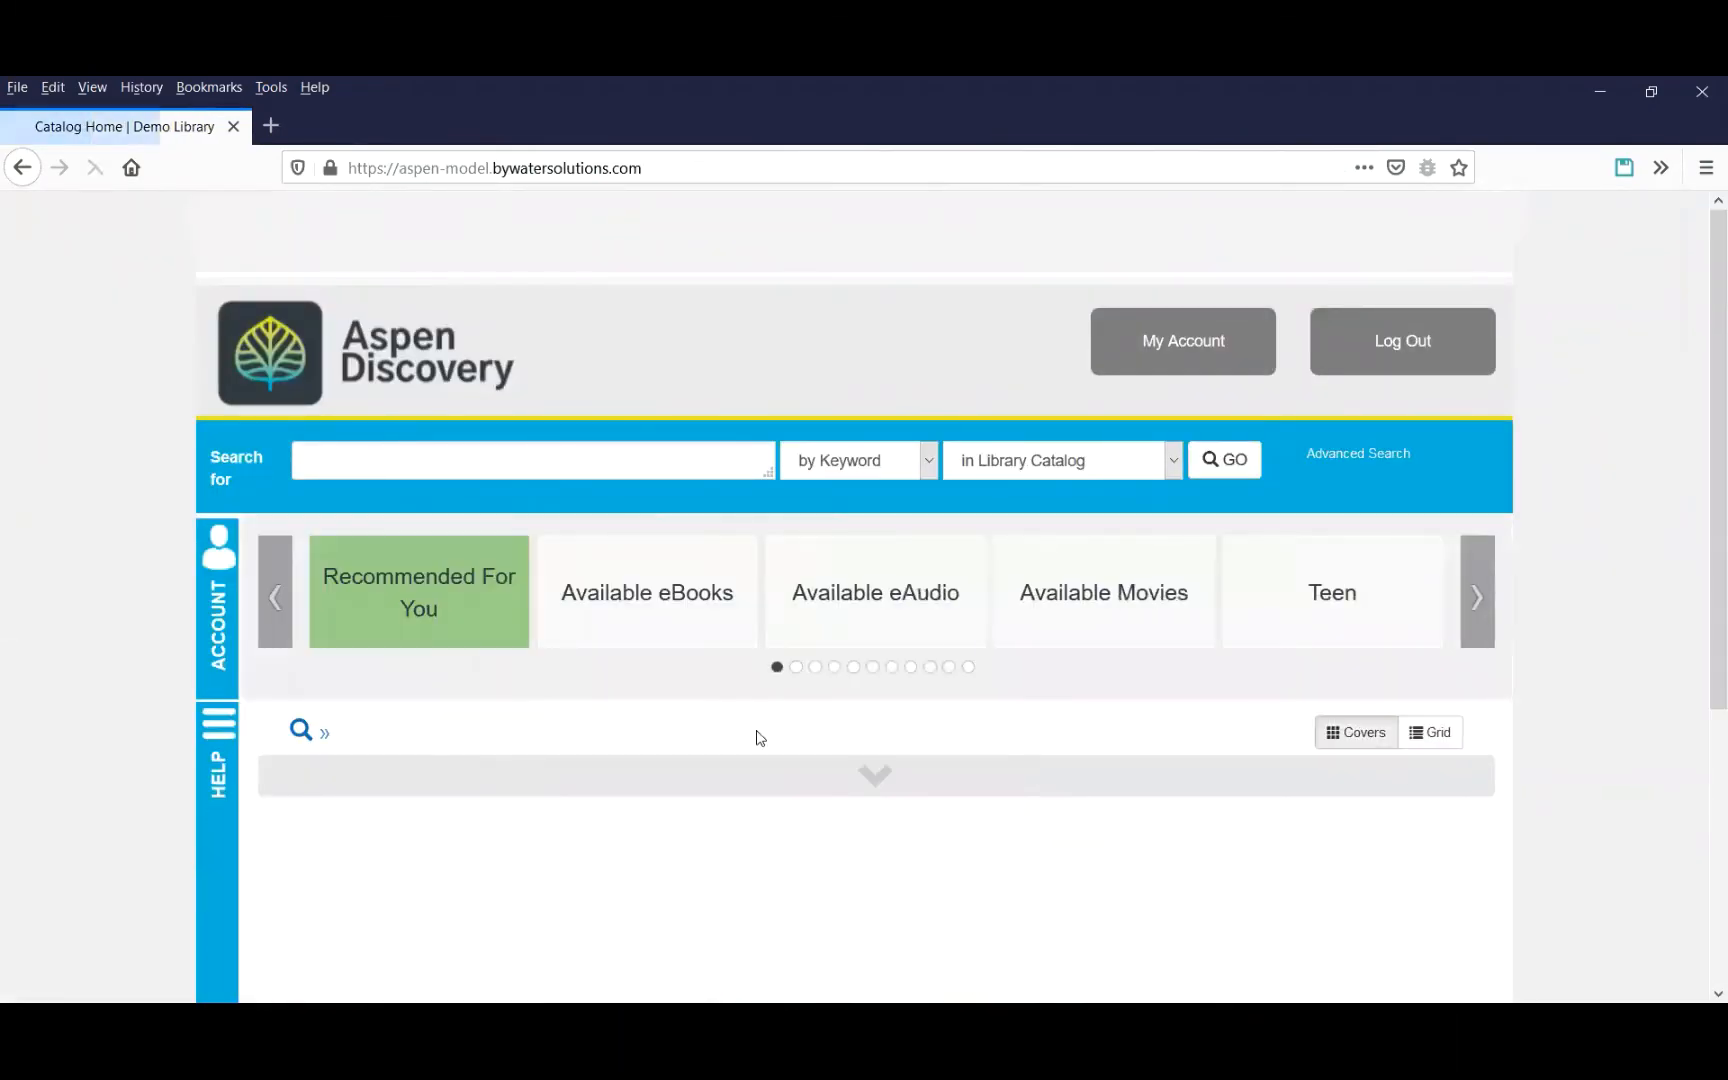
pyautogui.click(1055, 600)
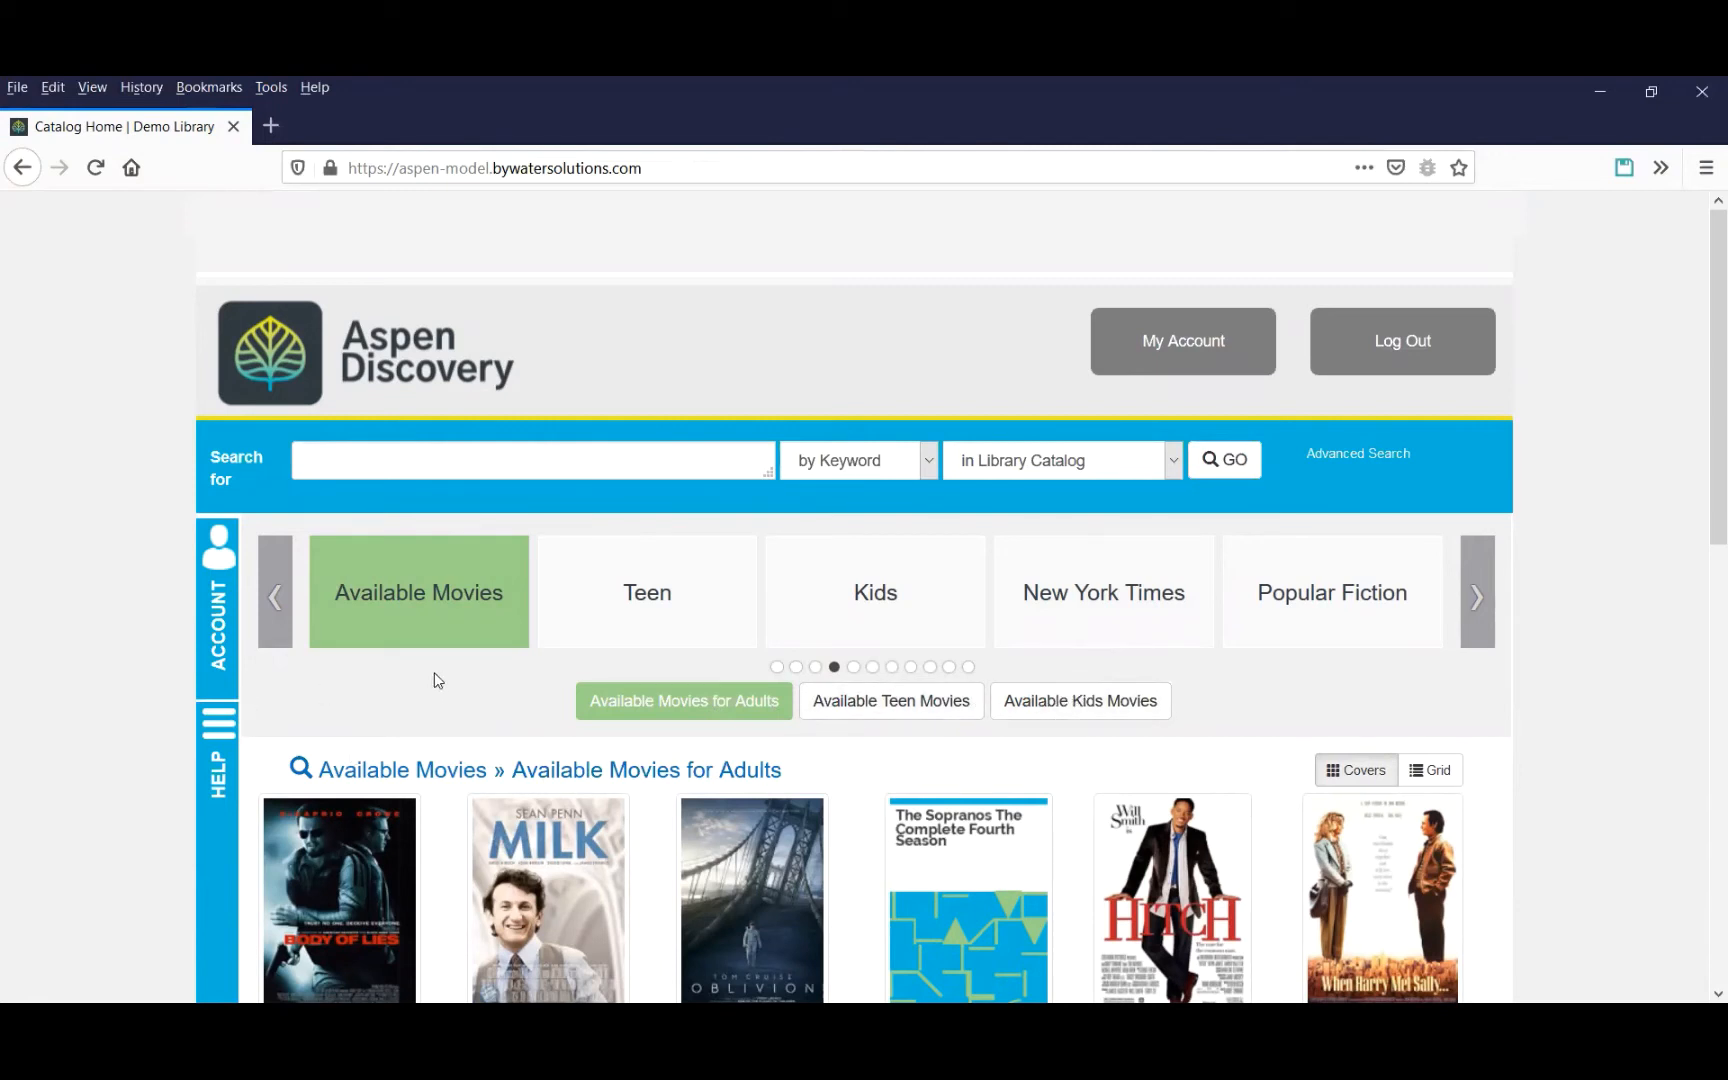
# Open the Browse Categories administration page from the account menu's configuration templates.
pyautogui.click(212, 620)
pyautogui.scroll(-5, 377, 645)
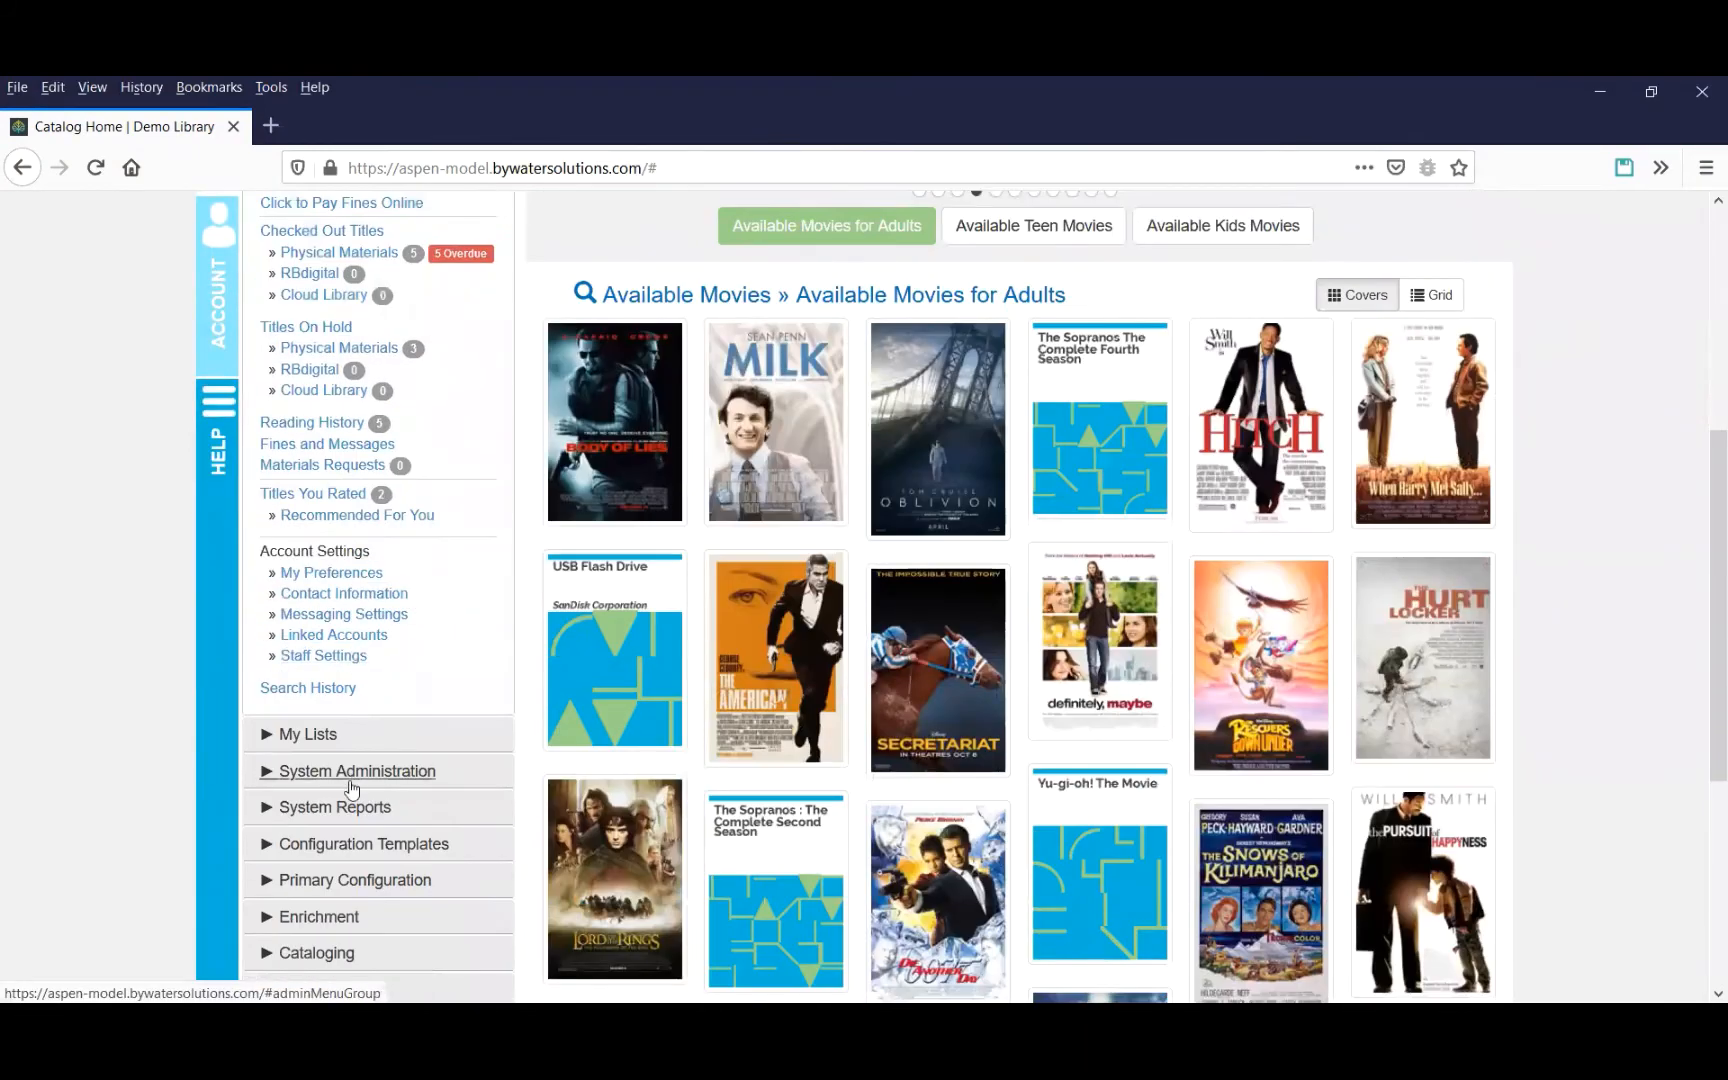
pyautogui.click(339, 843)
pyautogui.scroll(-3, 352, 805)
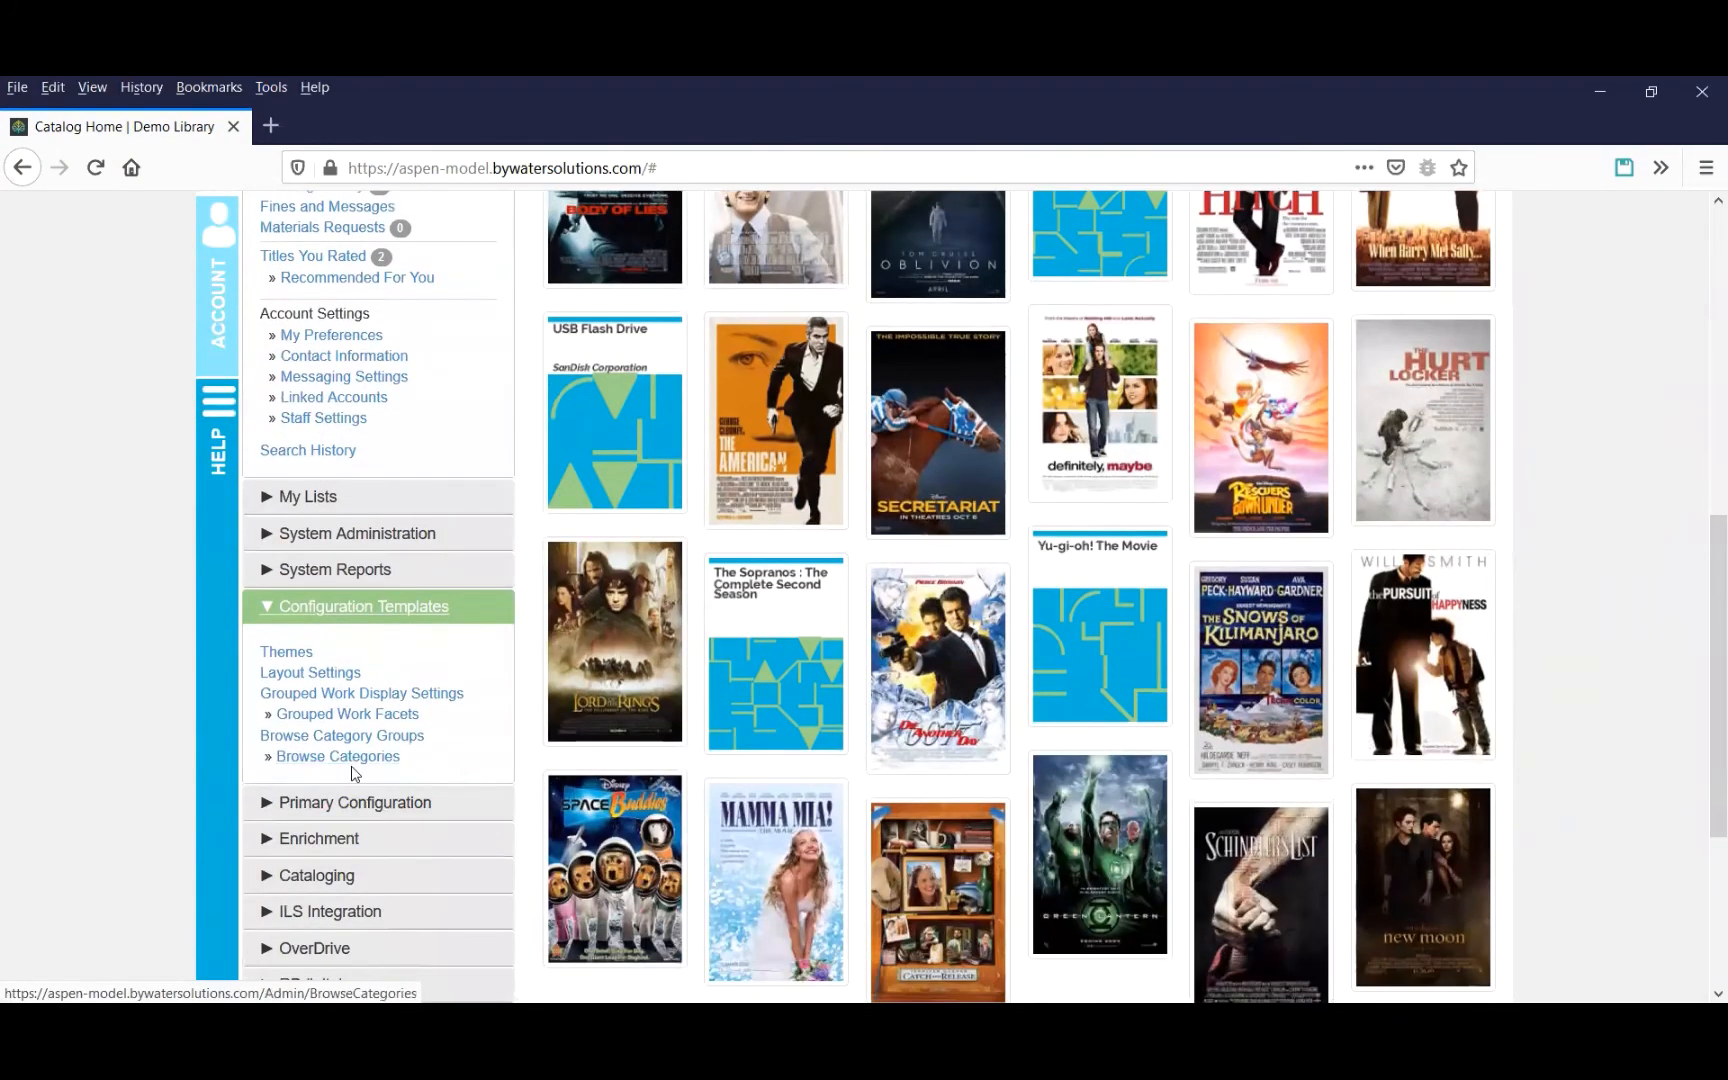
pyautogui.click(338, 757)
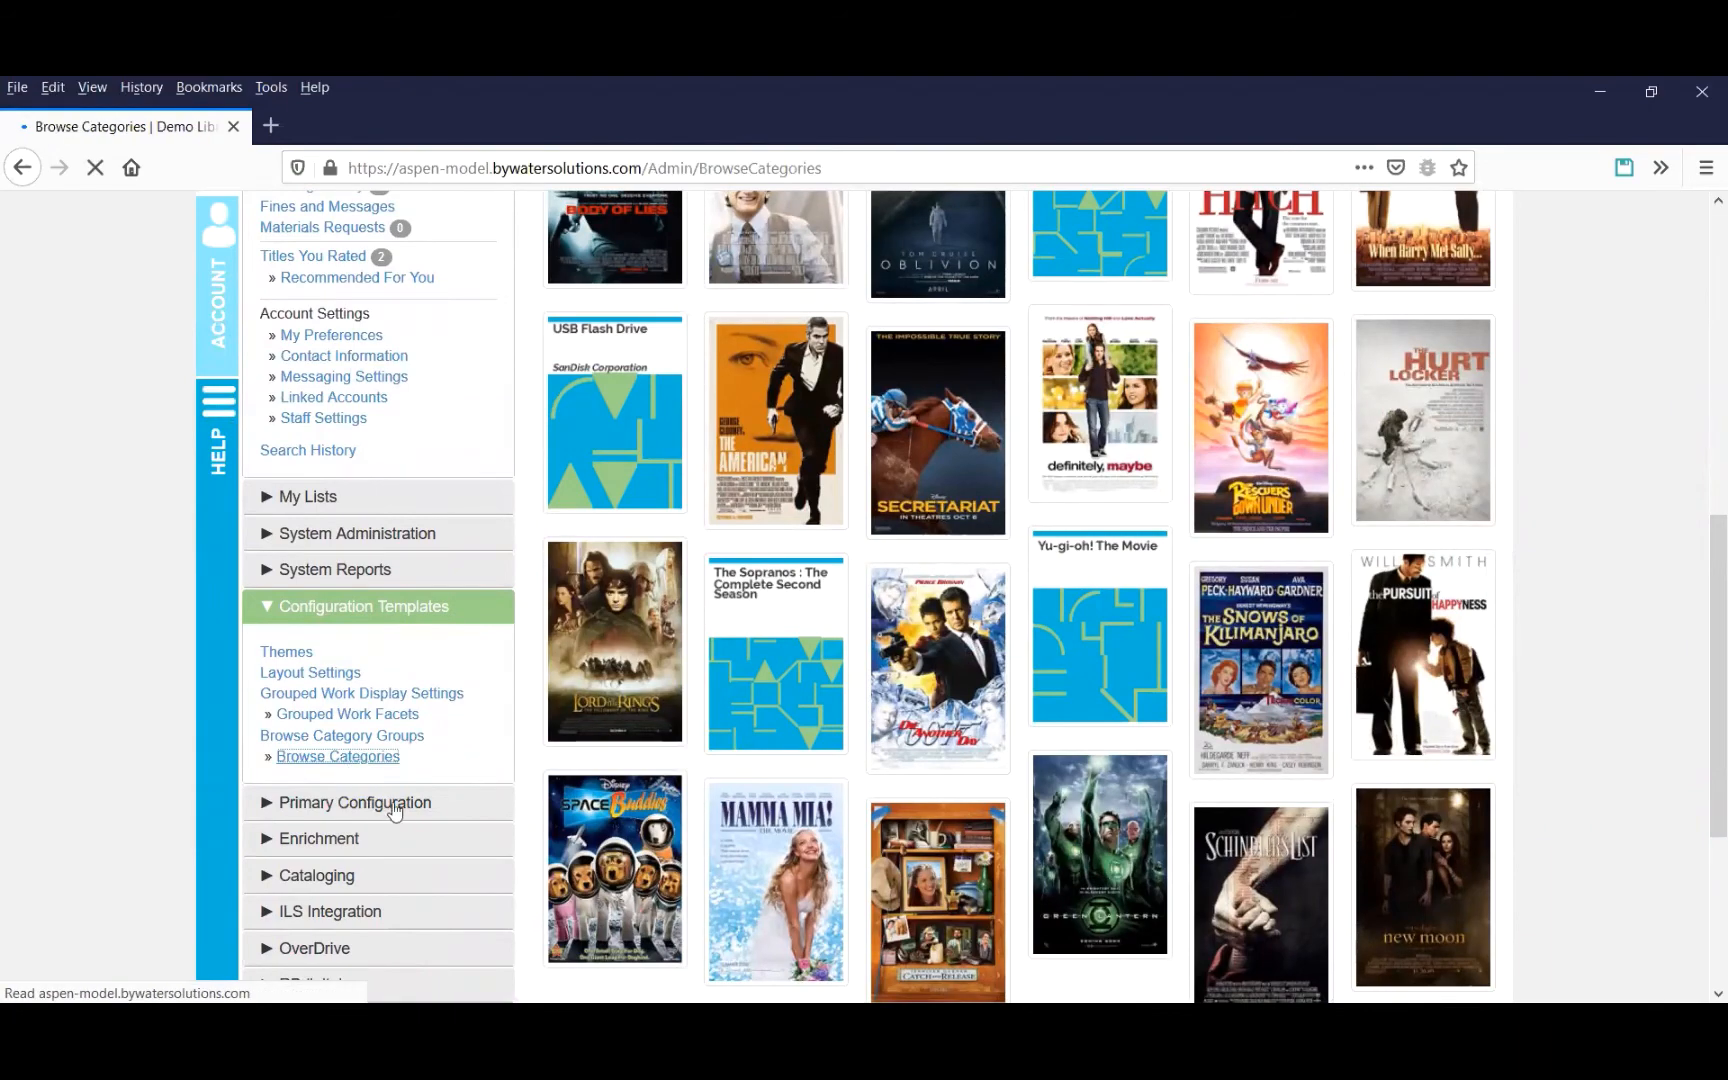
# Open the Demo Library browse category group and edit its Available Movies category to view its sub-categories.
pyautogui.scroll(-3, 340, 890)
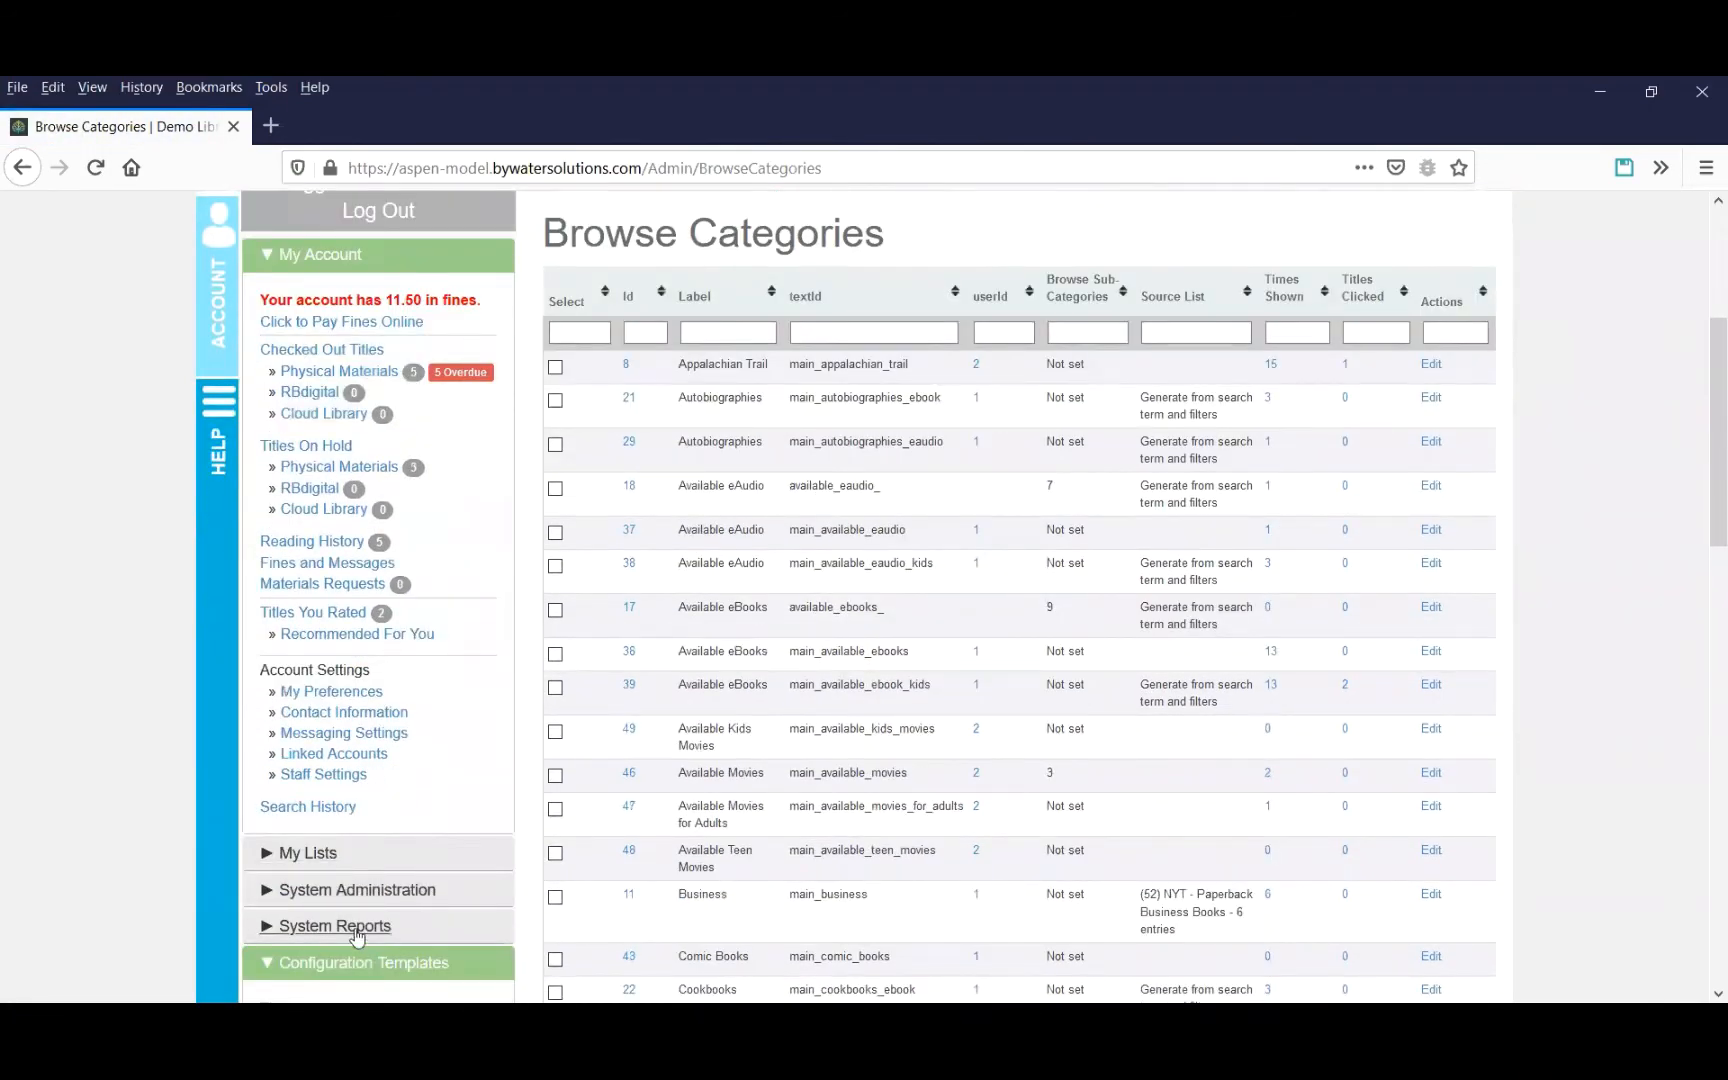
pyautogui.scroll(-3, 342, 896)
pyautogui.click(376, 855)
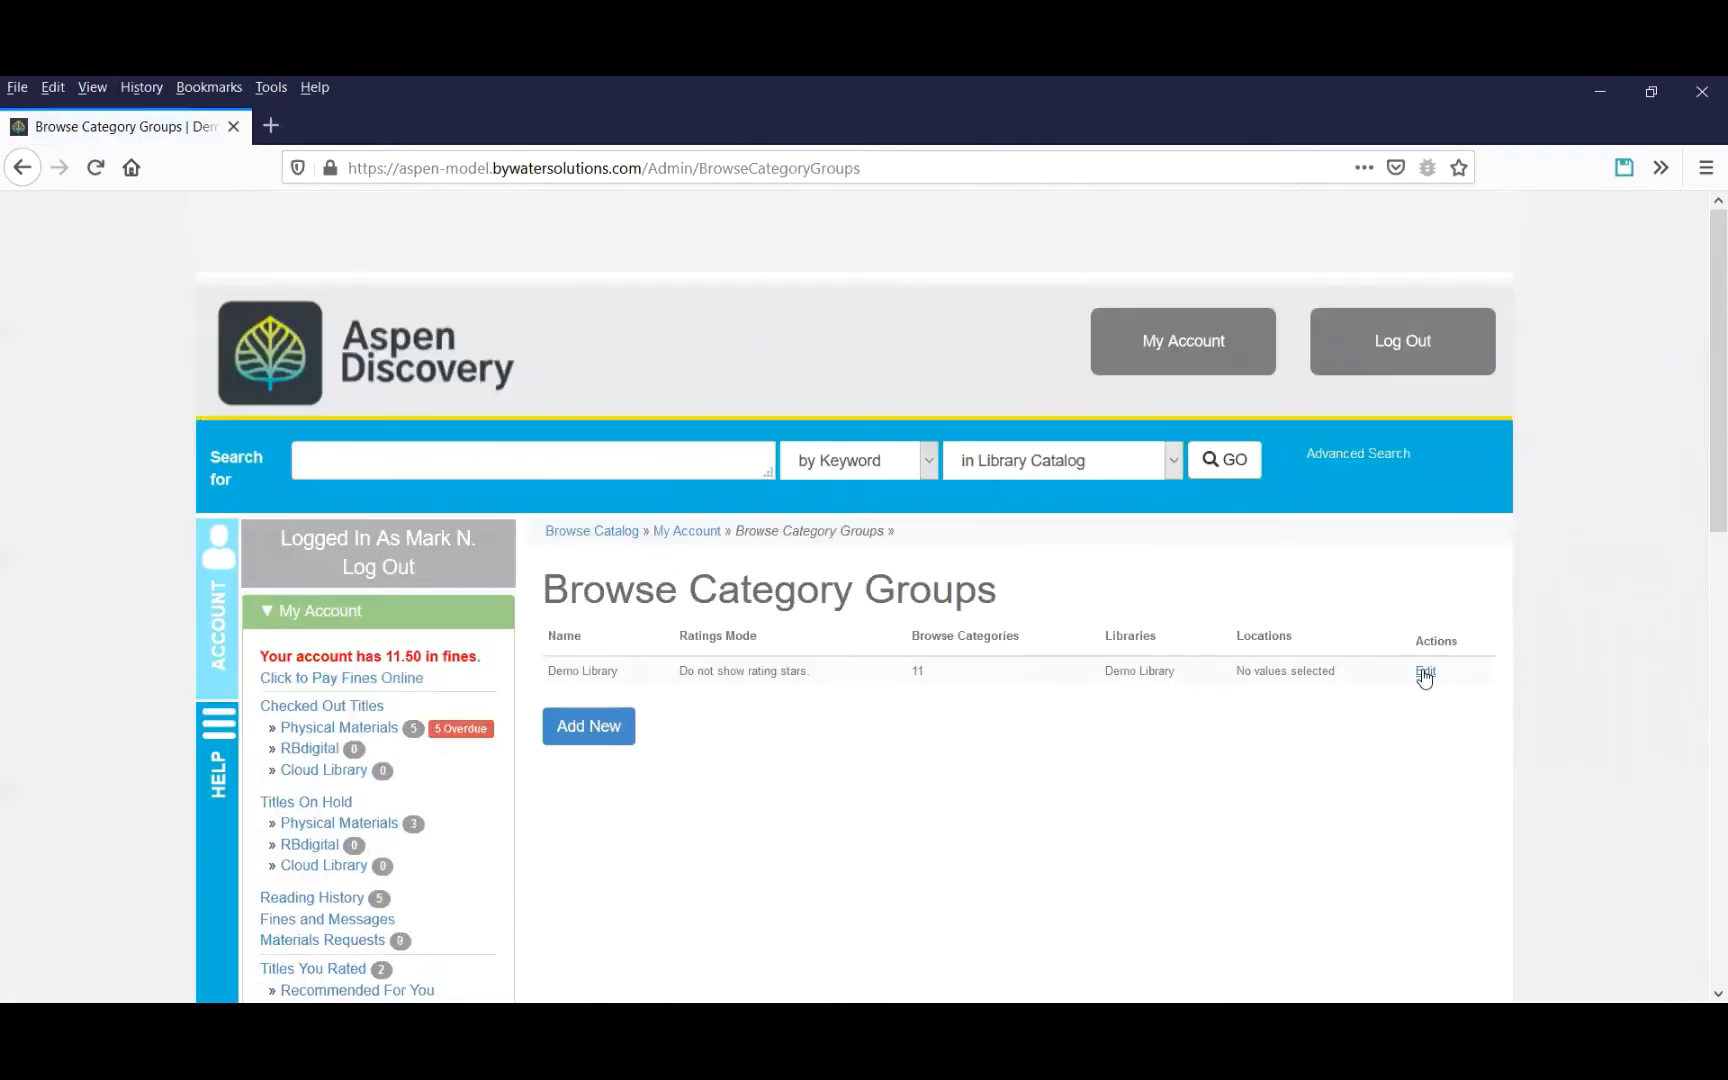
pyautogui.click(1425, 673)
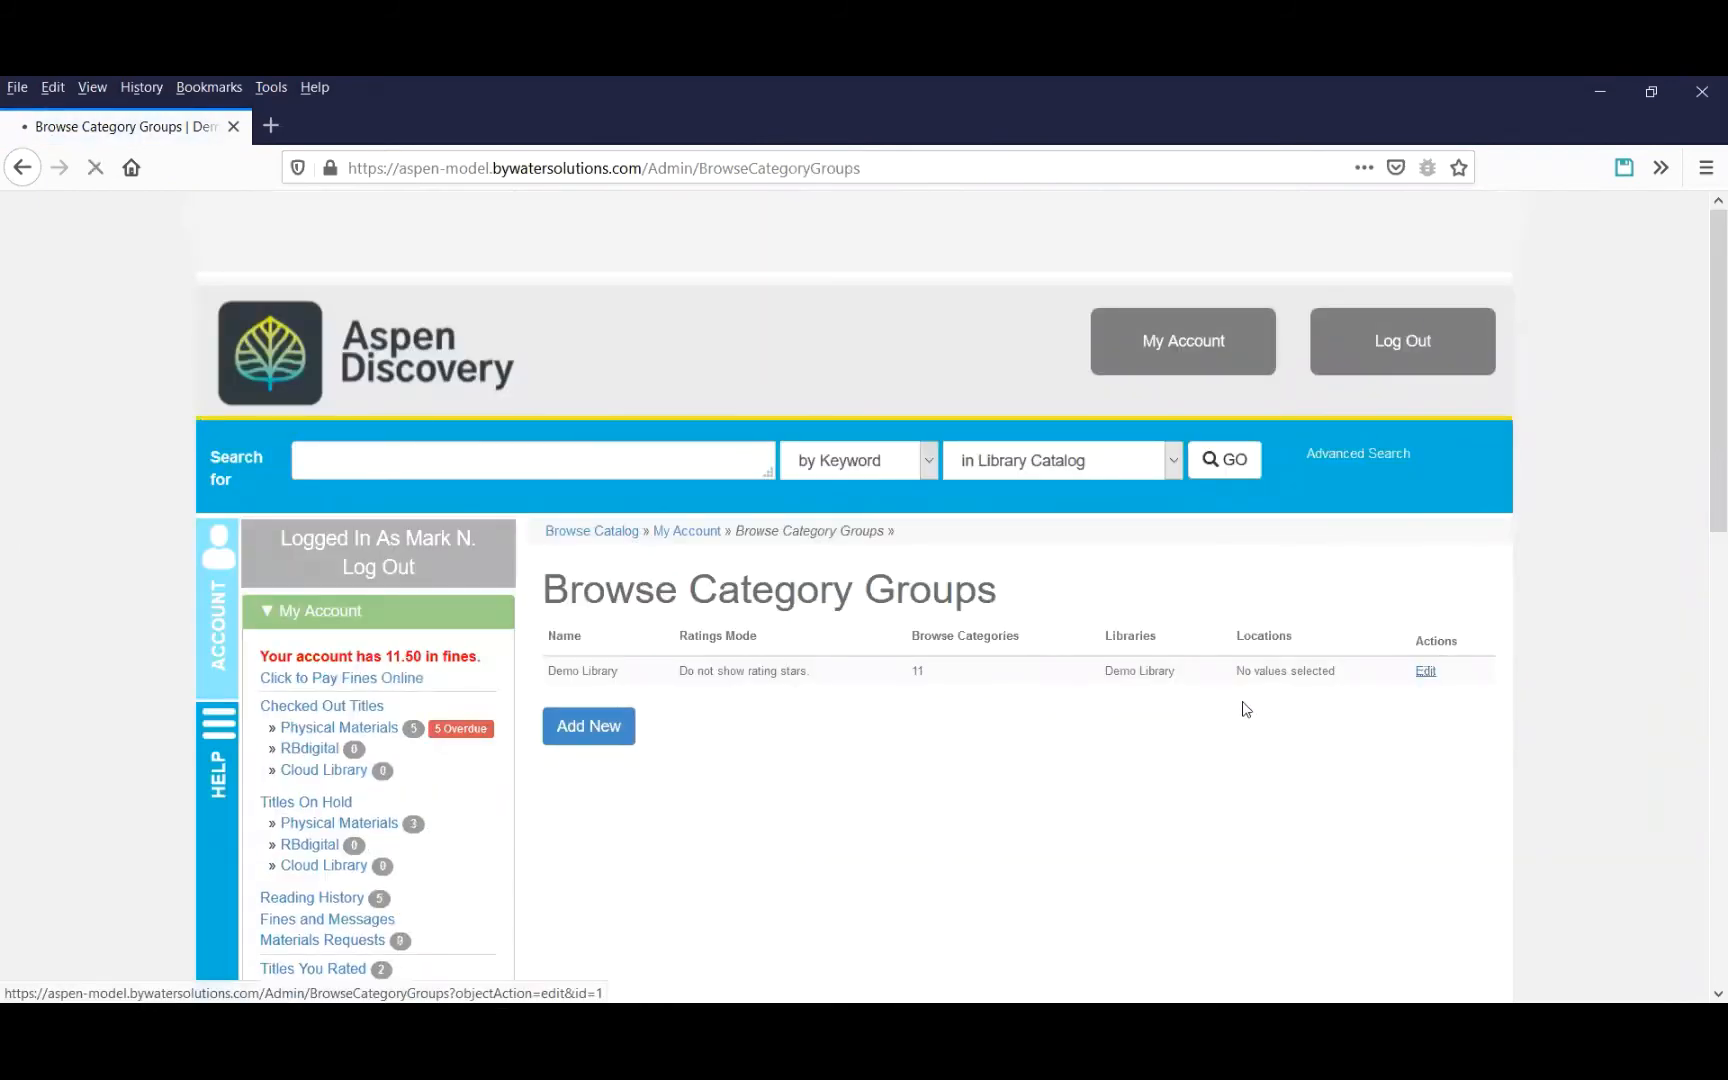
pyautogui.scroll(-9, 1240, 689)
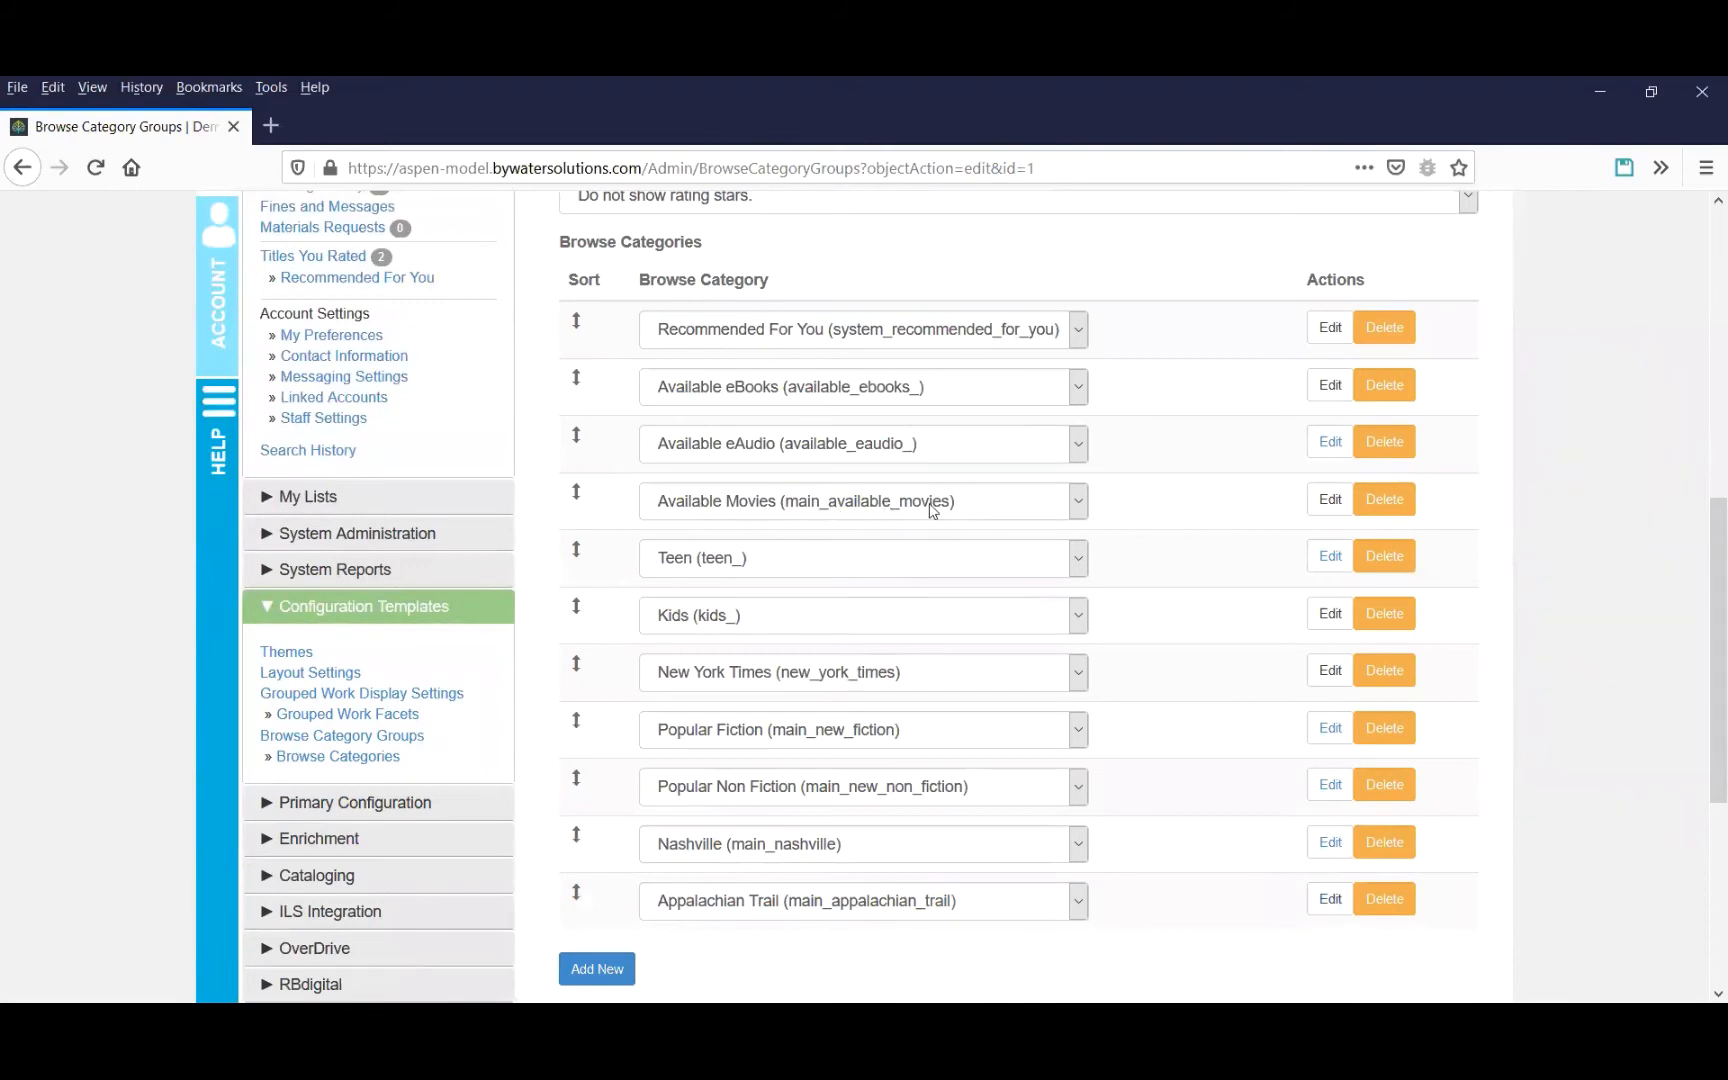
pyautogui.click(1330, 499)
pyautogui.scroll(-8, 1122, 615)
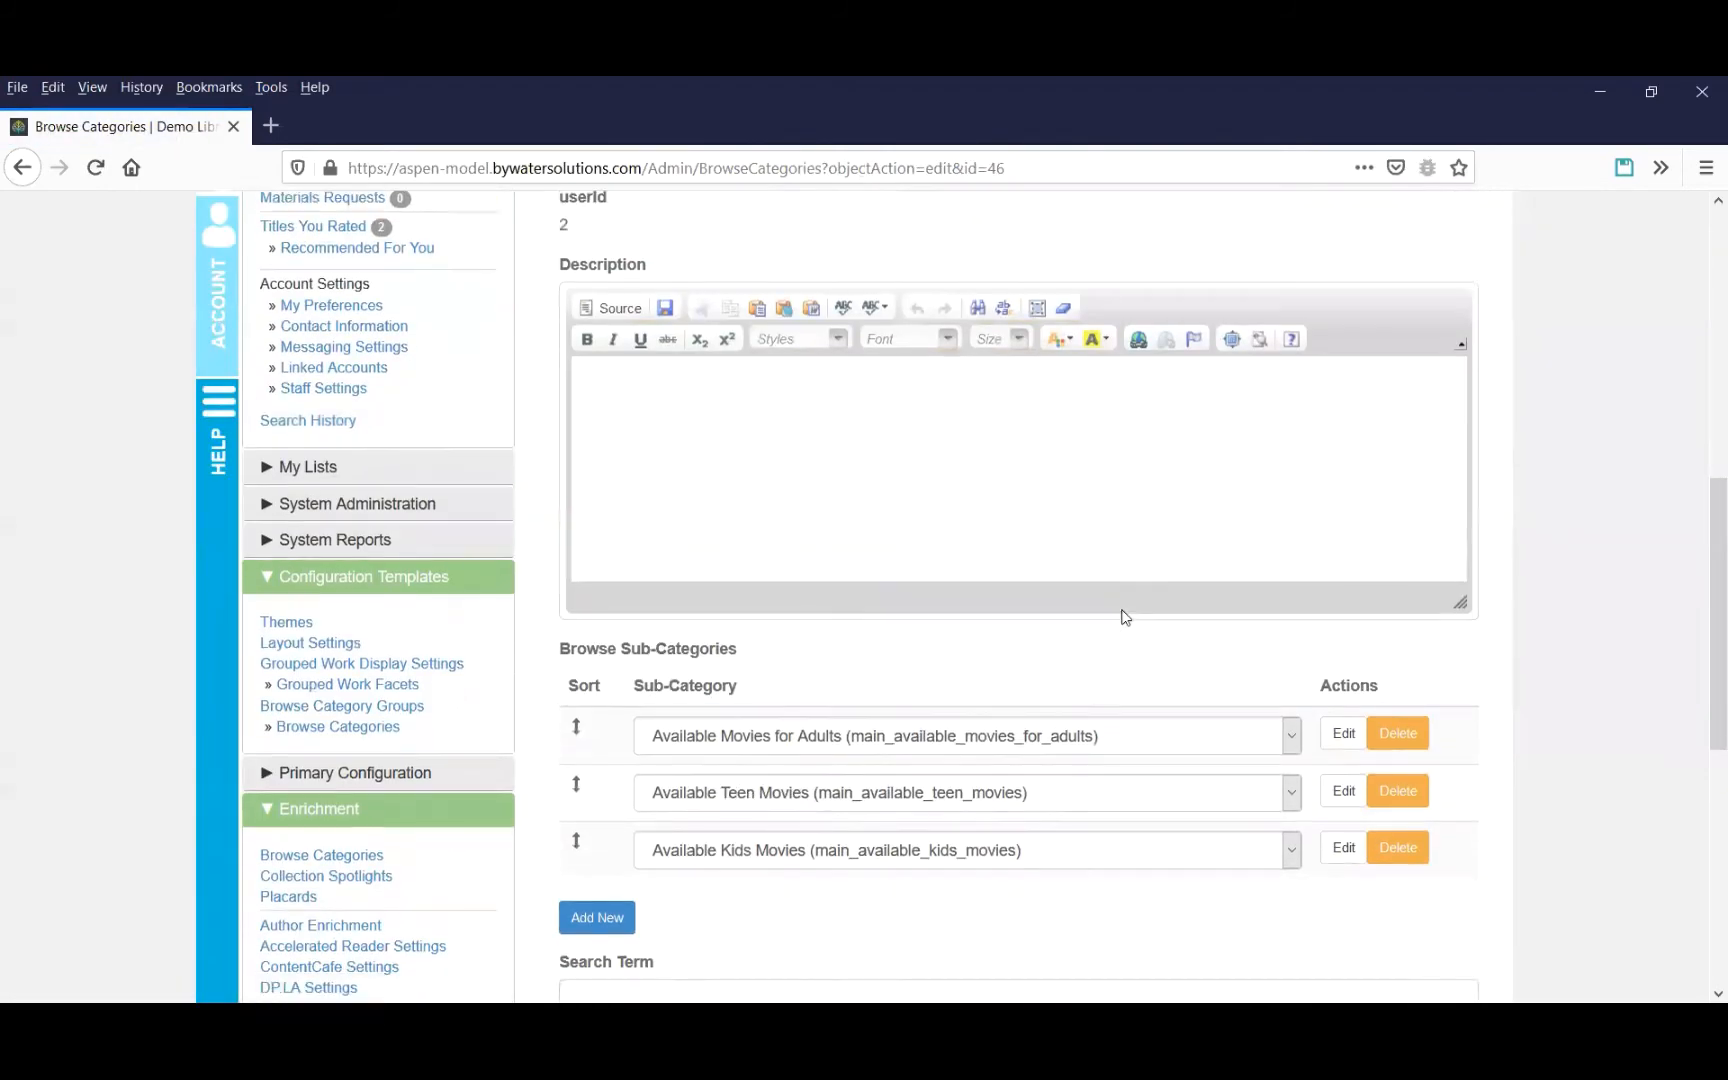
pyautogui.scroll(-3, 1124, 617)
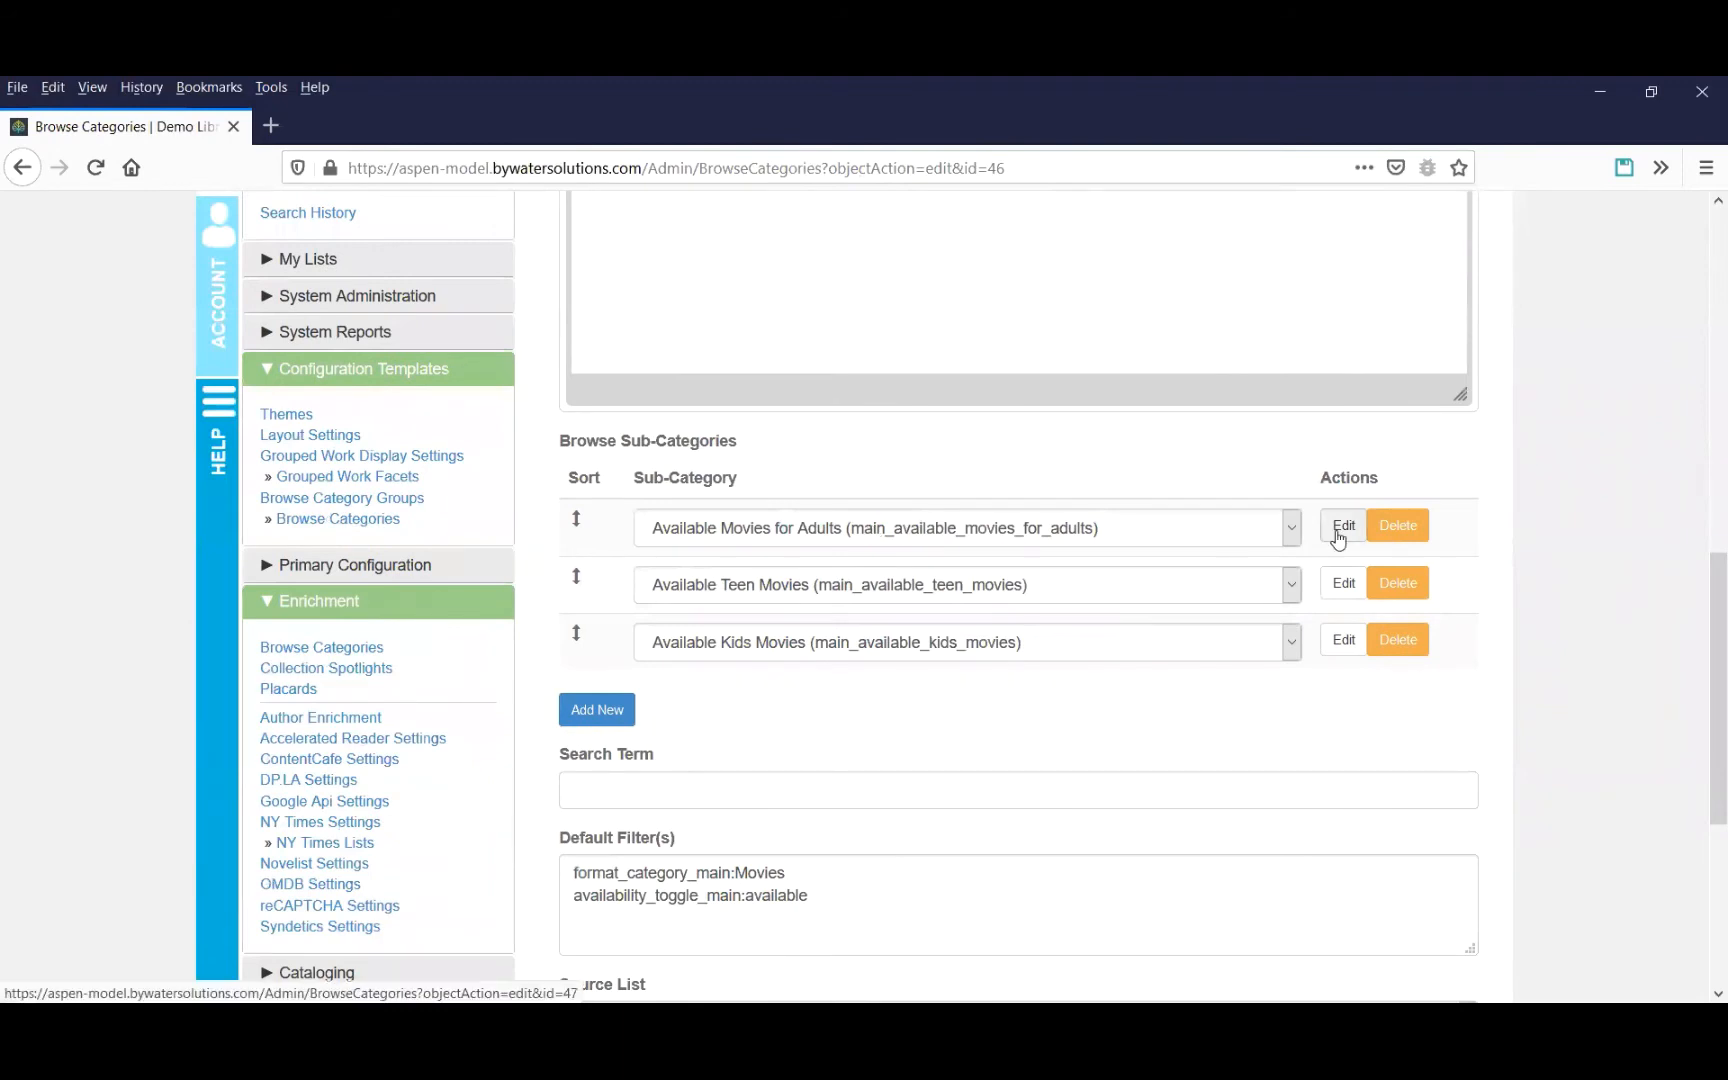
# Rename the Available Movies for Adults sub-category to Adults and save it.
pyautogui.click(1339, 538)
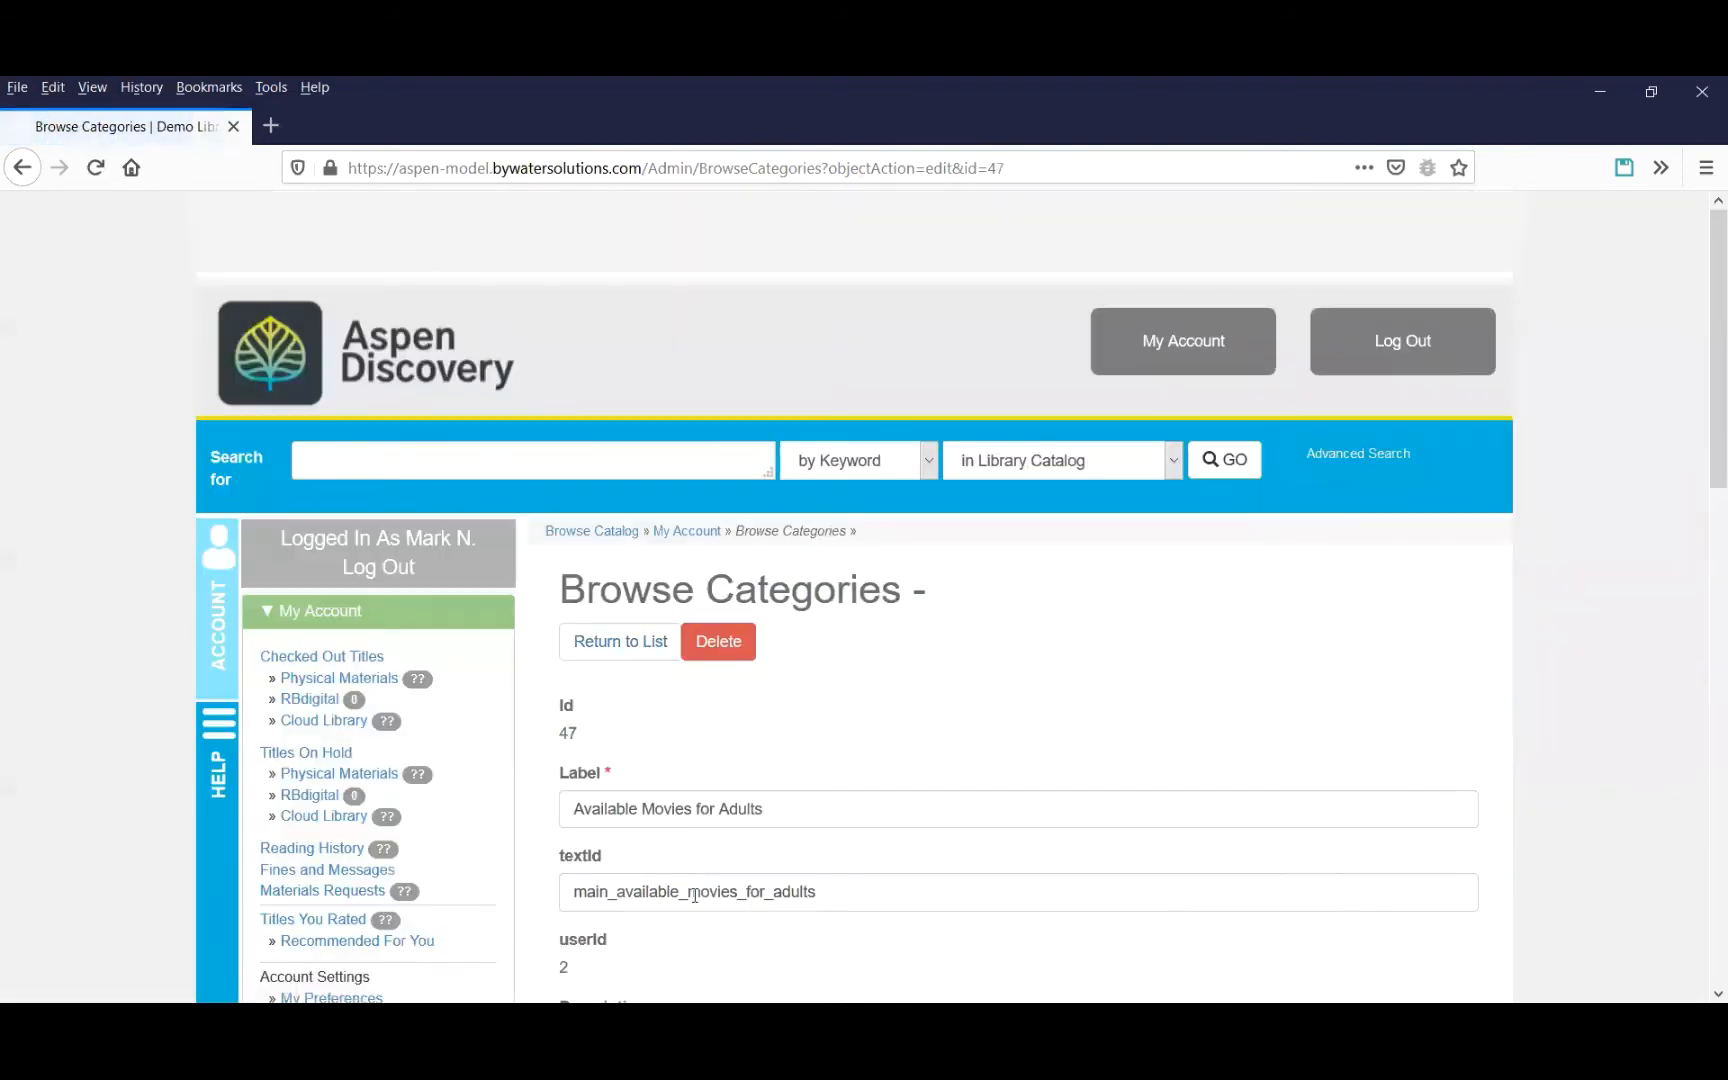
pyautogui.moveTo(720, 809); pyautogui.dragTo(407, 797)
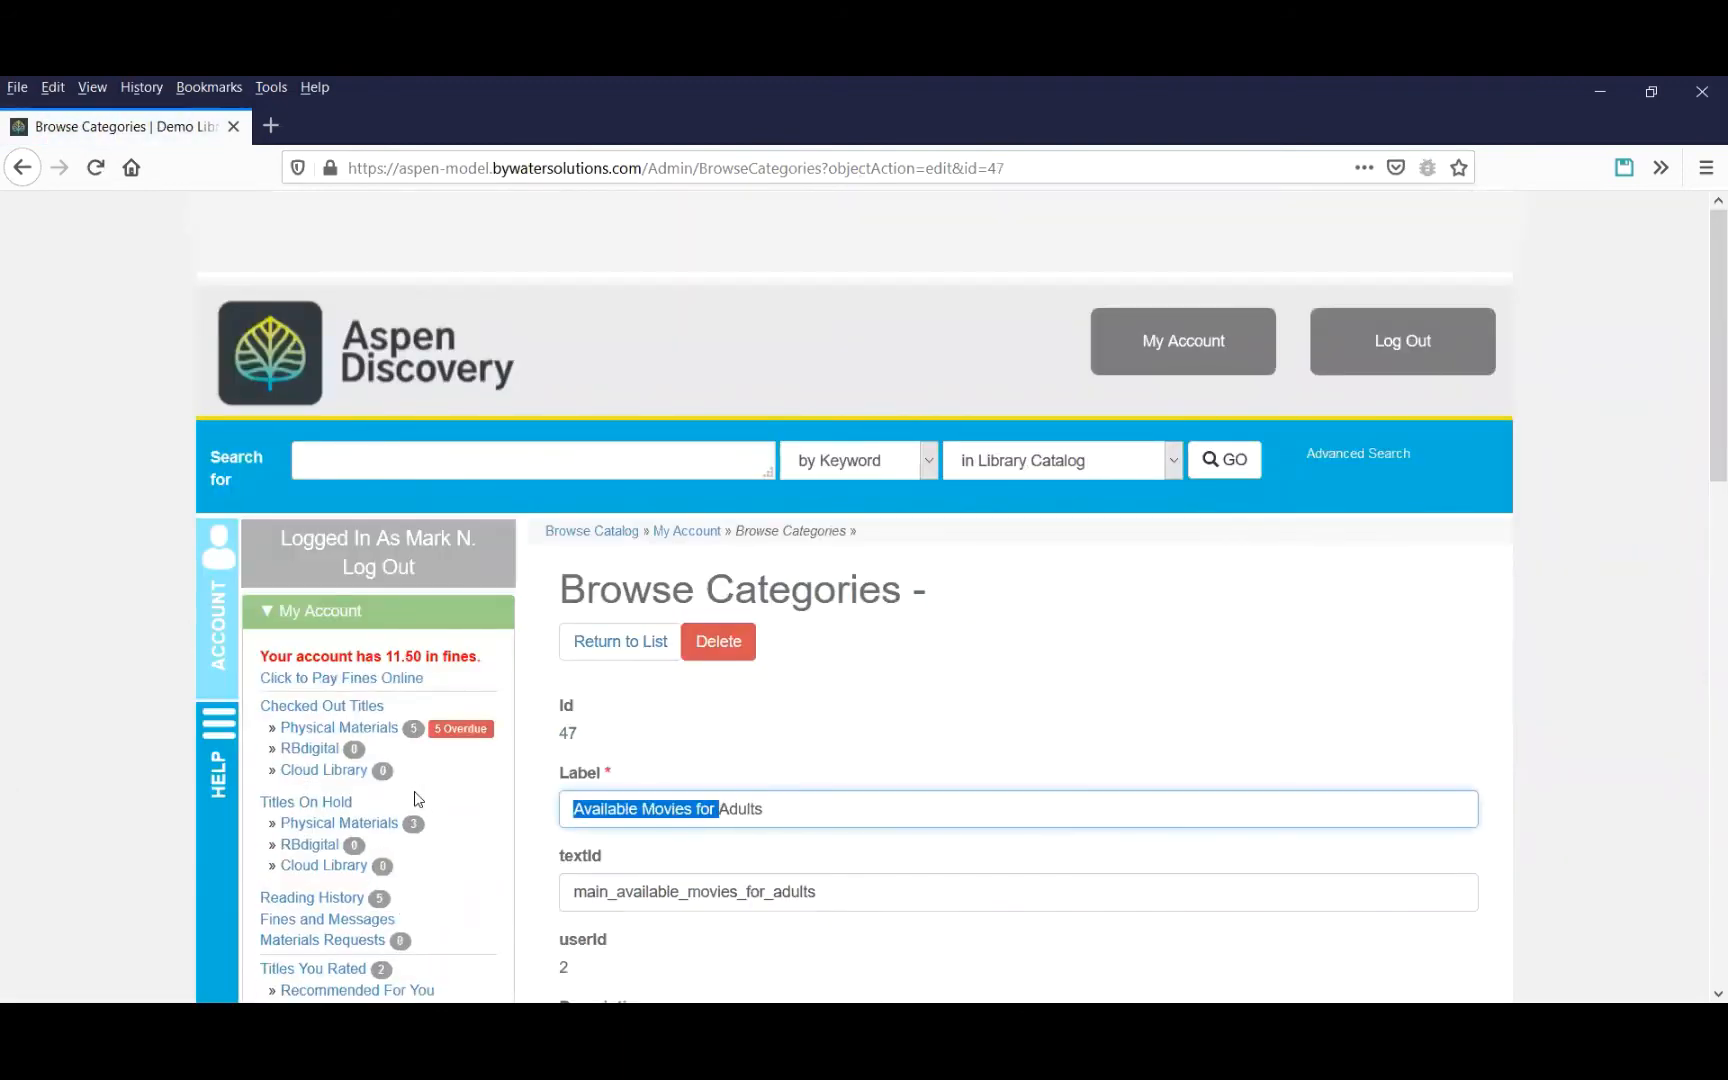
pyautogui.press('BackSpace')
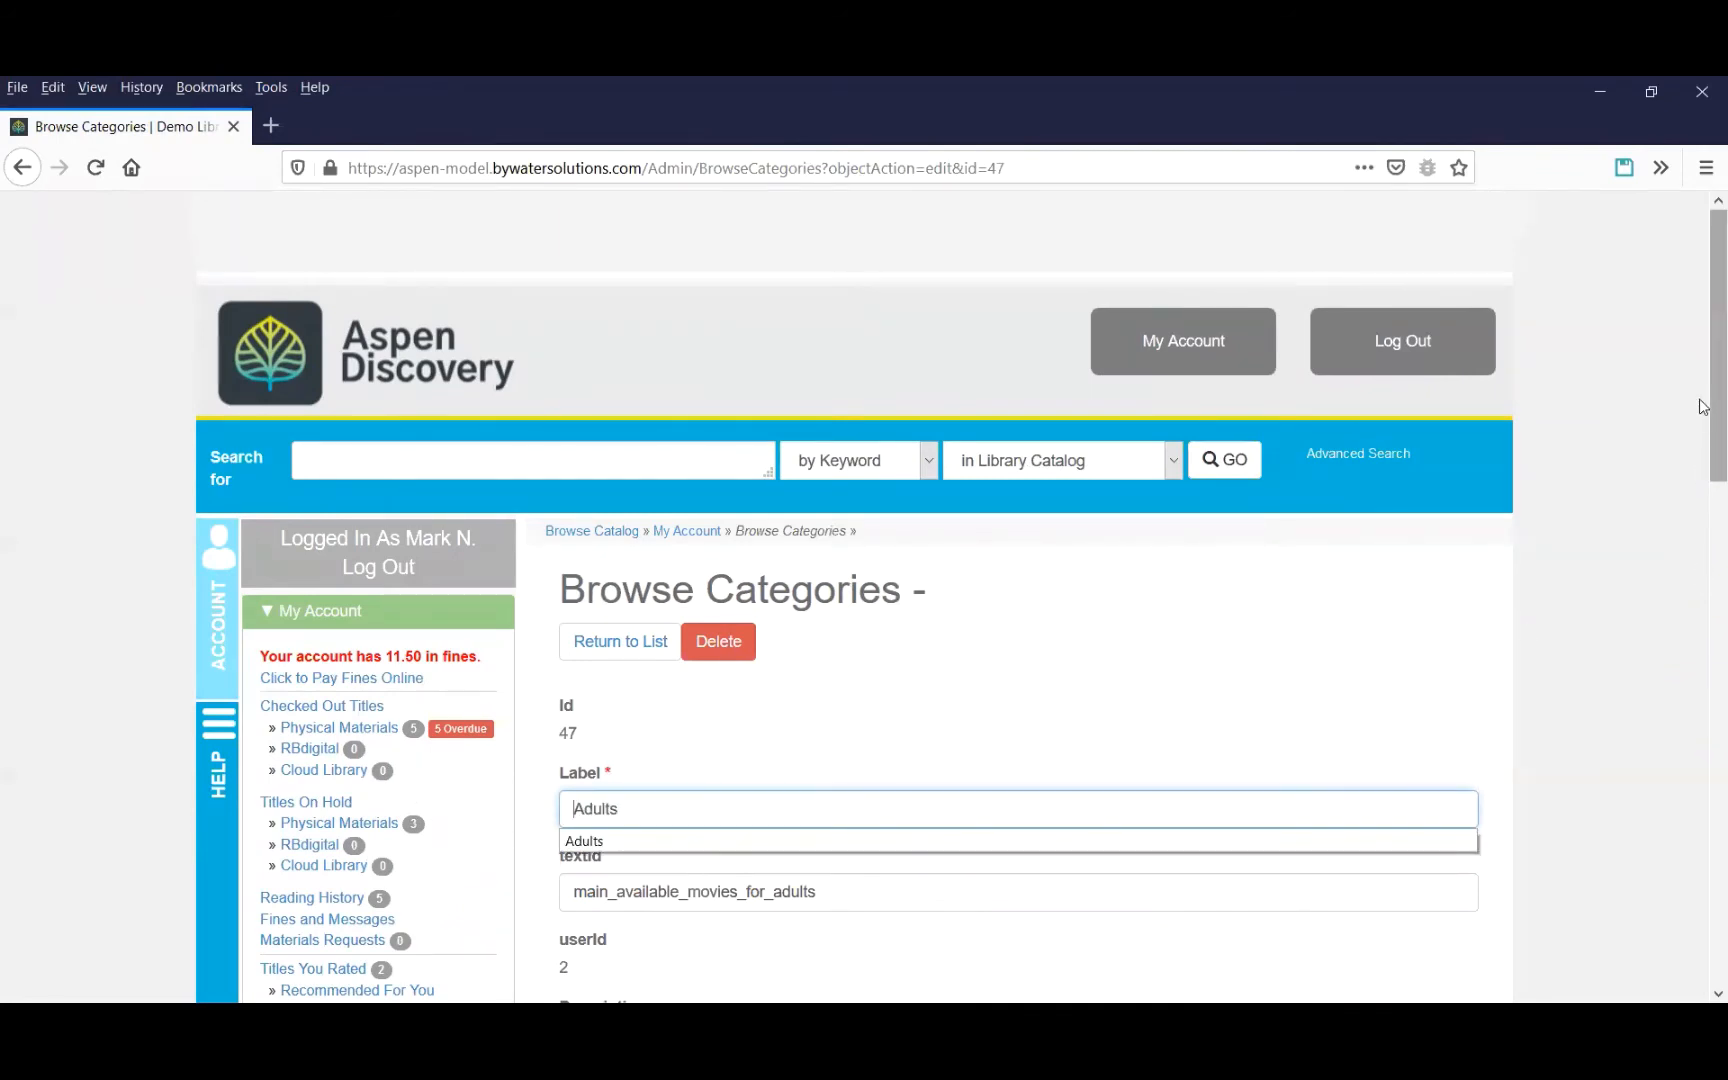
pyautogui.scroll(-12, 1670, 500)
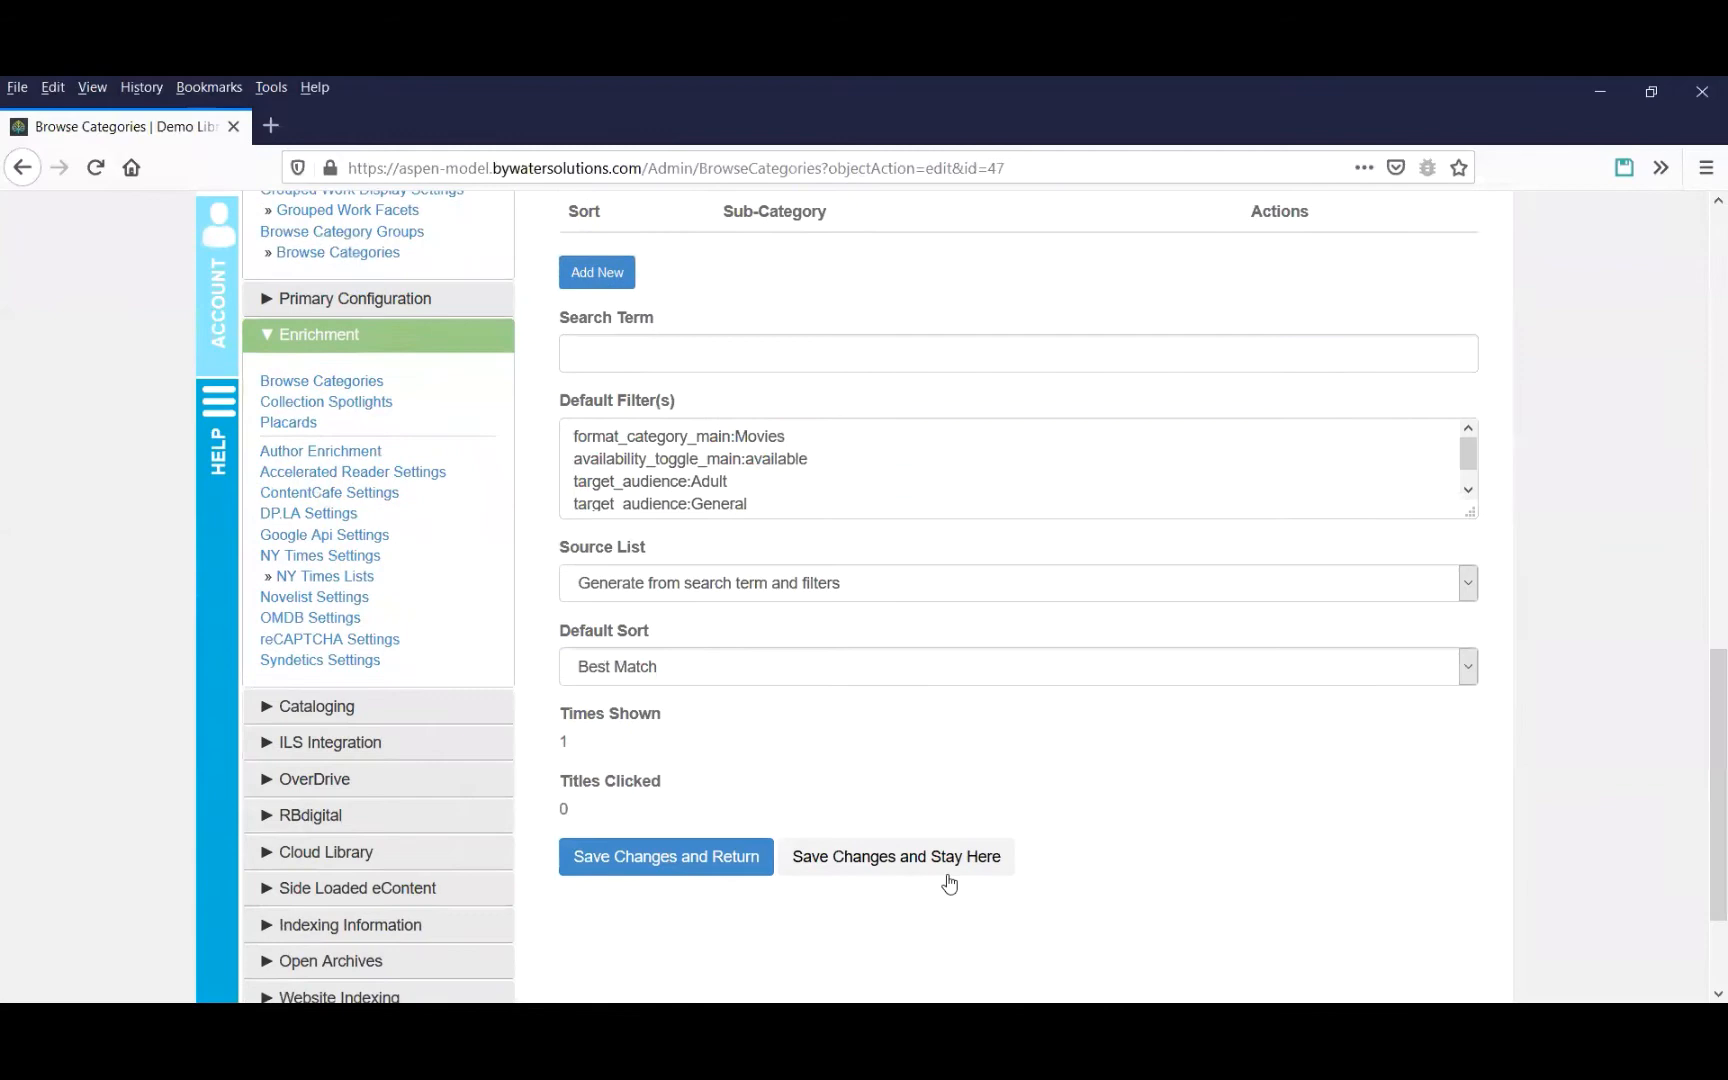
pyautogui.click(726, 856)
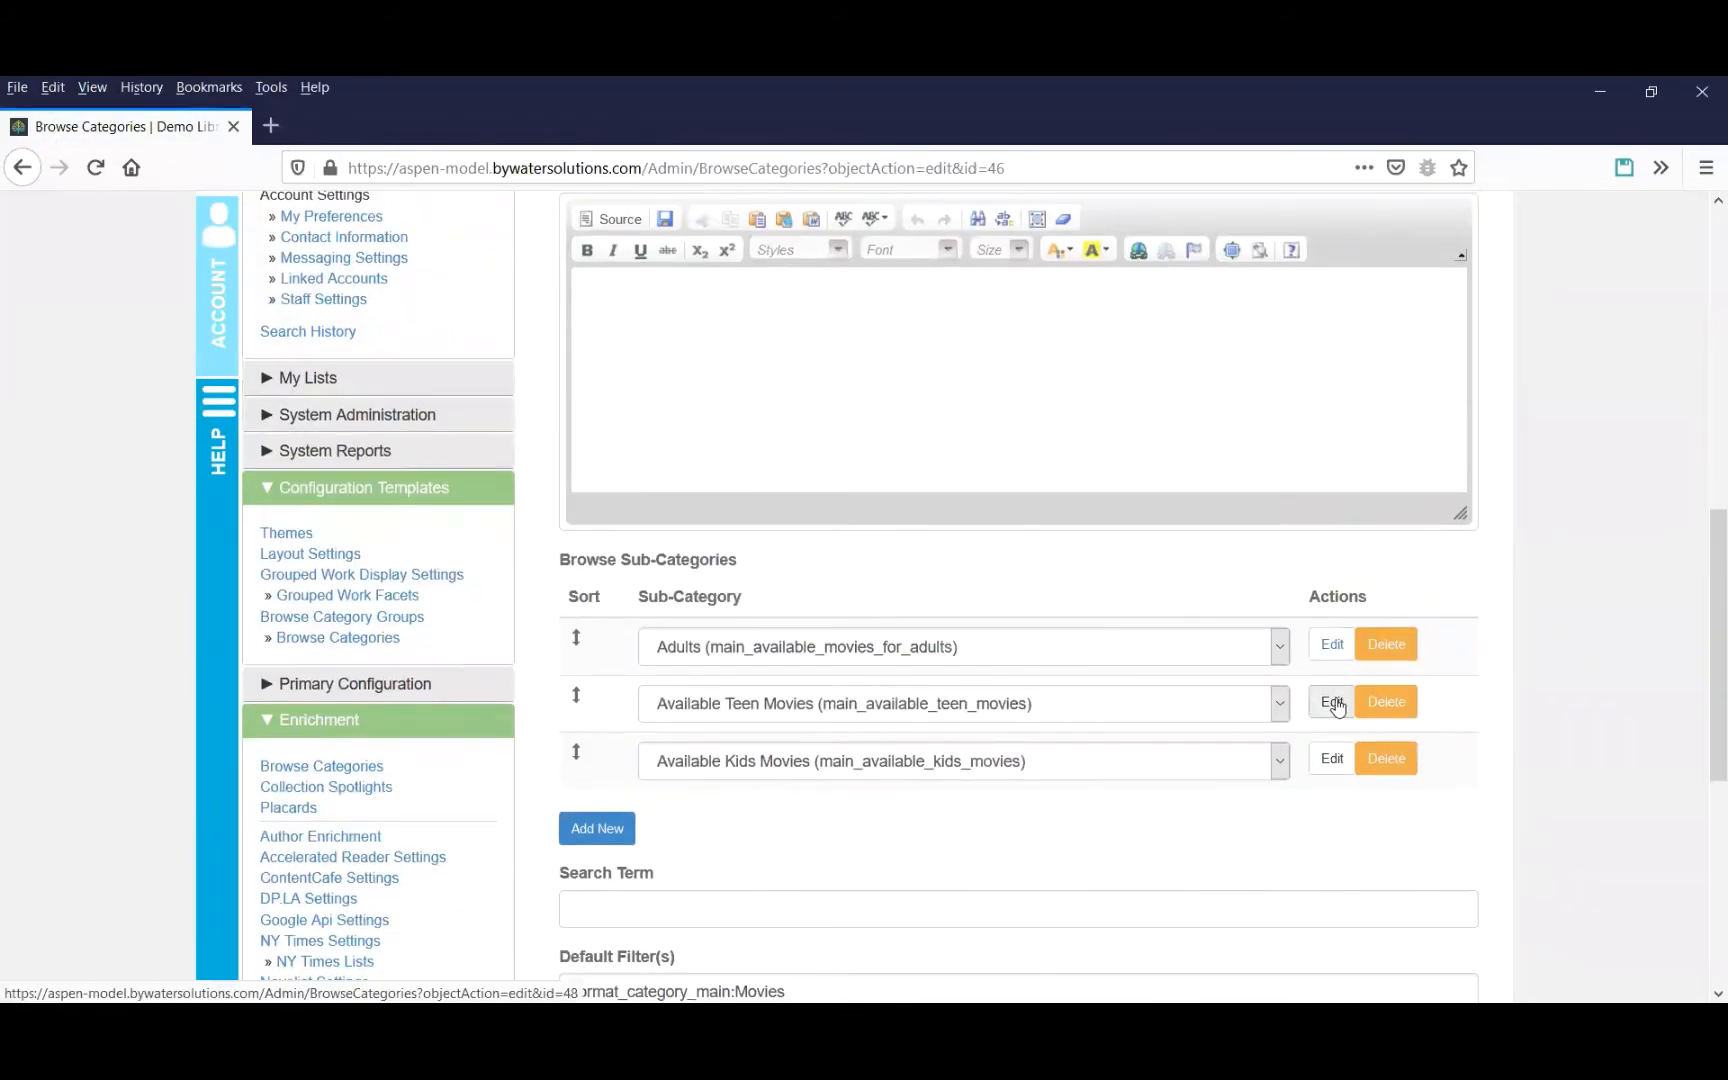
# Rename the Available Teen Movies sub-category to Teen and save it.
pyautogui.click(1333, 703)
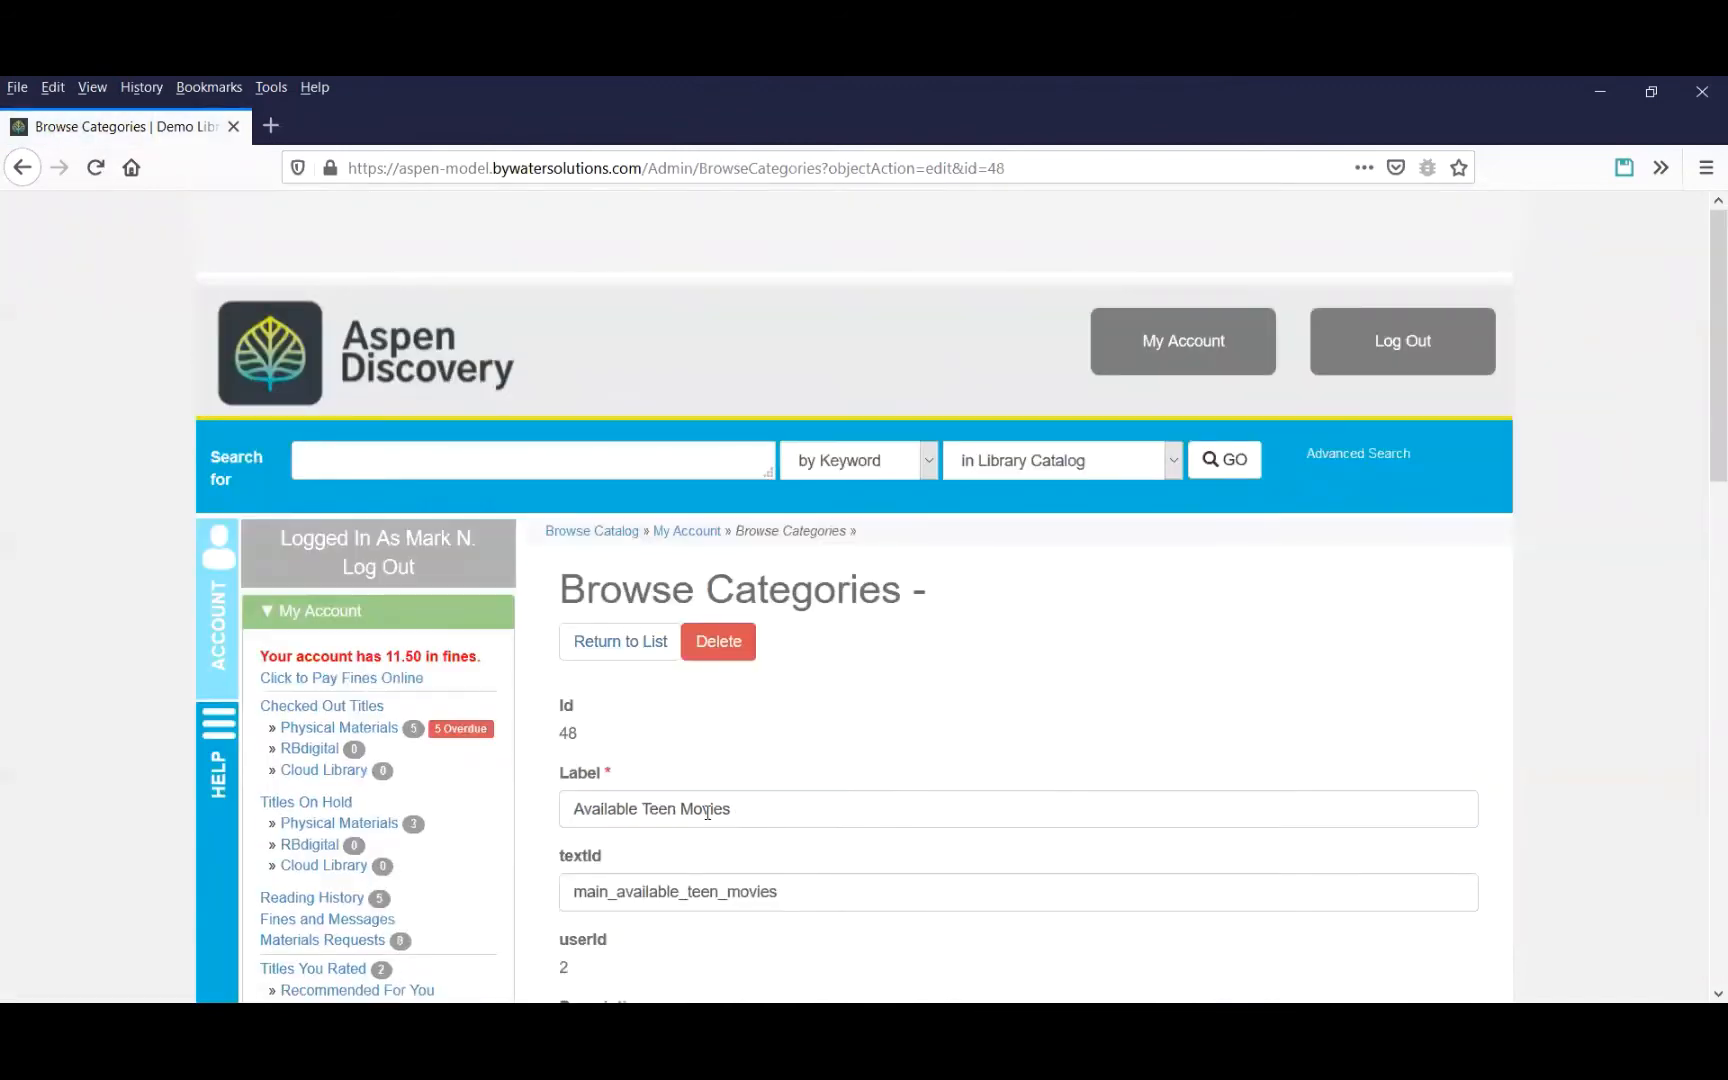
pyautogui.moveTo(770, 818); pyautogui.dragTo(457, 787)
pyautogui.write('T')
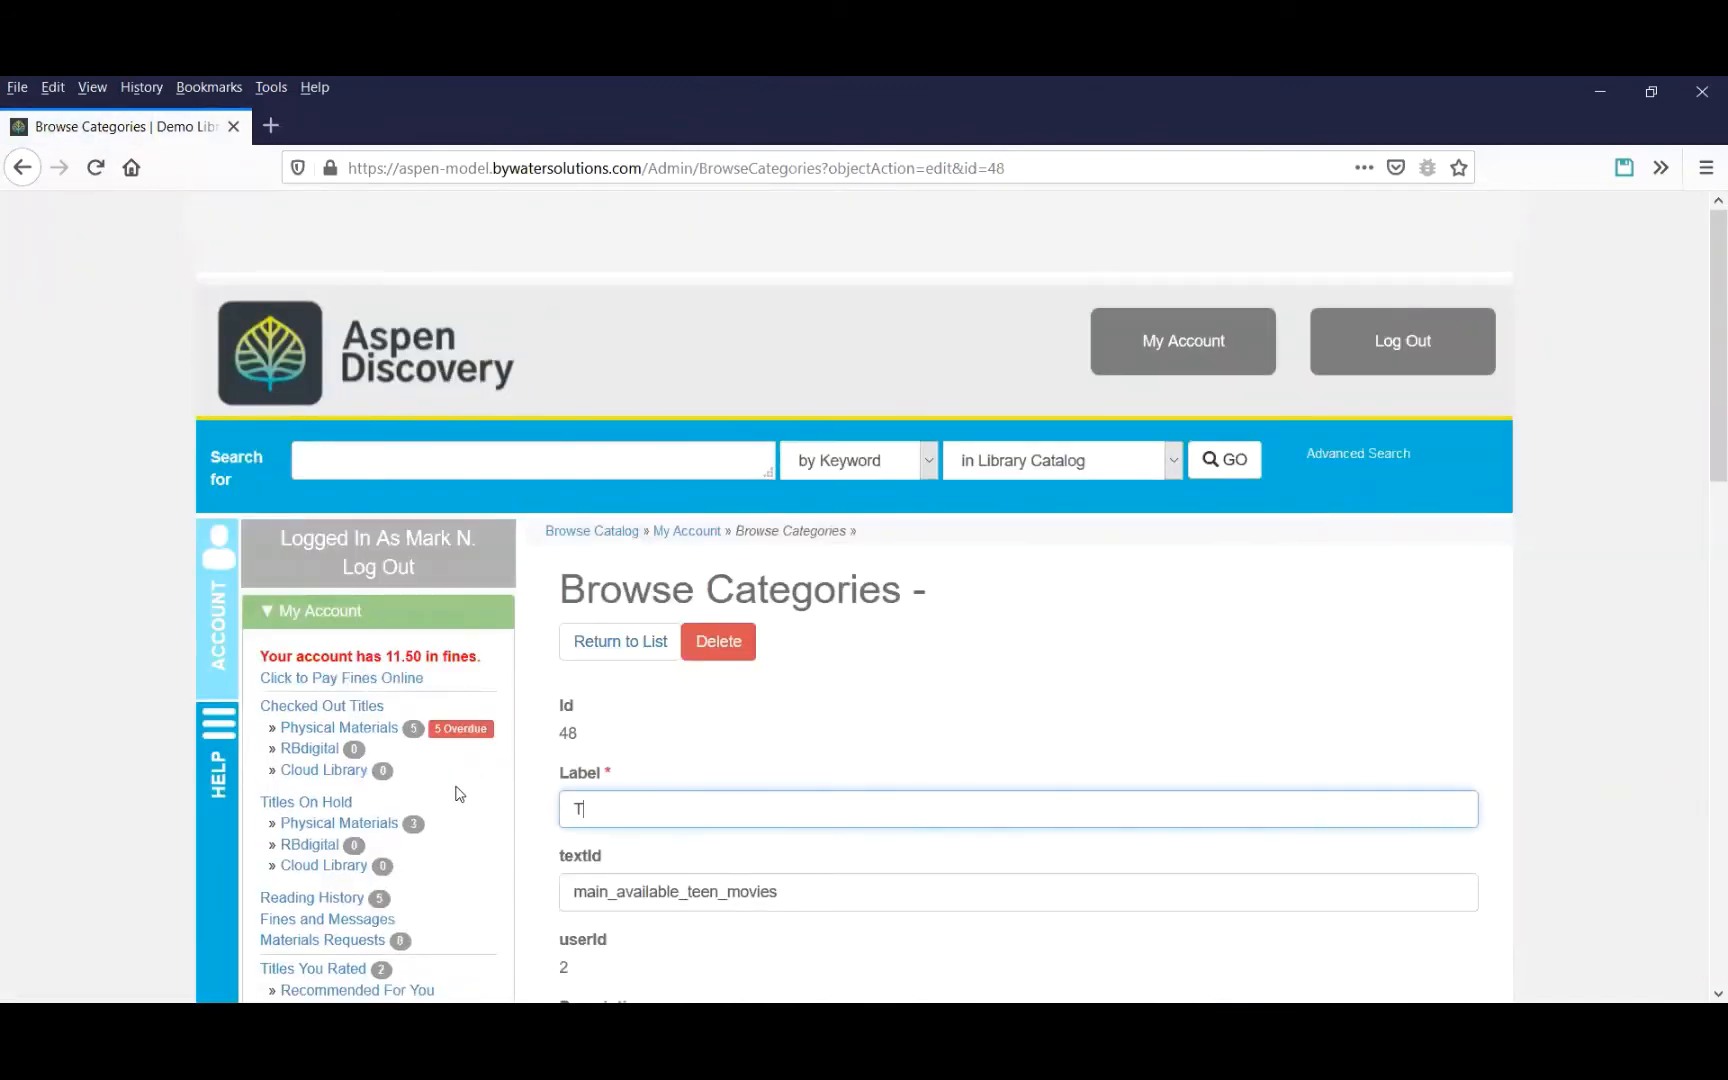
pyautogui.write('een')
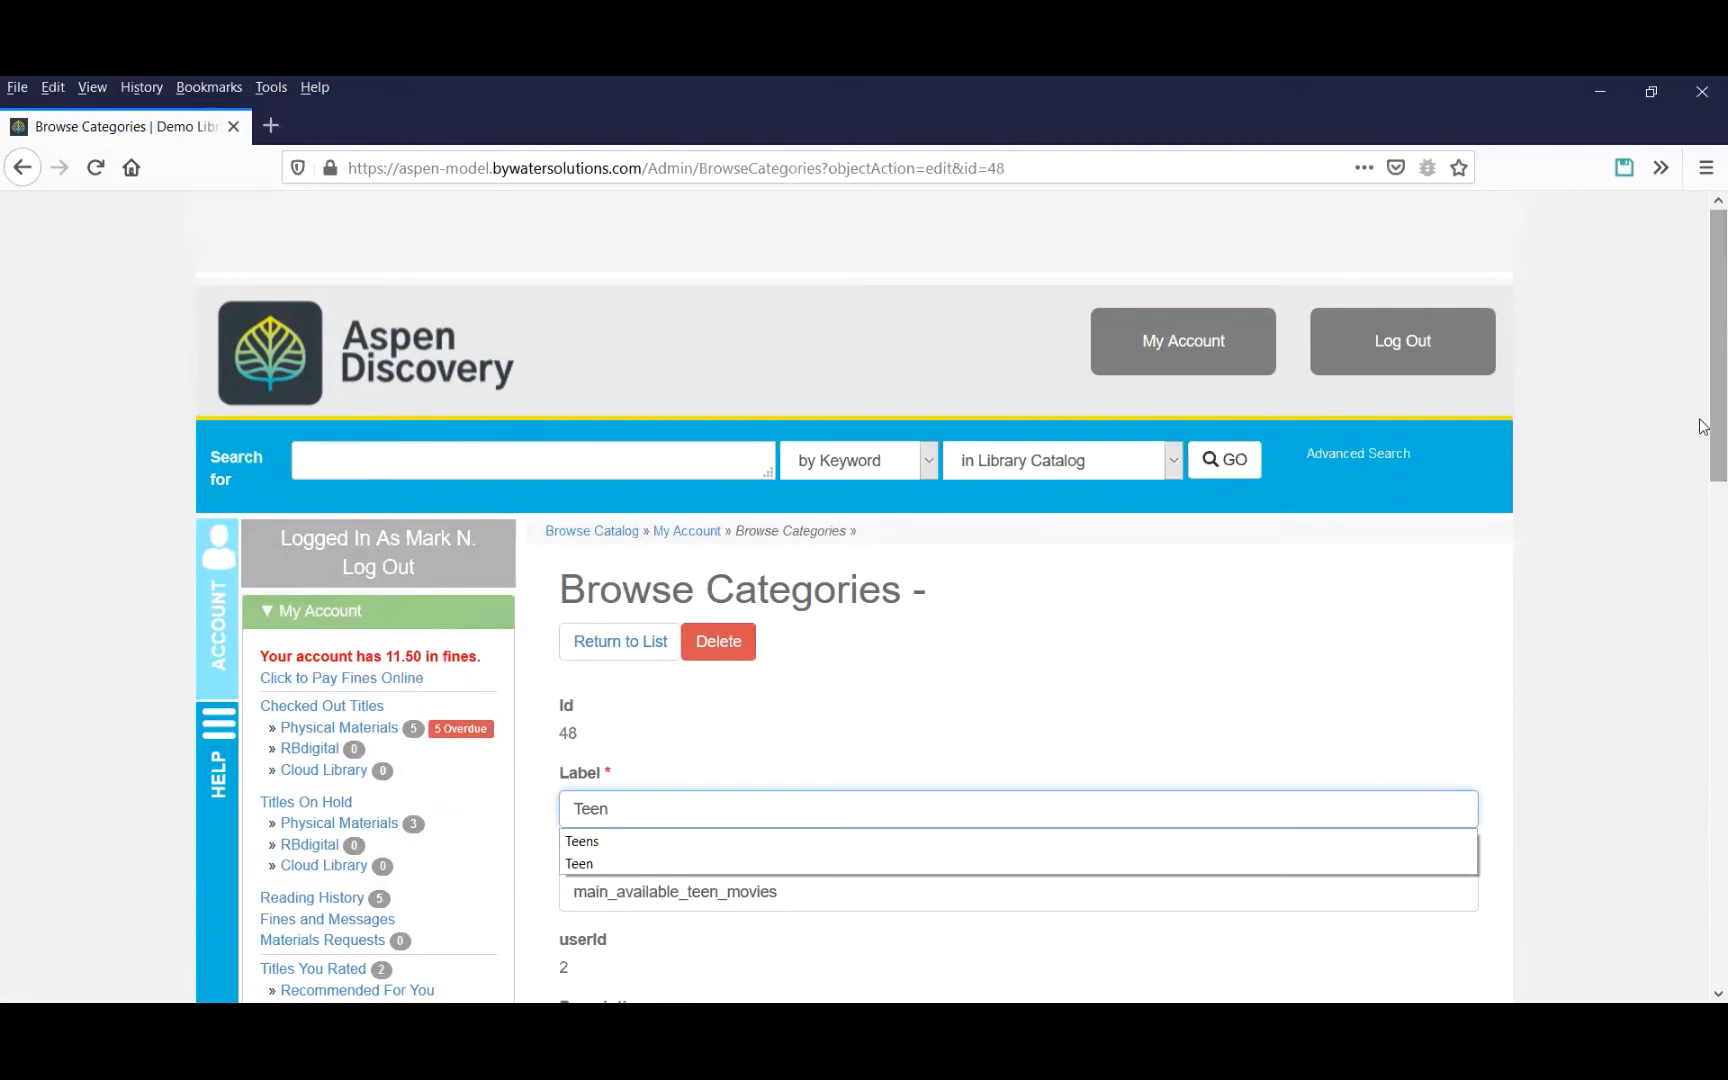
pyautogui.moveTo(1711, 432); pyautogui.dragTo(1711, 940)
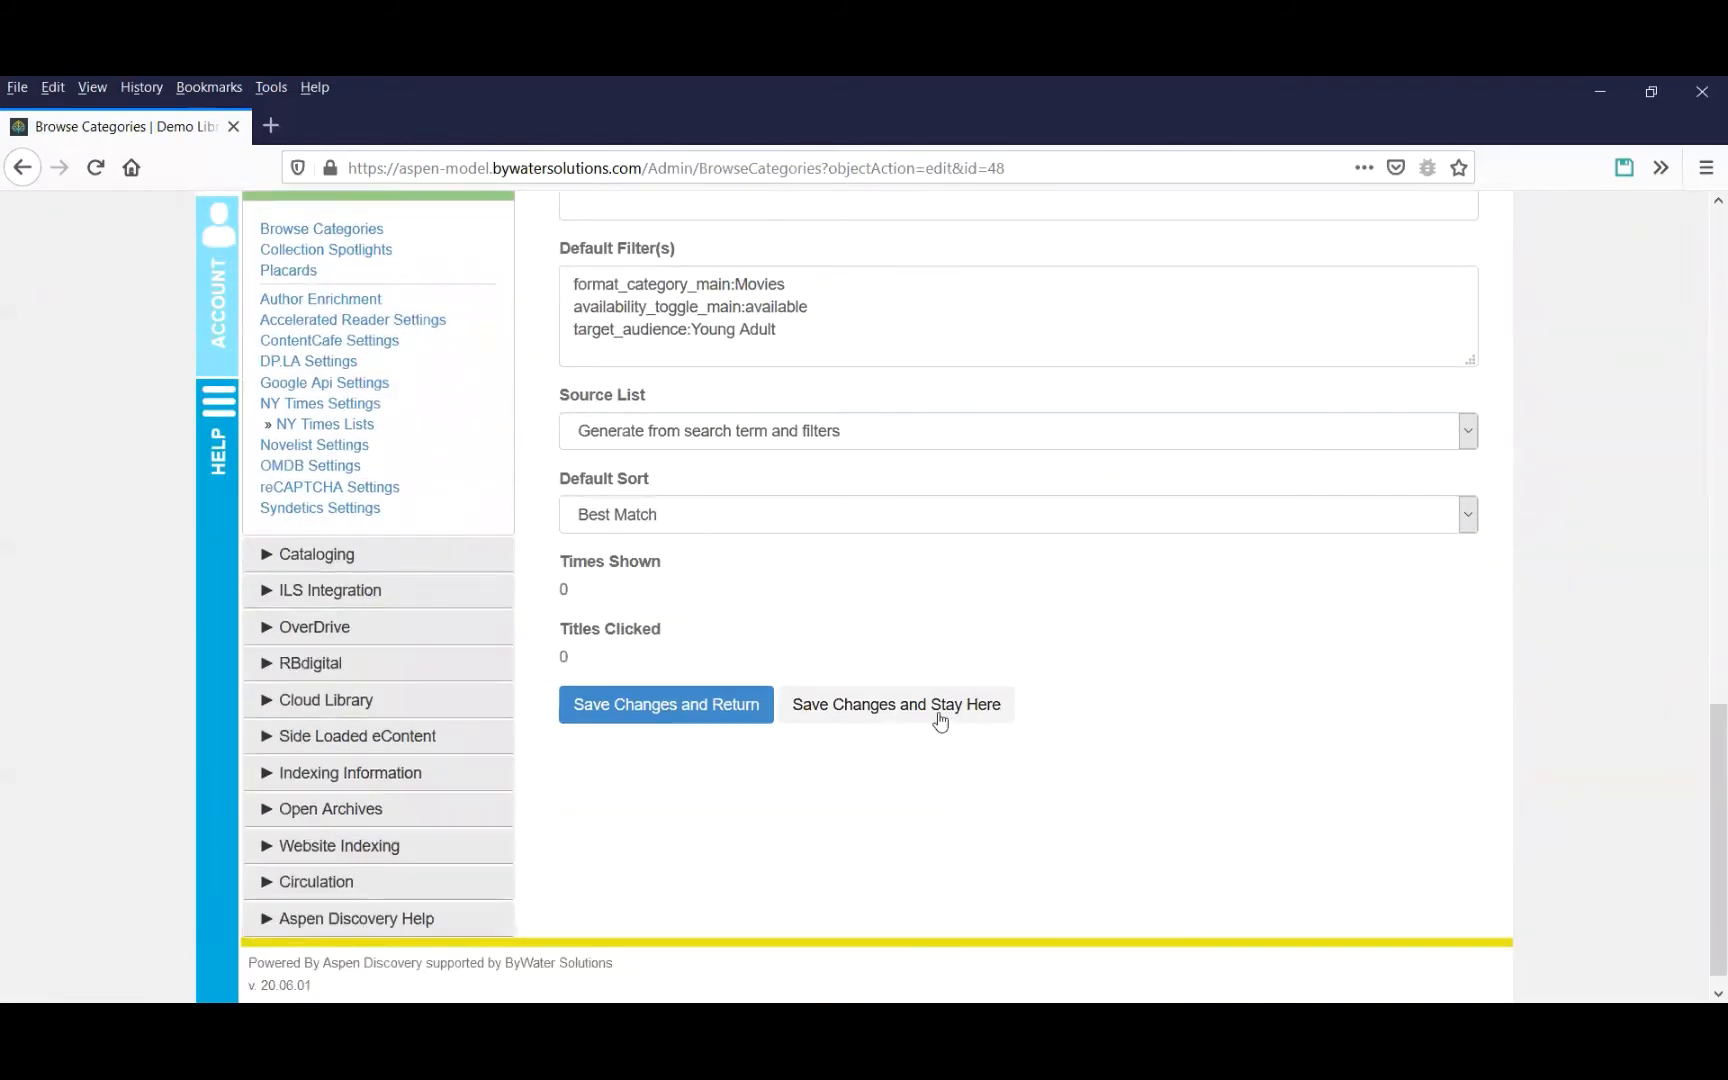
pyautogui.click(752, 708)
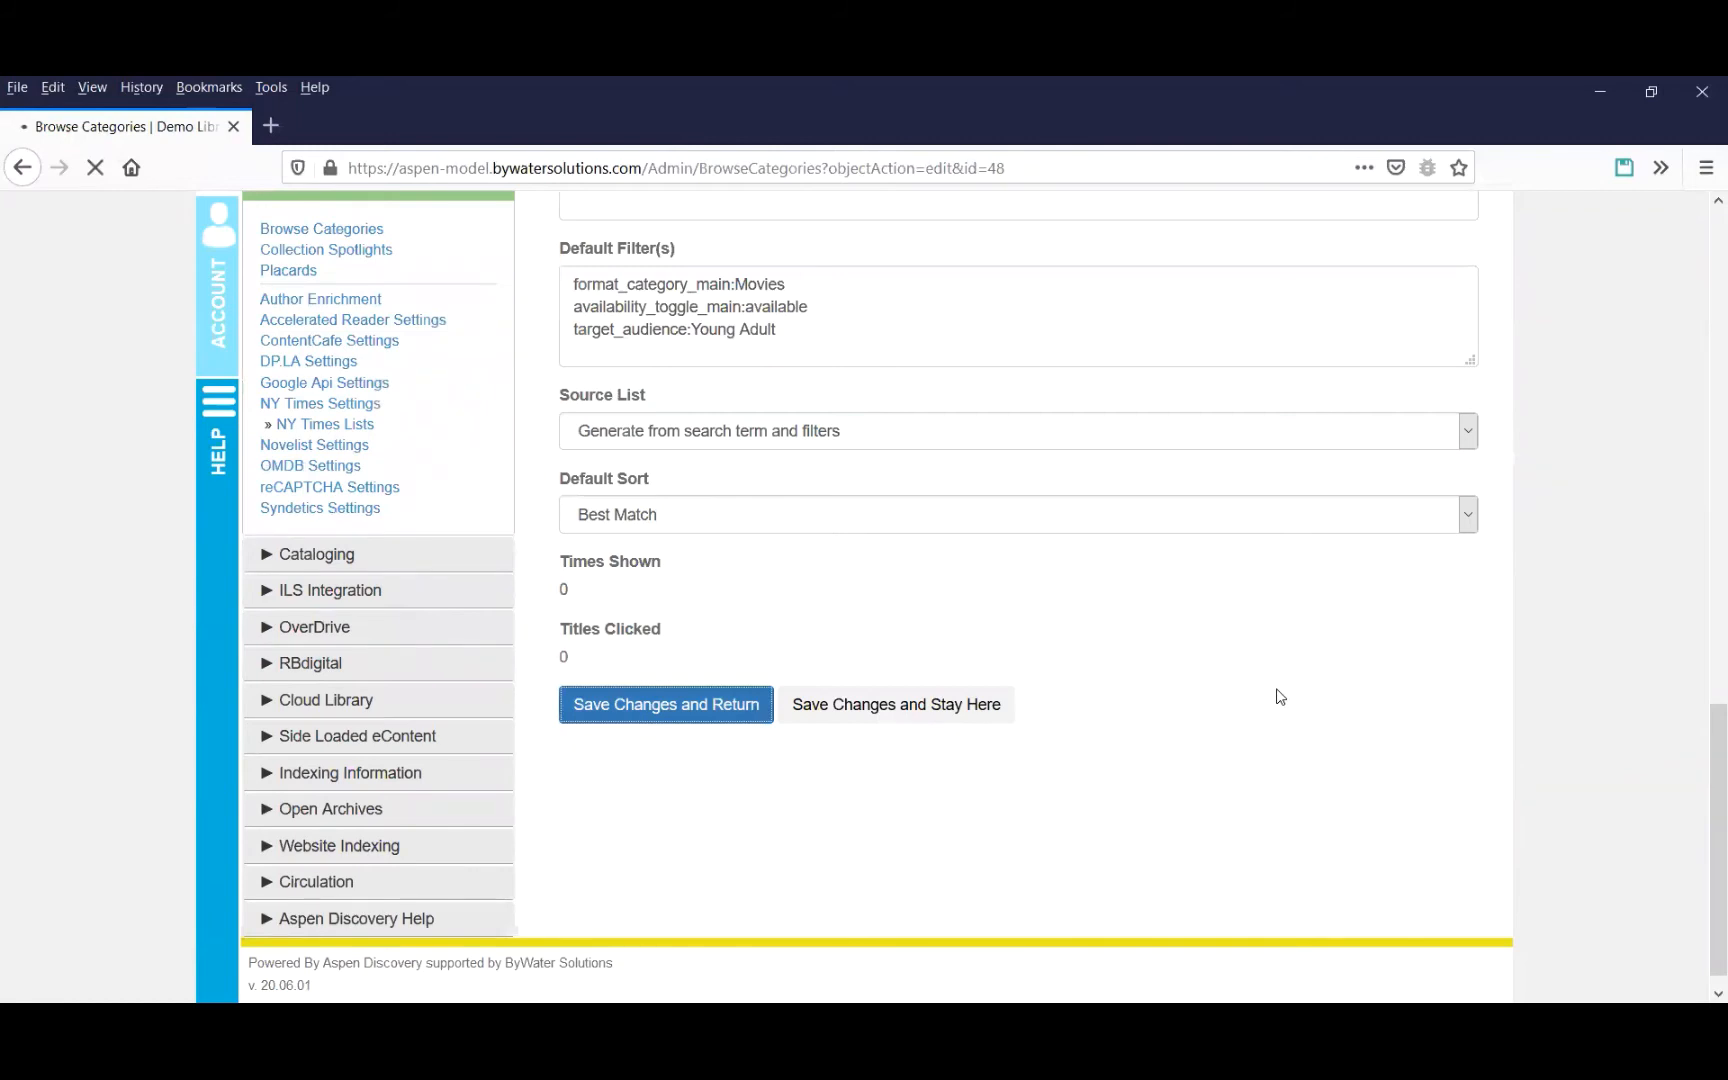
# Rename the Available Kids Movies sub-category to Kids and save it.
pyautogui.scroll(-10, 1268, 705)
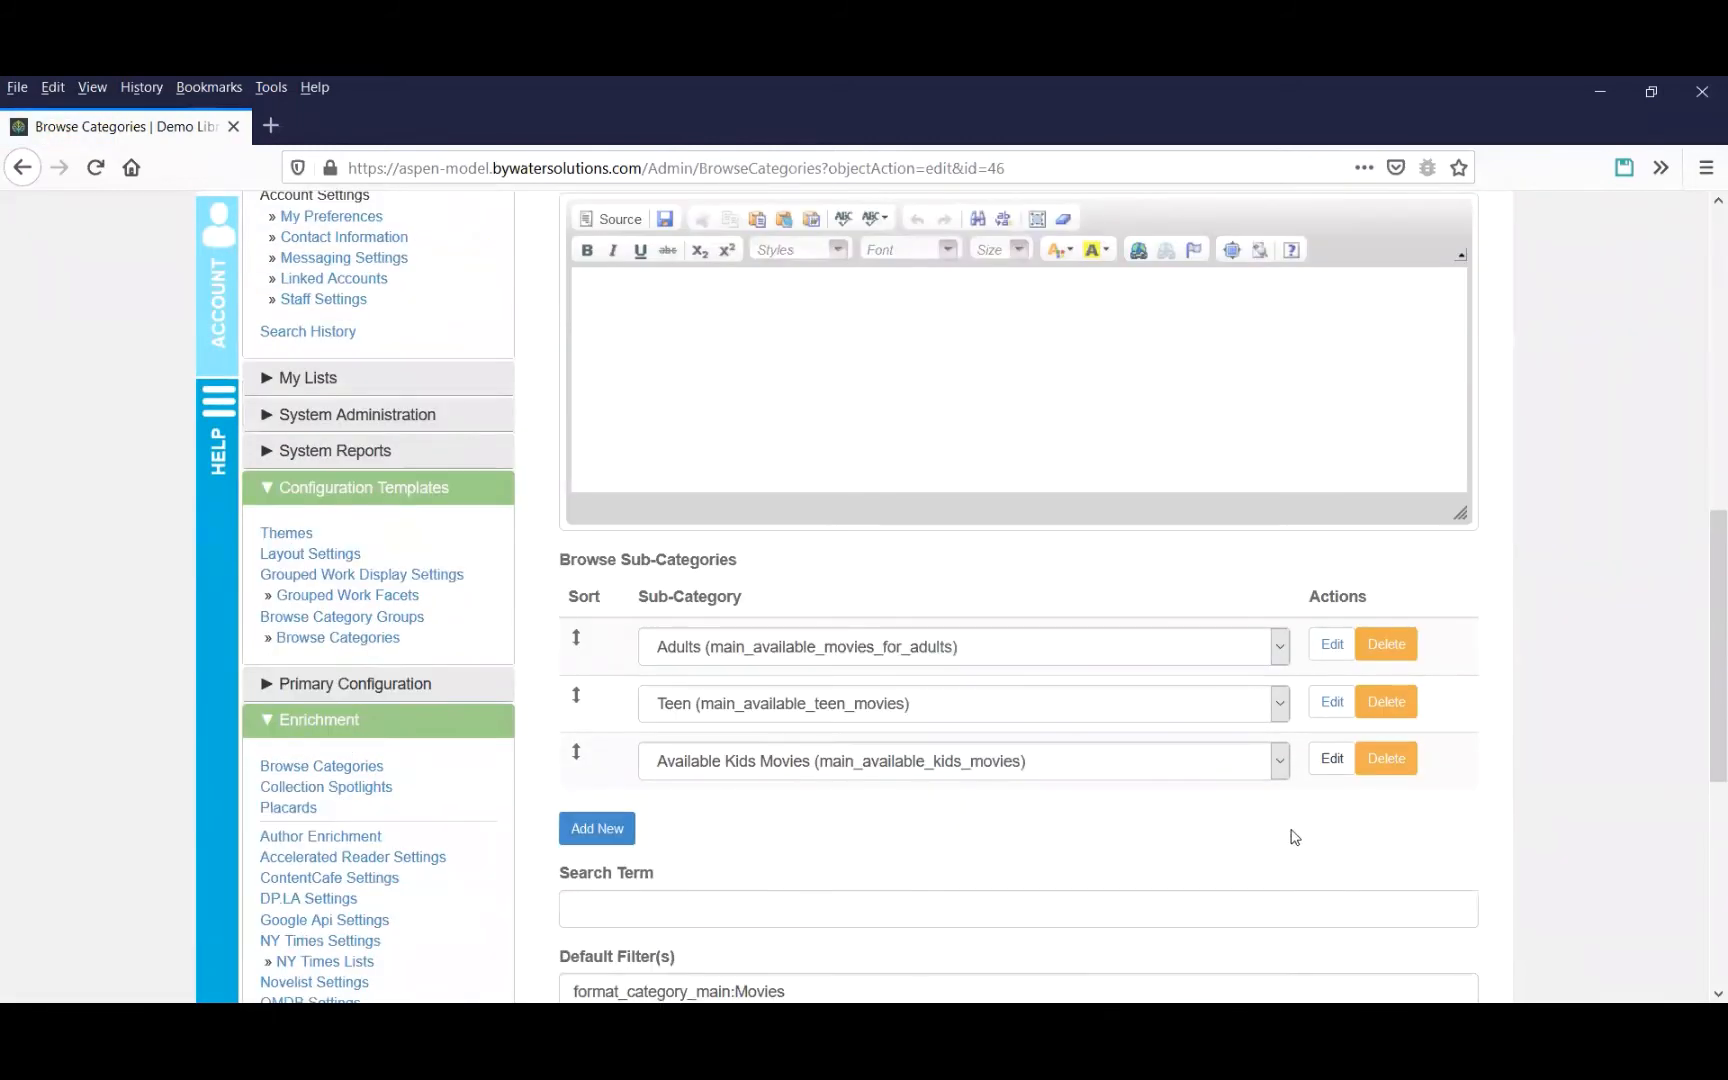
pyautogui.click(1314, 752)
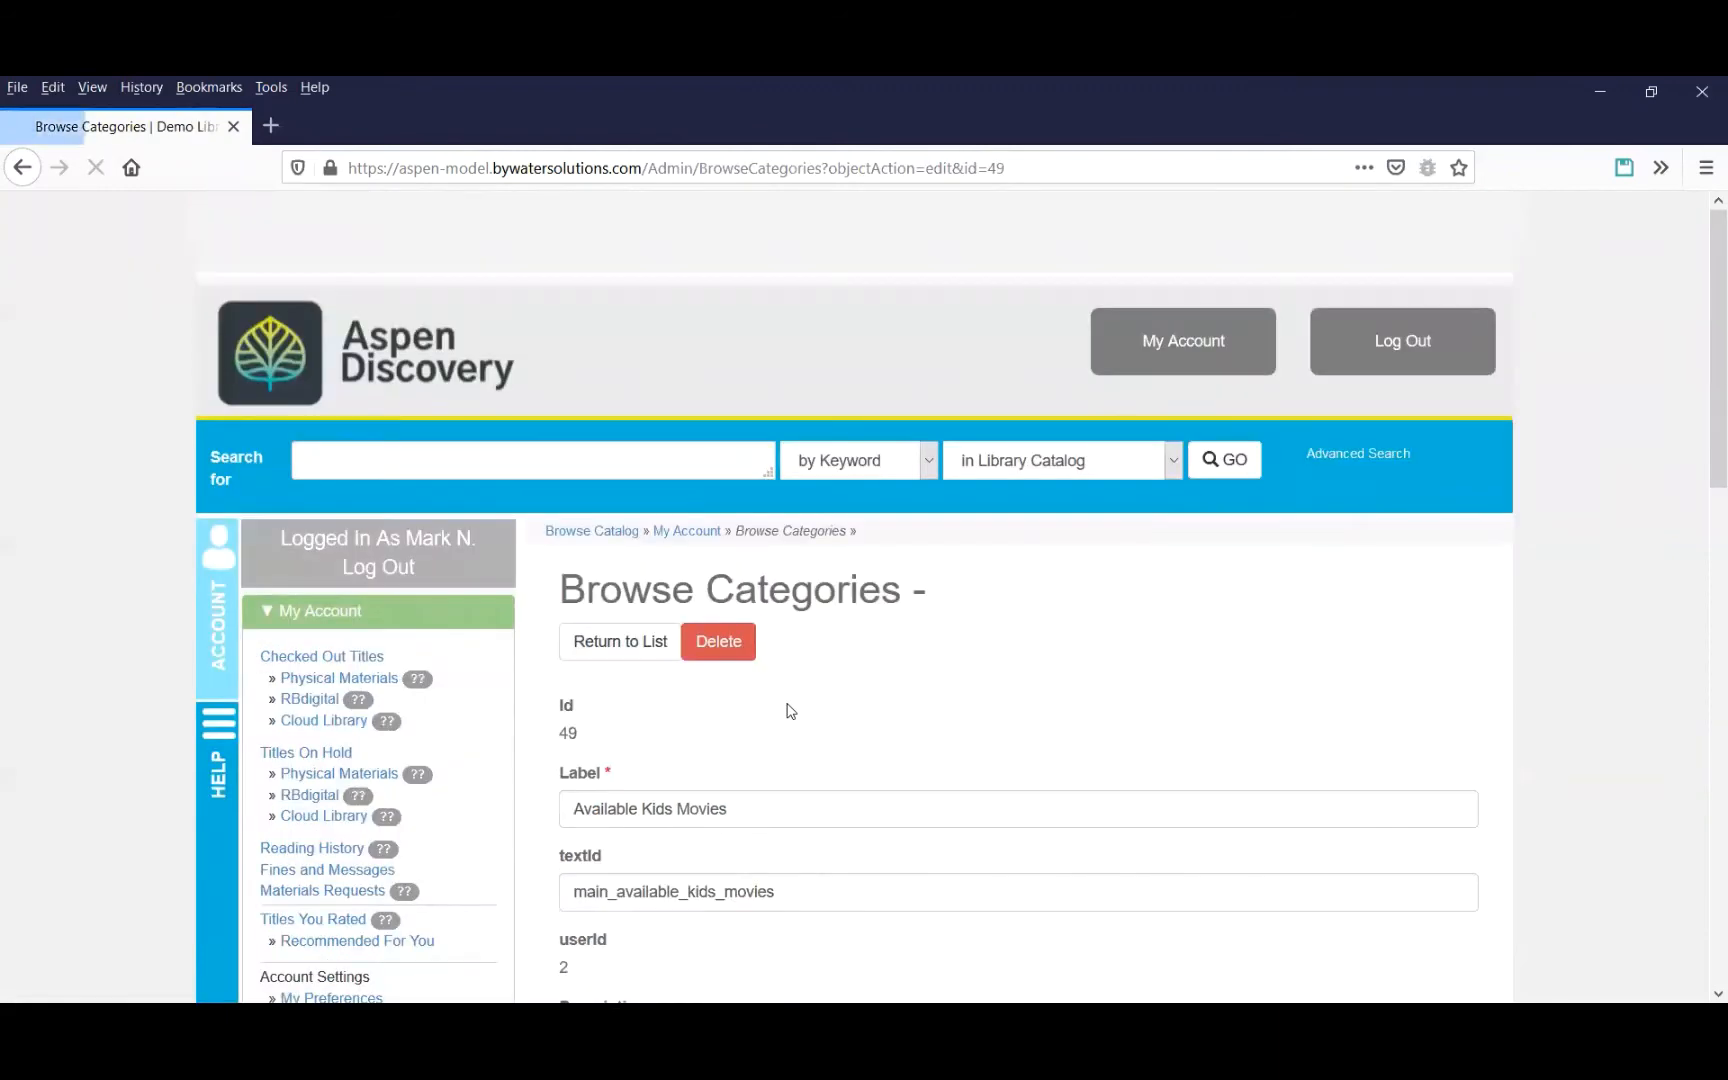
pyautogui.scroll(-5, 790, 710)
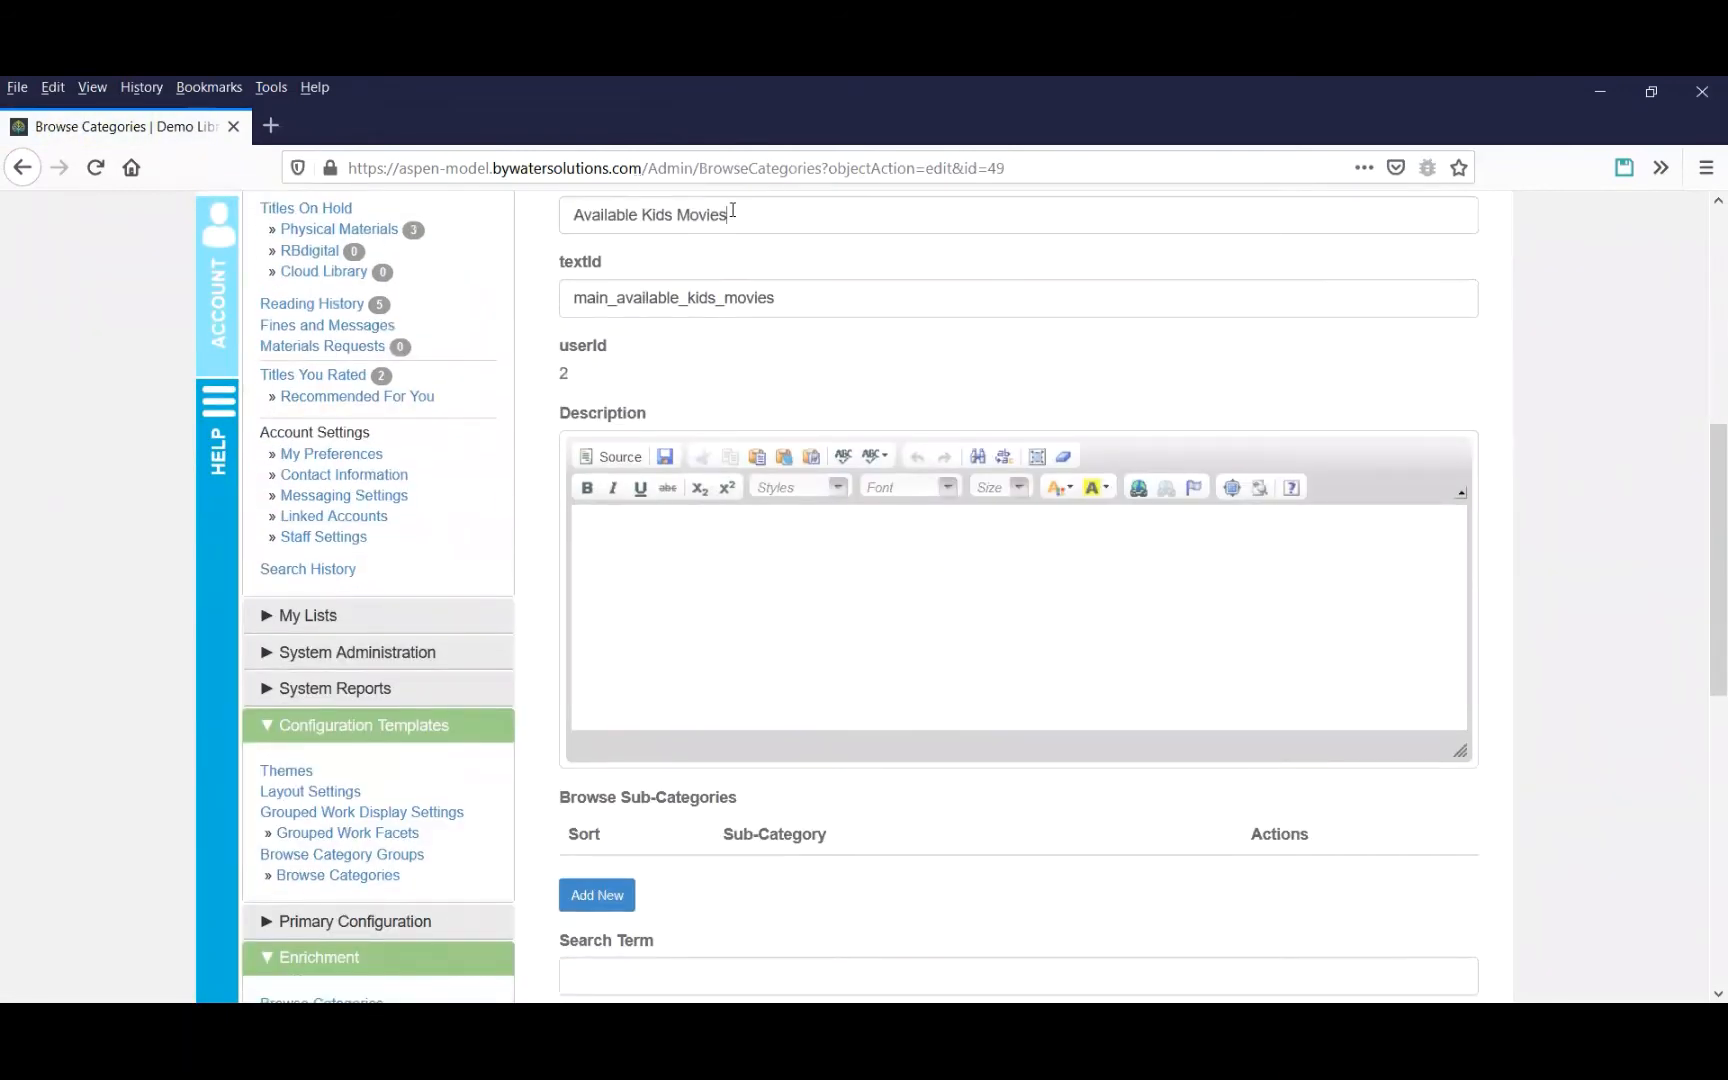
pyautogui.tripleClick(732, 212)
pyautogui.write('Kids')
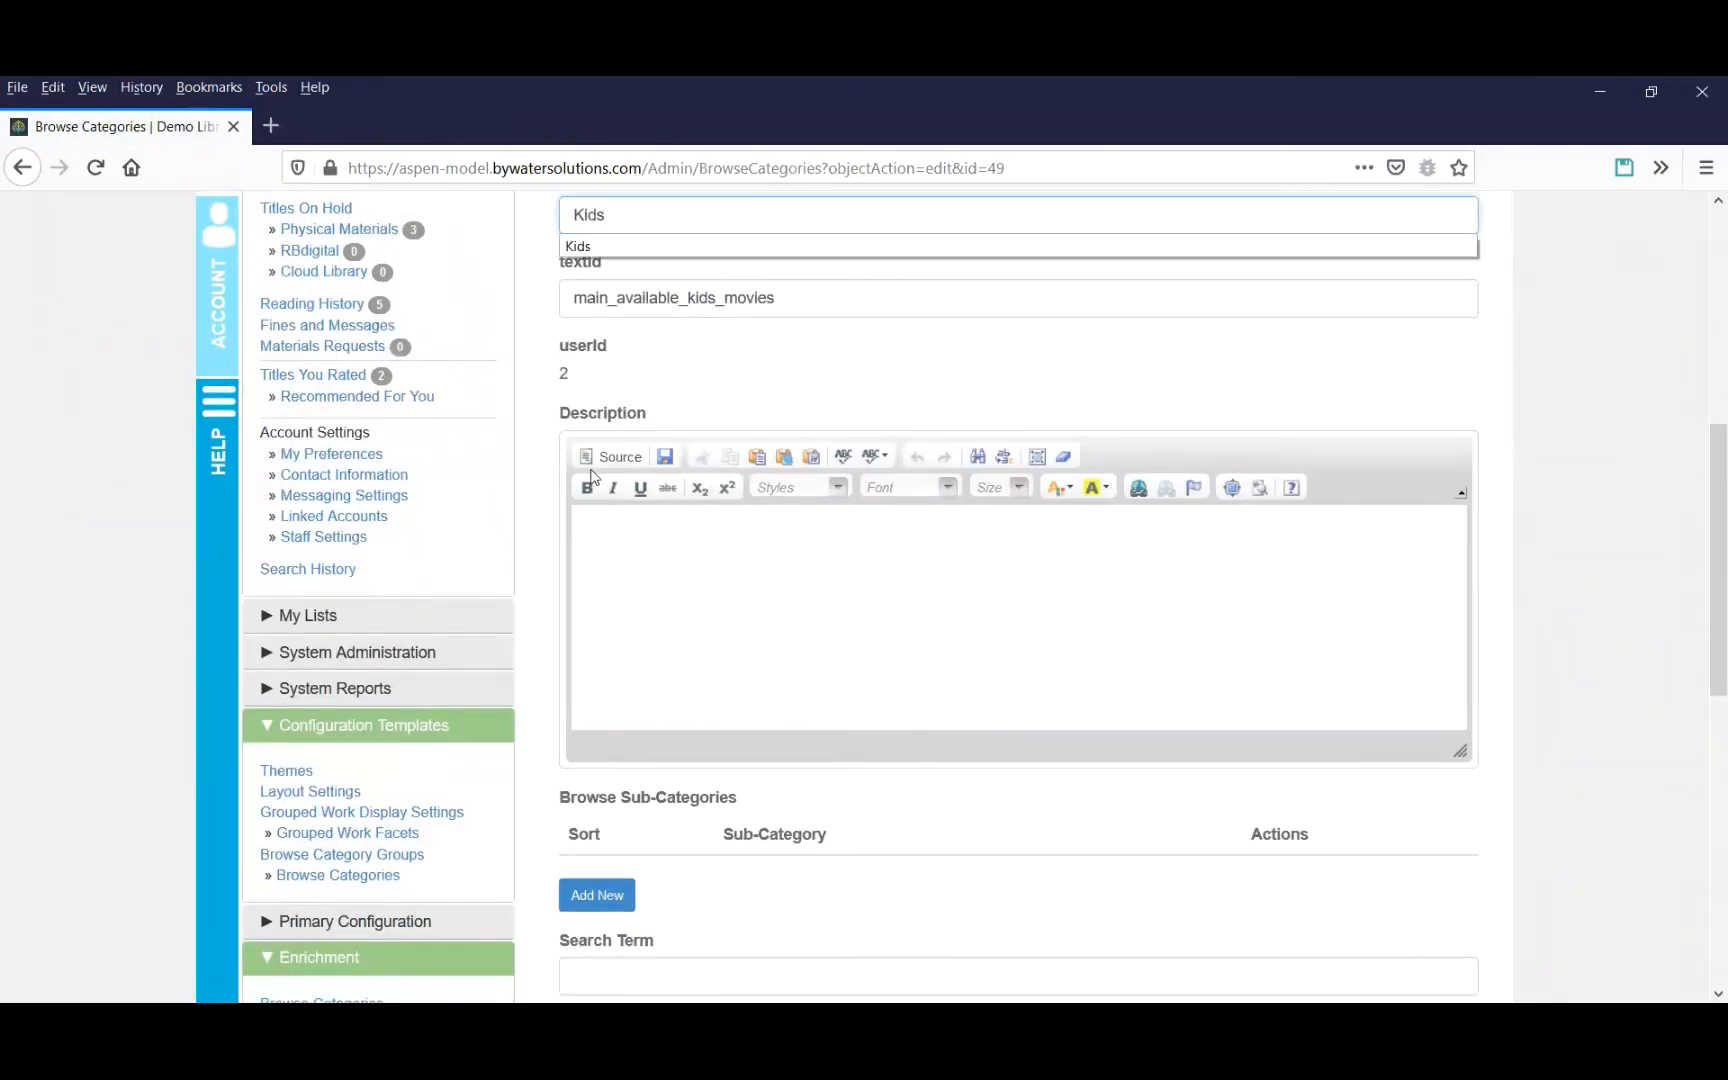
pyautogui.scroll(-7, 816, 600)
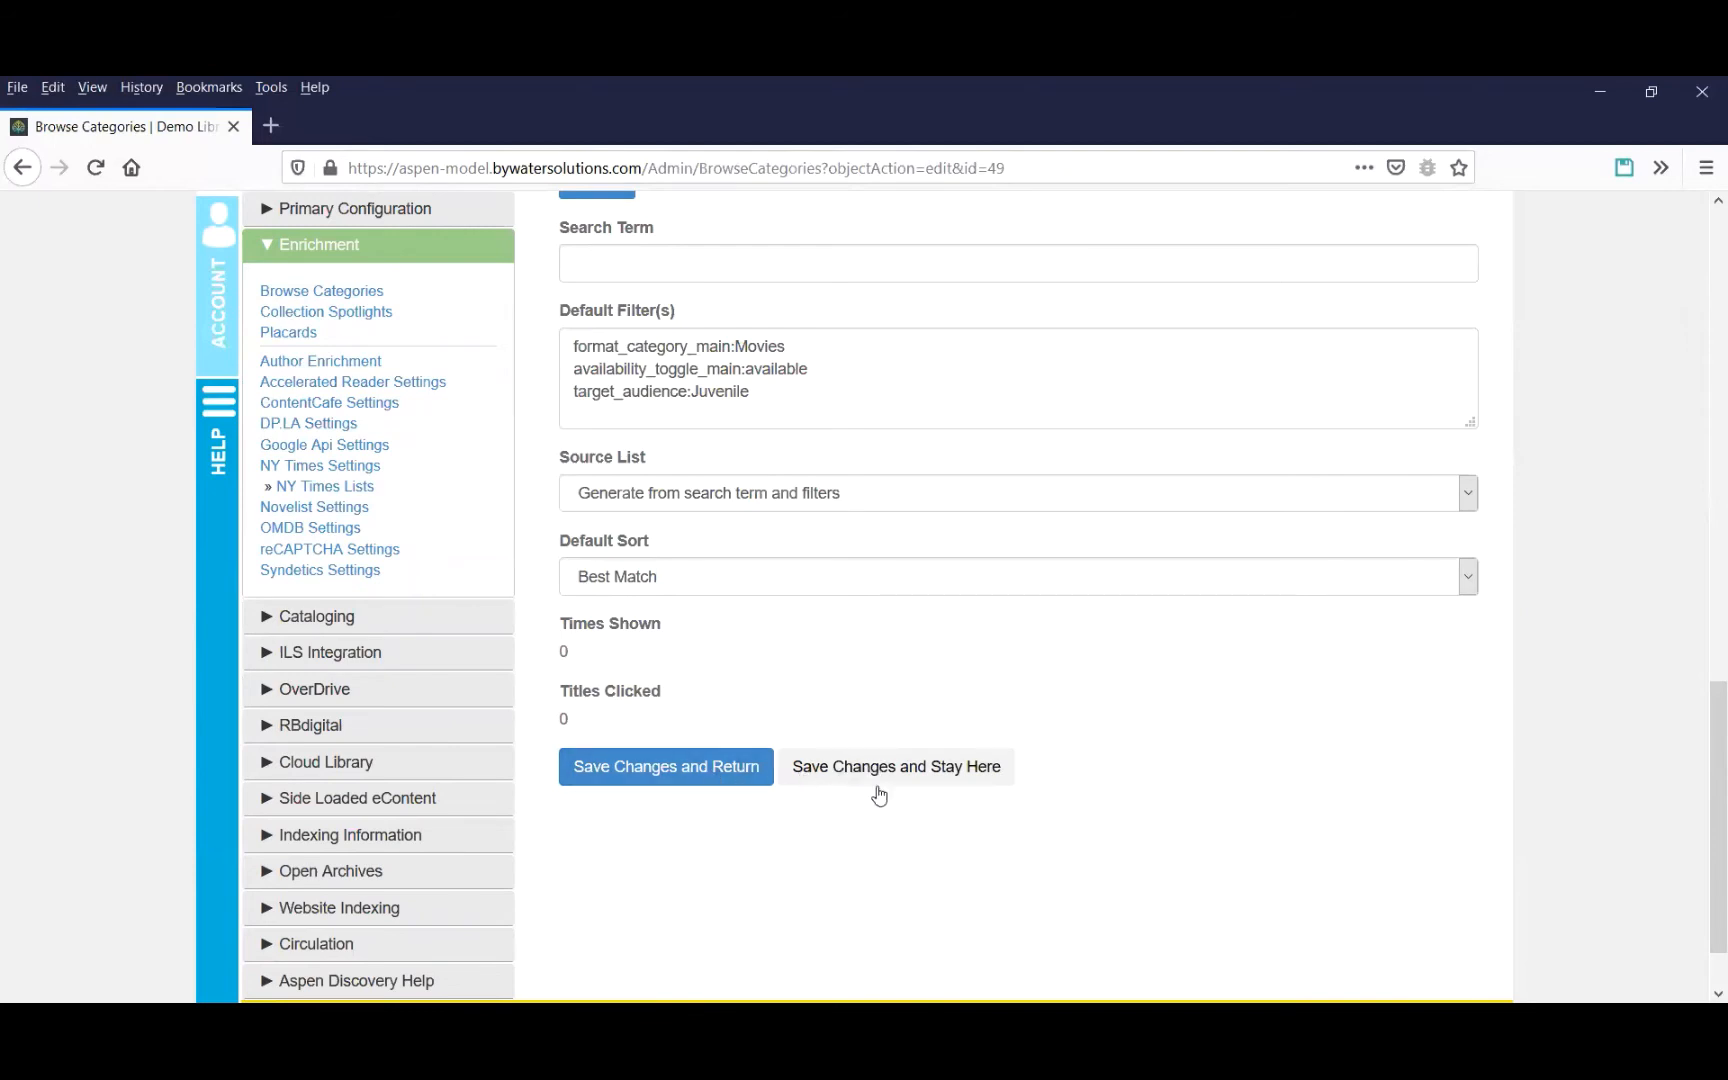
pyautogui.click(694, 770)
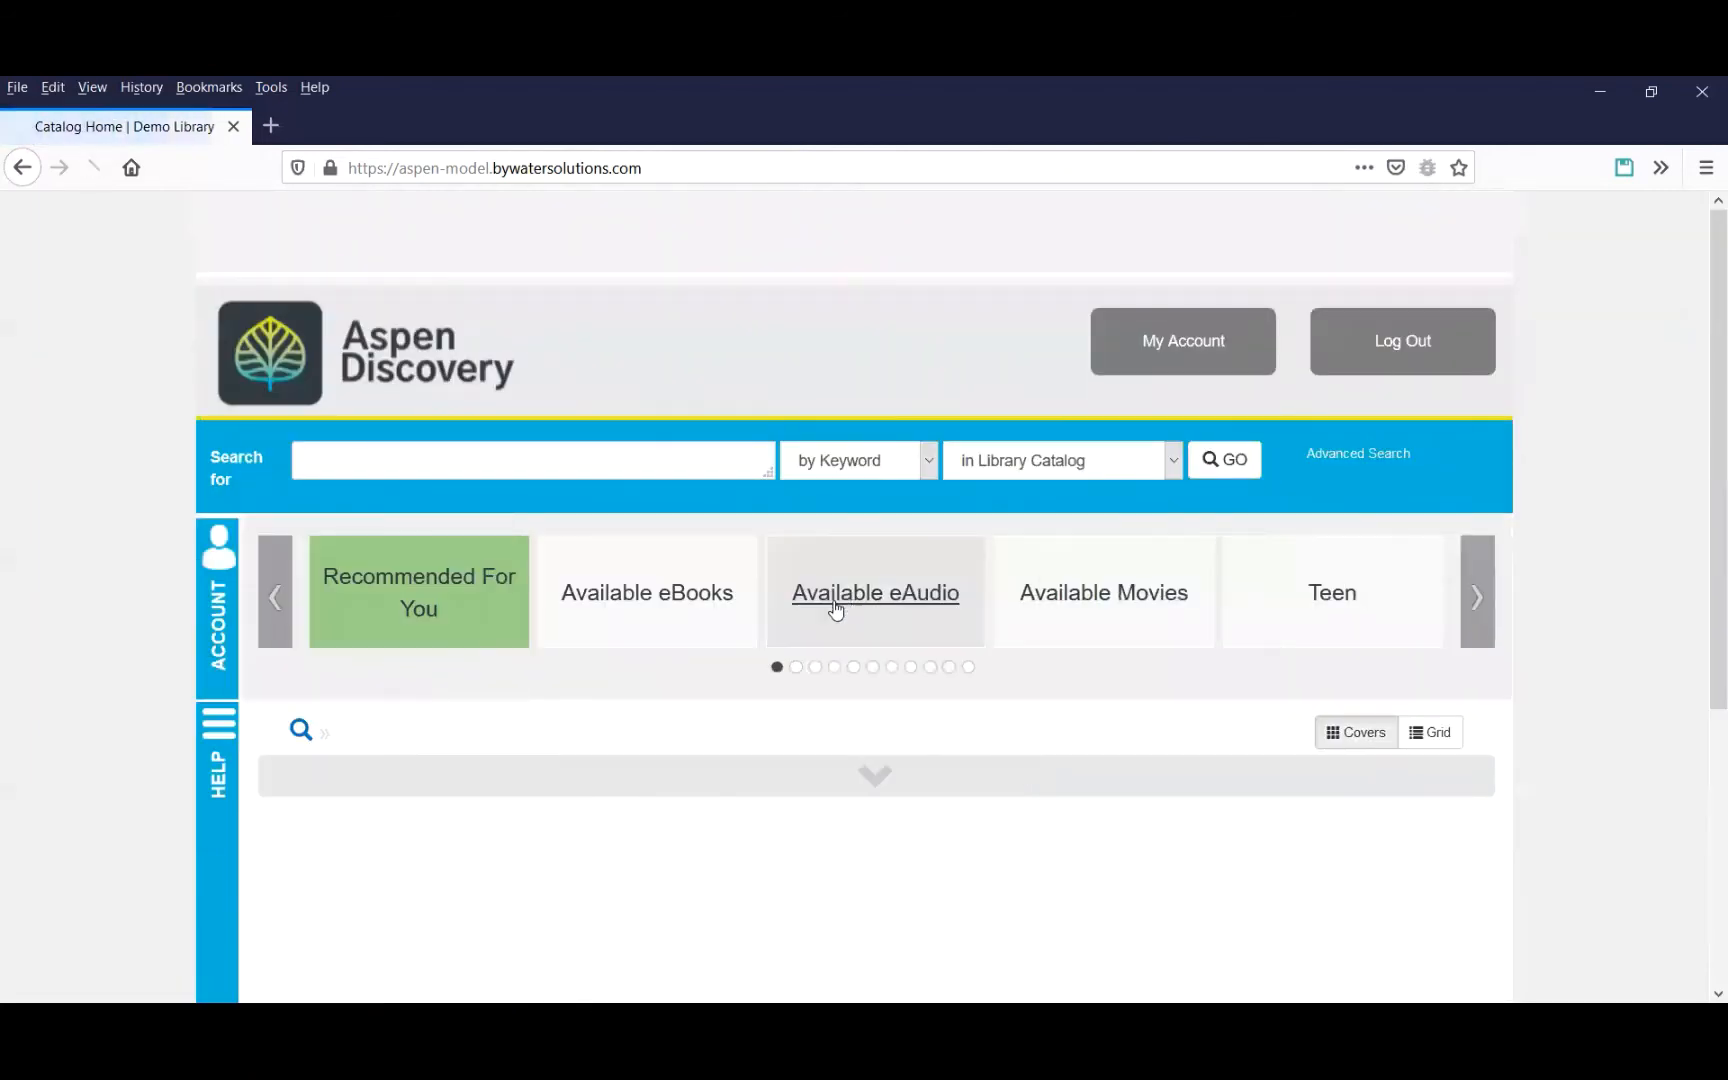
# View the Available Movies sub-categories on the home page, then open the Celebrating the Fourth list from My Lists.
pyautogui.click(1165, 607)
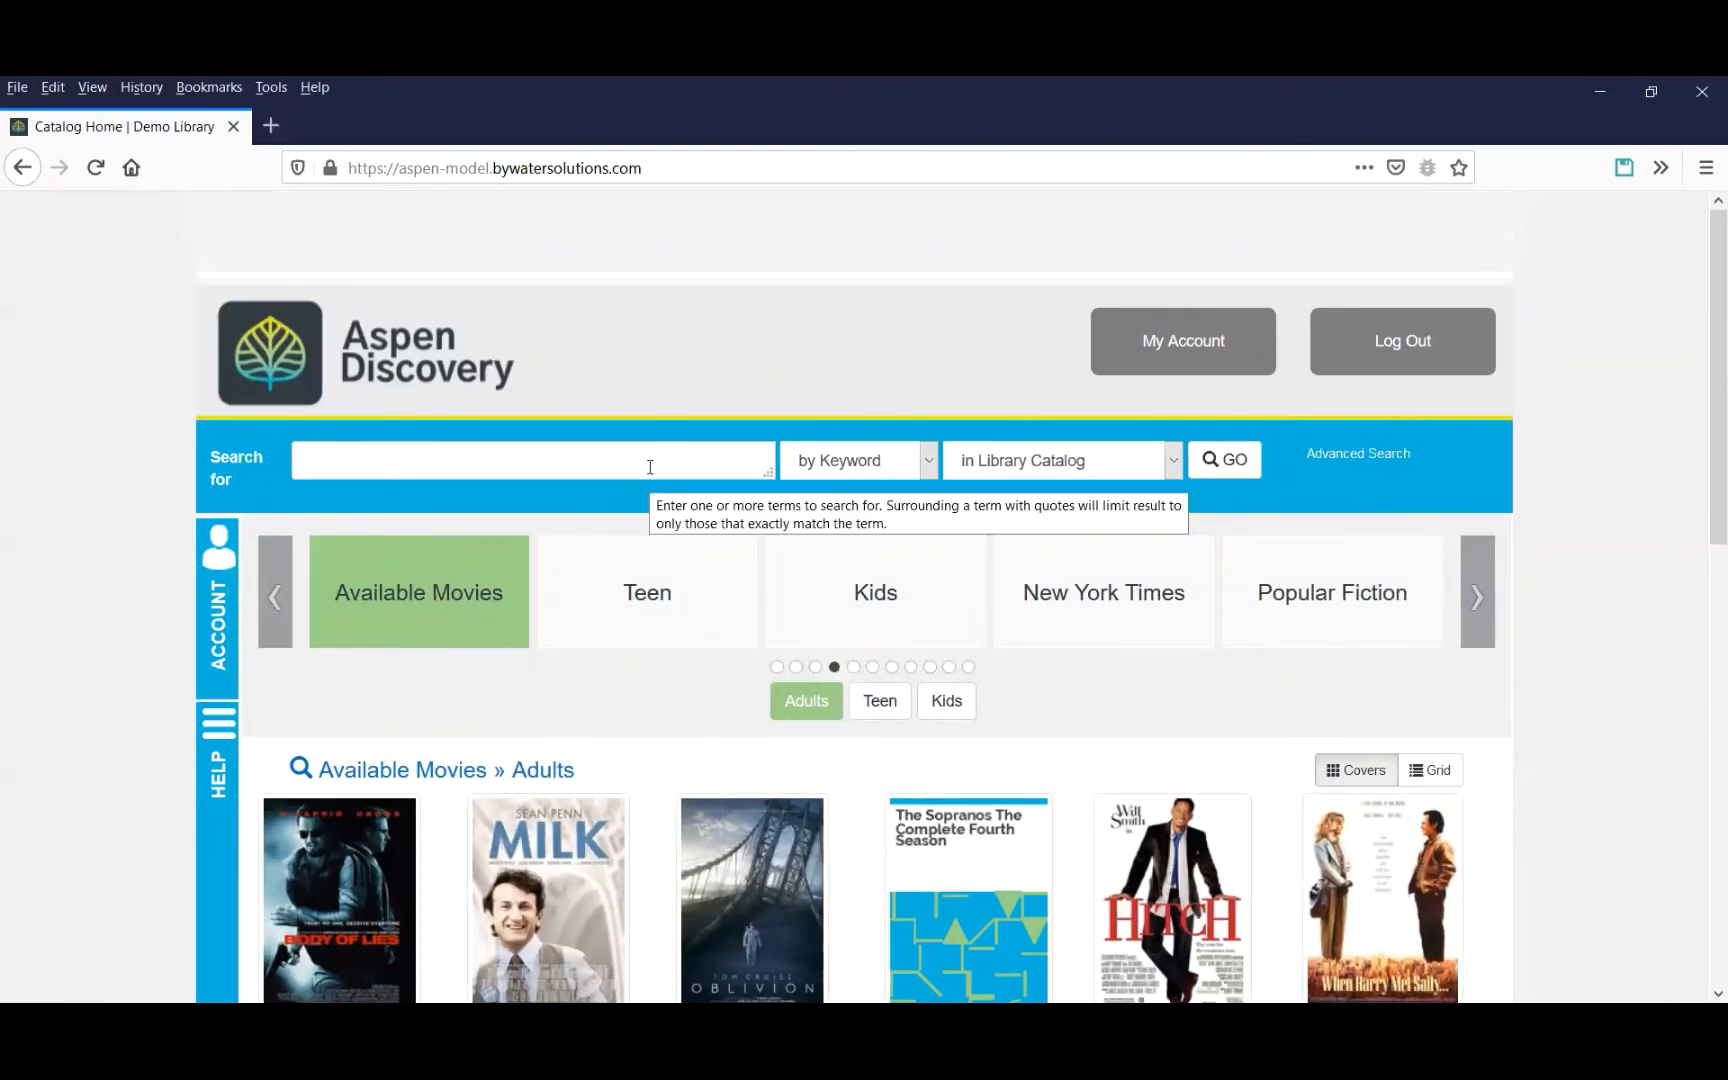
pyautogui.click(211, 636)
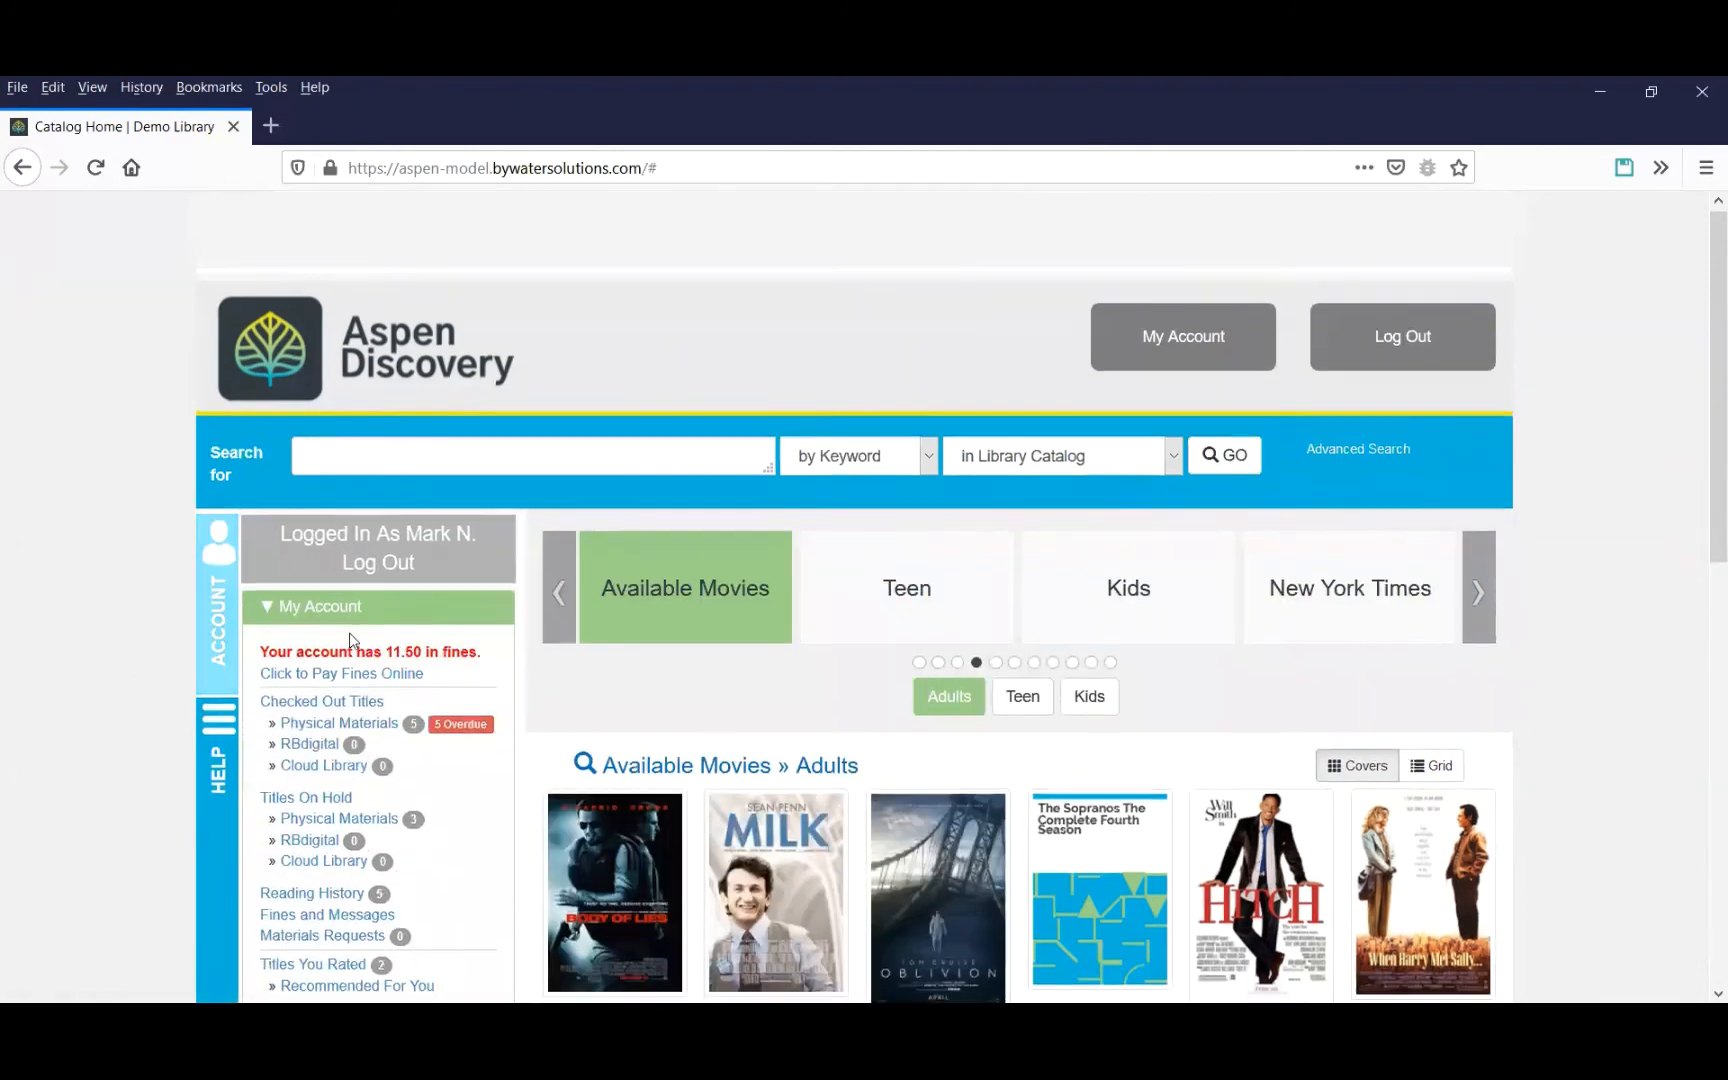
pyautogui.scroll(-3, 340, 722)
pyautogui.click(340, 716)
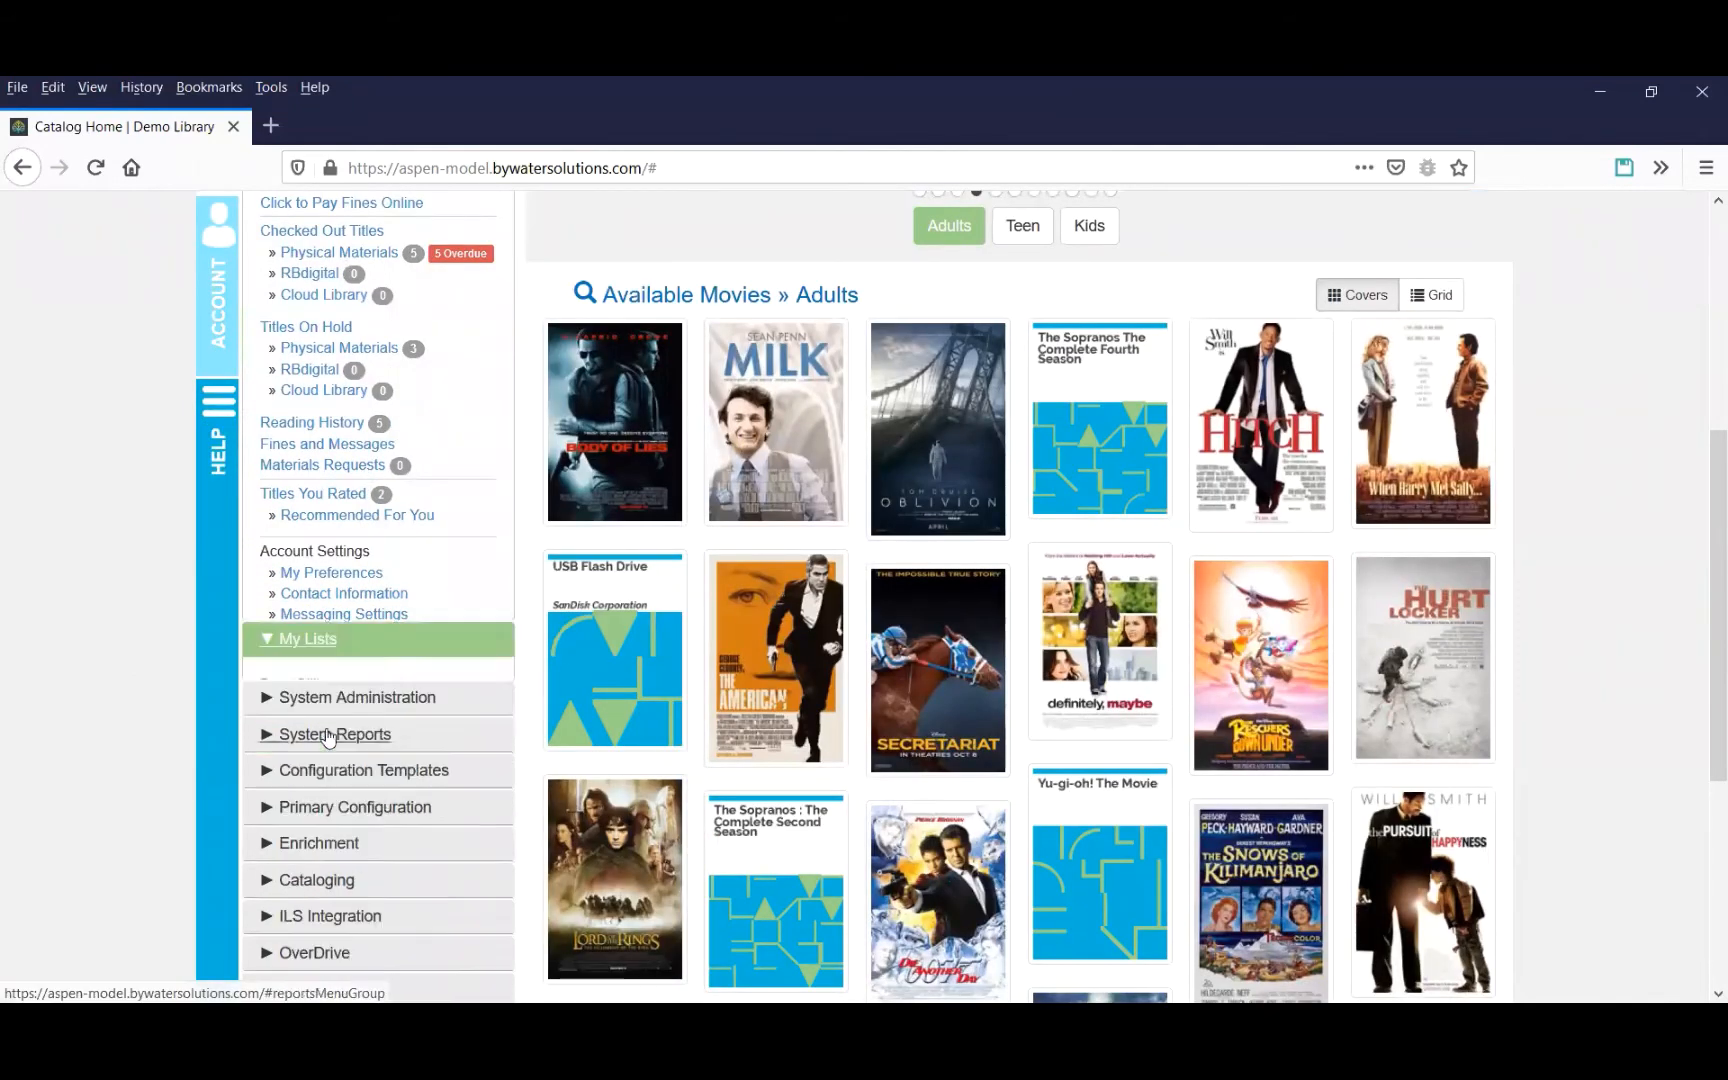
pyautogui.scroll(3, 342, 478)
pyautogui.click(346, 477)
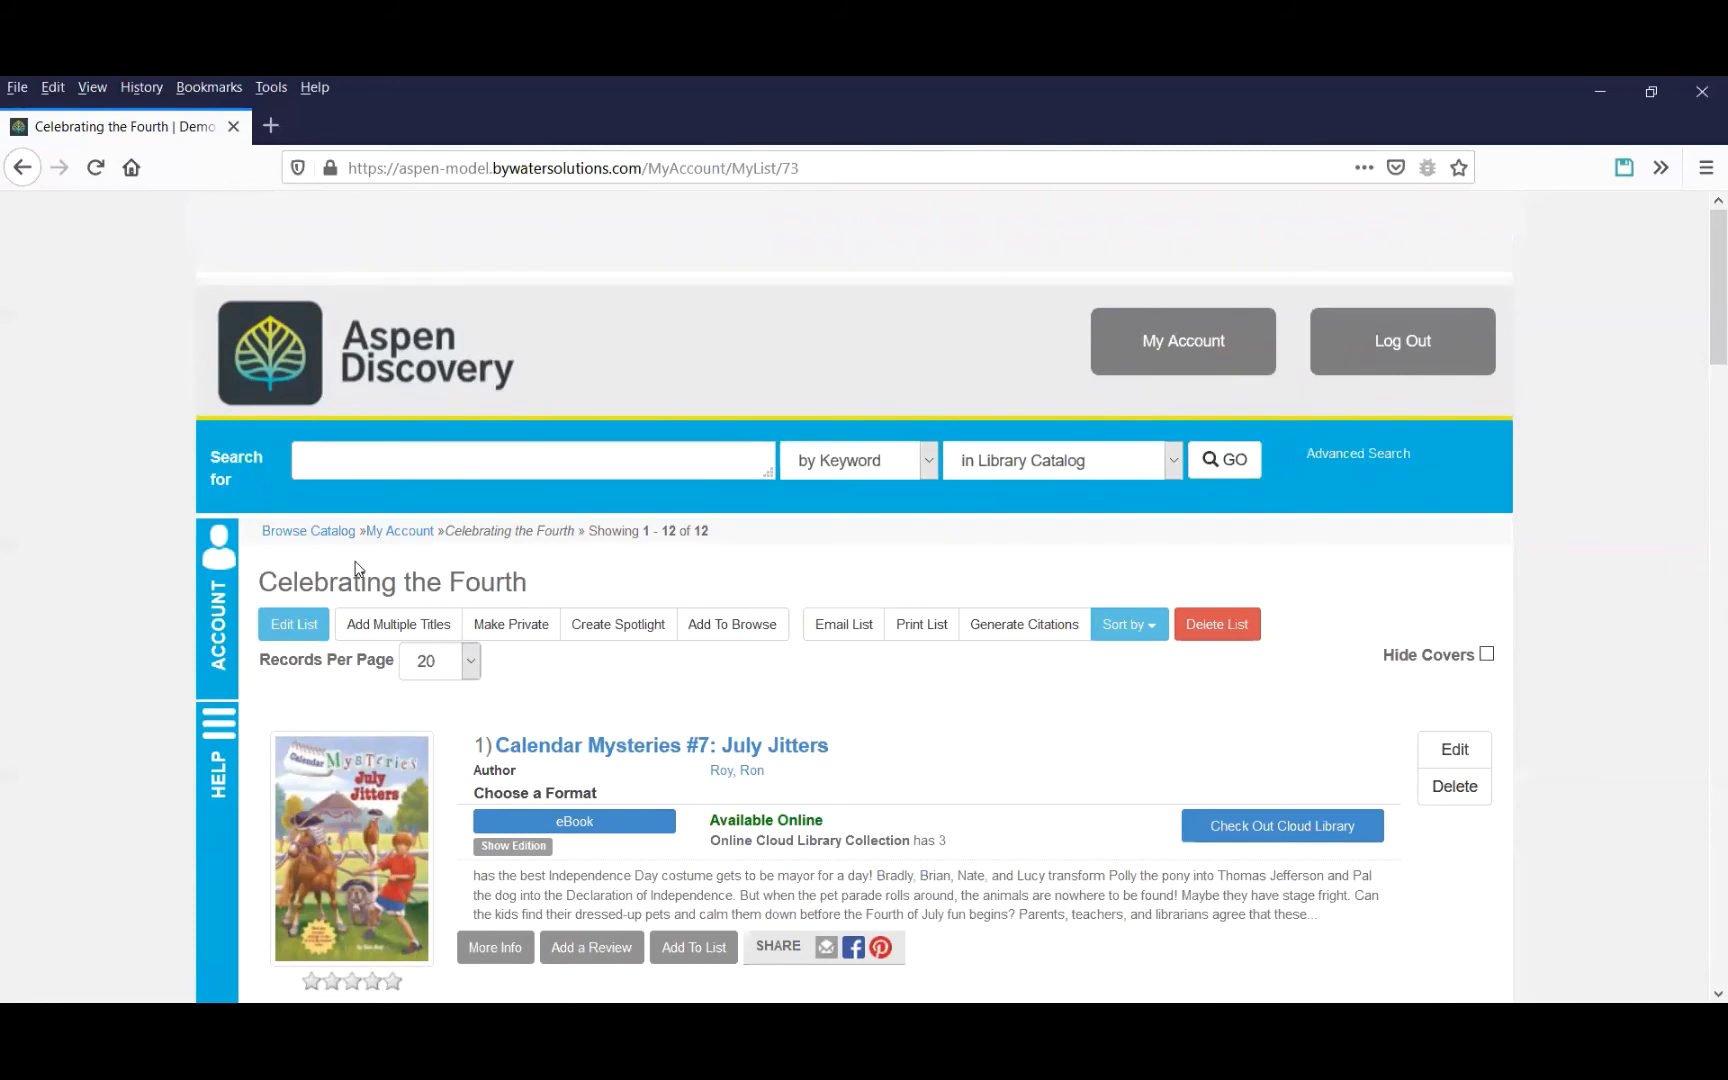
# Add the Celebrating the Fourth list to the home page as a browse category named Celebrating the Fourth.
pyautogui.click(717, 626)
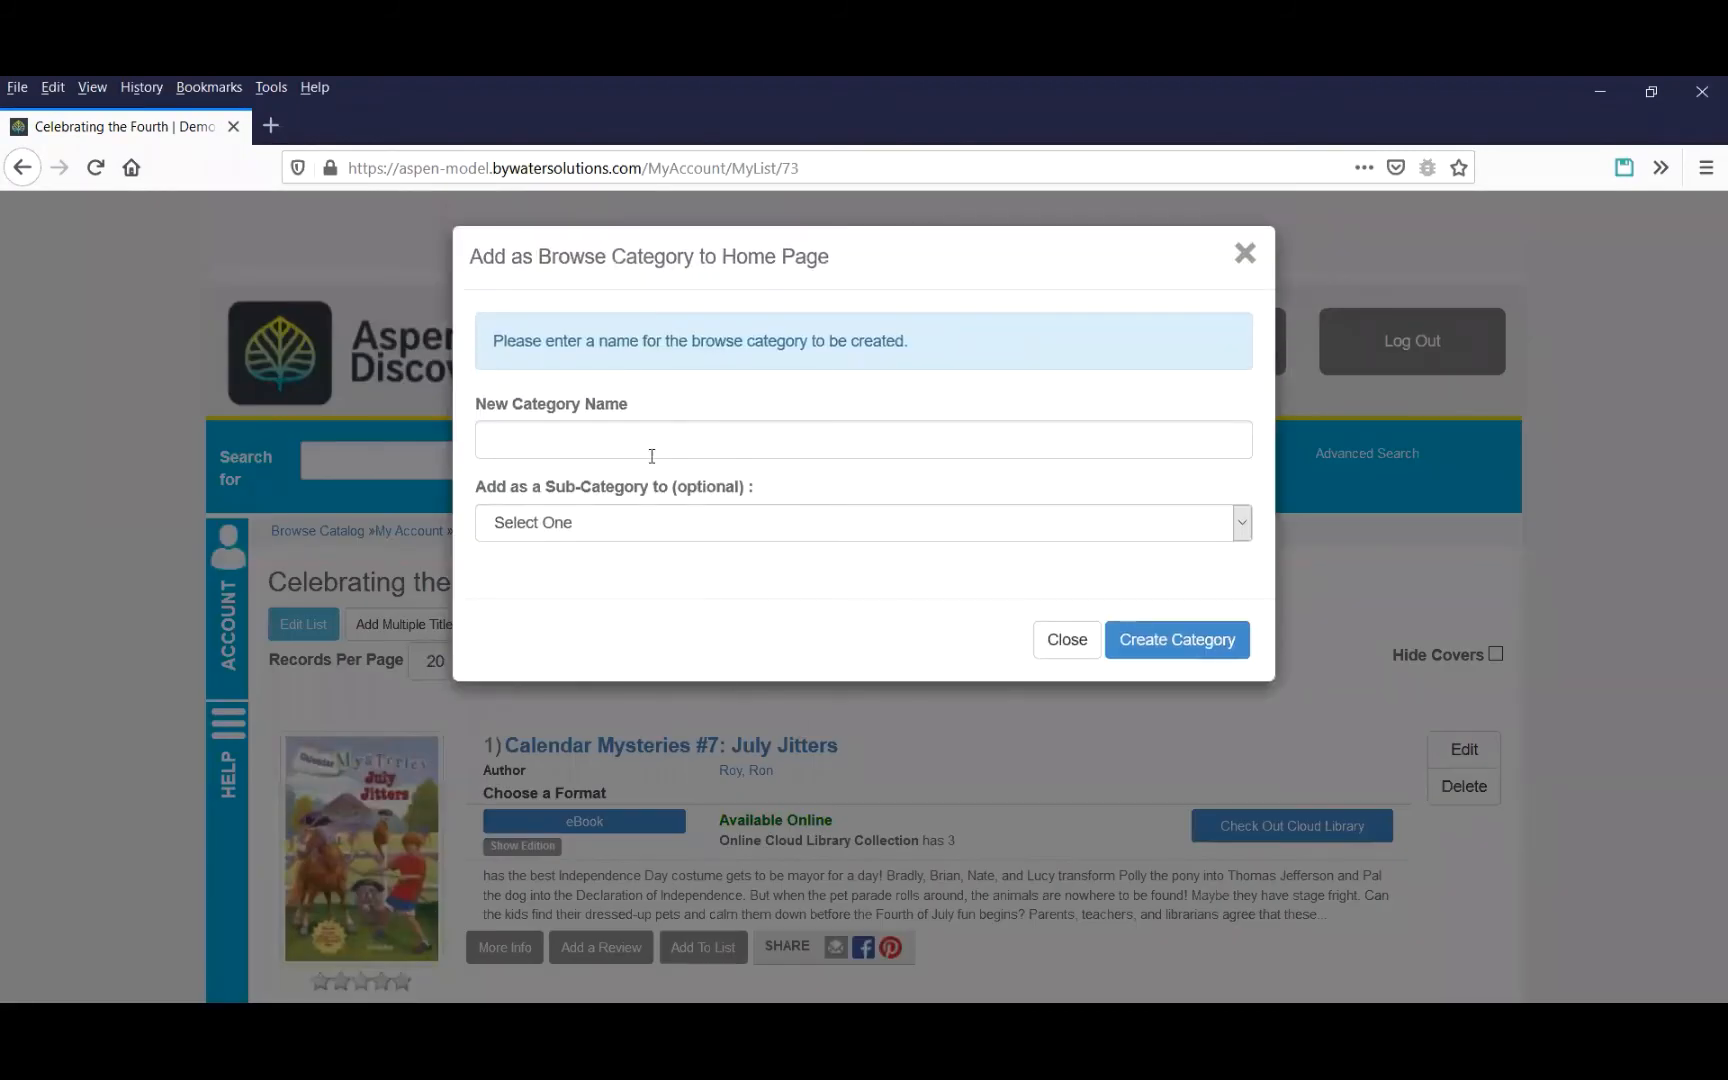
pyautogui.click(651, 452)
pyautogui.write('Cele')
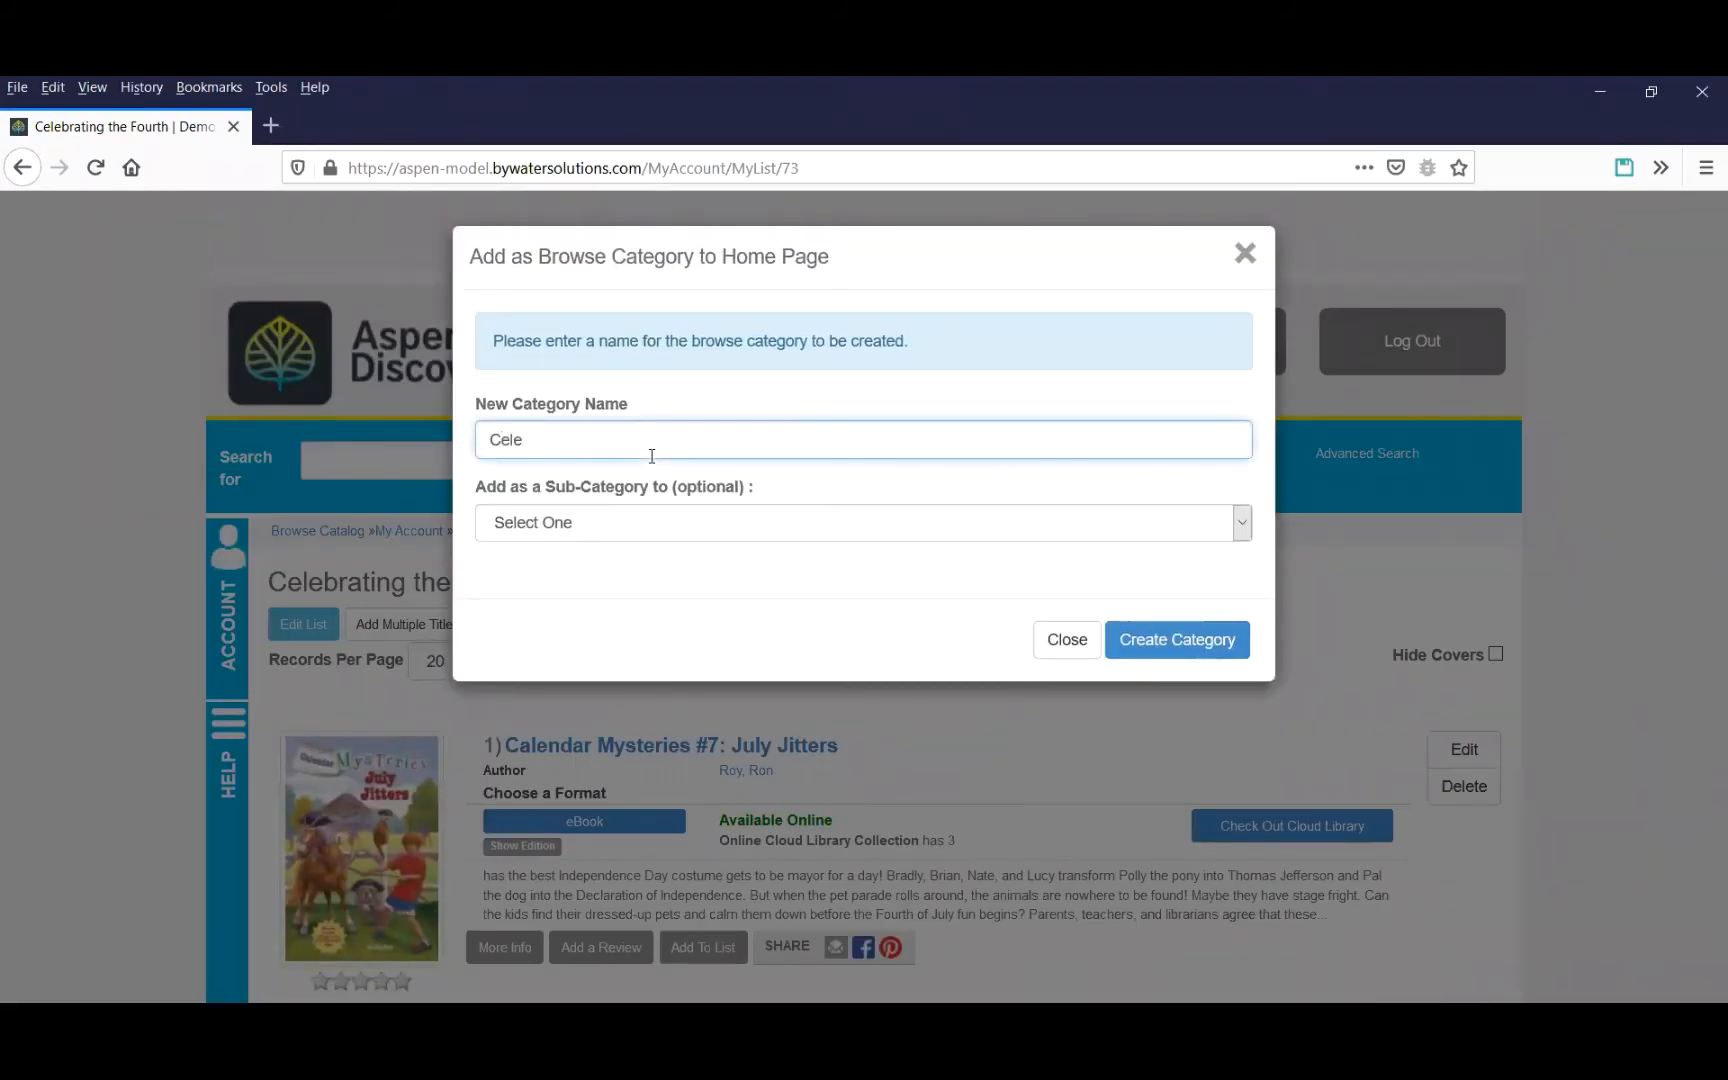
pyautogui.write('brating the Fourth')
pyautogui.click(1157, 640)
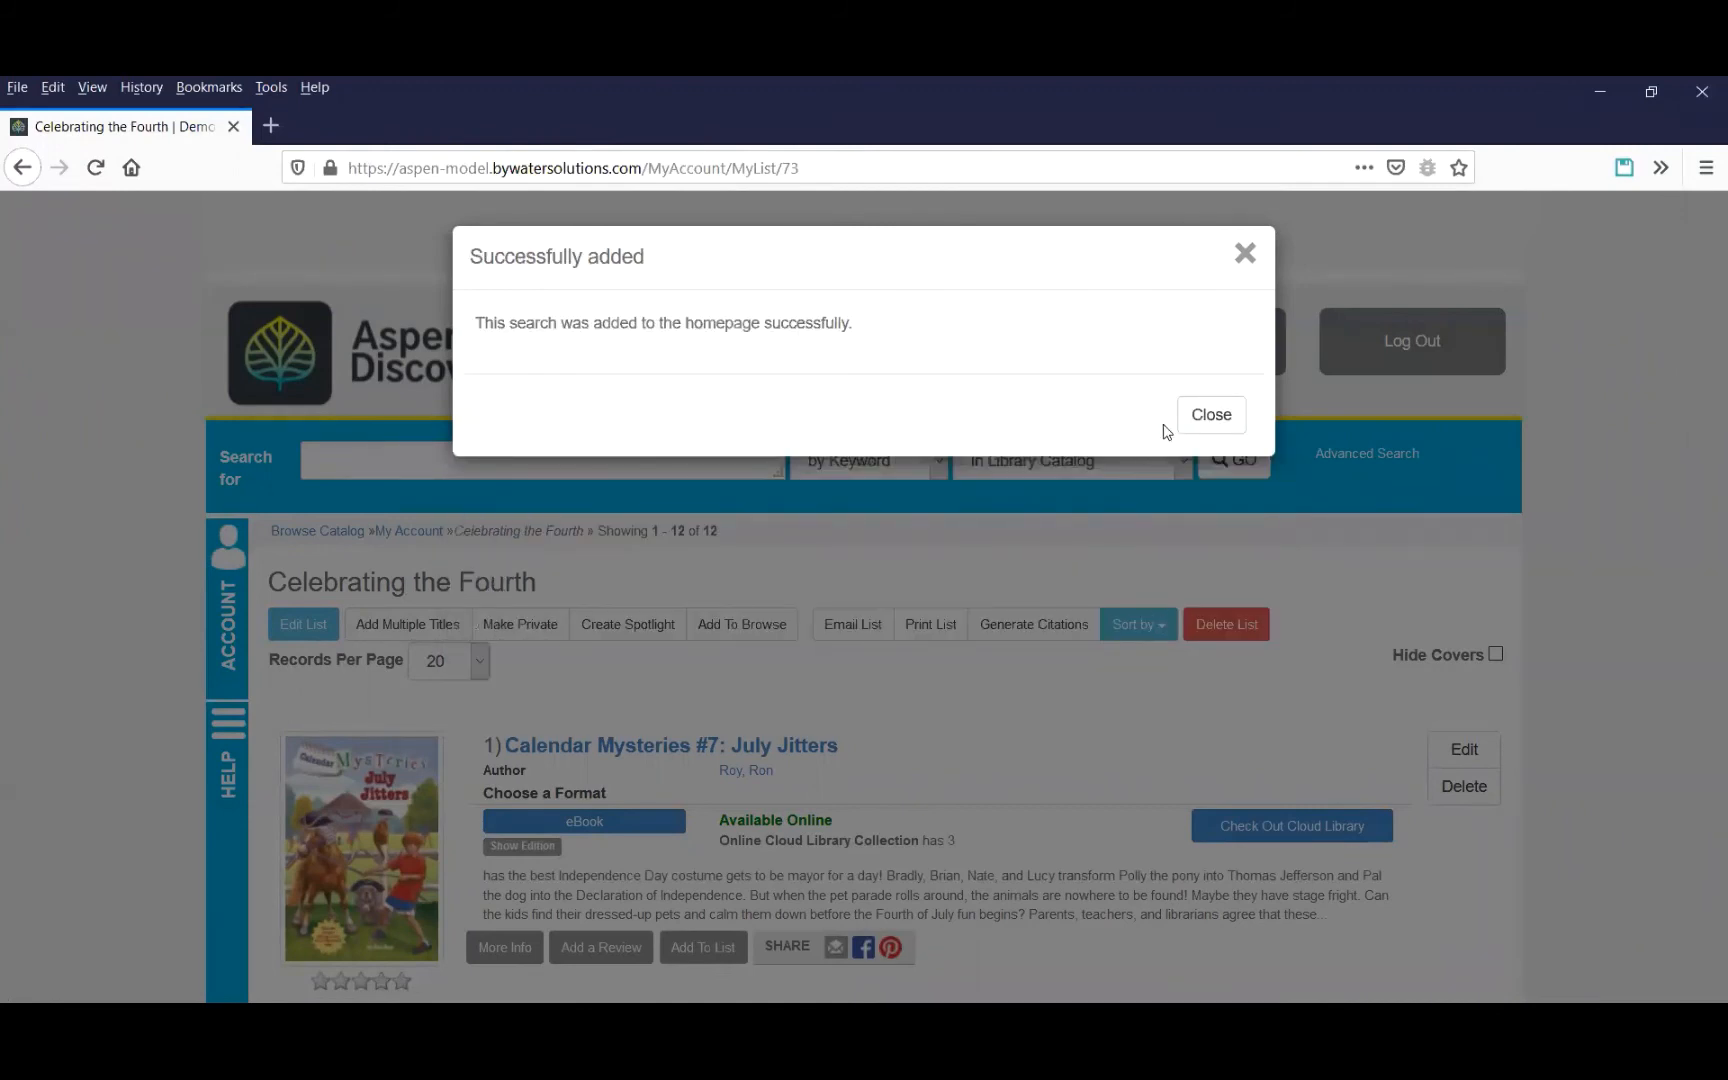
pyautogui.click(1190, 416)
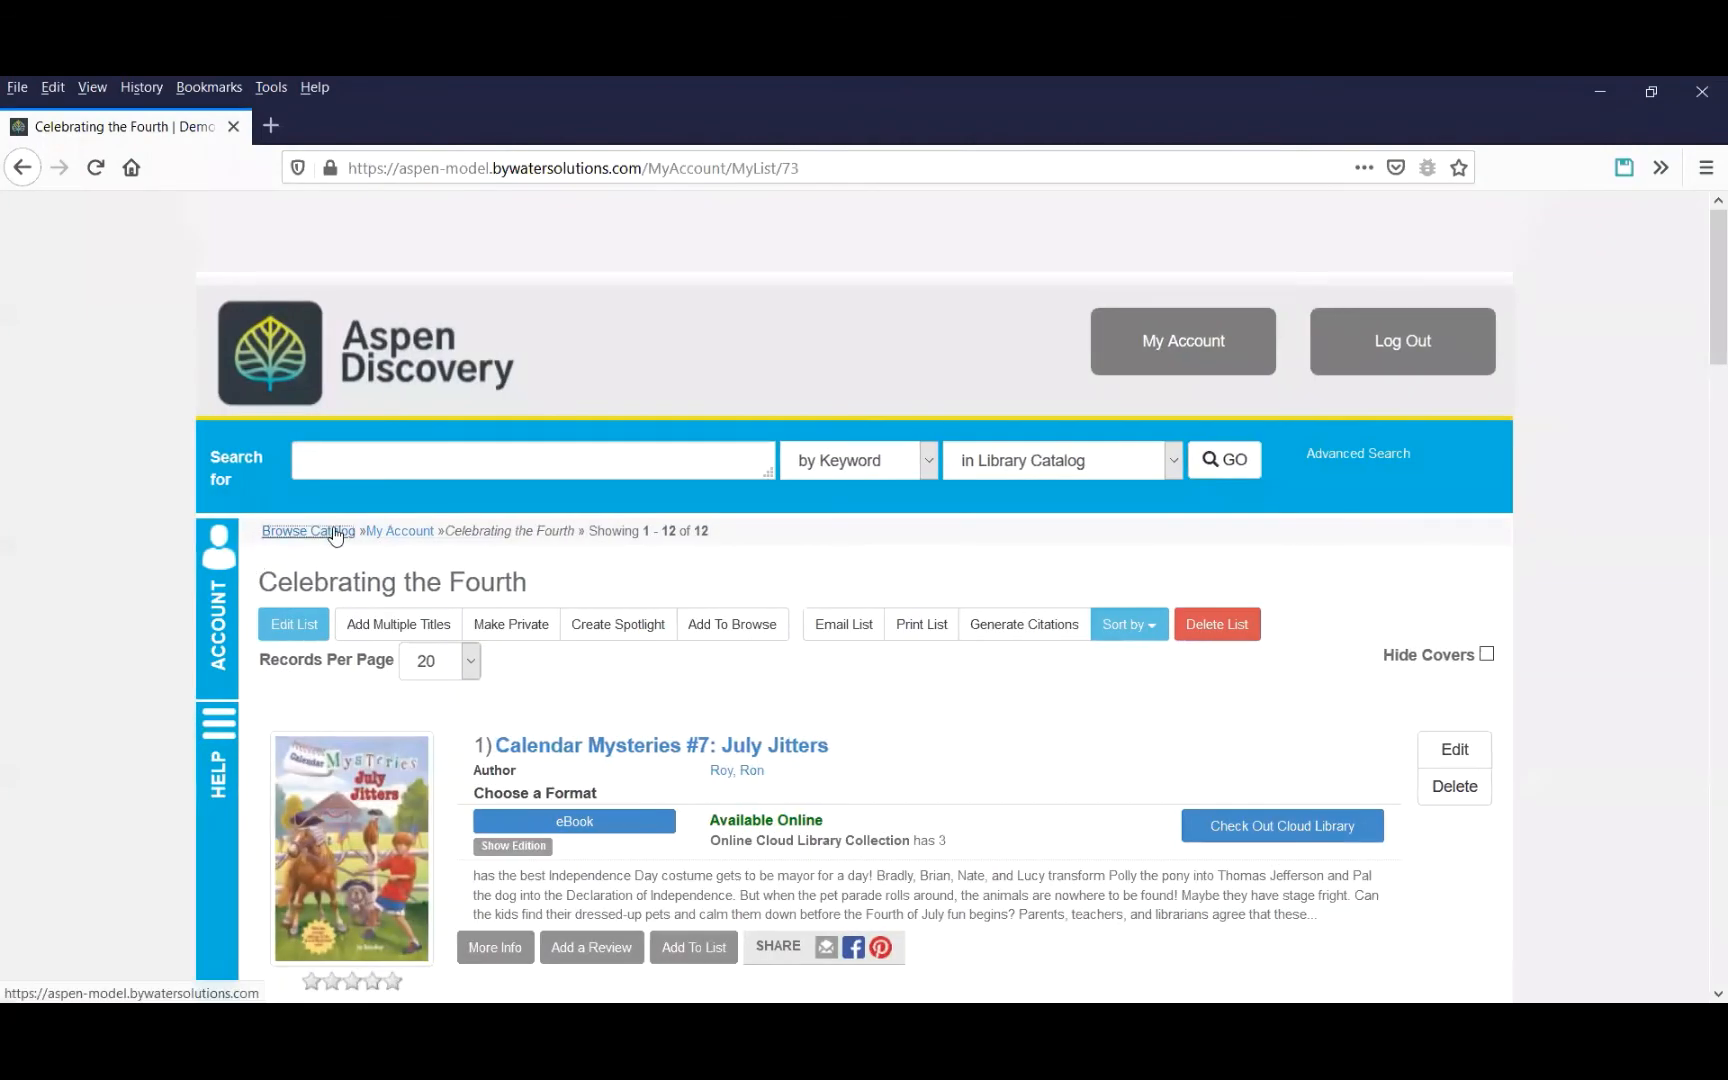
# Go from the home page's Celebrating the Fourth category to the admin area and open the Demo Library browse category group for editing.
pyautogui.click(405, 531)
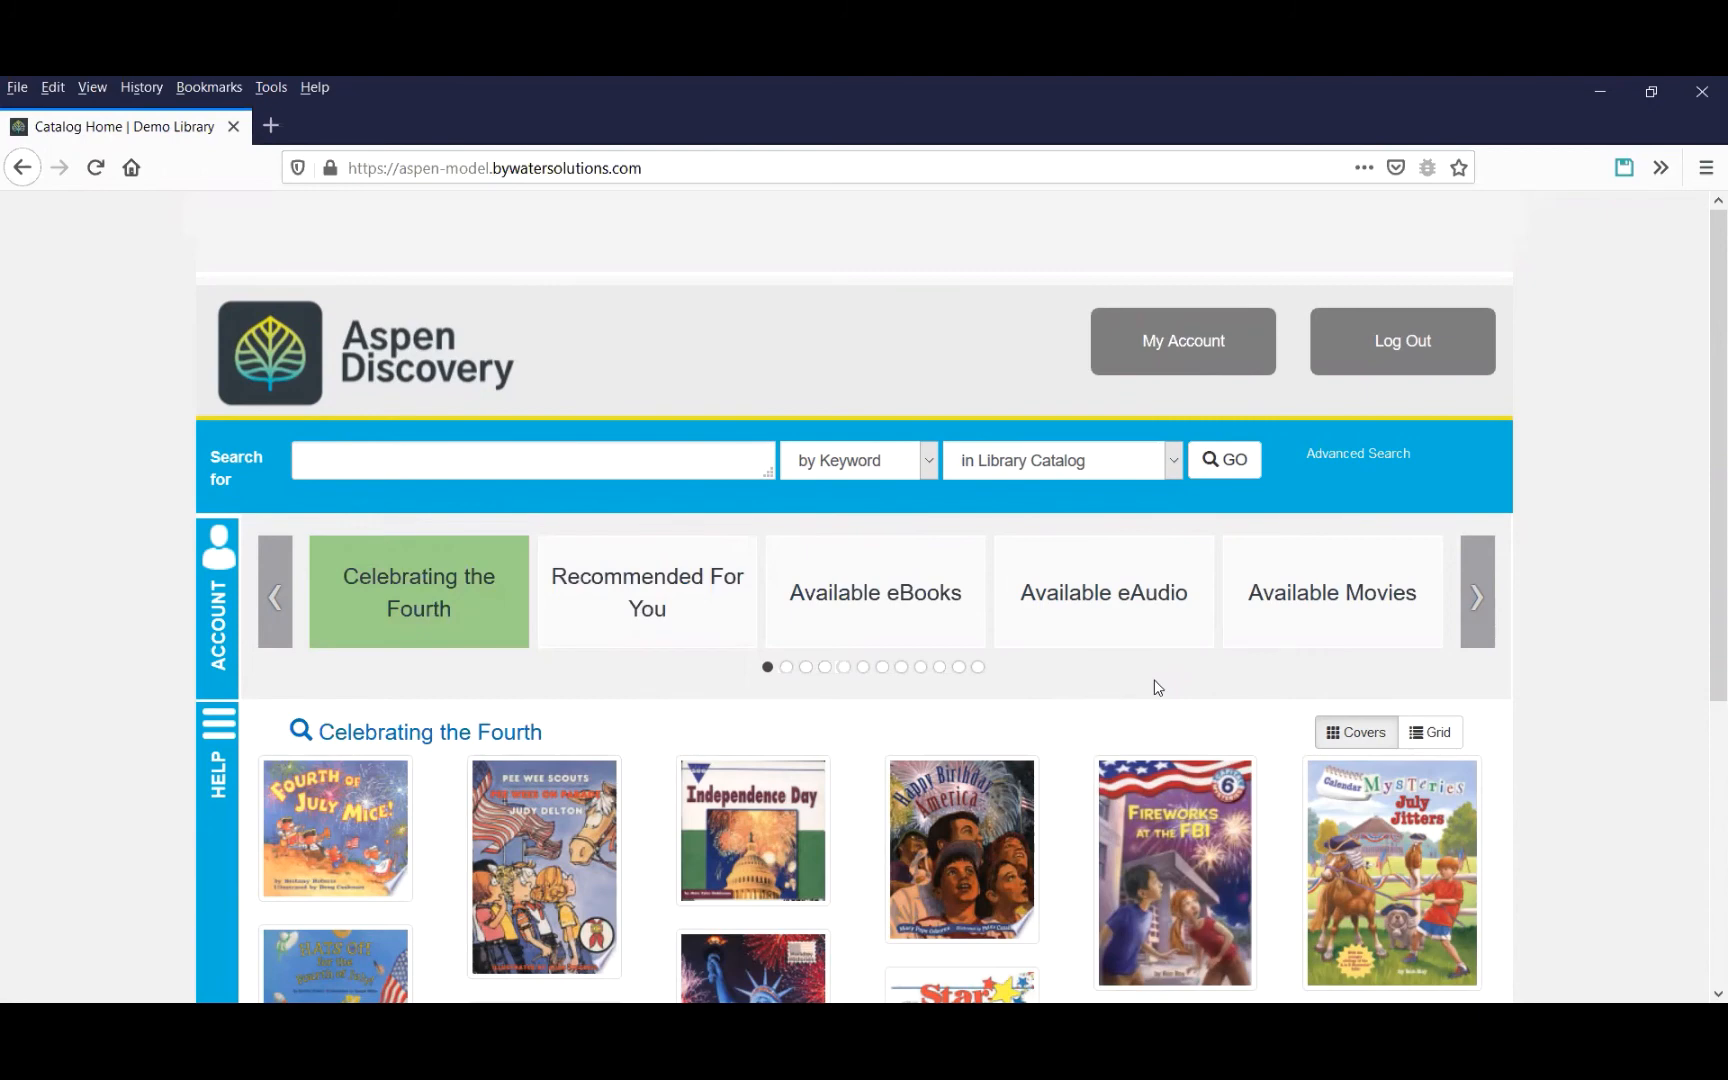
pyautogui.scroll(-3, 1161, 679)
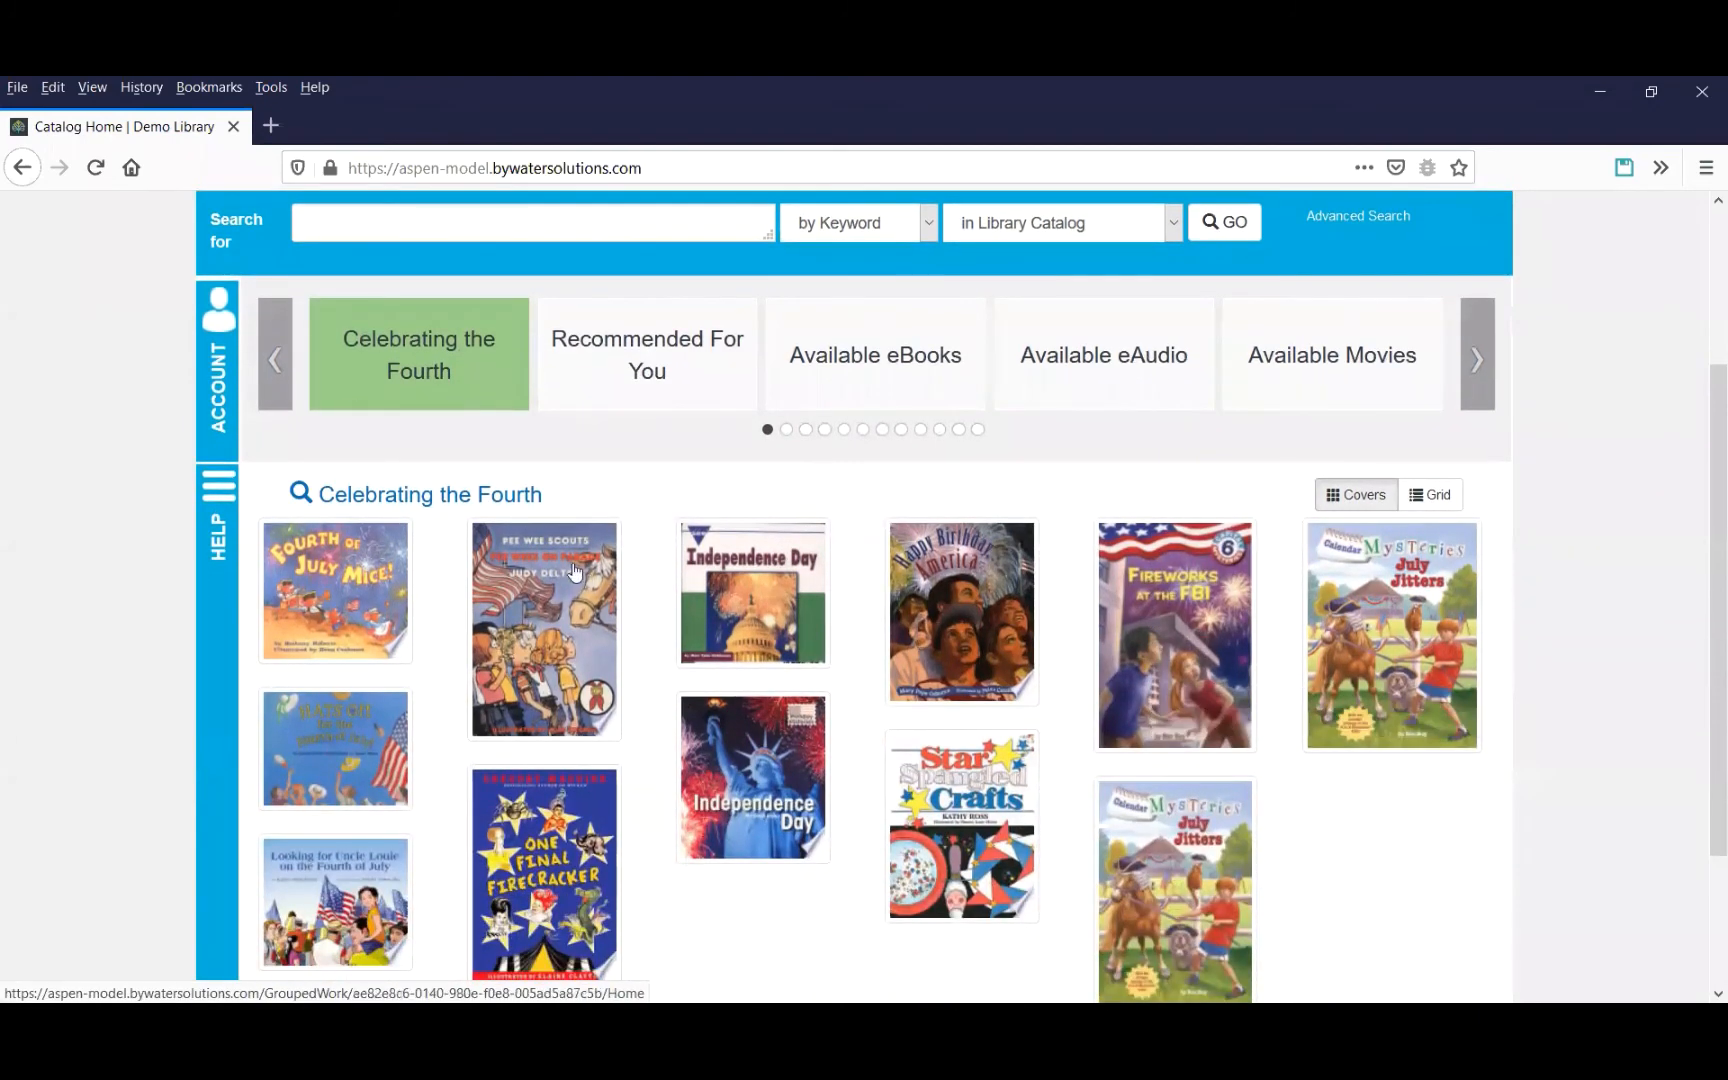
pyautogui.click(210, 375)
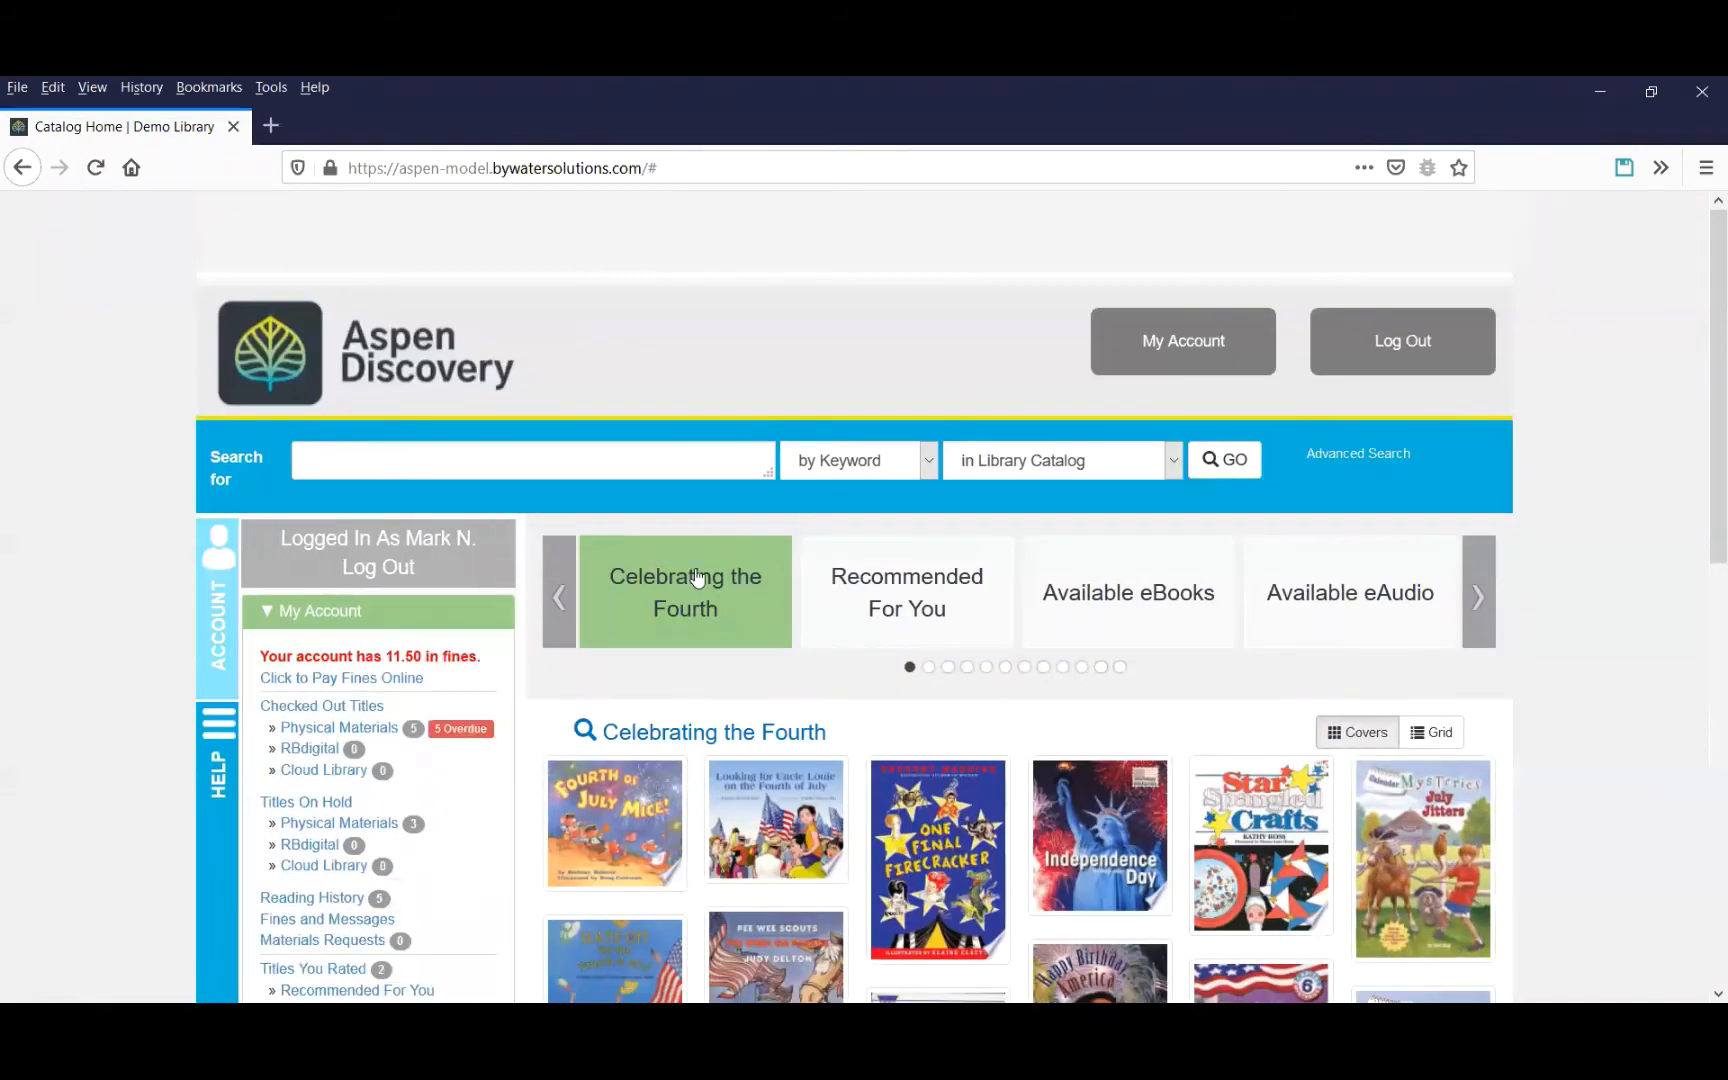
pyautogui.scroll(-7, 436, 725)
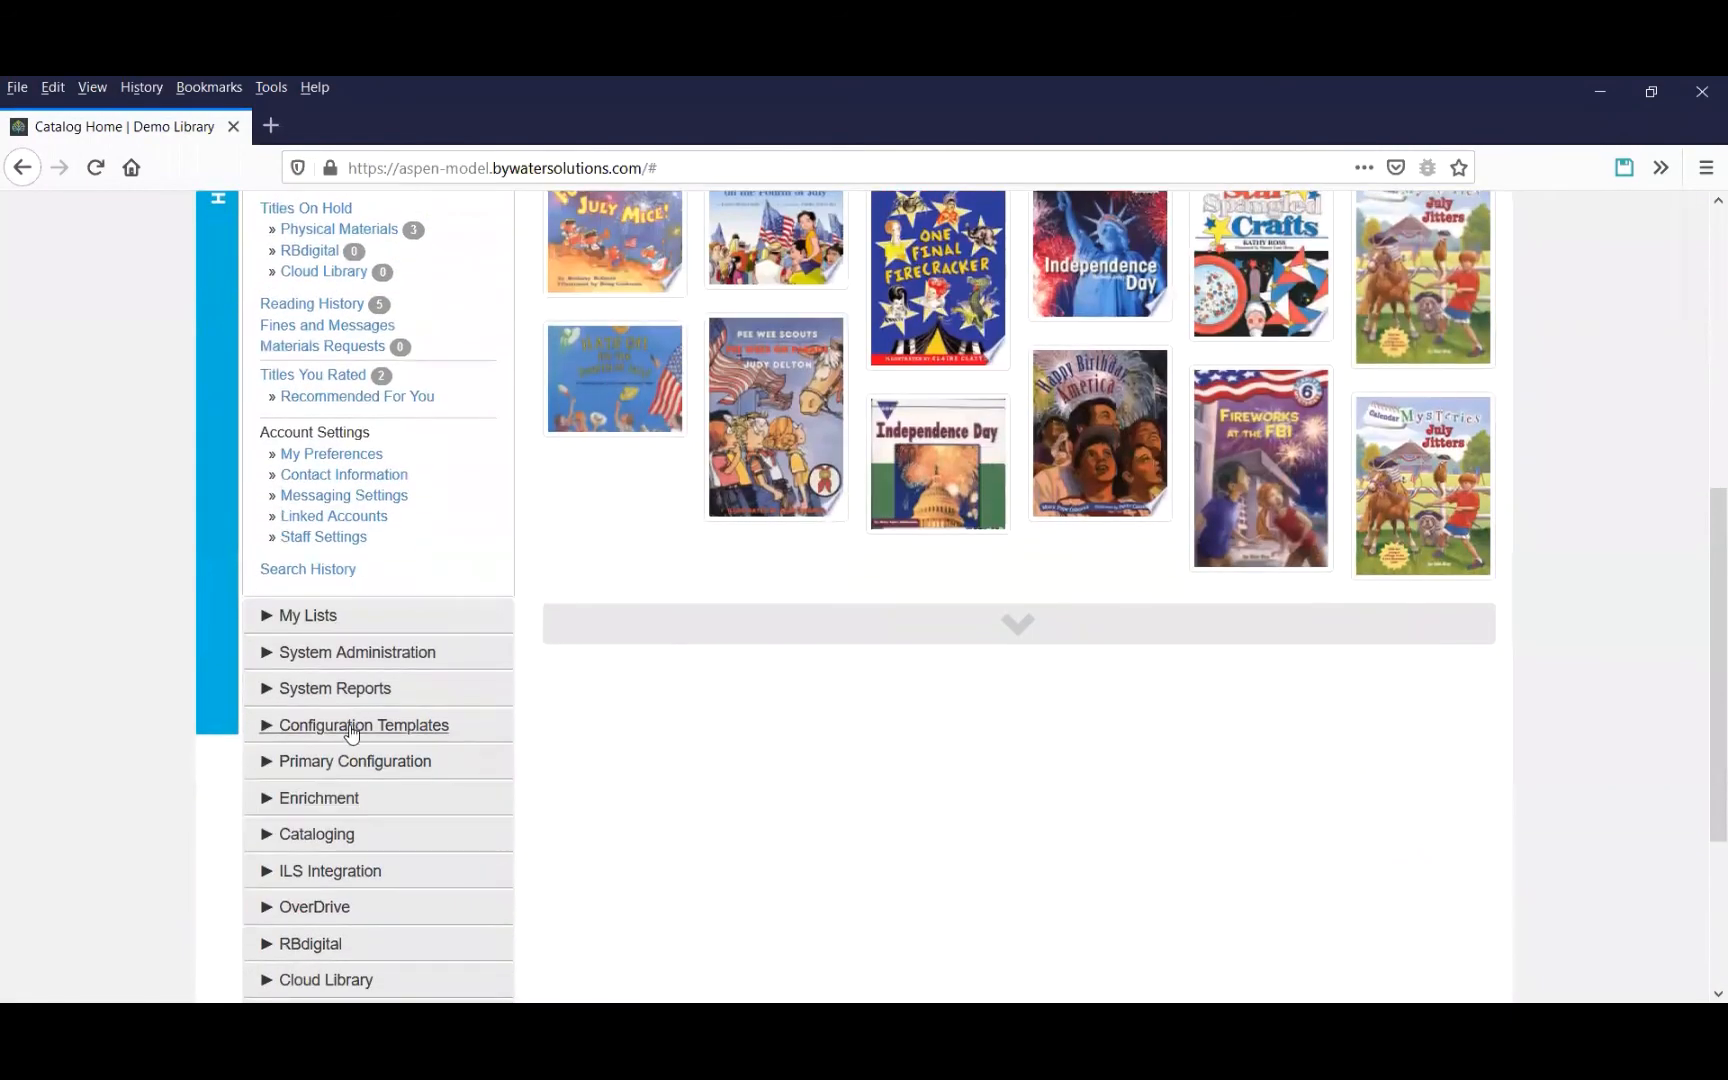
pyautogui.click(355, 730)
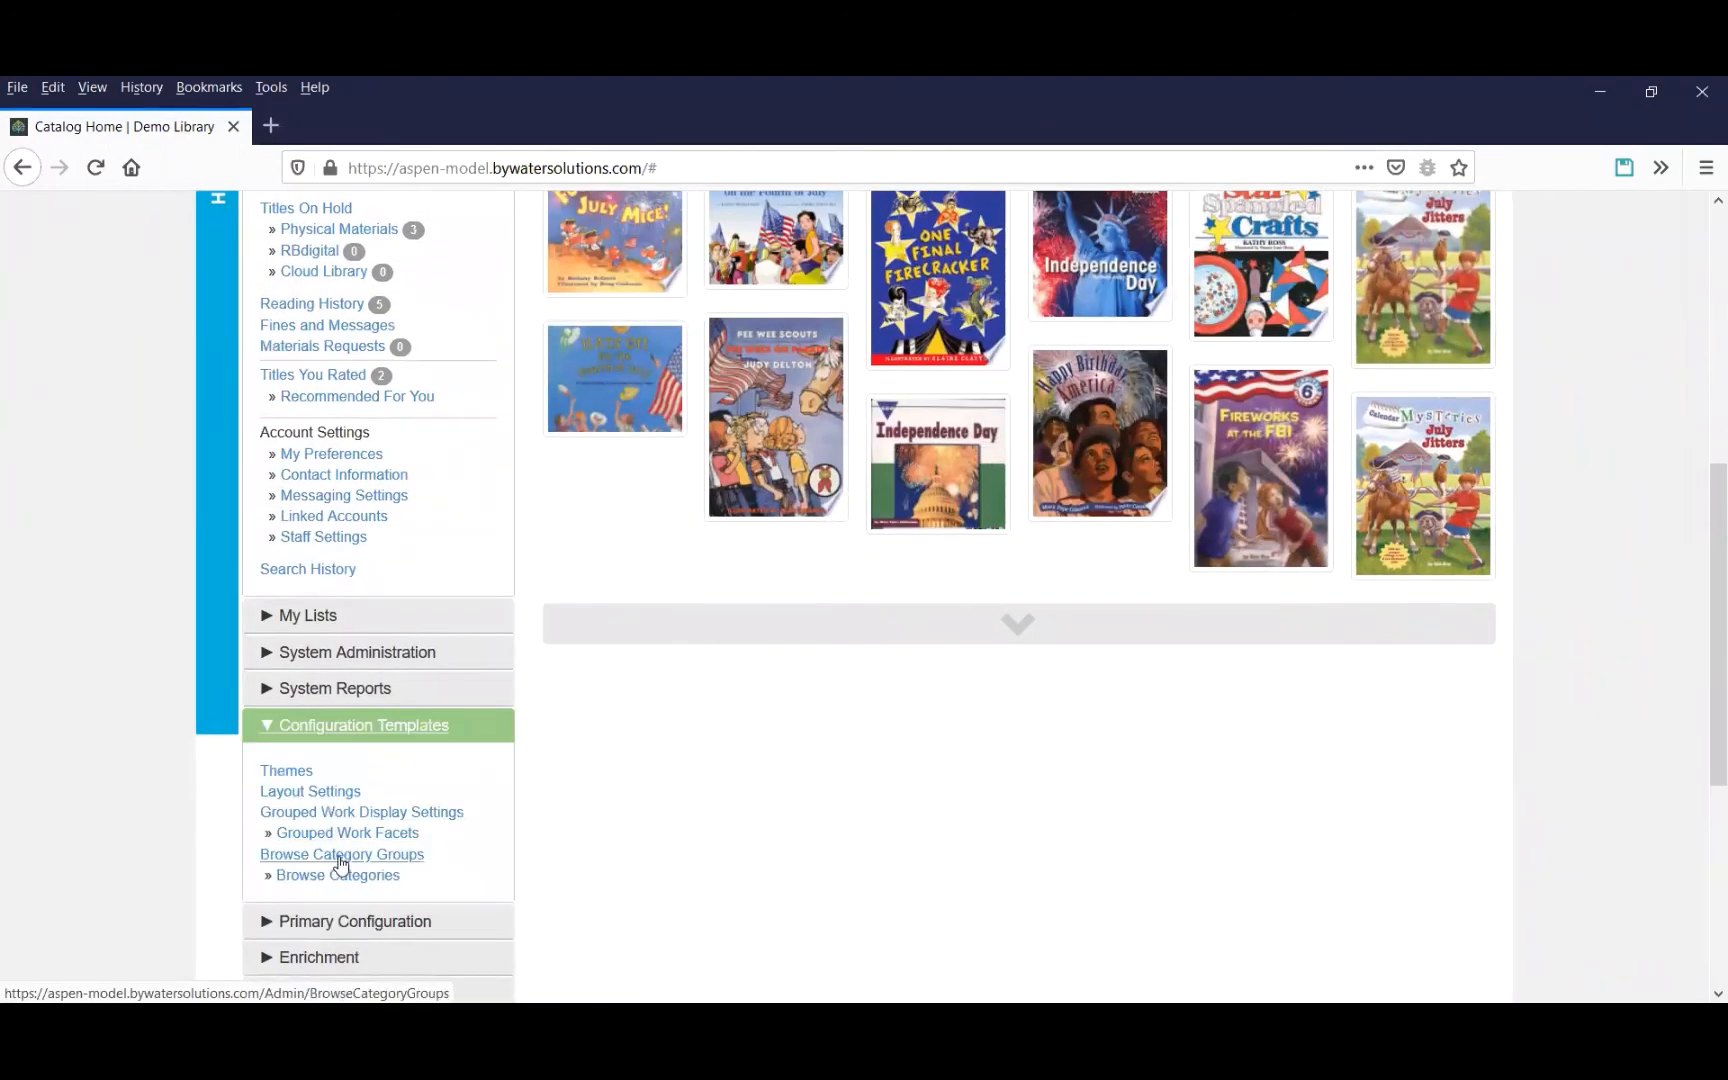
pyautogui.click(340, 855)
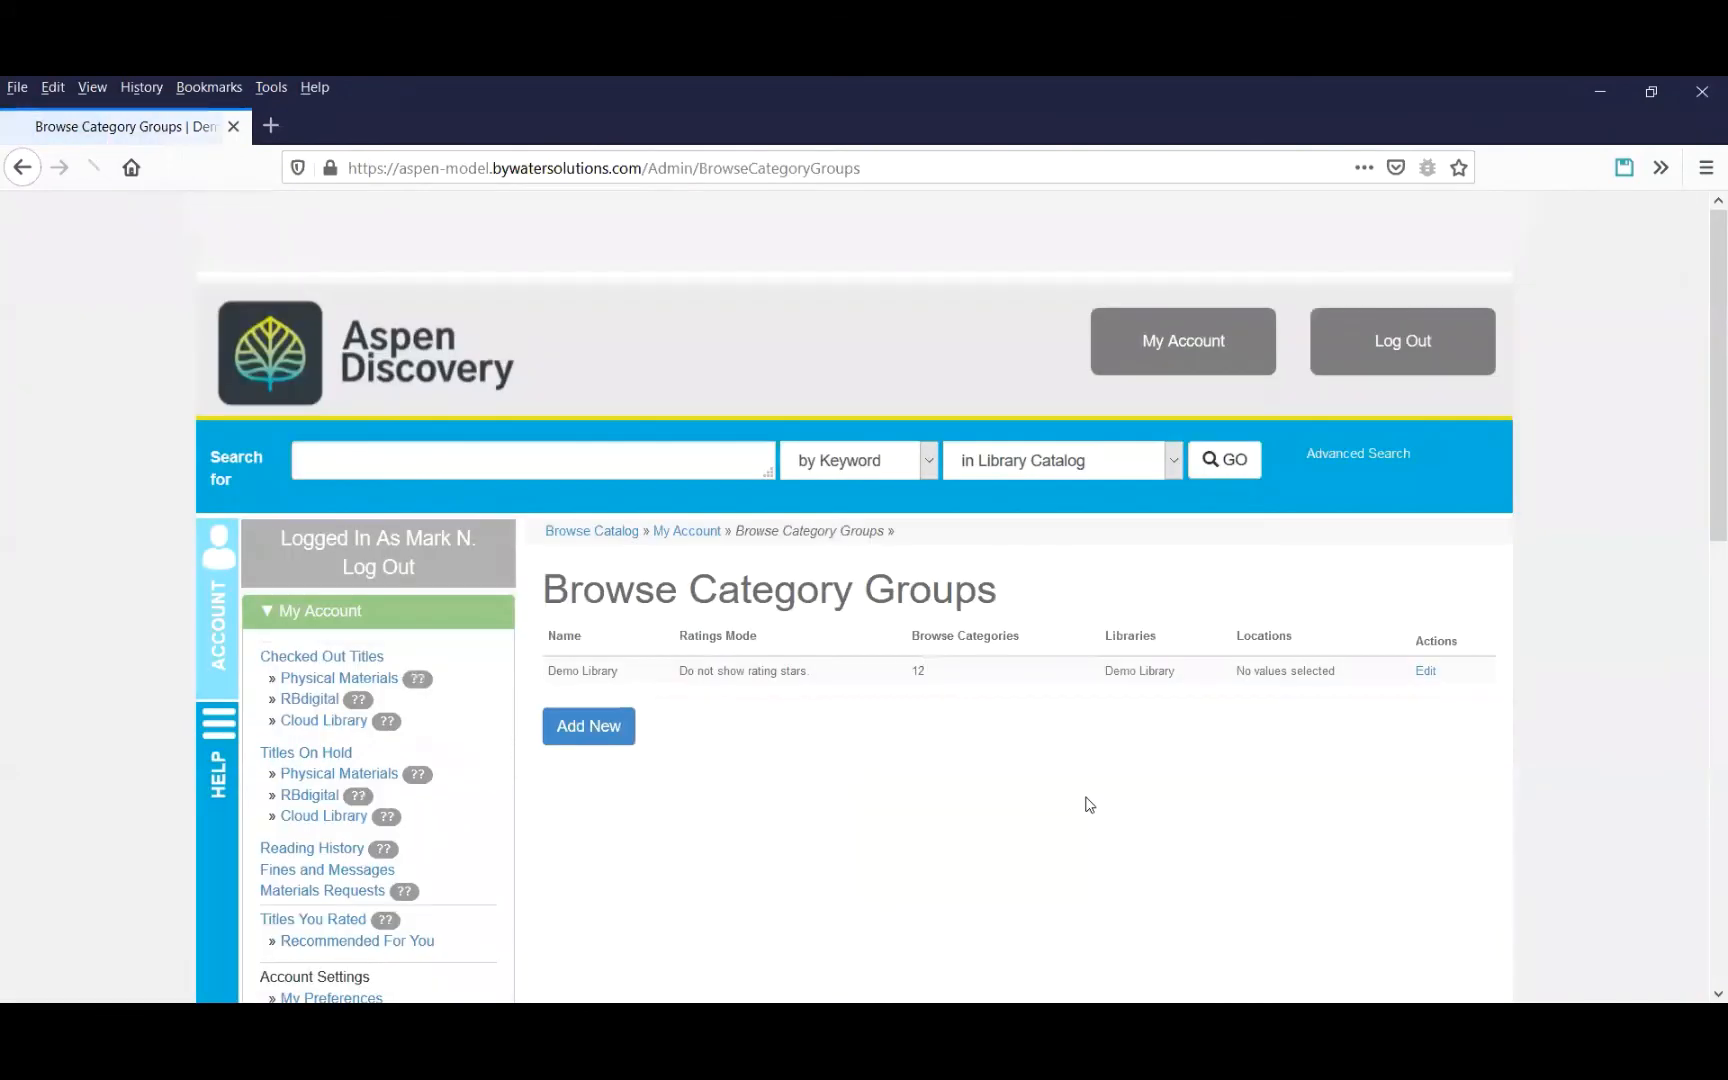
pyautogui.click(1426, 671)
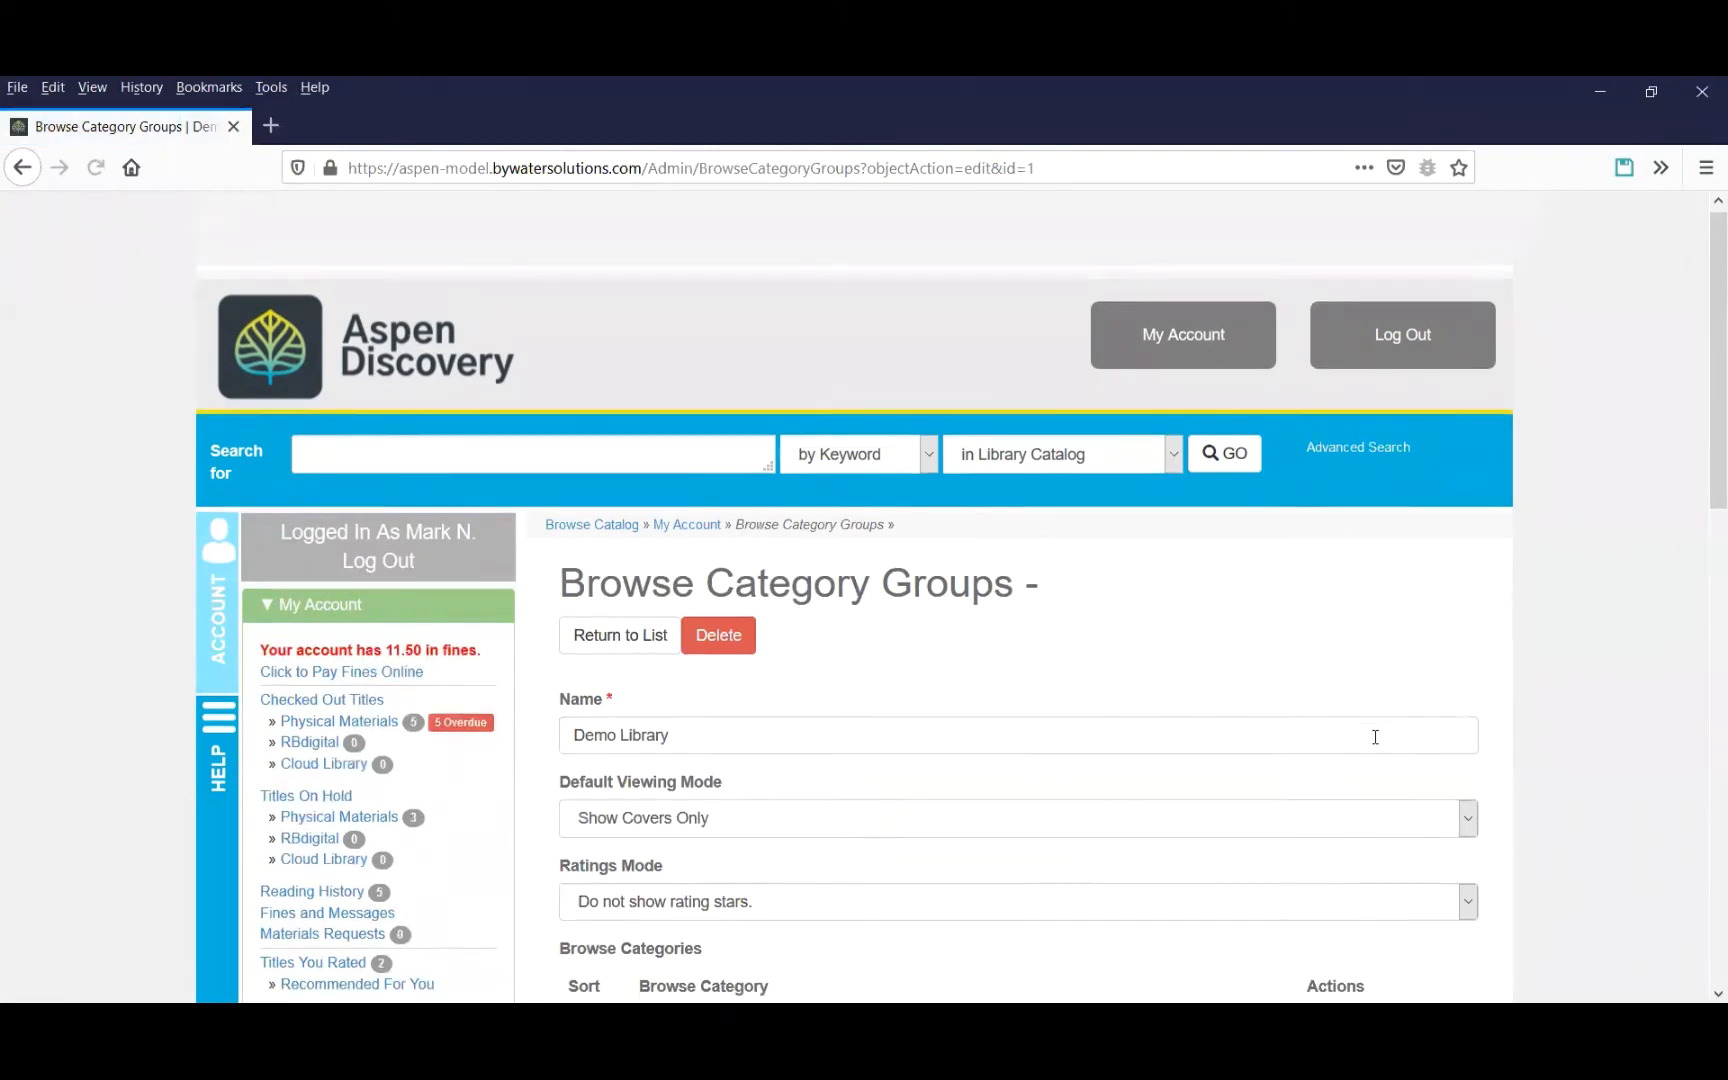
# Delete Celebrating the Fourth from the group's browse categories and save the group.
pyautogui.scroll(-3, 1370, 740)
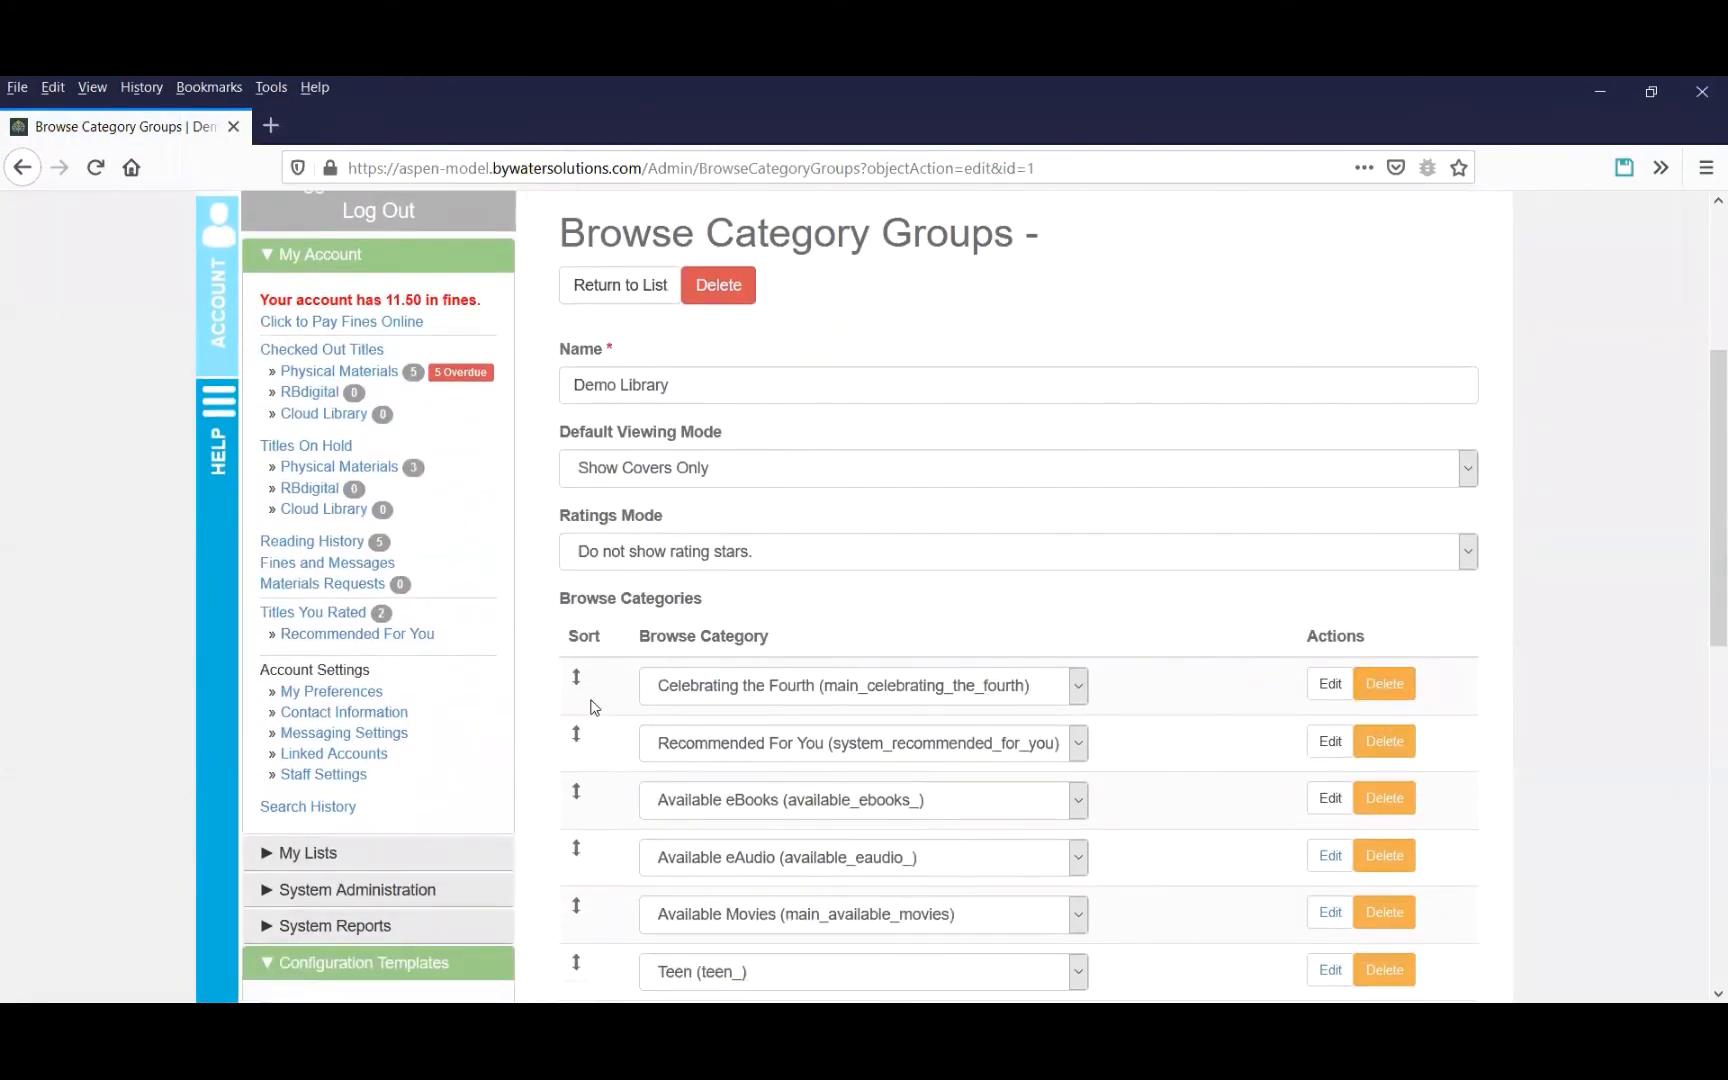
pyautogui.click(1406, 691)
pyautogui.click(843, 540)
pyautogui.scroll(-3, 993, 548)
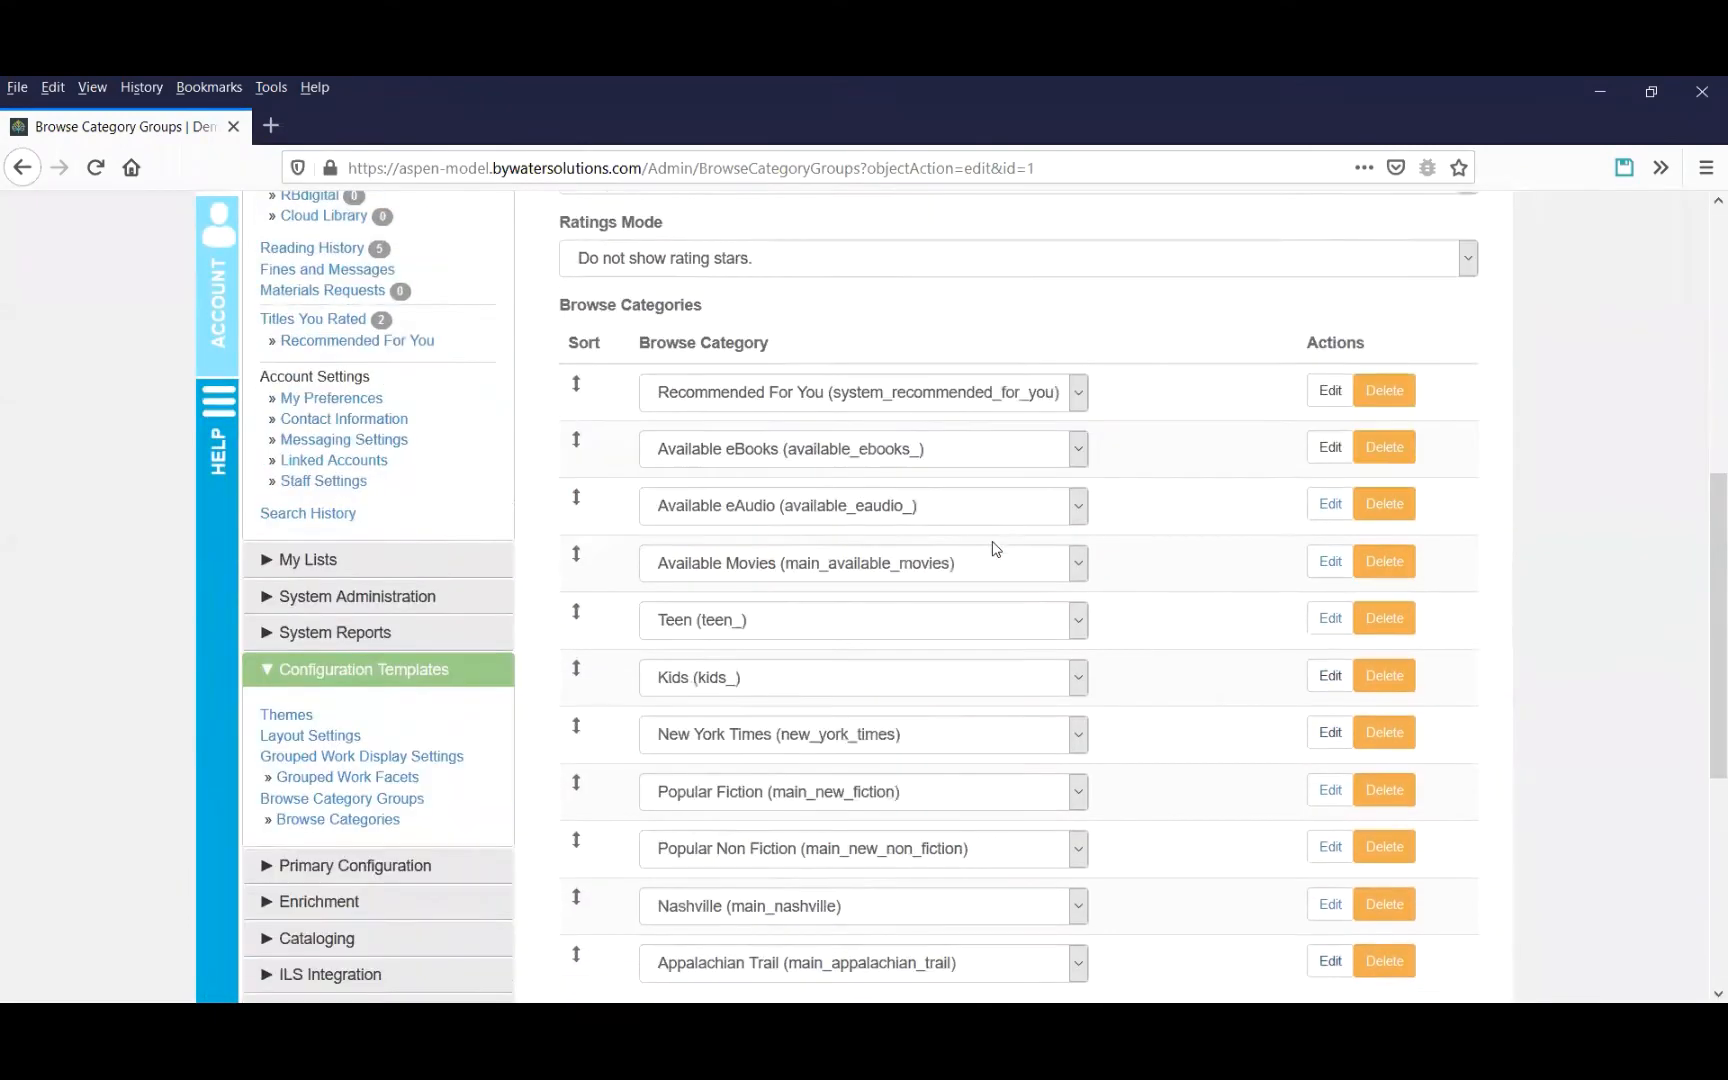
pyautogui.scroll(-4, 993, 548)
pyautogui.click(845, 968)
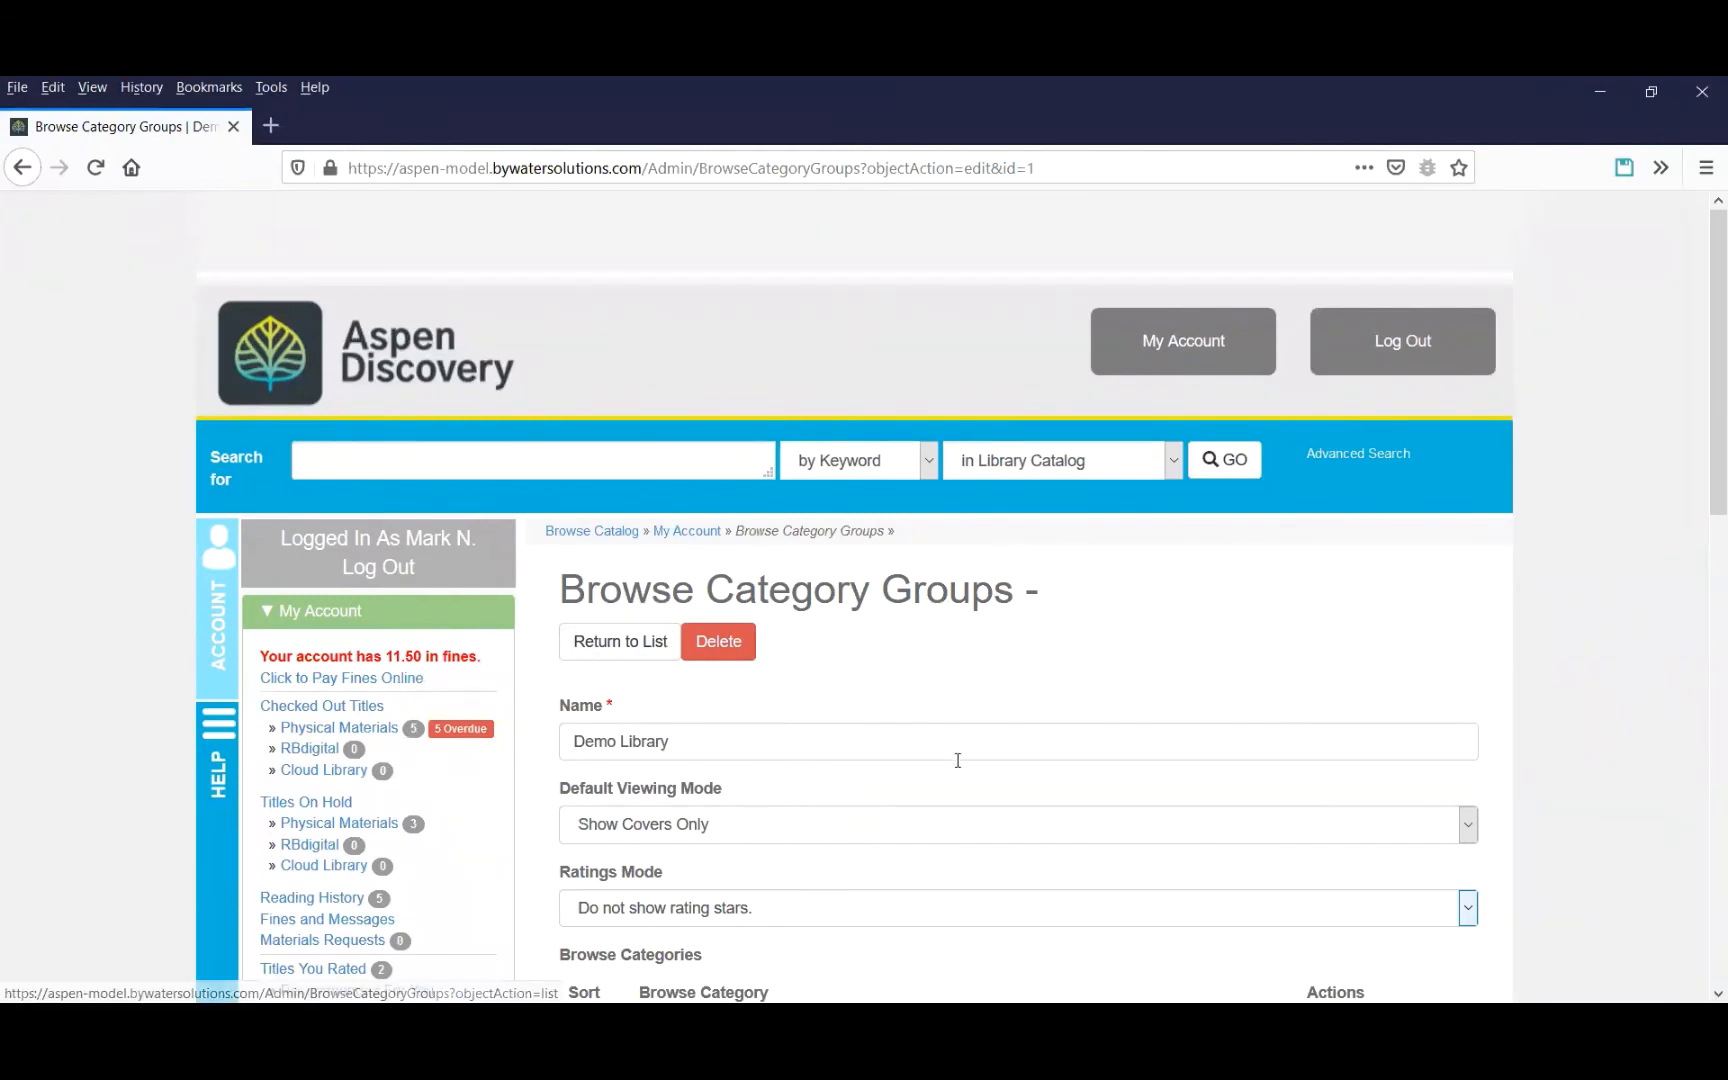
# Add a new browse category row set to Celebrating the Fourth (main_celebrating_the_fourth) and save the group.
pyautogui.scroll(-3, 957, 760)
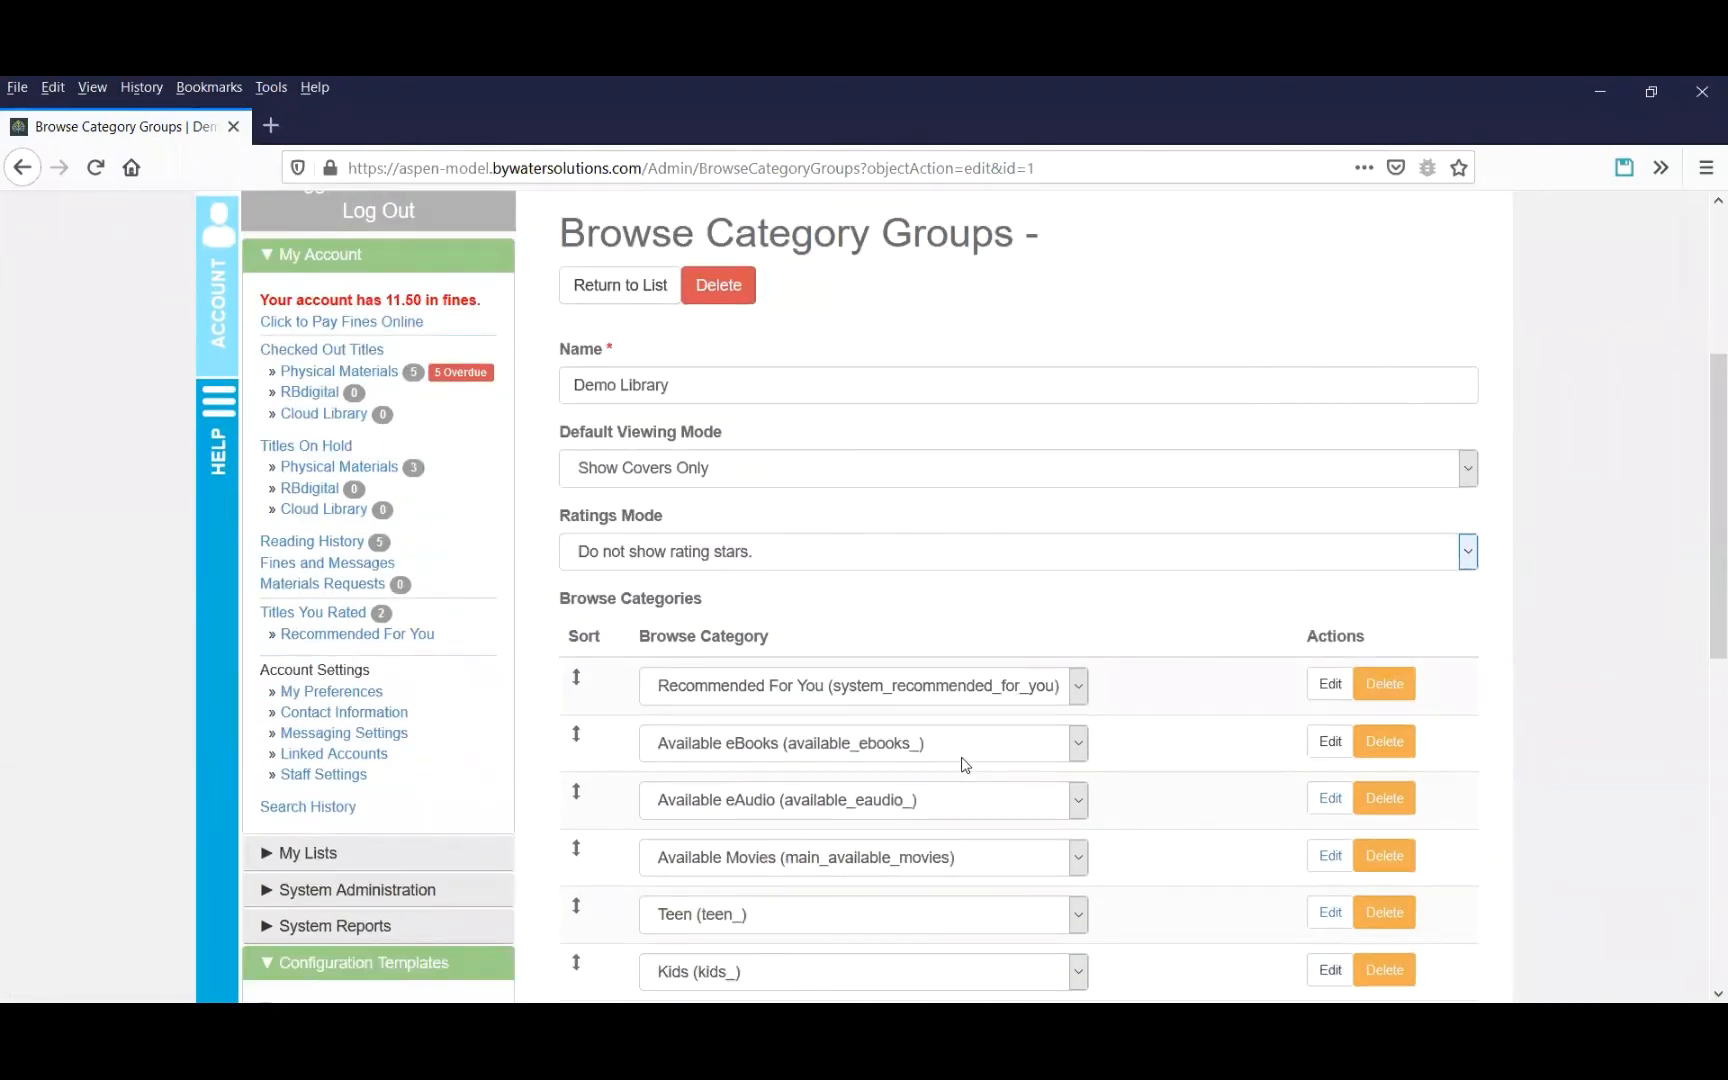
pyautogui.scroll(-2, 965, 765)
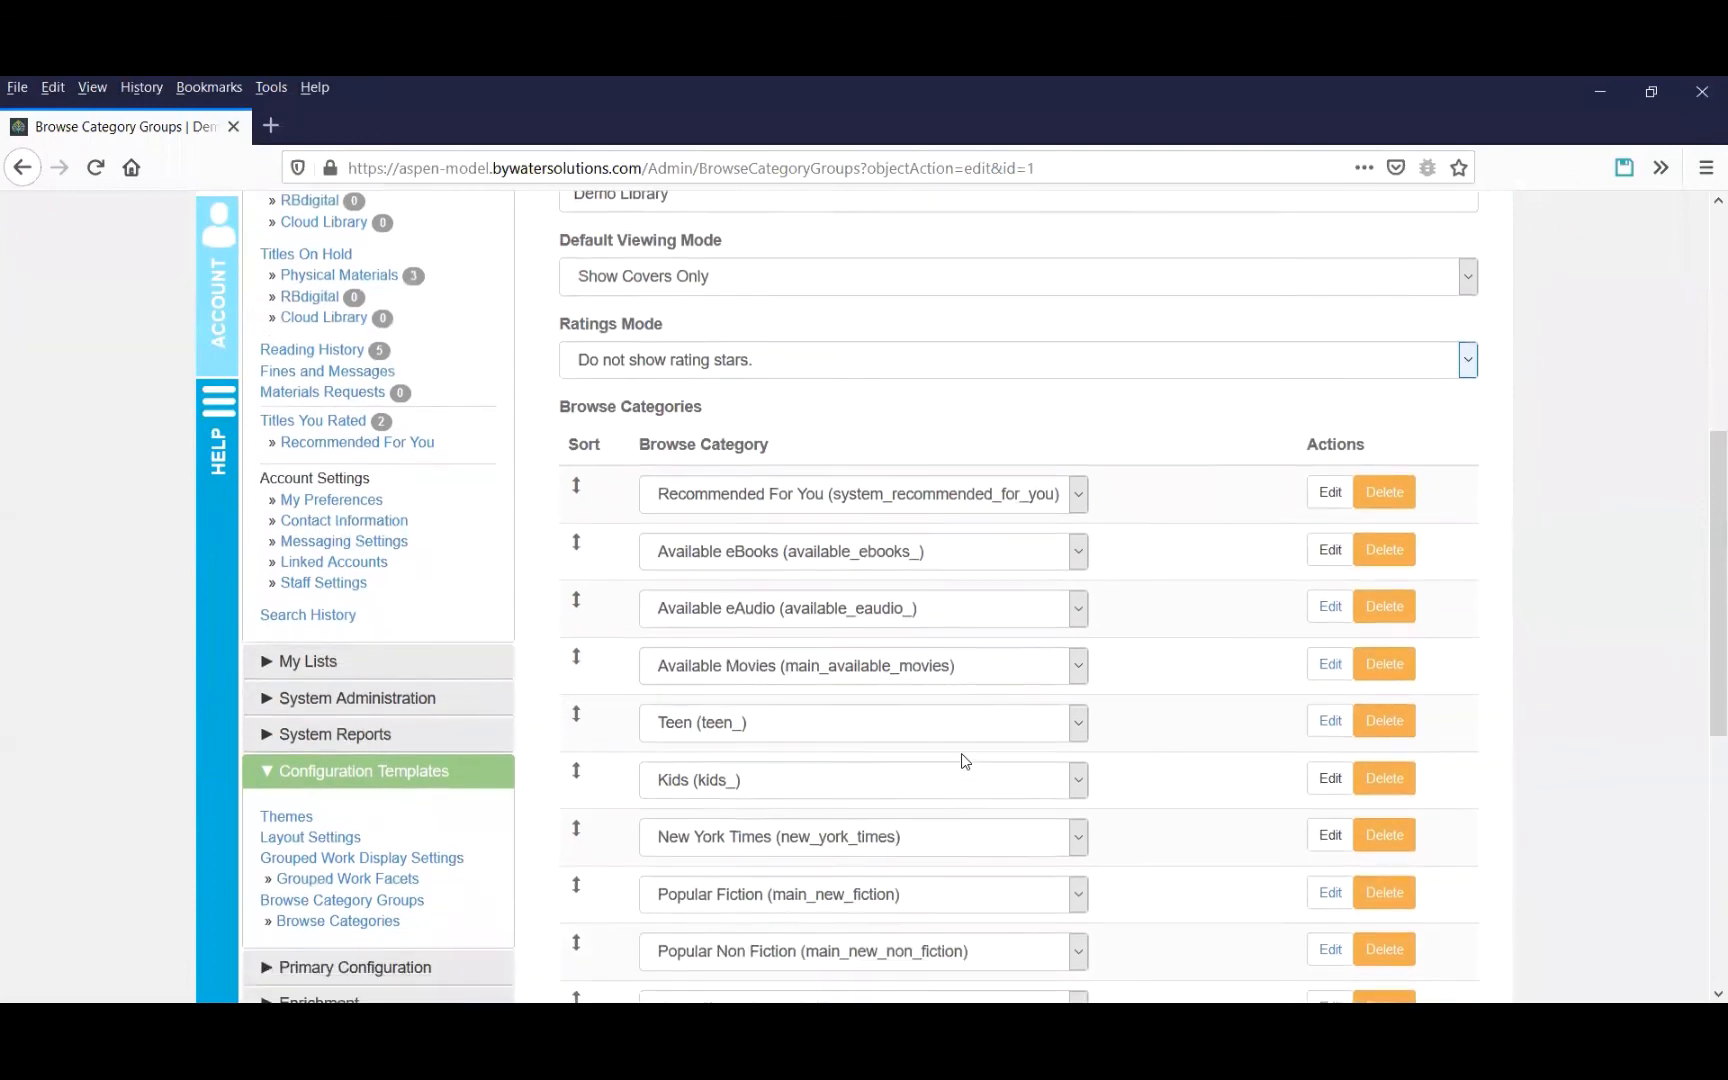
pyautogui.scroll(-2, 962, 760)
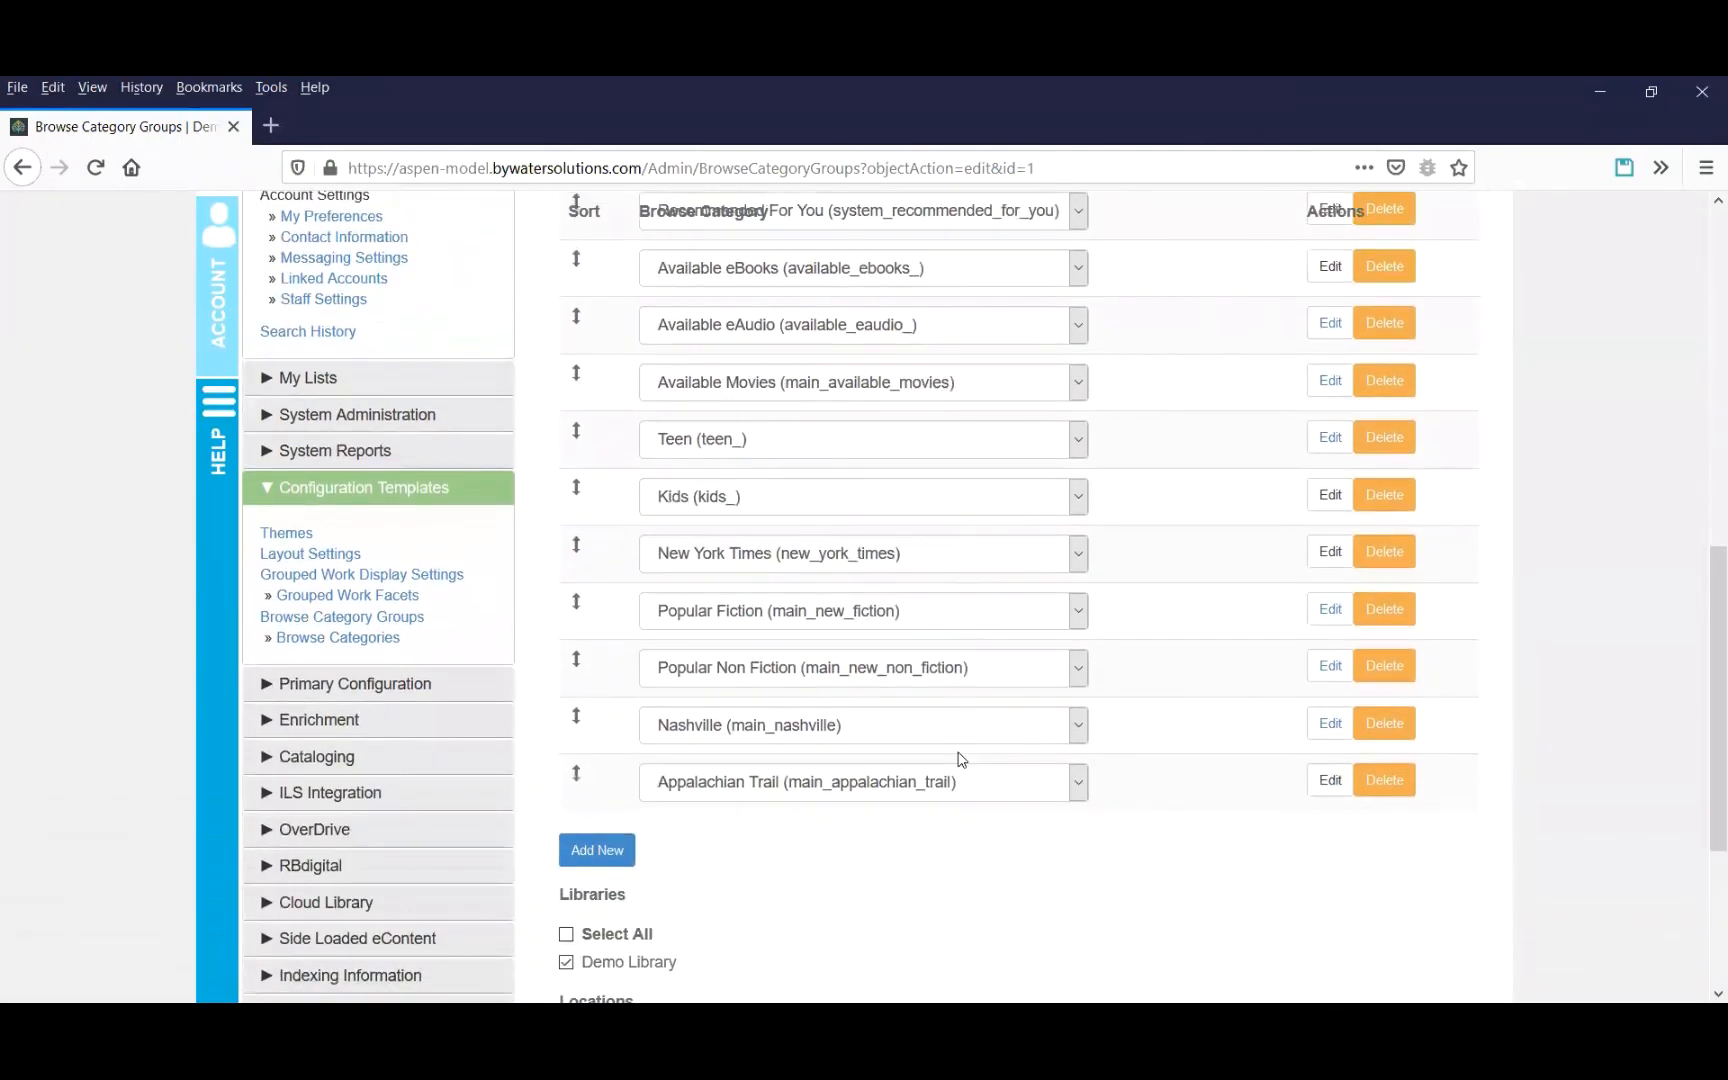
pyautogui.click(598, 851)
pyautogui.click(833, 842)
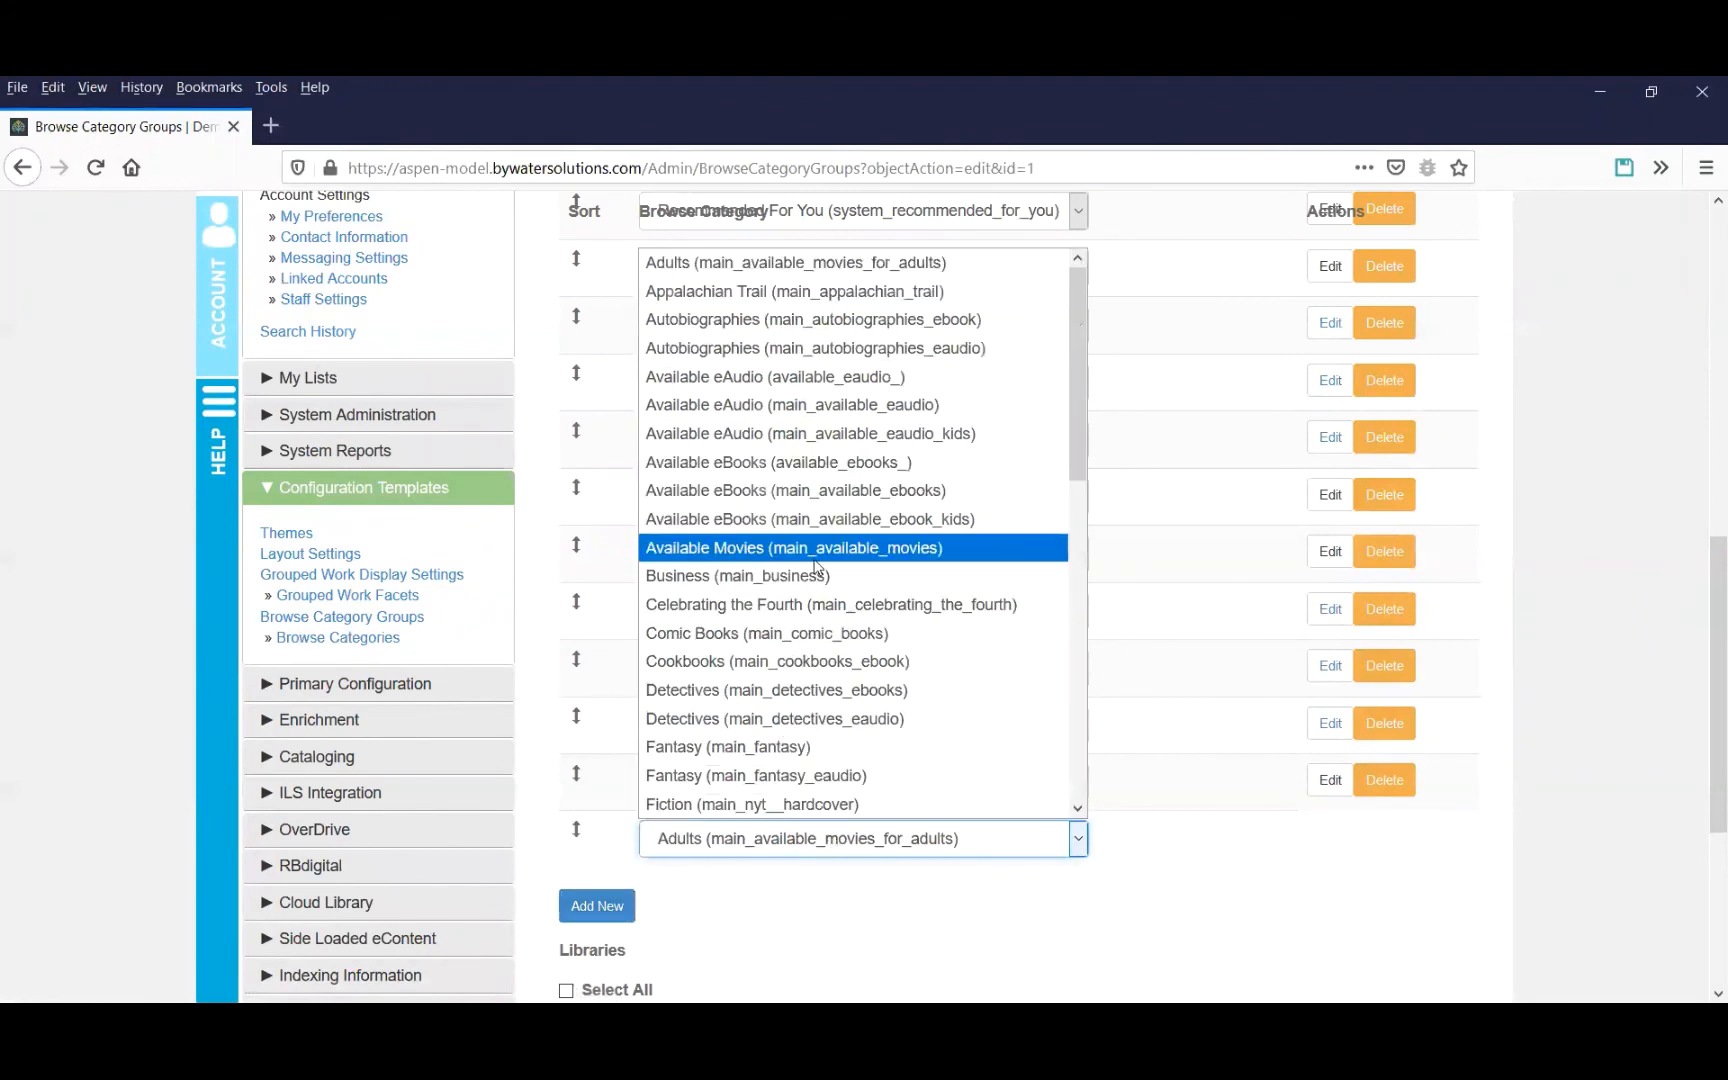
pyautogui.moveTo(1076, 450); pyautogui.dragTo(1076, 475)
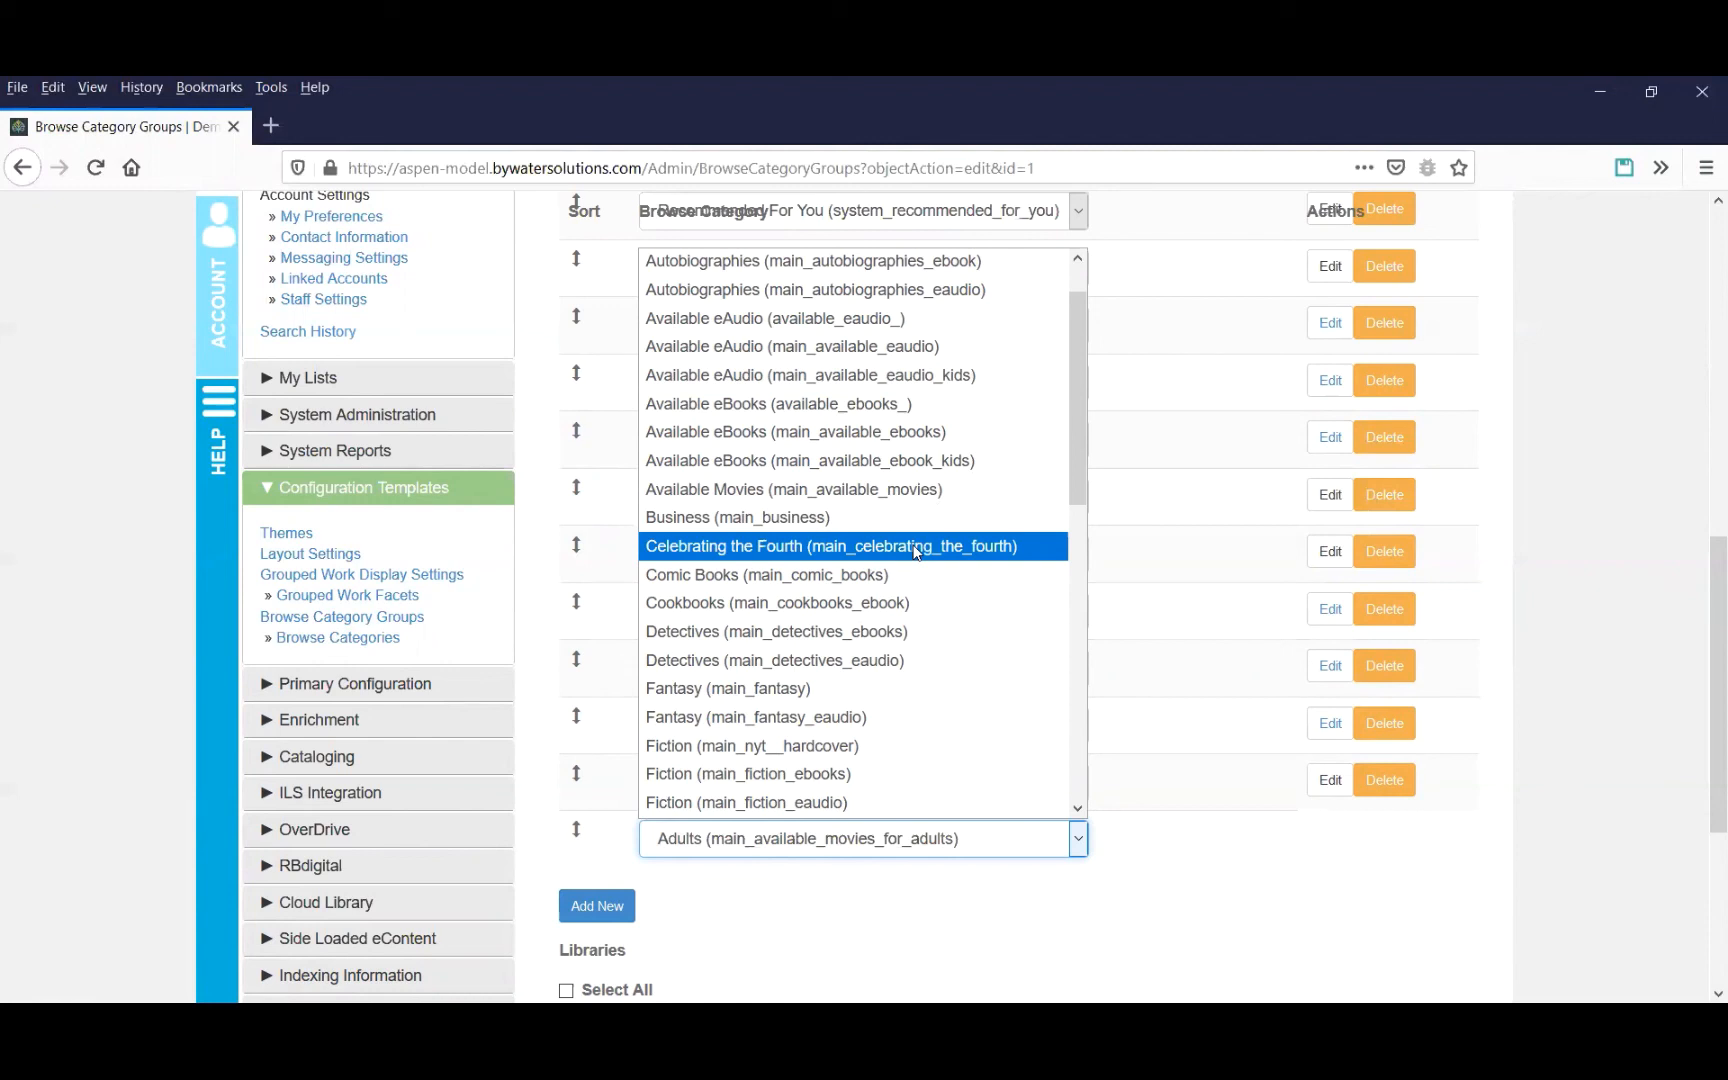
pyautogui.click(916, 548)
pyautogui.scroll(-3, 1132, 800)
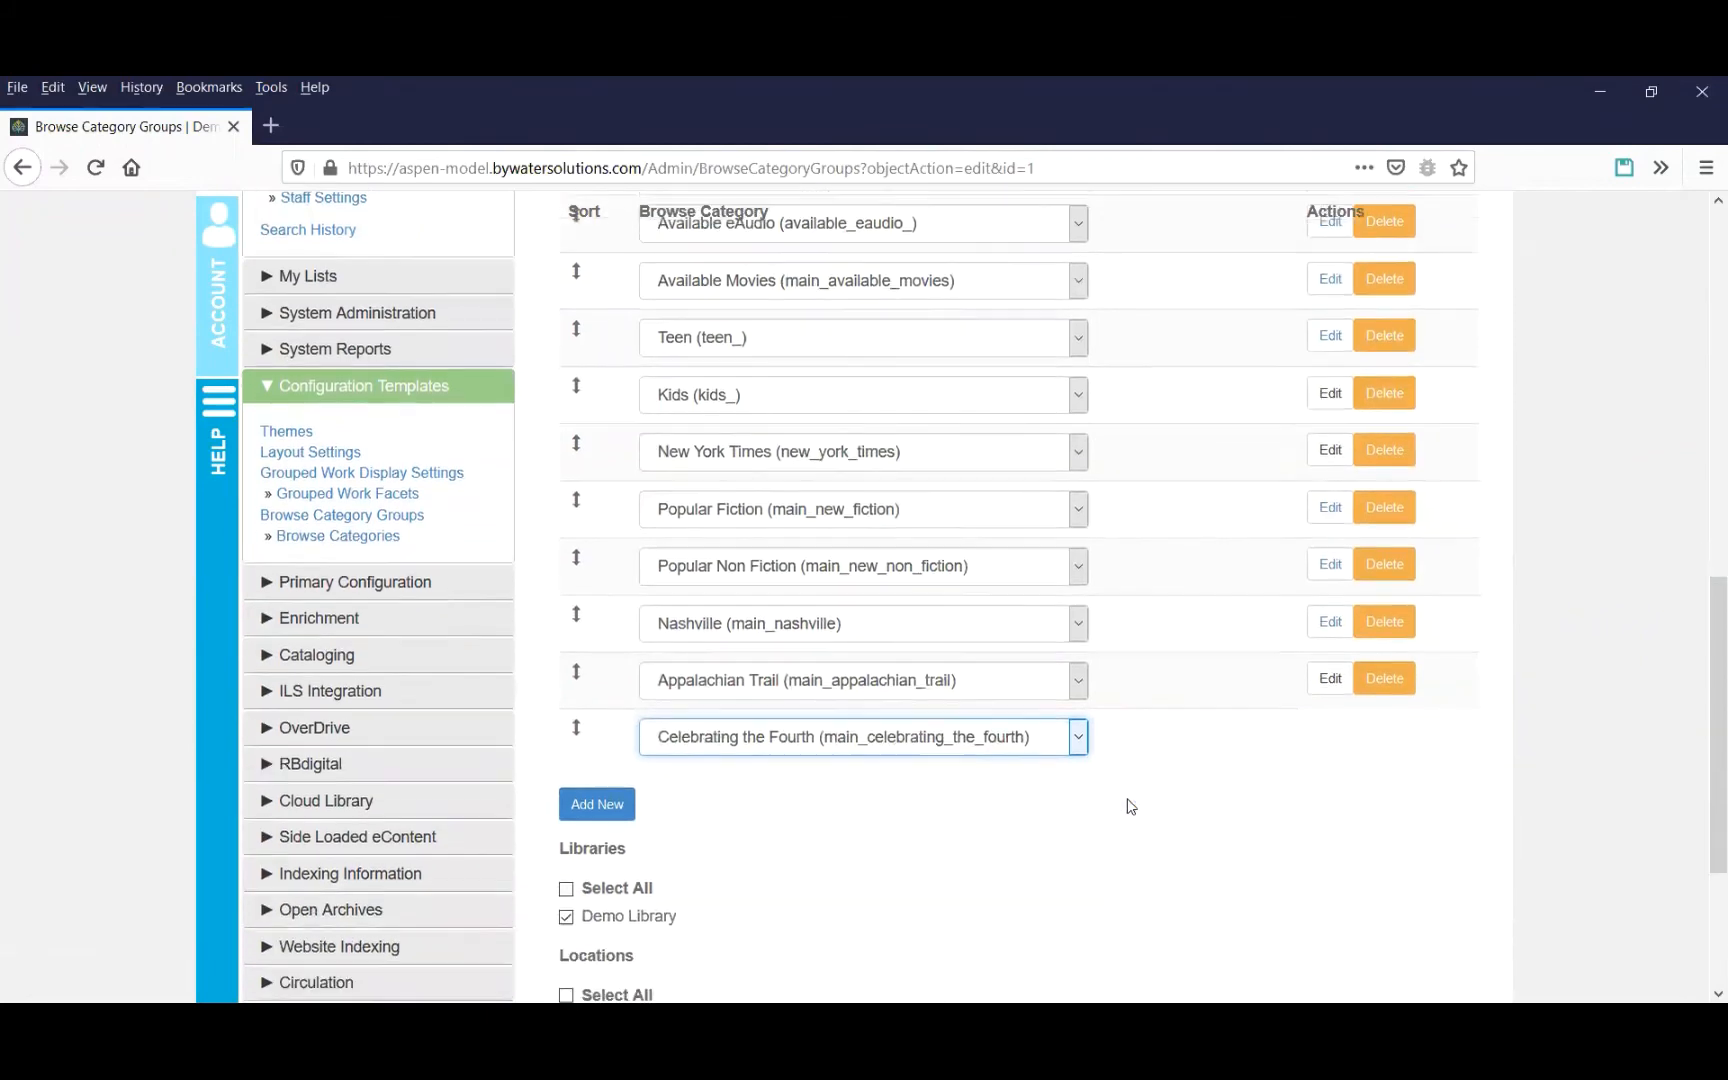
pyautogui.click(926, 874)
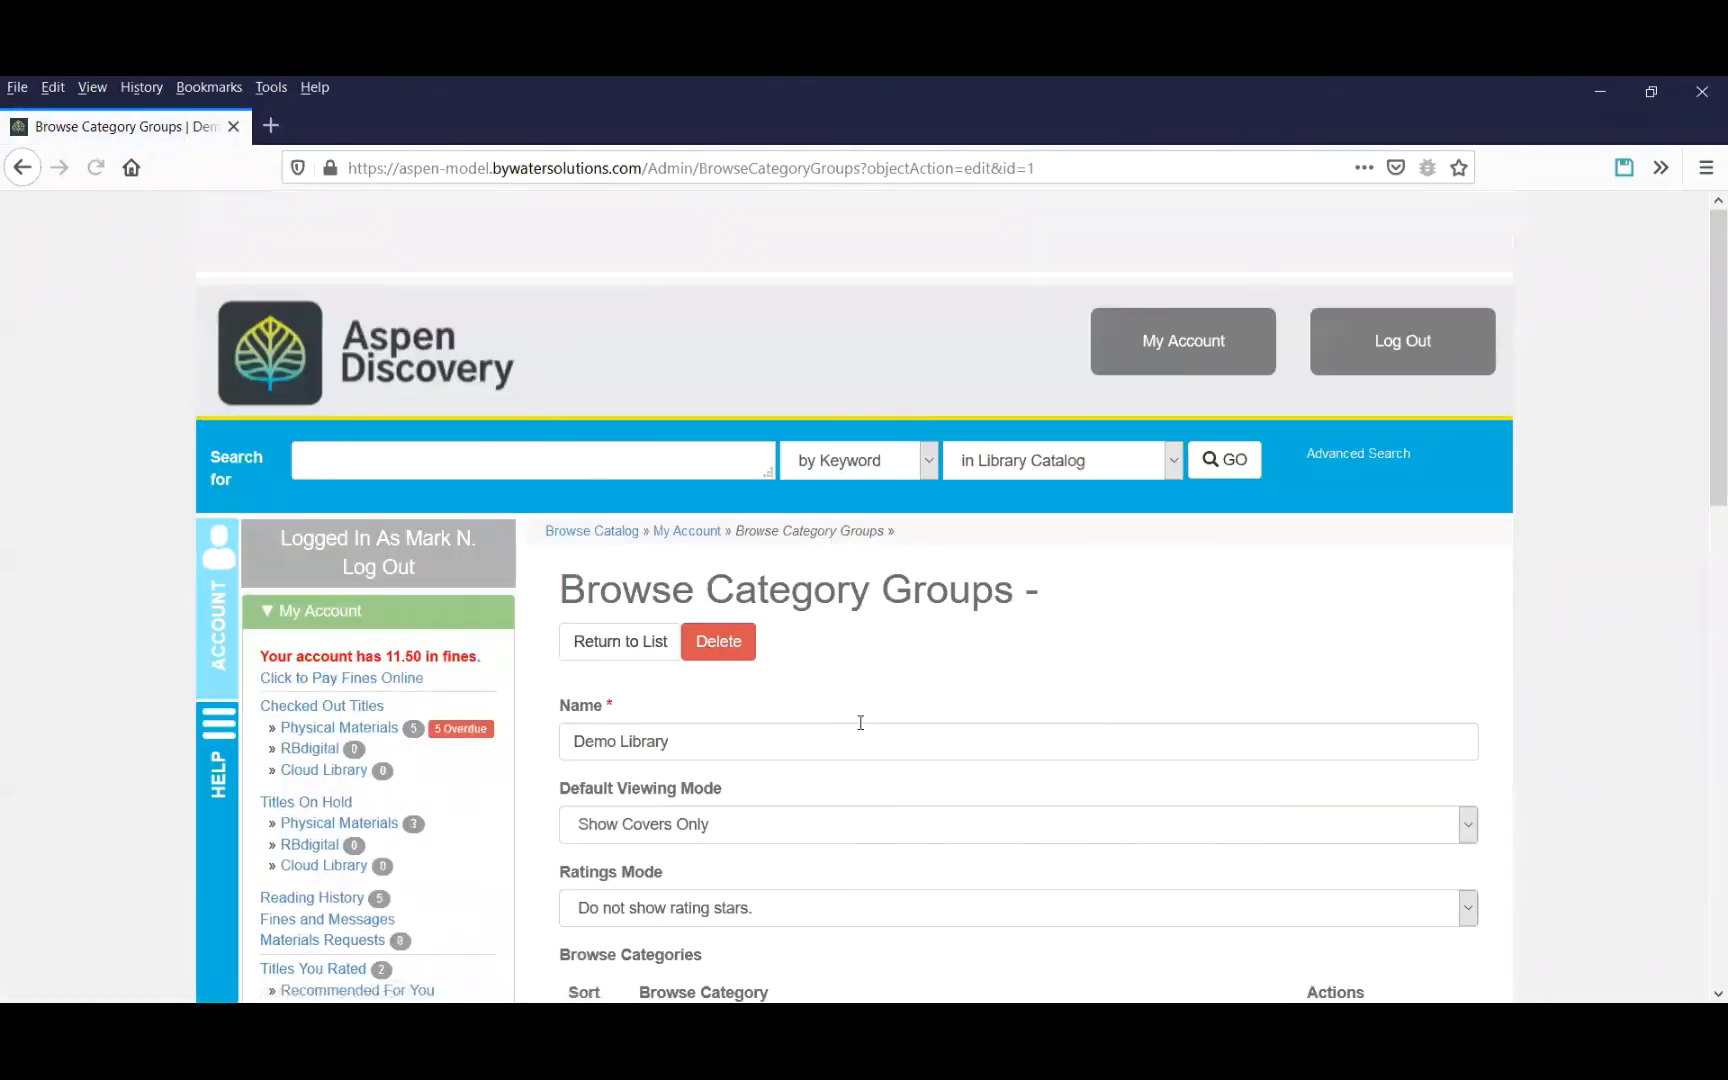
# Move Celebrating the Fourth up to second place, just below Recommended For You, in the category order.
pyautogui.scroll(-5, 860, 720)
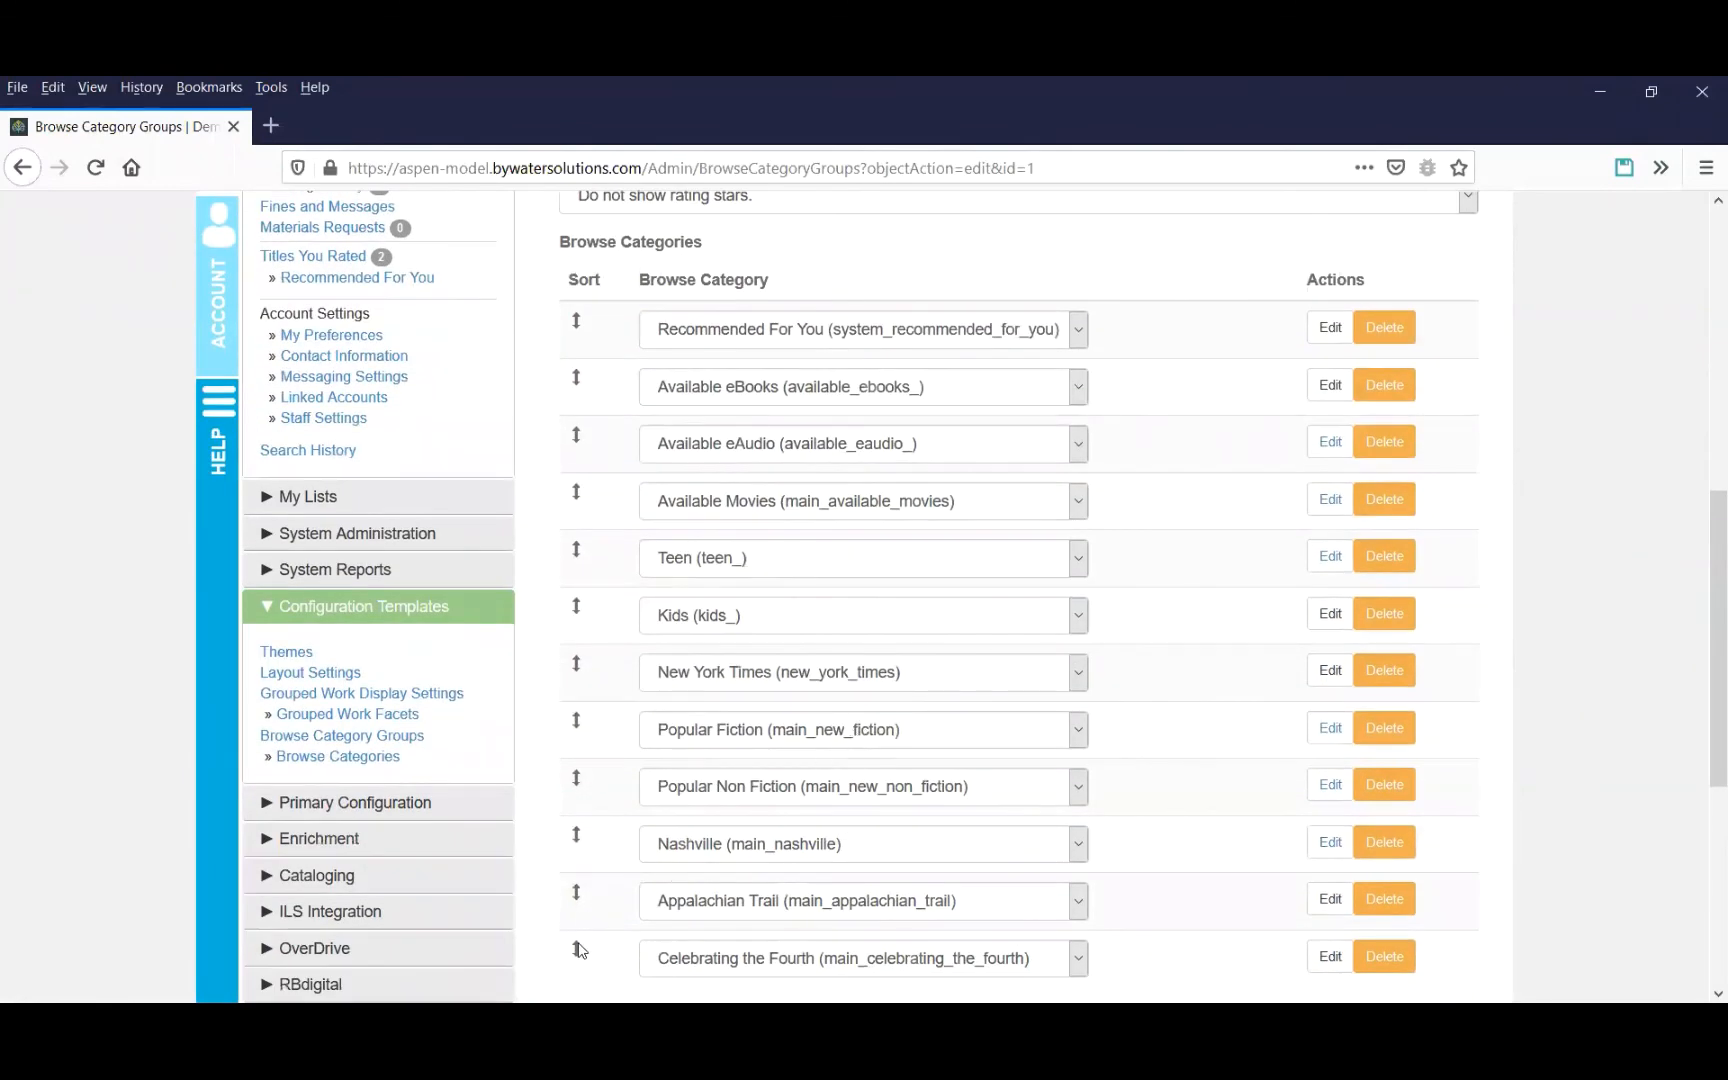
pyautogui.moveTo(580, 949); pyautogui.dragTo(598, 360)
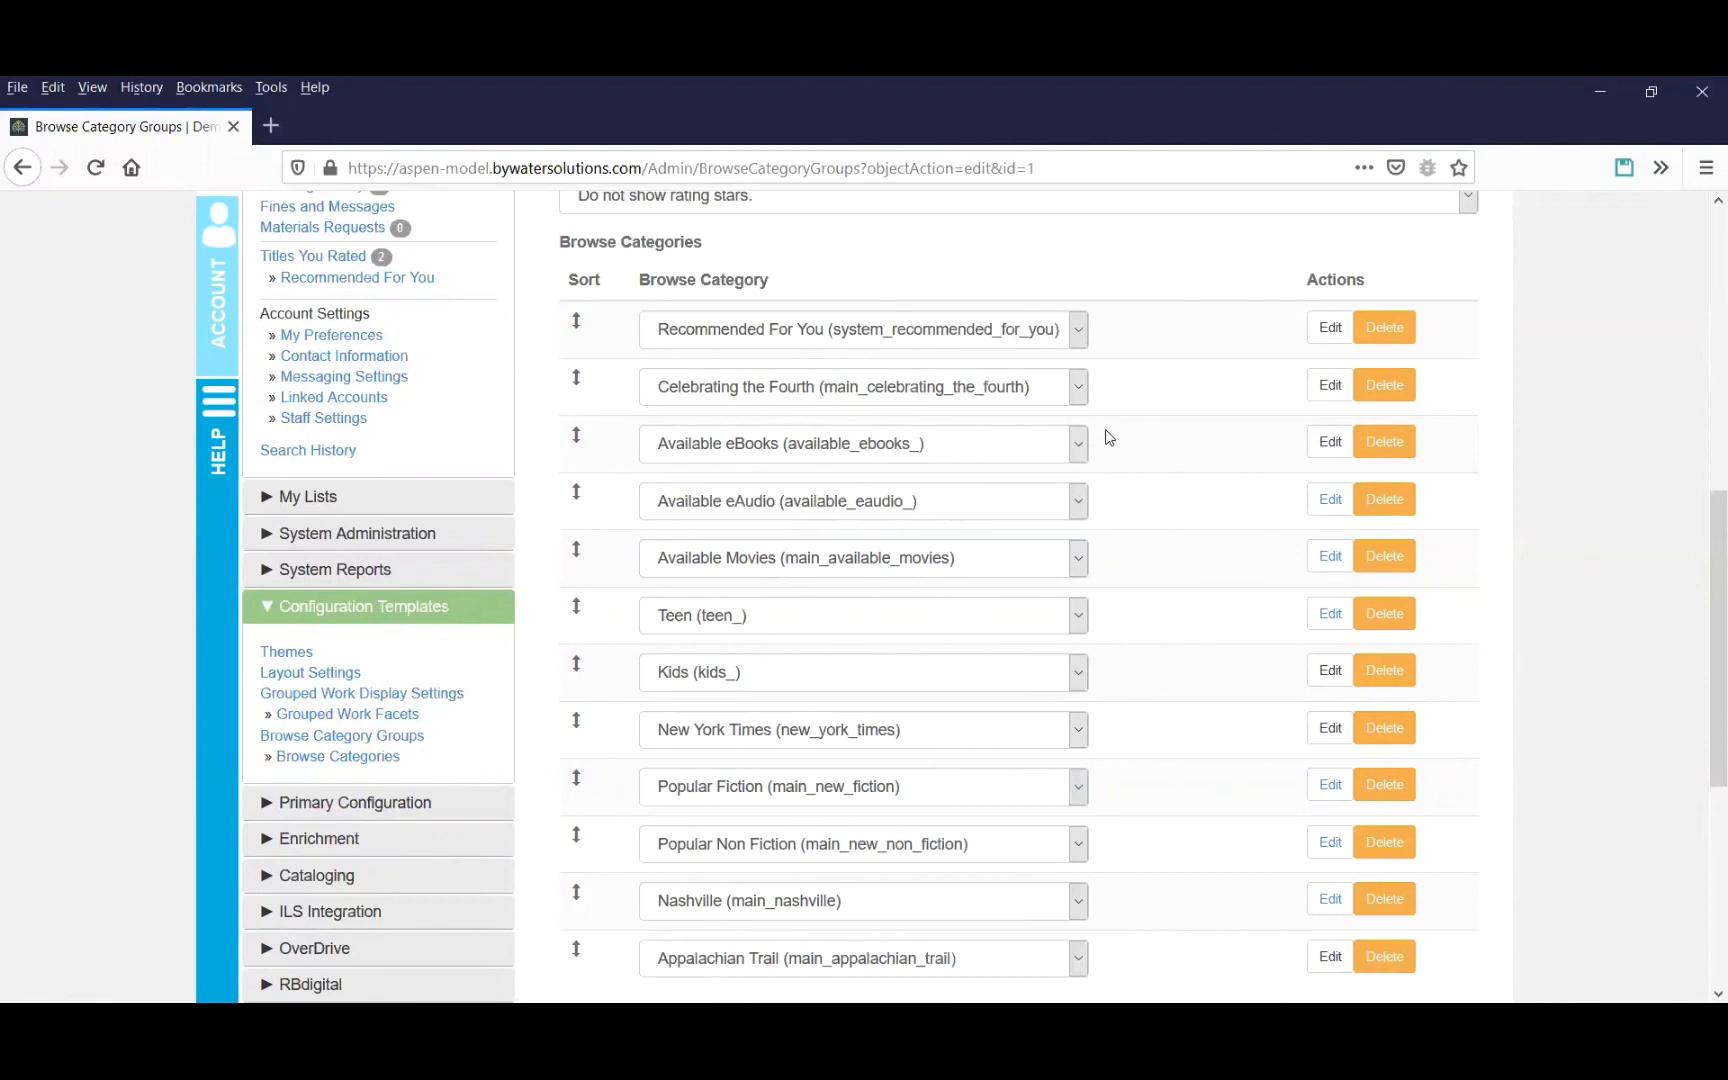
# Open the Recommended For You browse category's settings, review them, and return to the catalog home page.
pyautogui.click(1320, 332)
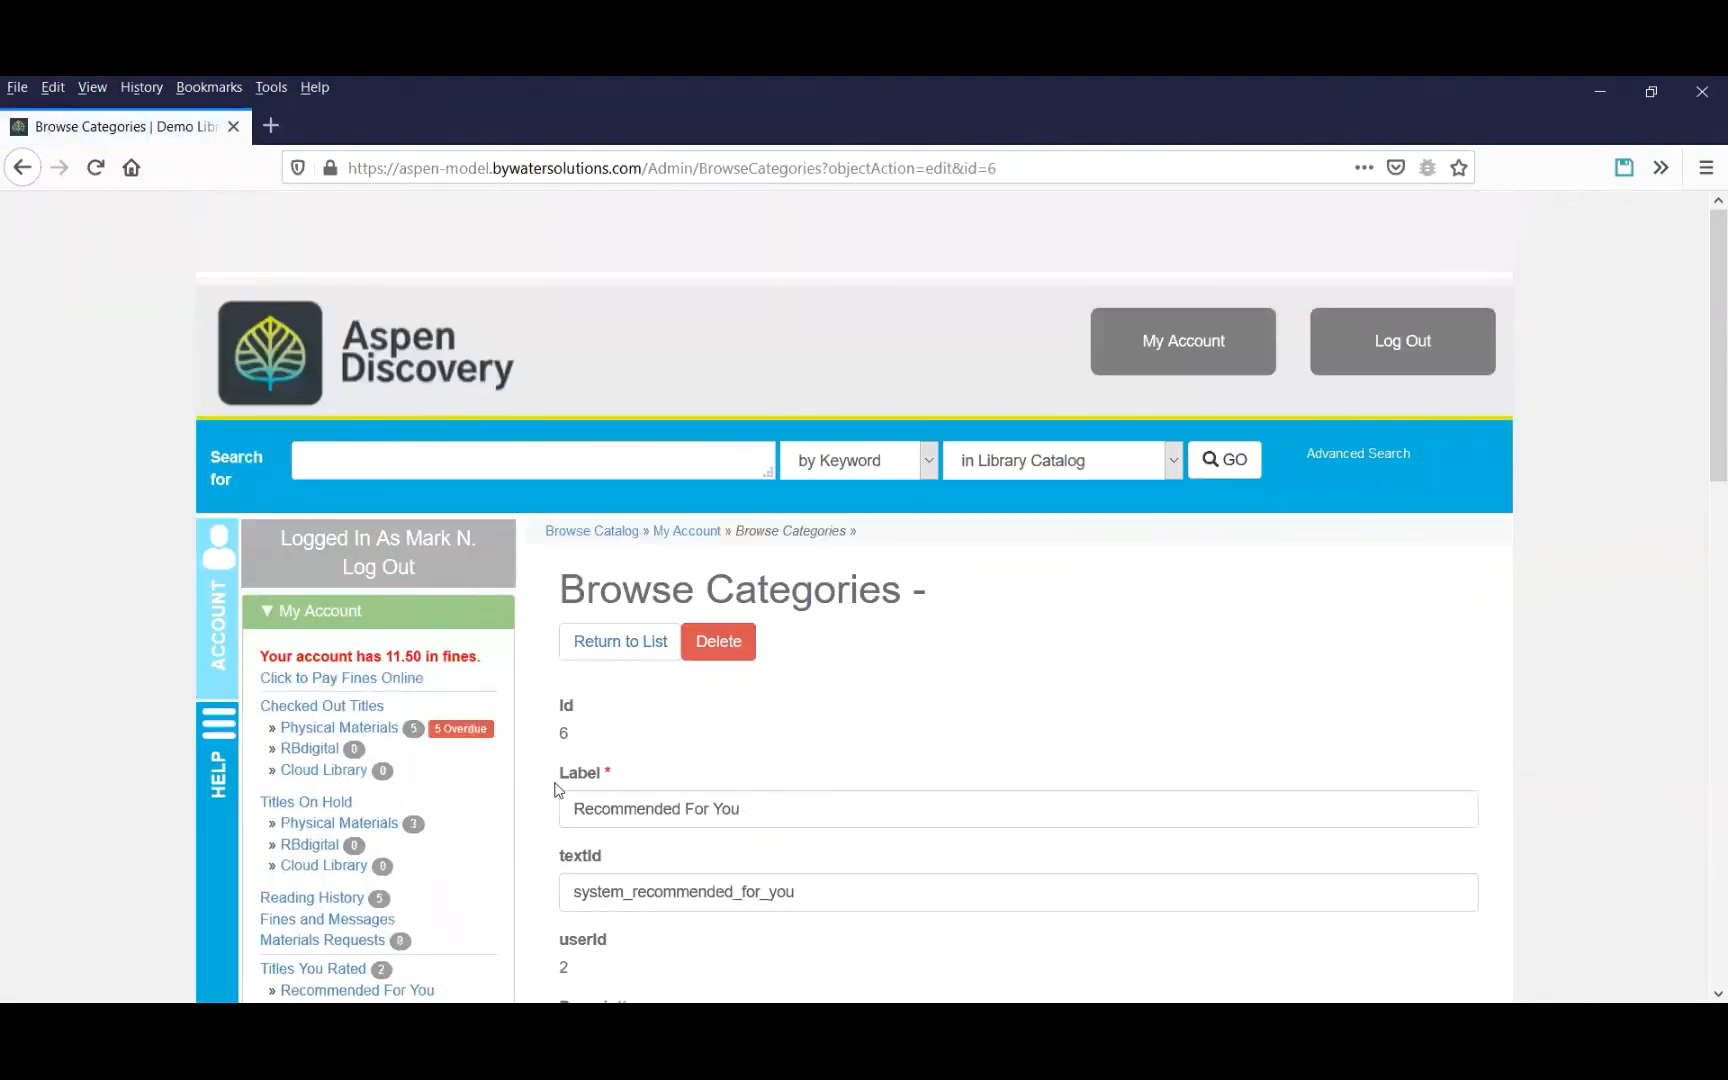
pyautogui.tripleClick(590, 788)
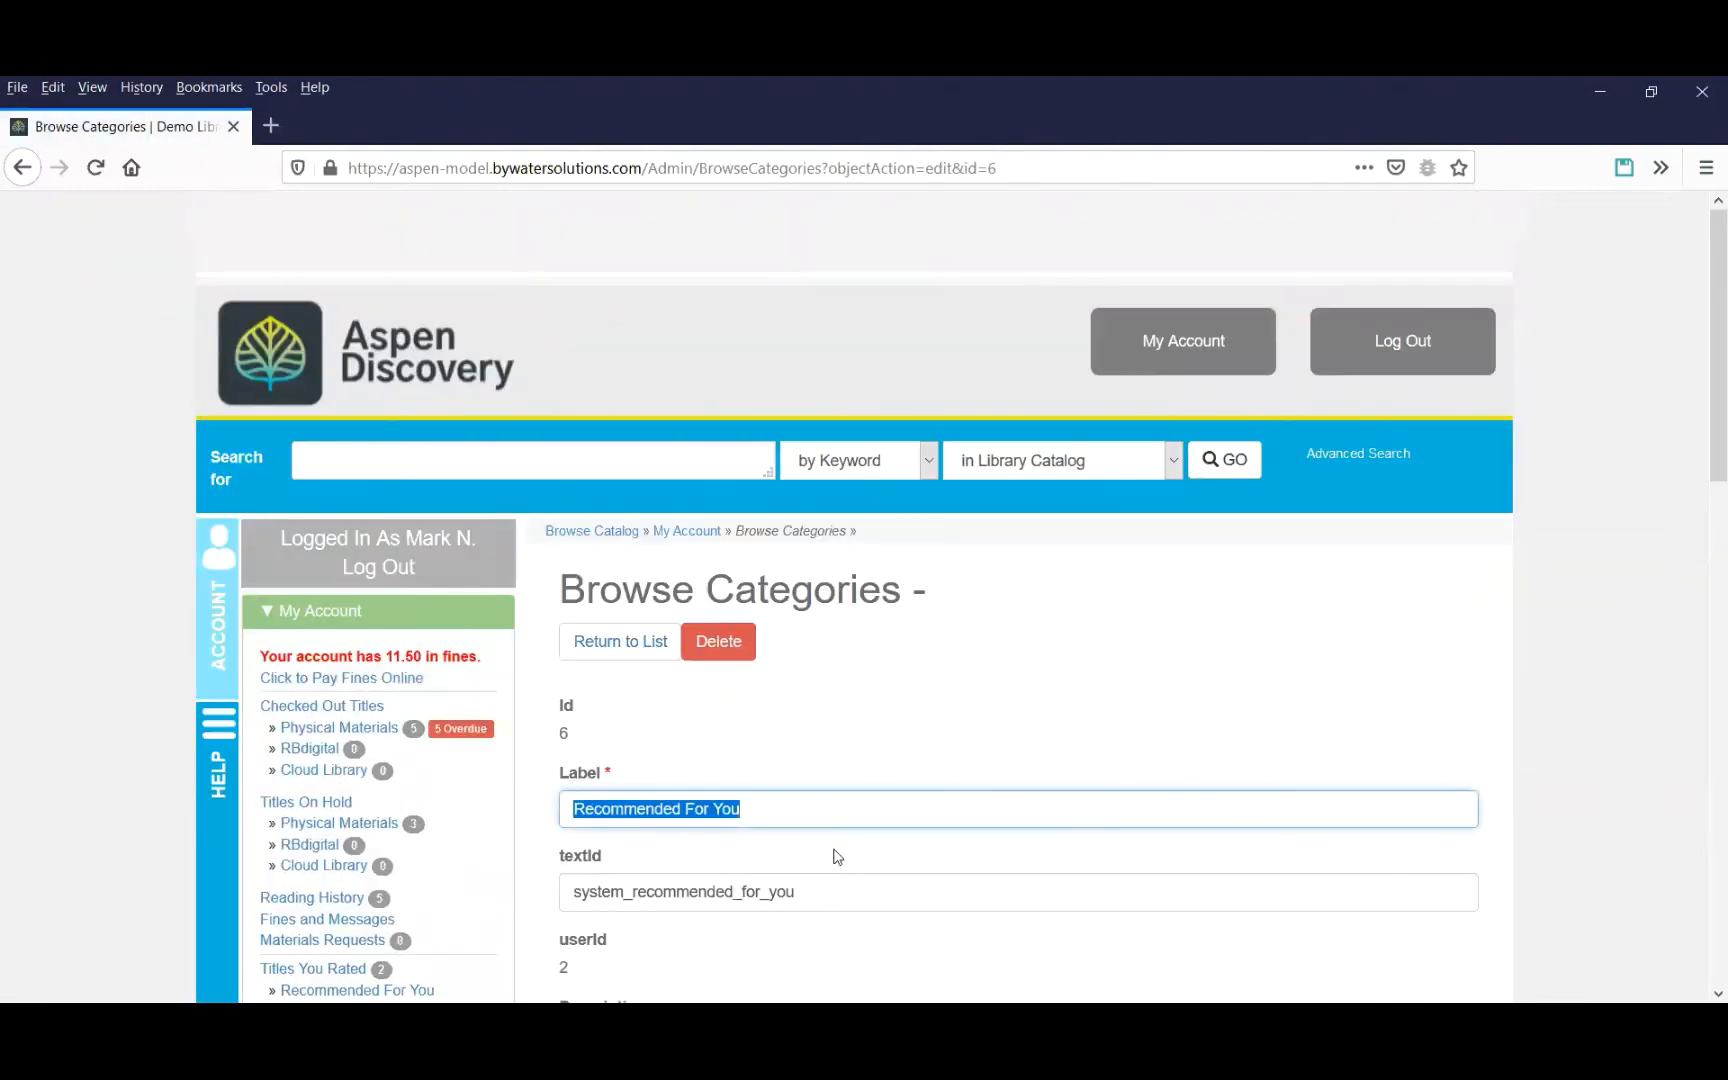
pyautogui.scroll(-2, 833, 798)
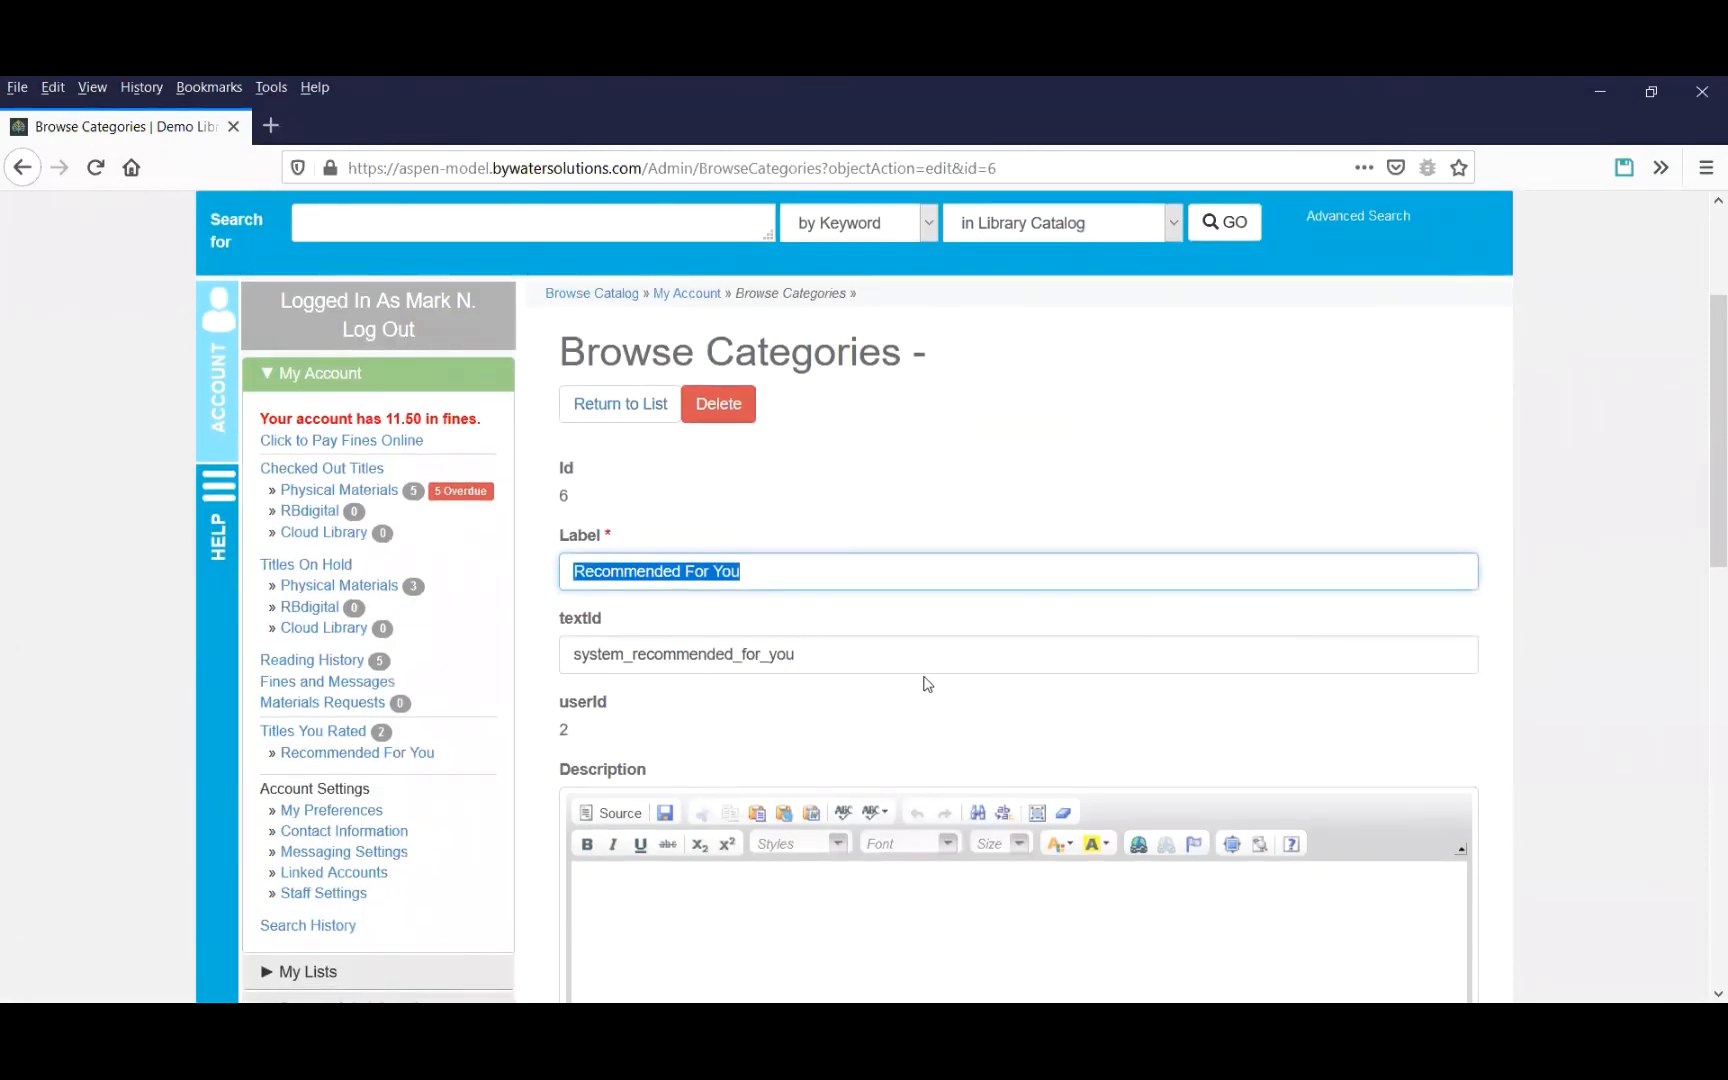
pyautogui.scroll(-2, 927, 684)
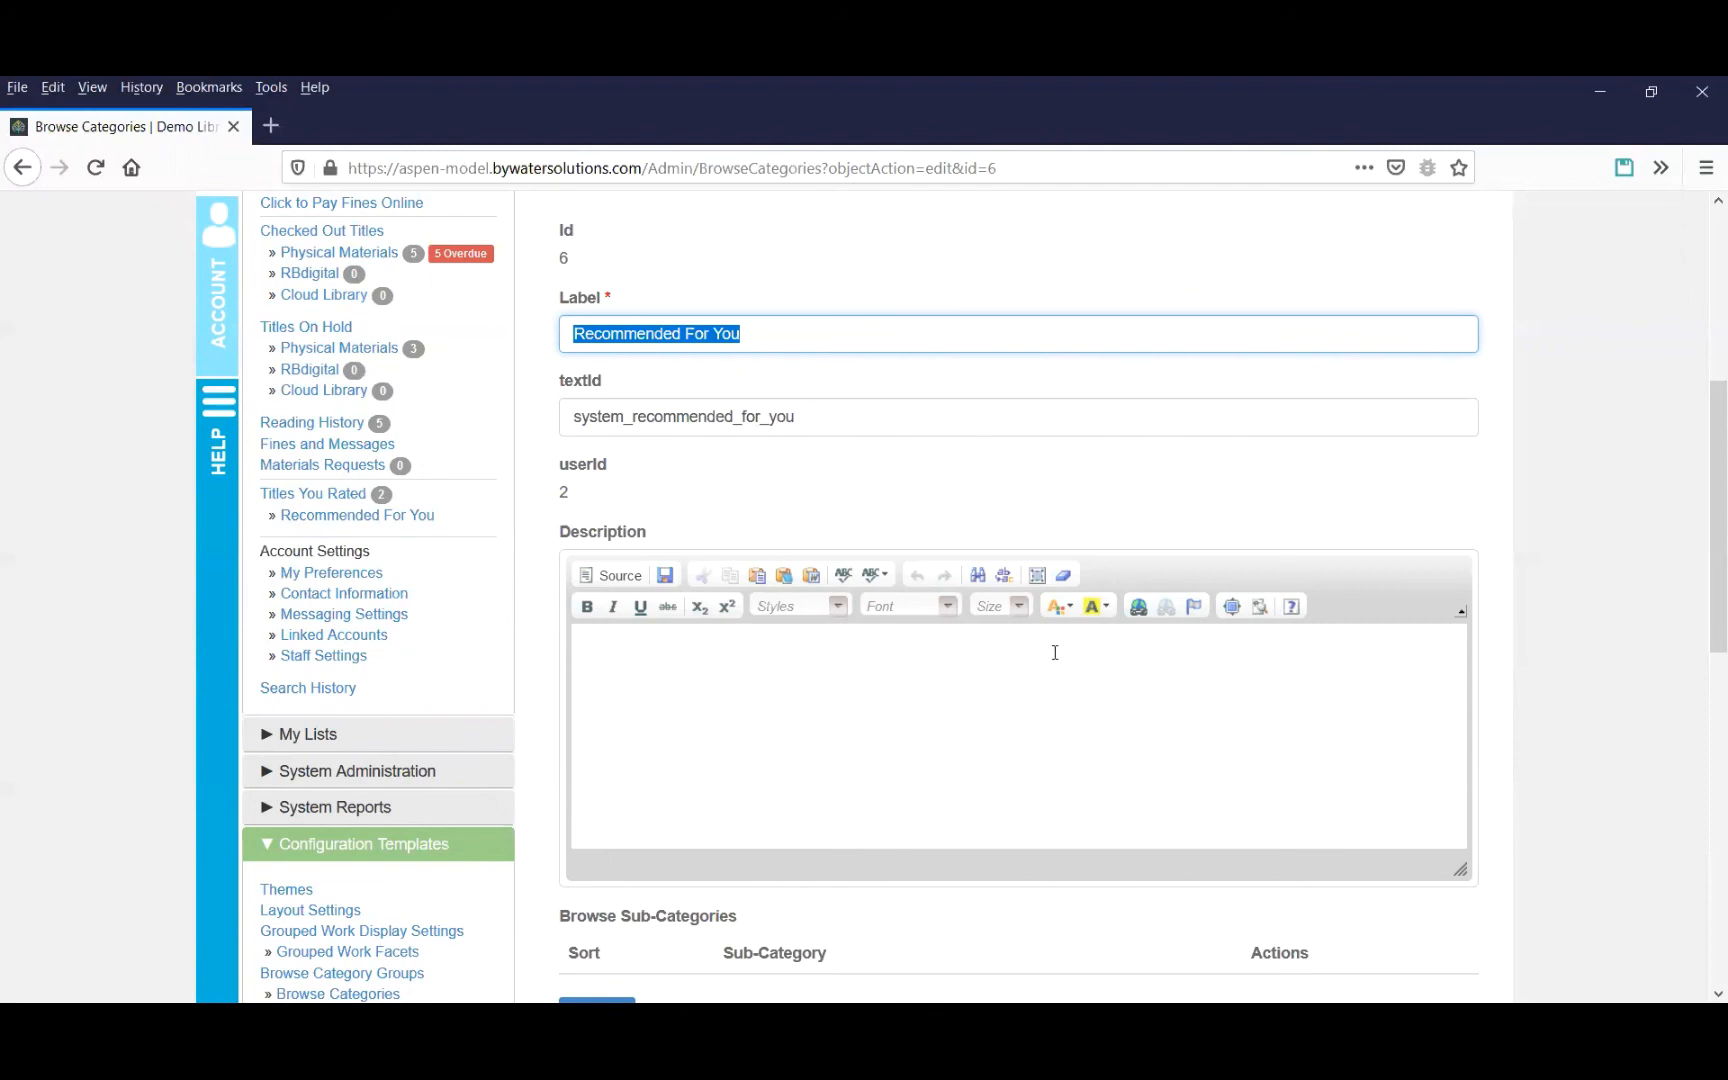
pyautogui.scroll(5, 1060, 636)
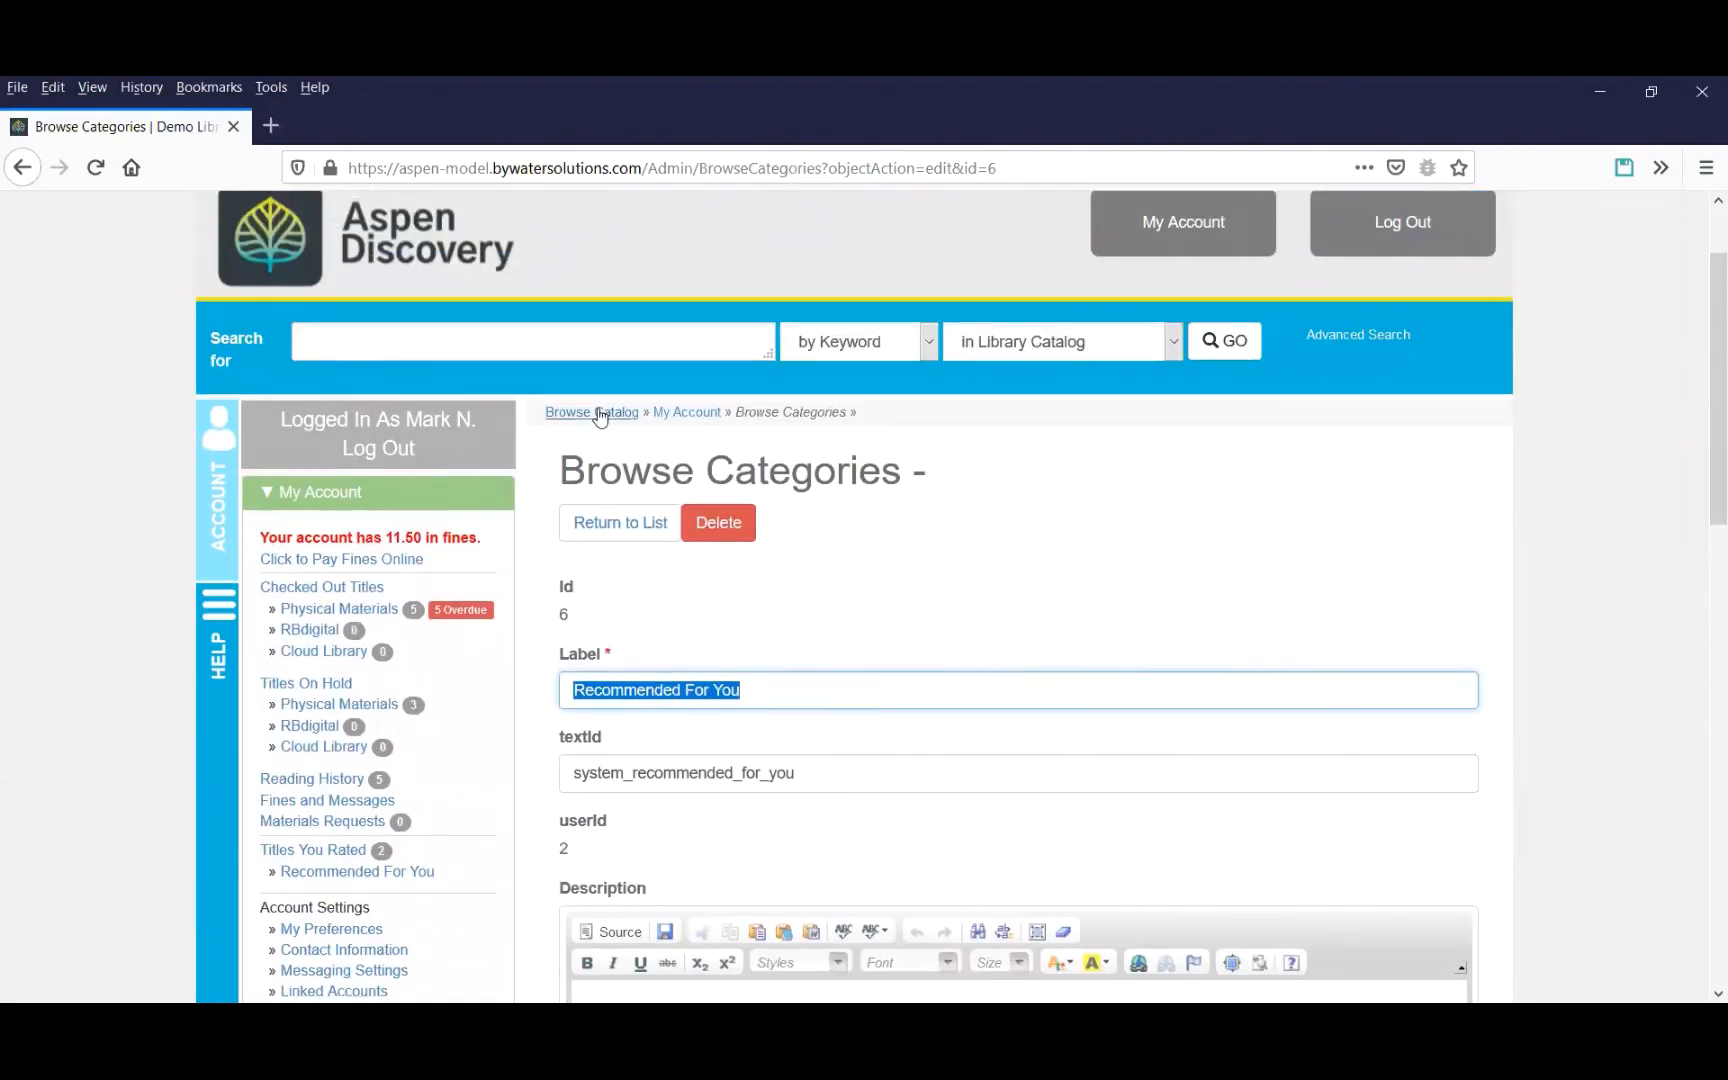
pyautogui.click(600, 412)
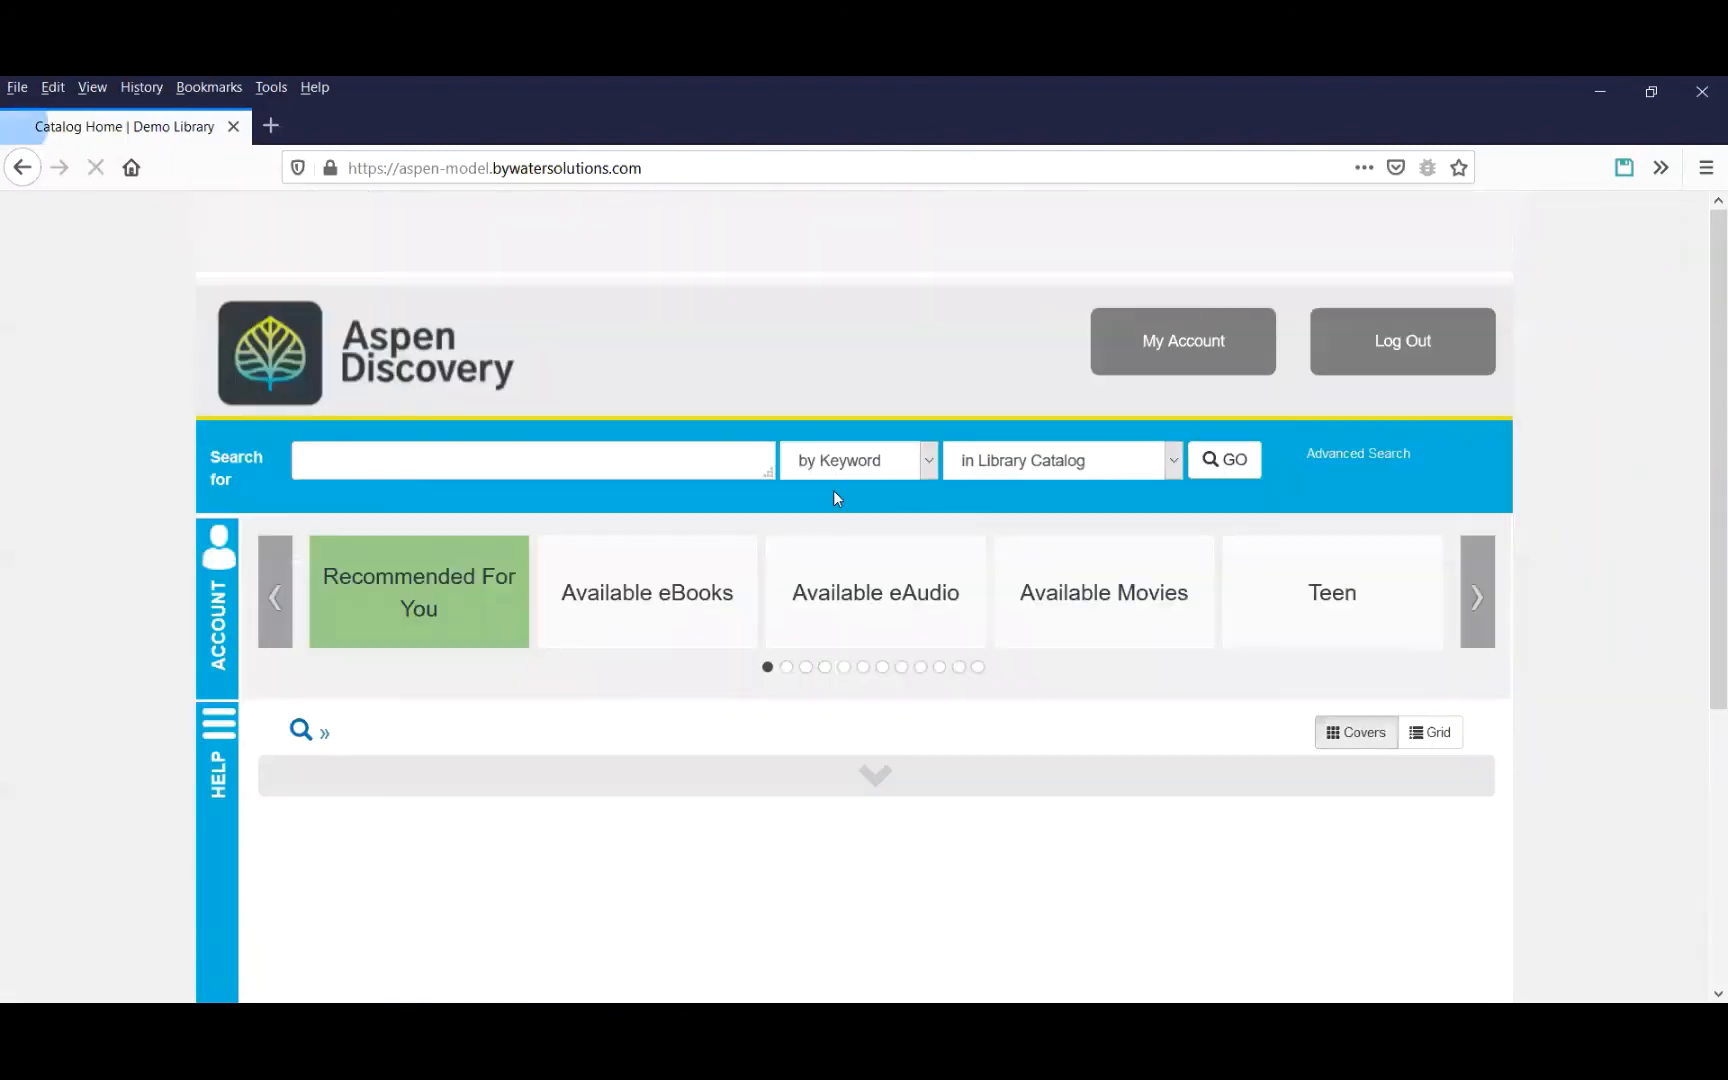